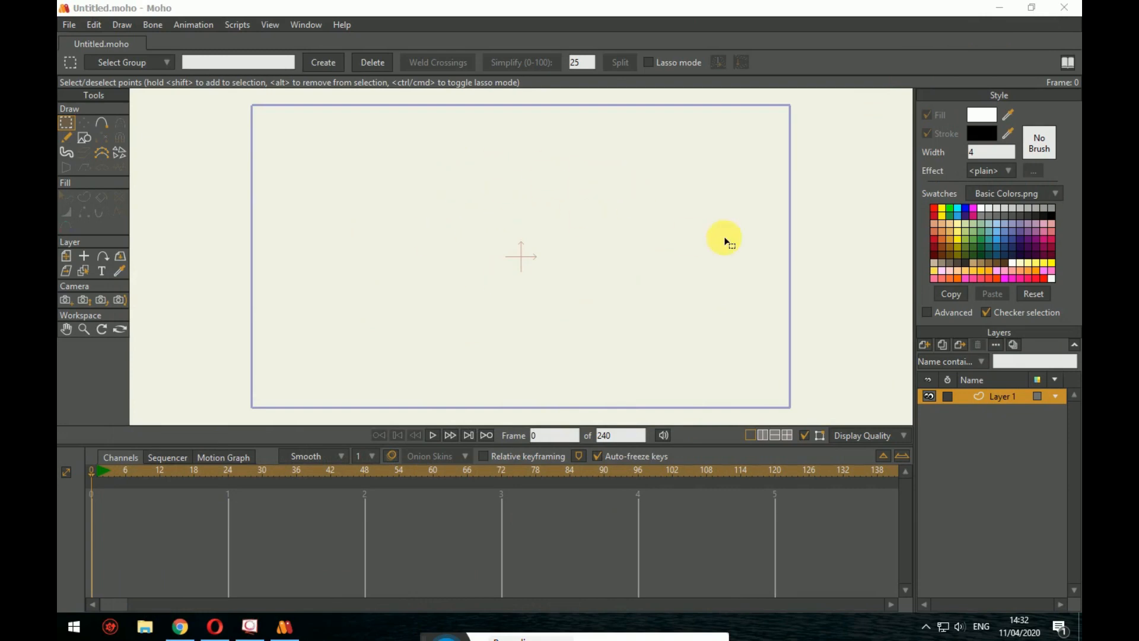
Step: Rename the vector layer Layer 1 as Wajah
double_click(1005, 394)
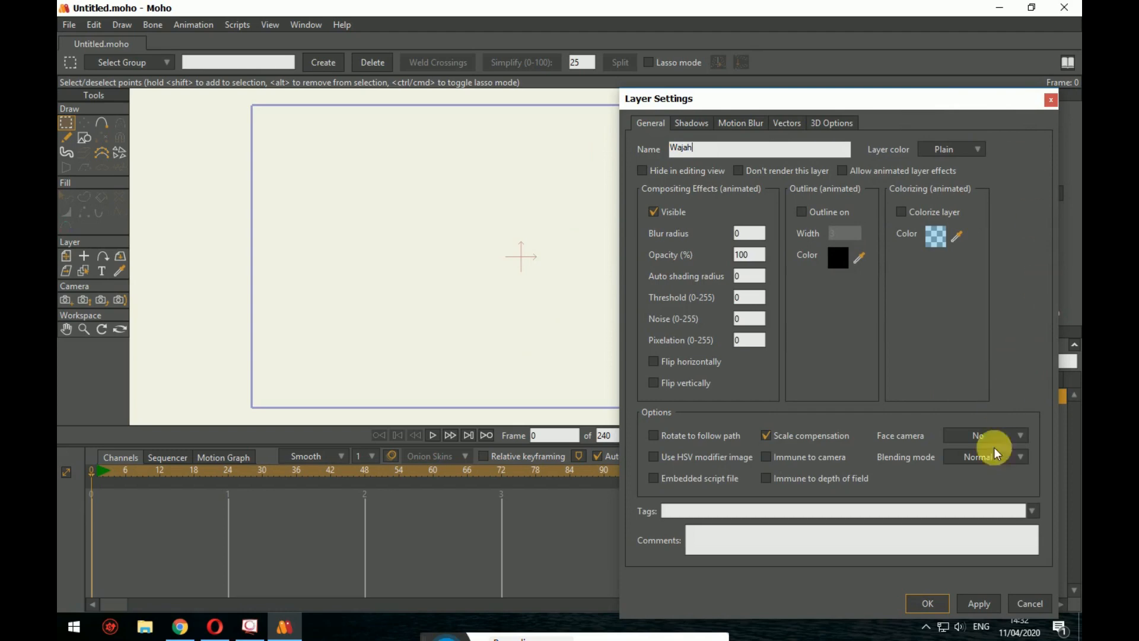
click(927, 603)
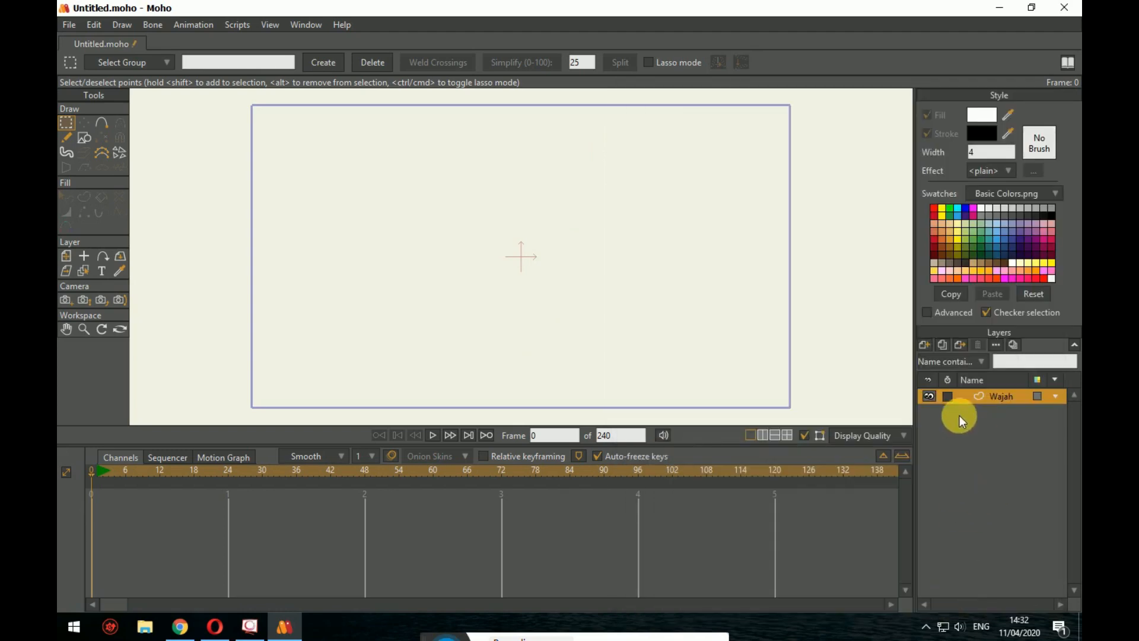
Step: Draw a large, slightly tall filled oval near the centre of the canvas as the base of the face
click(83, 138)
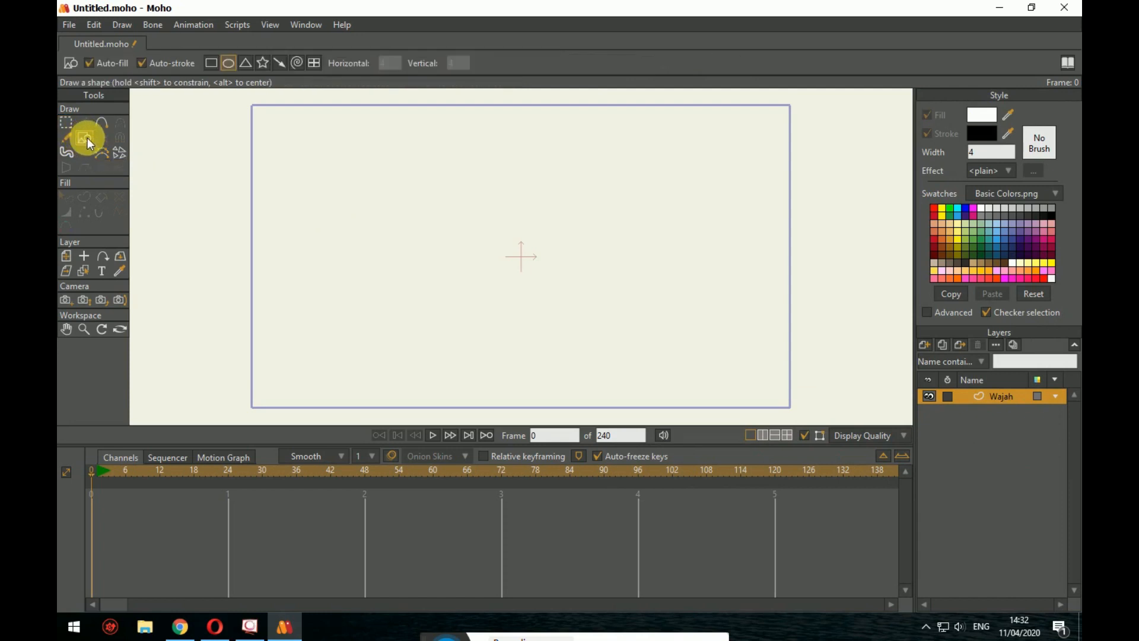
click(212, 67)
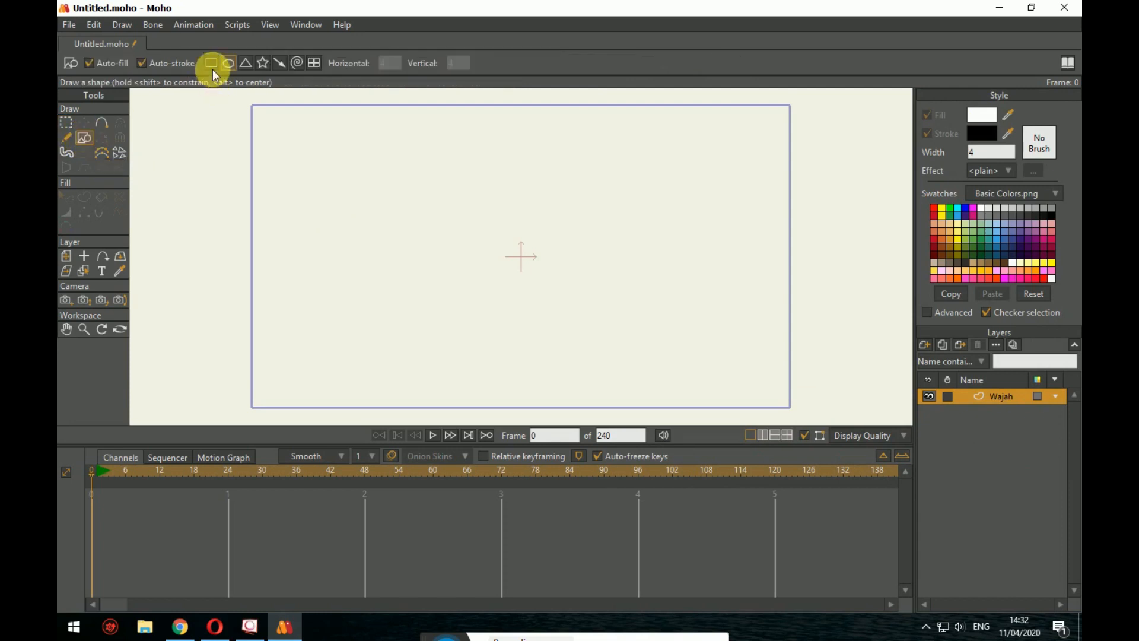
click(65, 140)
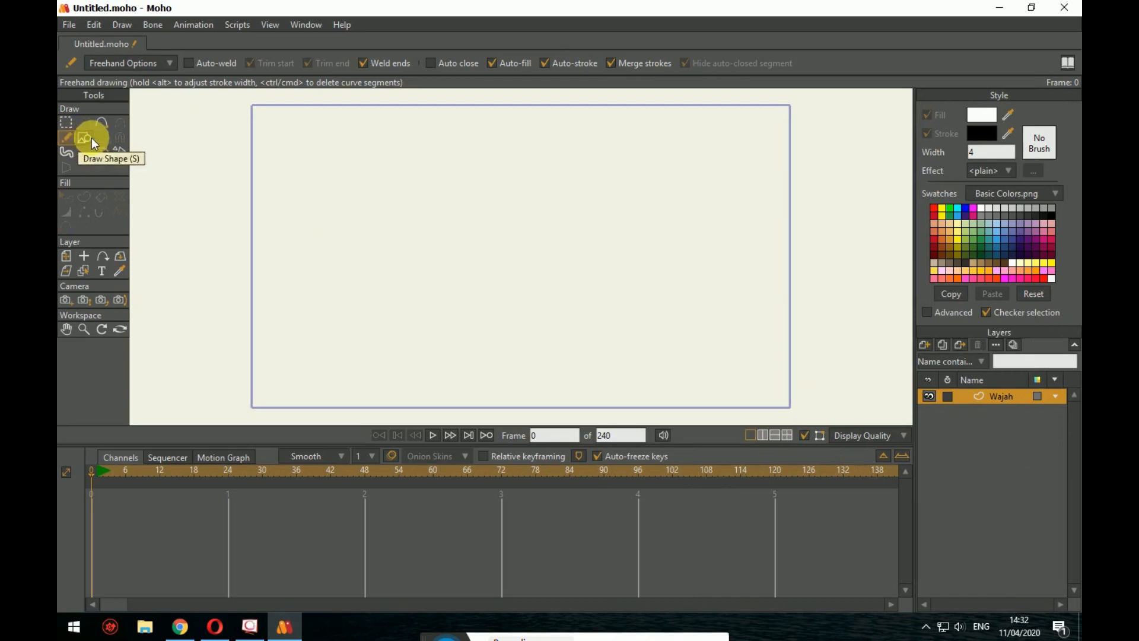
click(83, 138)
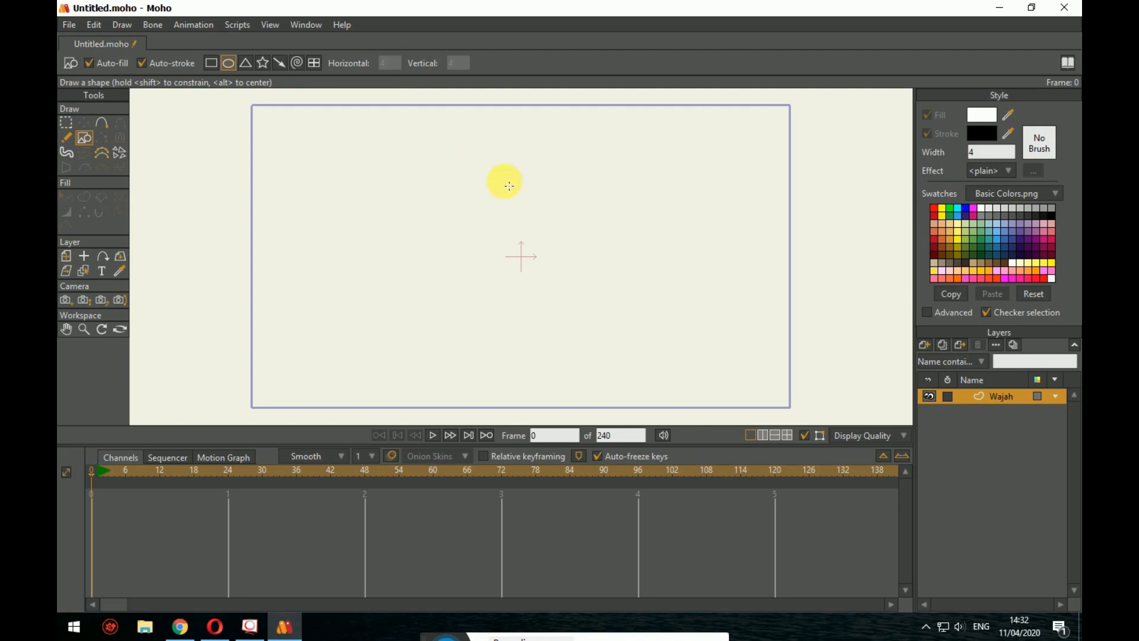
mouse_move(476, 167)
mouse_down()
mouse_move(570, 287)
mouse_move(617, 319)
mouse_up()
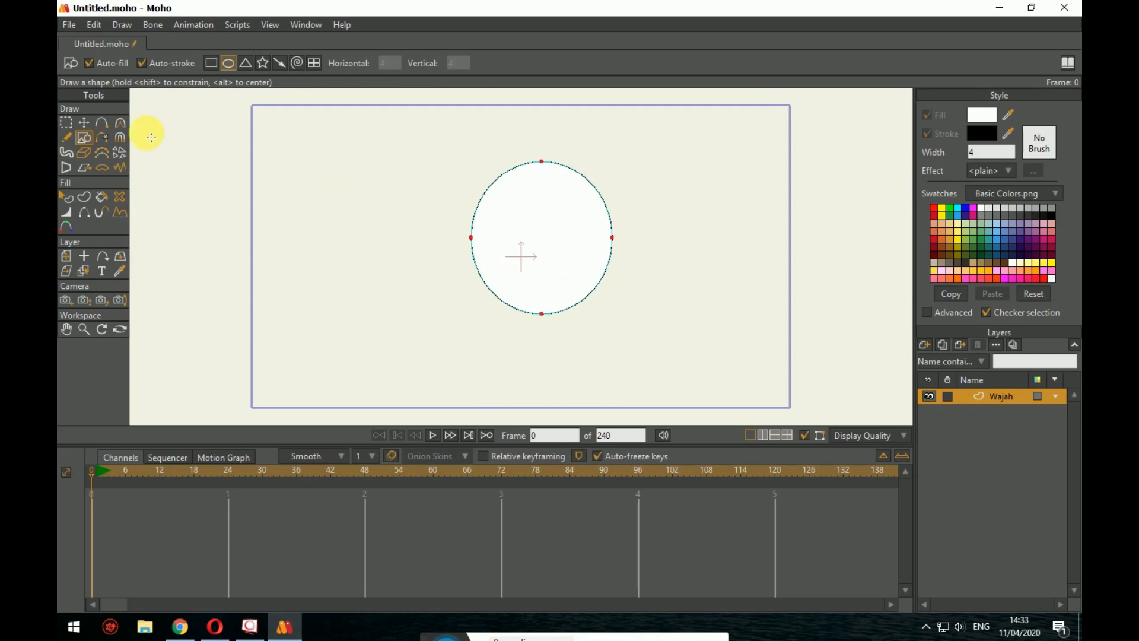
Step: Widen and tilt the face oval by moving its left point outward, its top point up and left, and its right point slightly inward
click(84, 122)
click(436, 185)
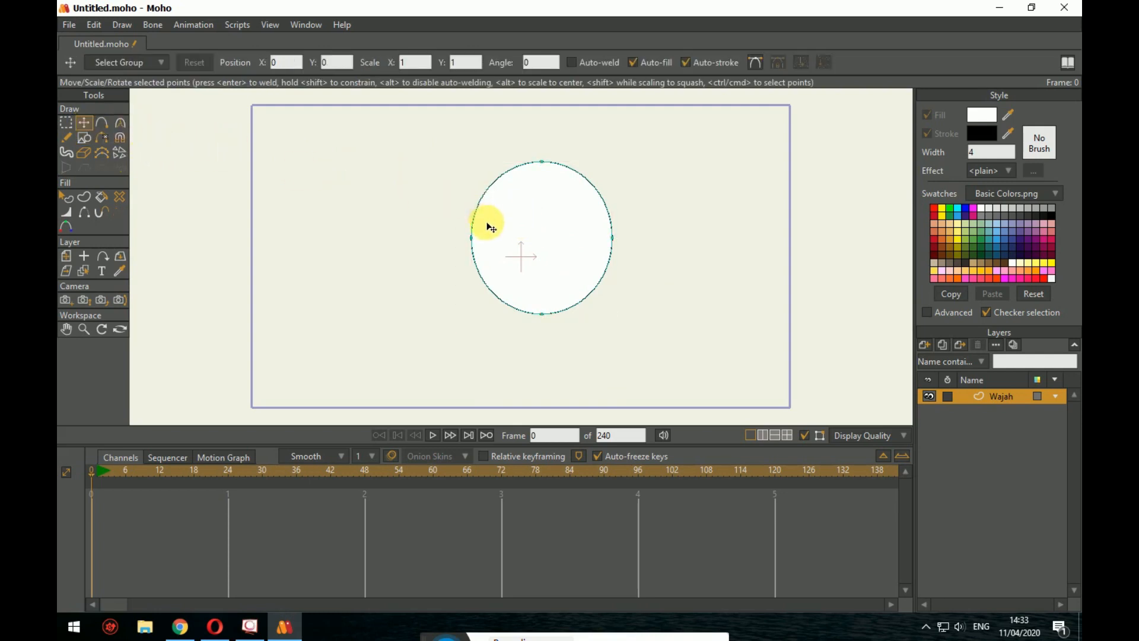
drag(472, 237, 447, 231)
click(541, 167)
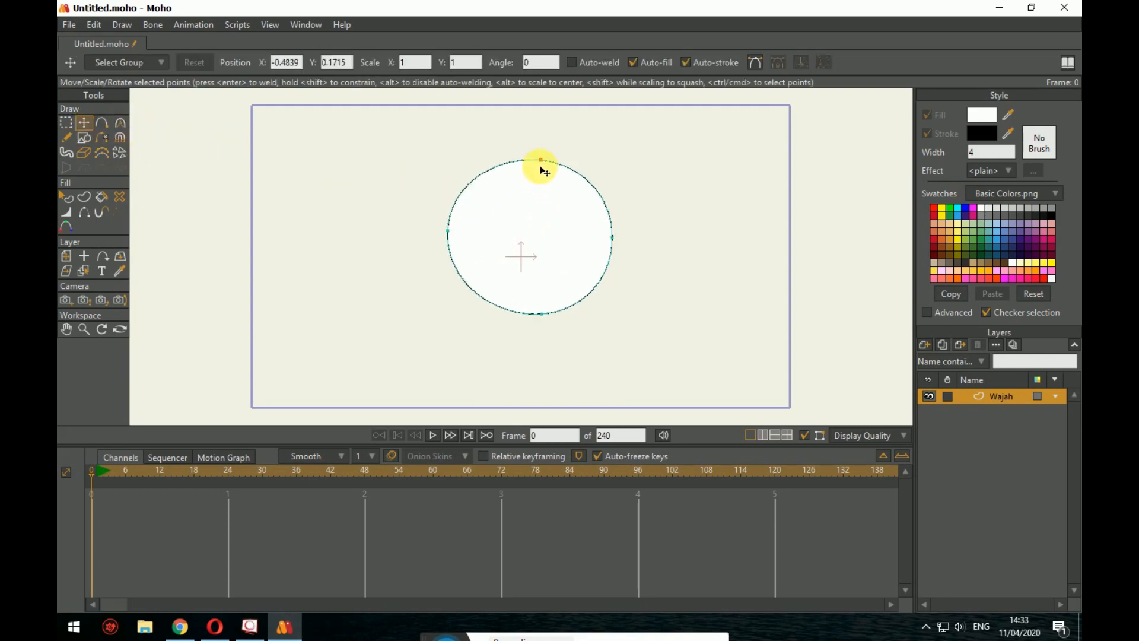
drag(541, 166, 509, 159)
click(444, 231)
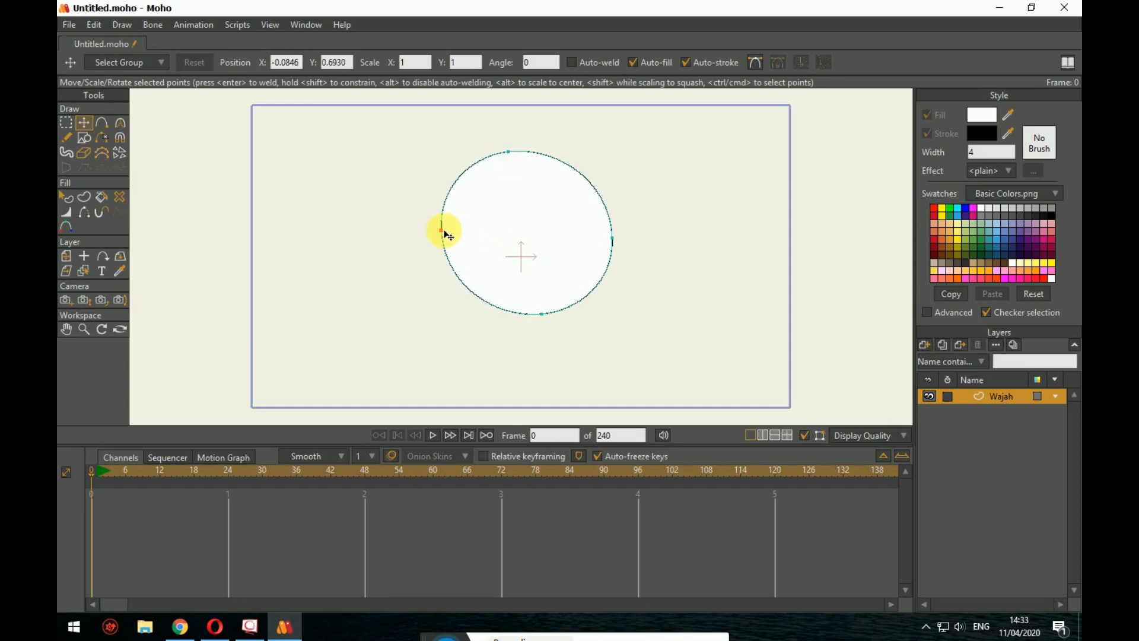
drag(611, 240, 606, 237)
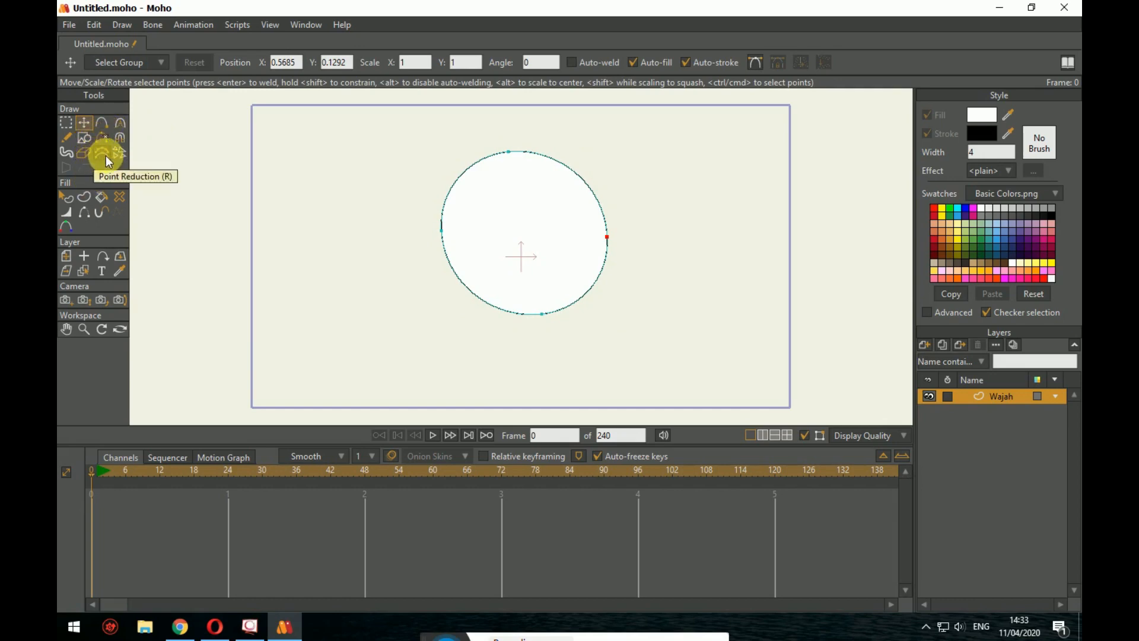
Step: Add three points to the face outline, at its lower-right, upper-right and lower-left curves
click(100, 123)
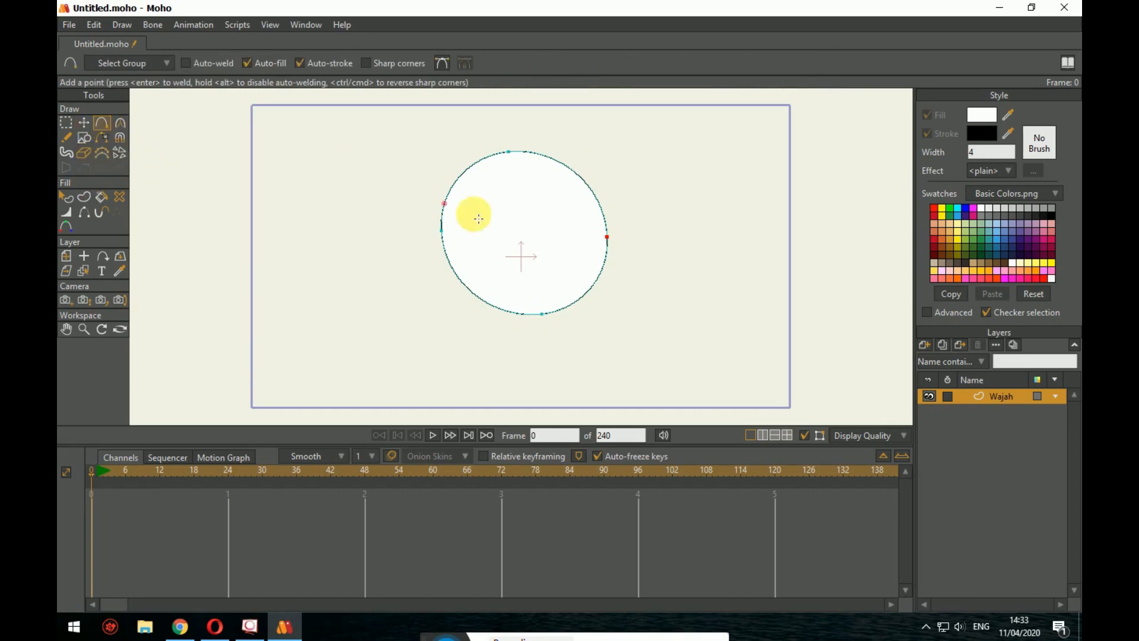
click(585, 292)
click(583, 185)
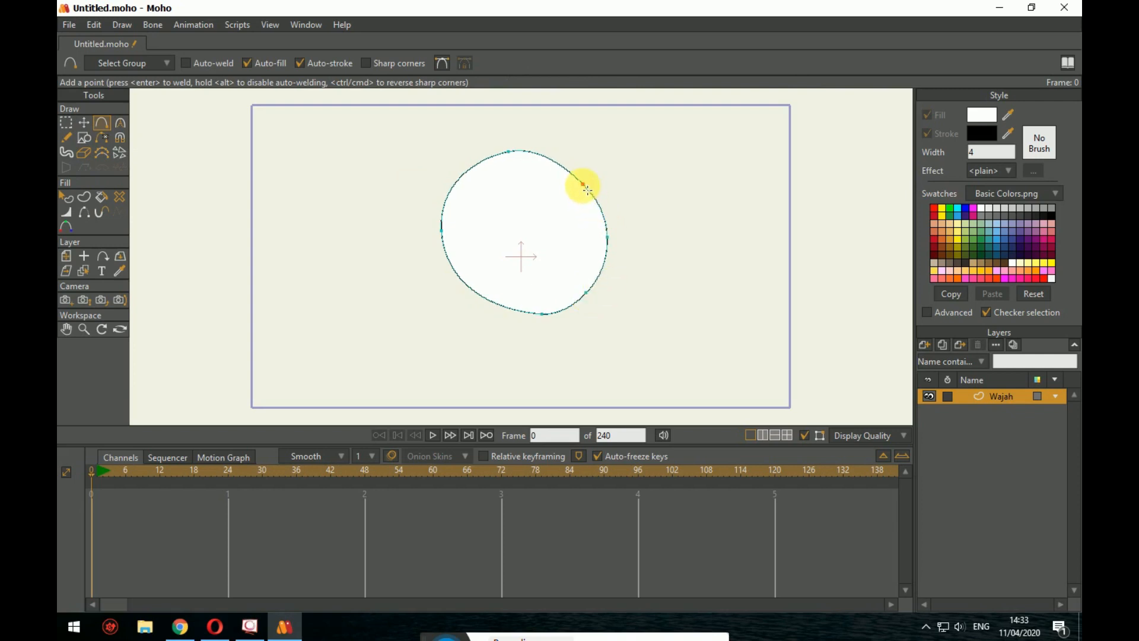
click(475, 292)
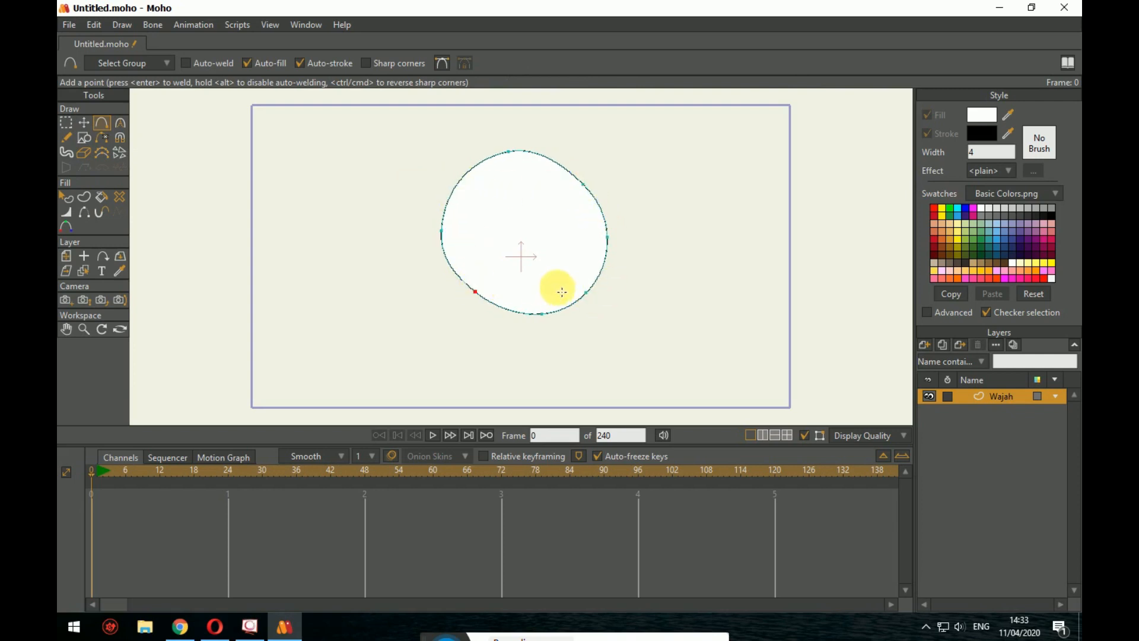
Step: Reposition the side and lower points of the face outline to flatten the chin and form the jaw
key(t)
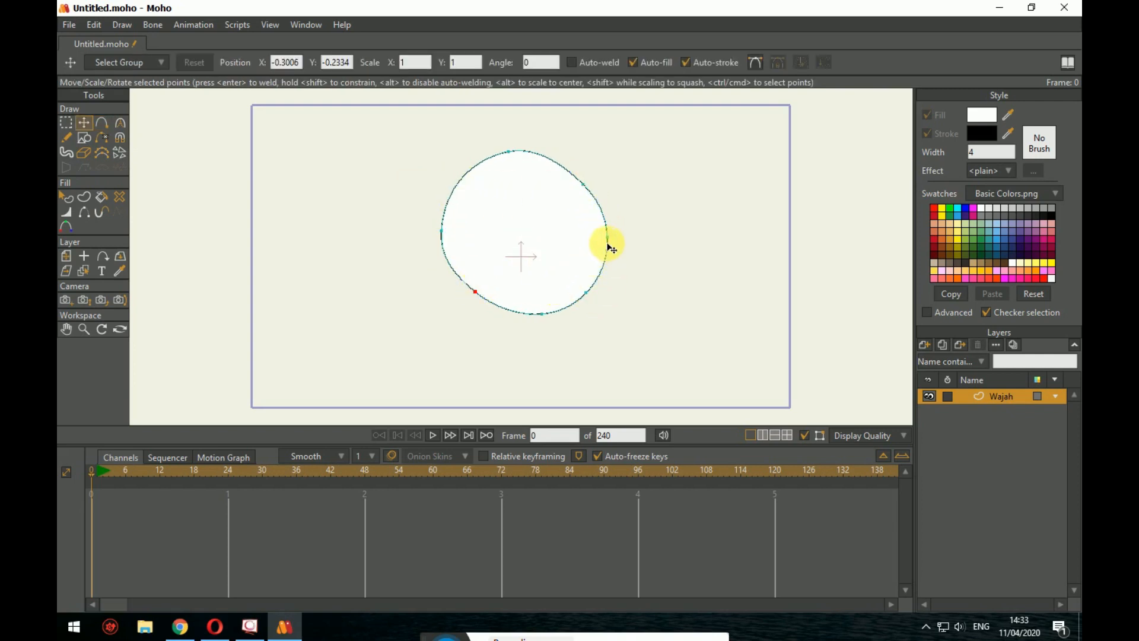
drag(606, 242, 598, 245)
drag(586, 294, 546, 303)
mouse_move(475, 292)
mouse_down()
mouse_move(488, 284)
mouse_move(478, 287)
mouse_up()
drag(442, 230, 442, 239)
drag(598, 241, 604, 239)
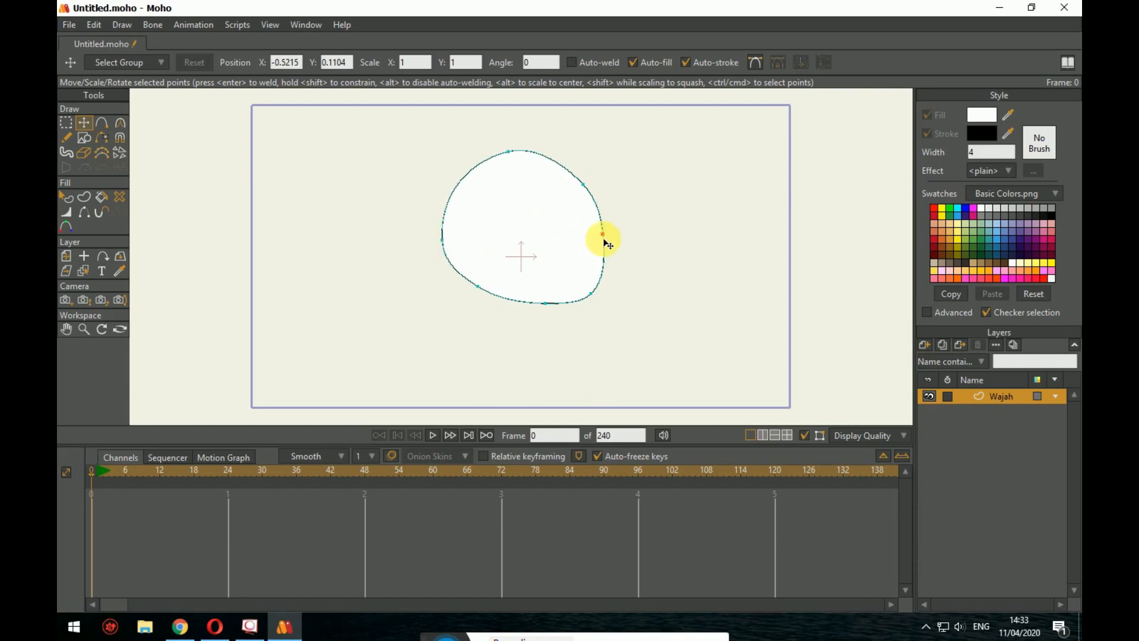
Step: Refine the head shape by adjusting the crown, forehead, cheek and chin points into a rounded skull with a straighter right side
drag(510, 152, 509, 130)
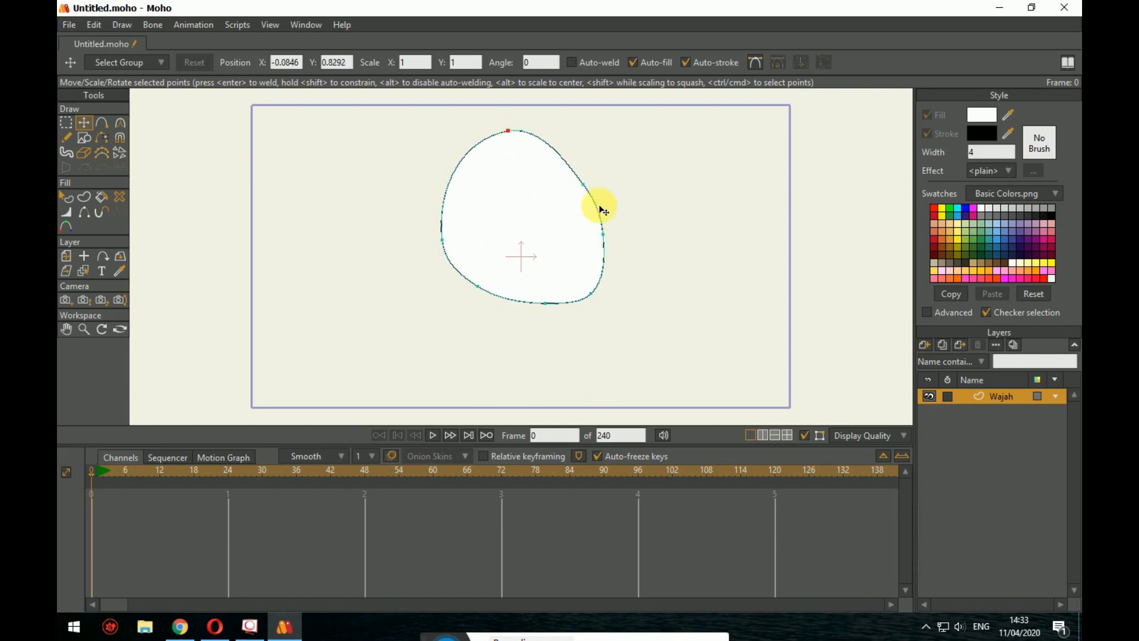
drag(584, 185, 588, 175)
drag(603, 234, 600, 241)
drag(599, 300, 534, 312)
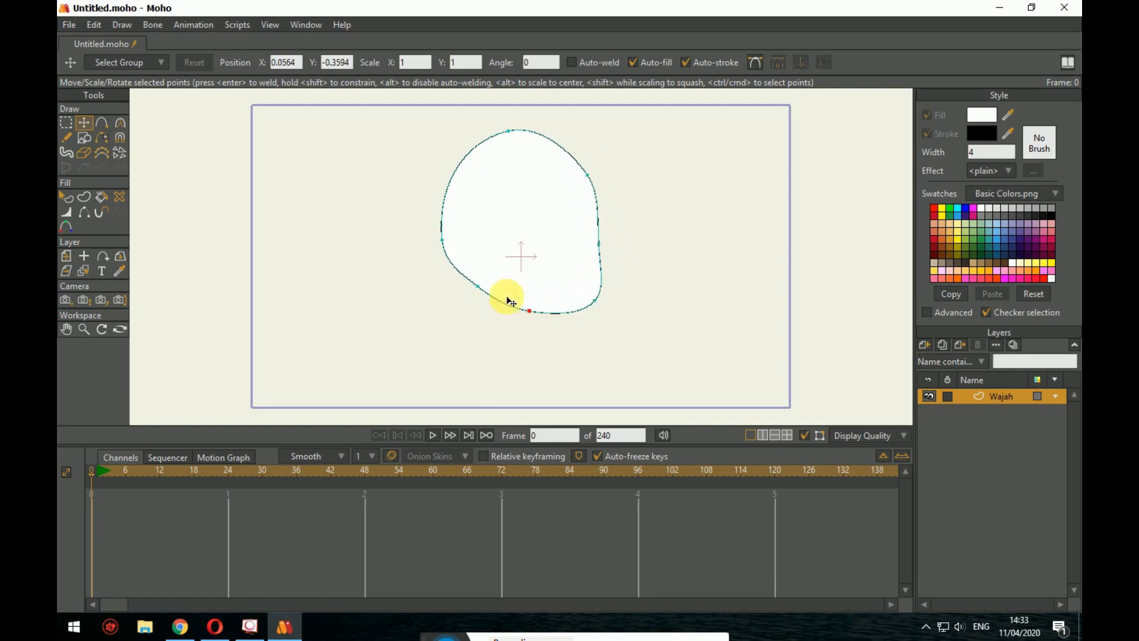
drag(478, 287, 484, 298)
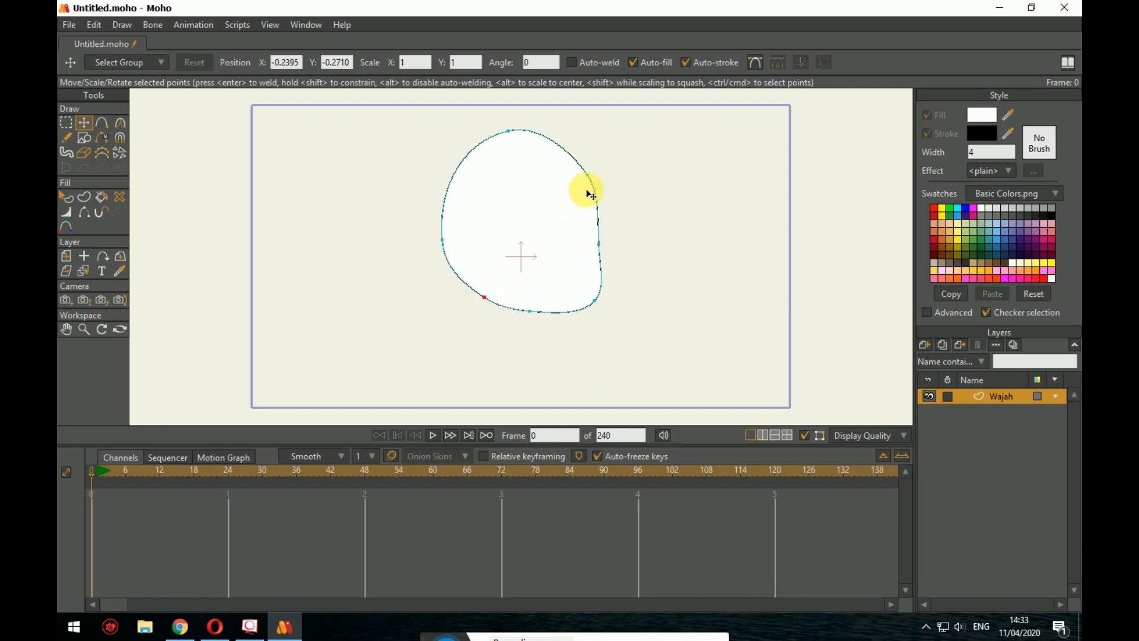
drag(588, 176, 584, 176)
drag(512, 132, 506, 153)
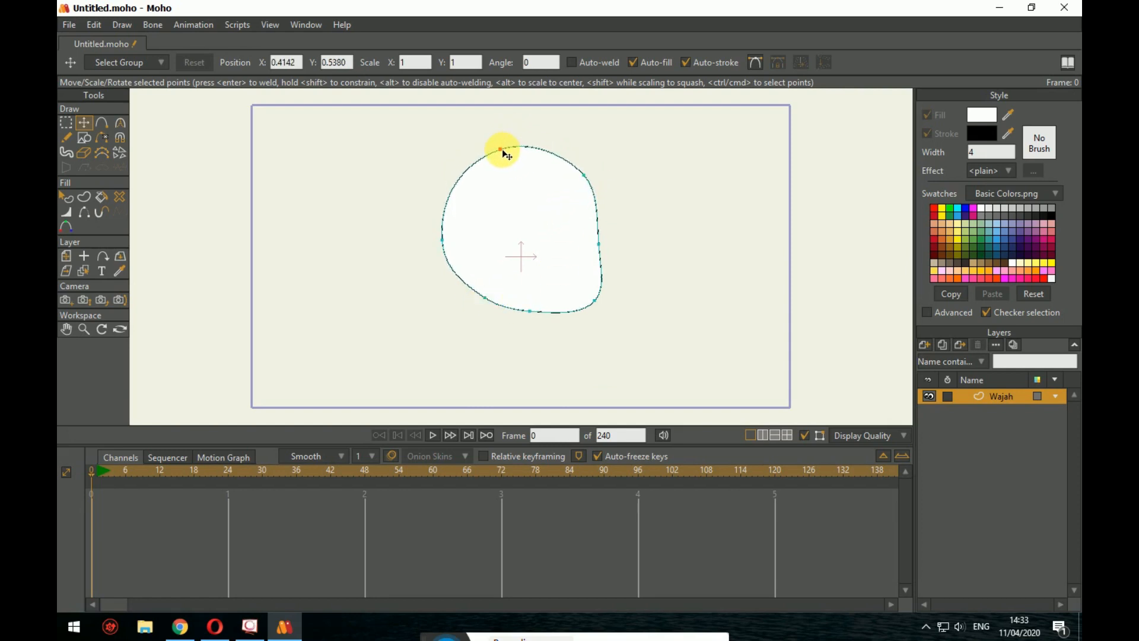
click(653, 238)
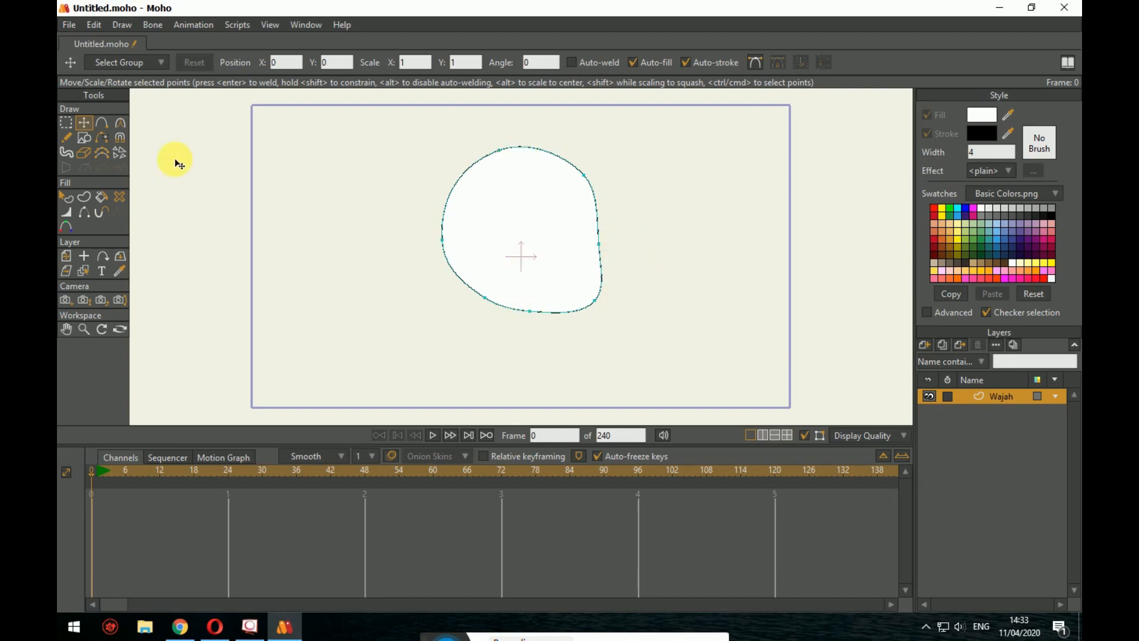
Step: Draw a small oval overlapping the face's left edge as an ear and add extra points along its outline
click(86, 140)
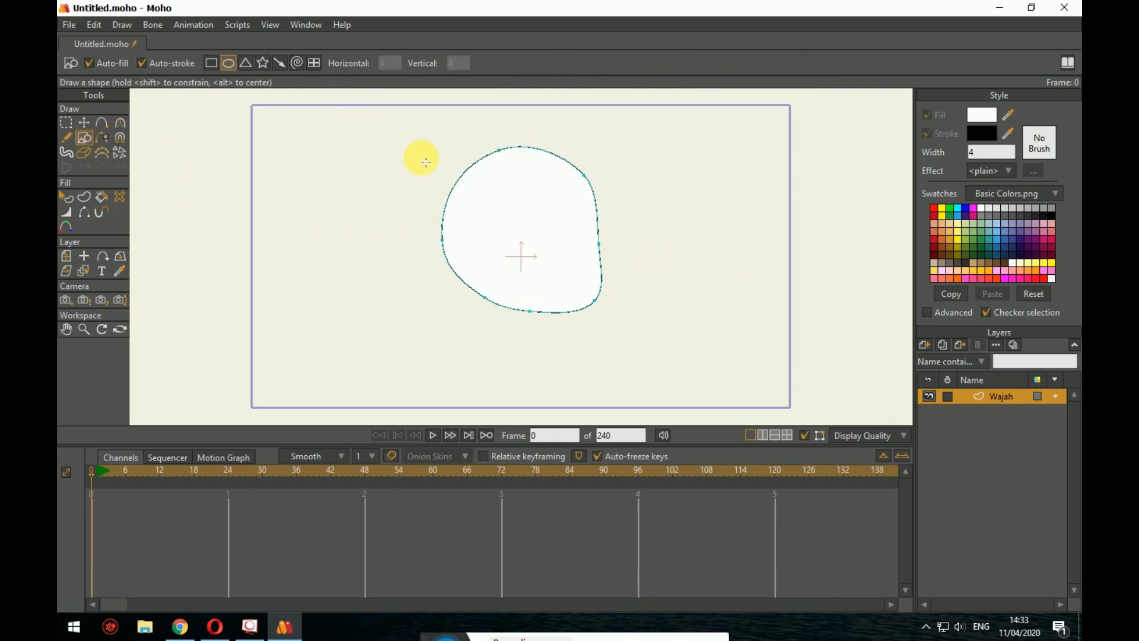
drag(409, 182, 466, 254)
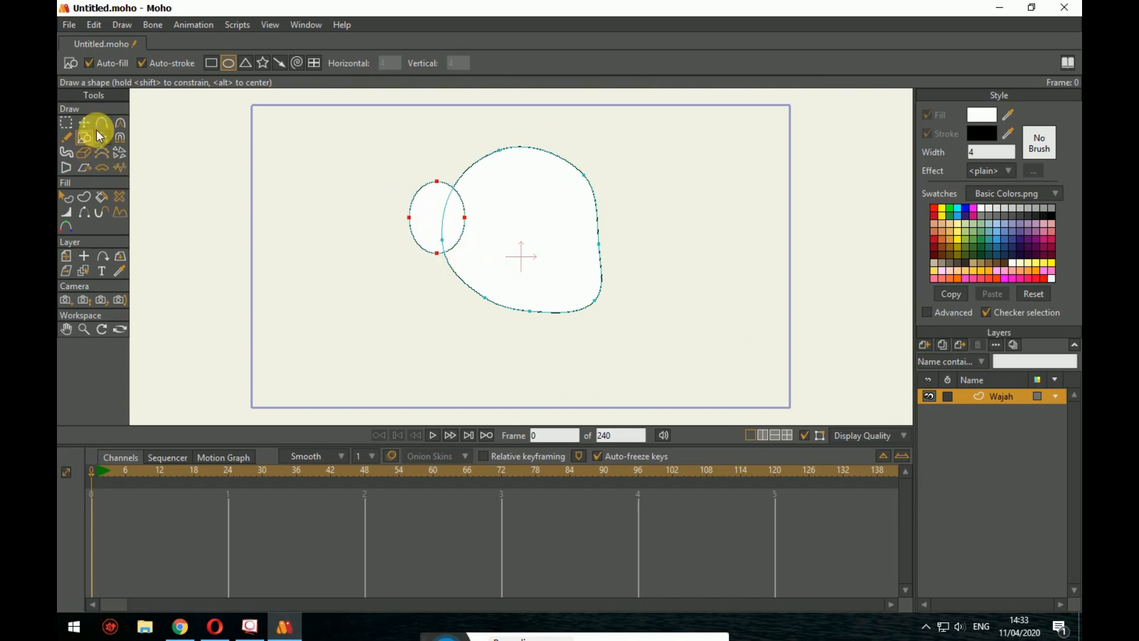
click(86, 123)
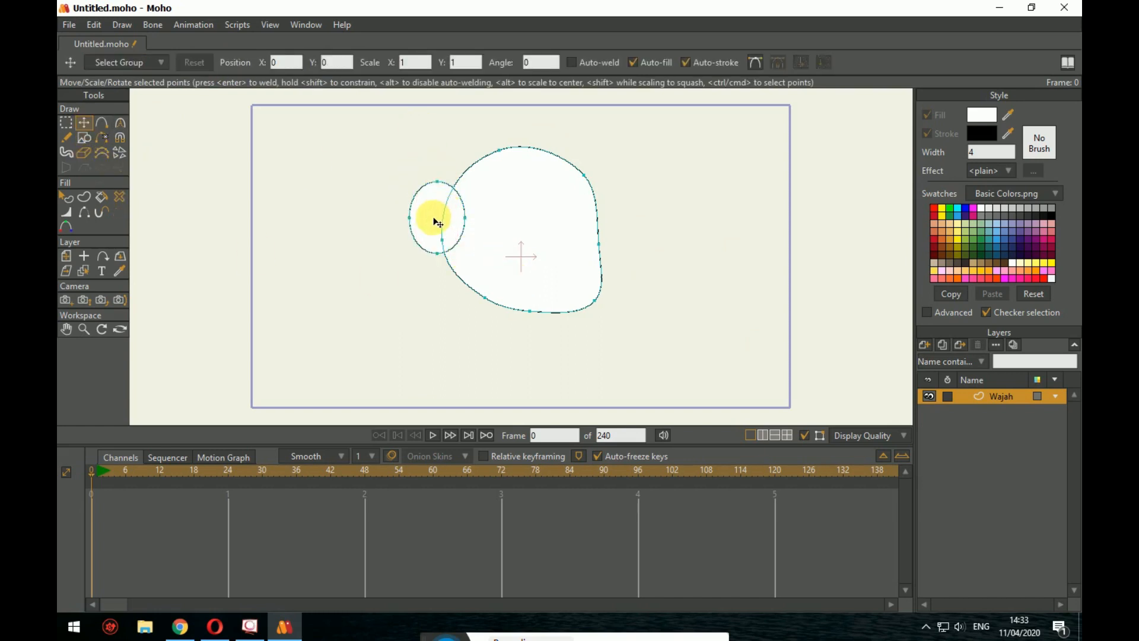
key(a)
click(422, 247)
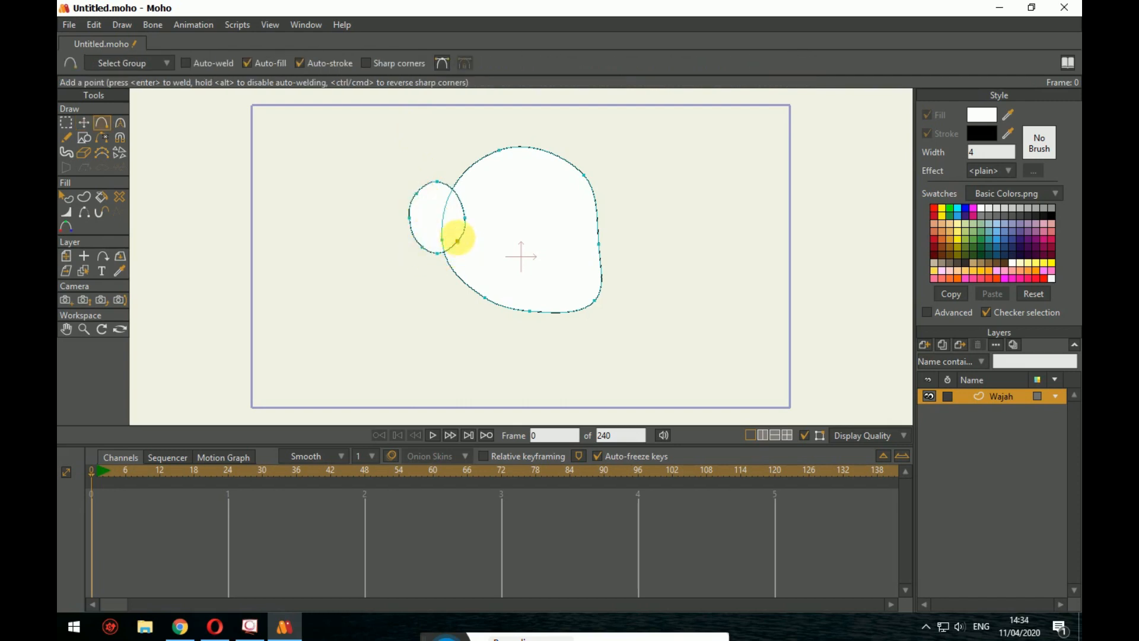
Step: Reshape the ear by moving its outline points into a narrower form with a rounded top and tapered lower end
key(t)
click(432, 178)
drag(436, 184, 430, 257)
drag(466, 216, 458, 207)
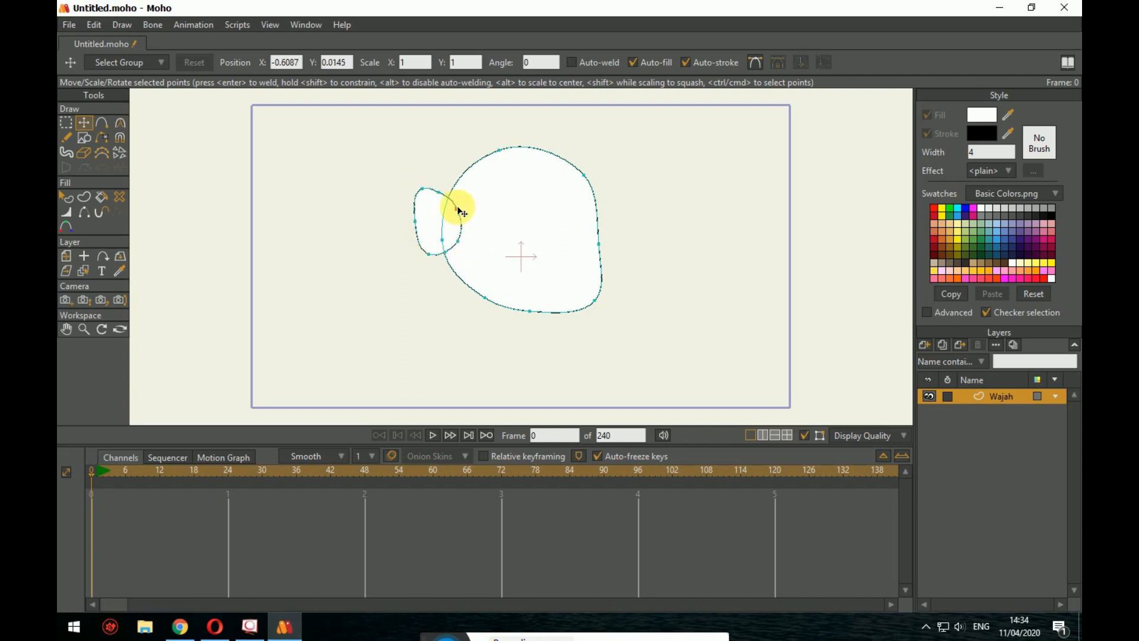
click(455, 201)
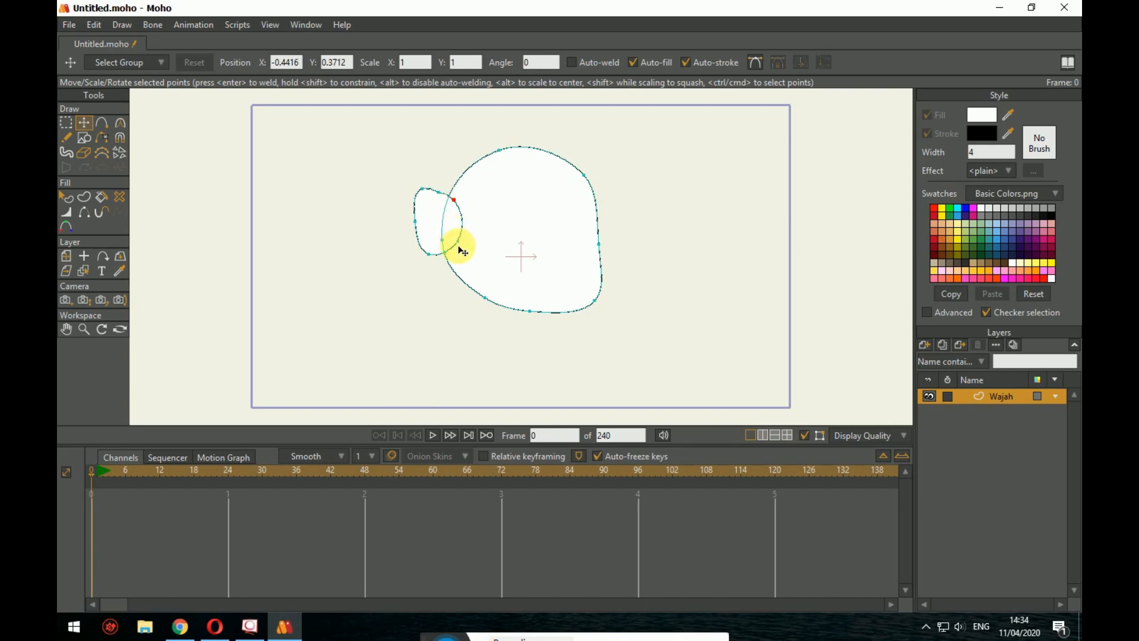
drag(442, 192, 444, 189)
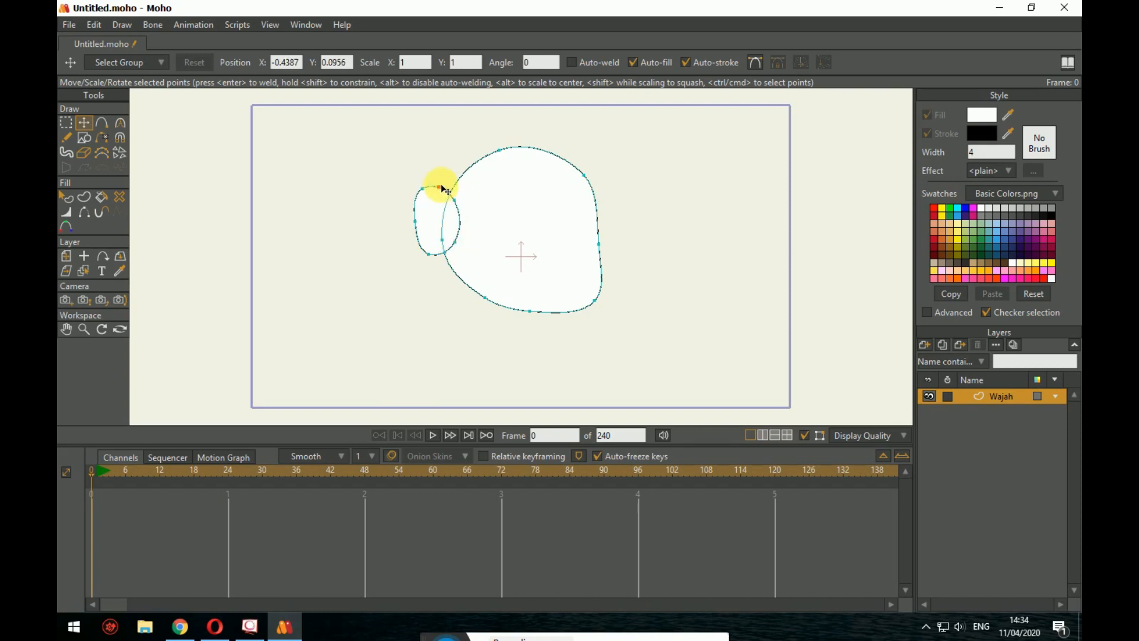
click(669, 239)
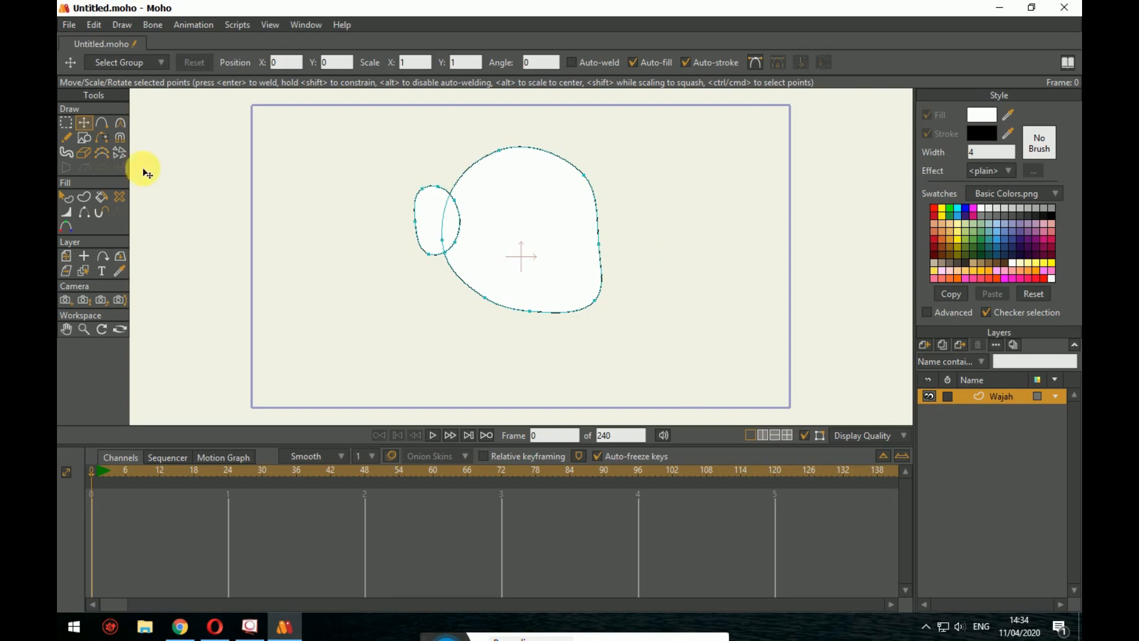
Step: Draw a closed freehand hair shape over the head with a jagged fringe, a pointed front tuft and a sideburn covering the ear
click(88, 140)
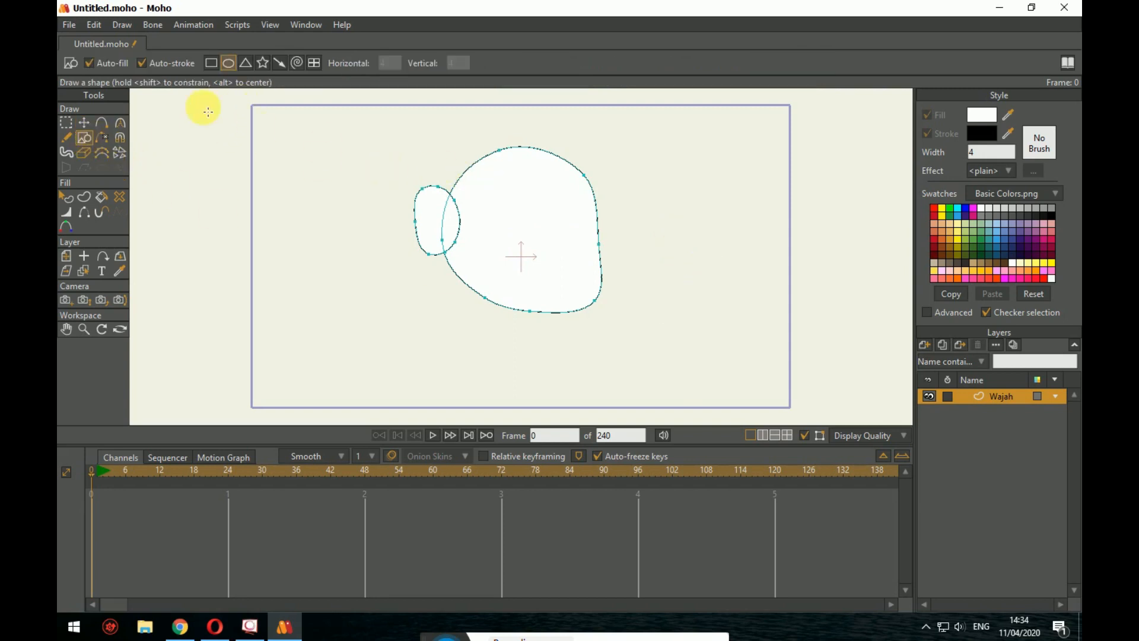
click(67, 136)
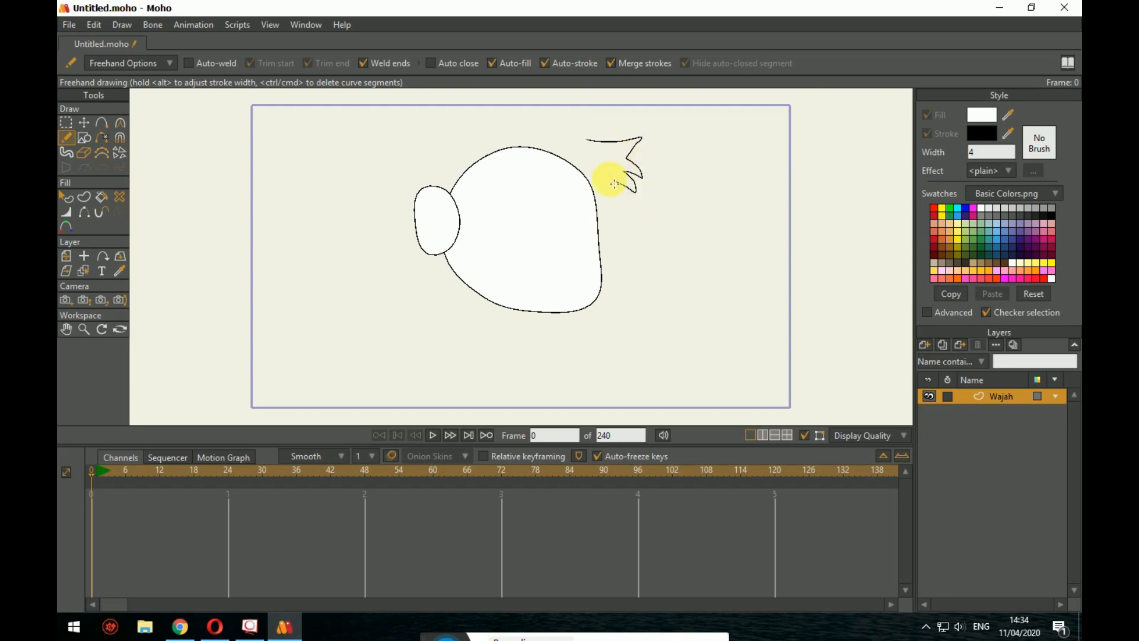
mouse_move(594, 182)
mouse_down()
mouse_move(556, 182)
mouse_move(559, 201)
mouse_move(508, 188)
mouse_move(520, 205)
mouse_move(491, 191)
mouse_move(470, 198)
mouse_move(468, 241)
mouse_move(464, 200)
mouse_move(454, 277)
mouse_move(419, 252)
mouse_move(419, 263)
mouse_move(419, 186)
mouse_up()
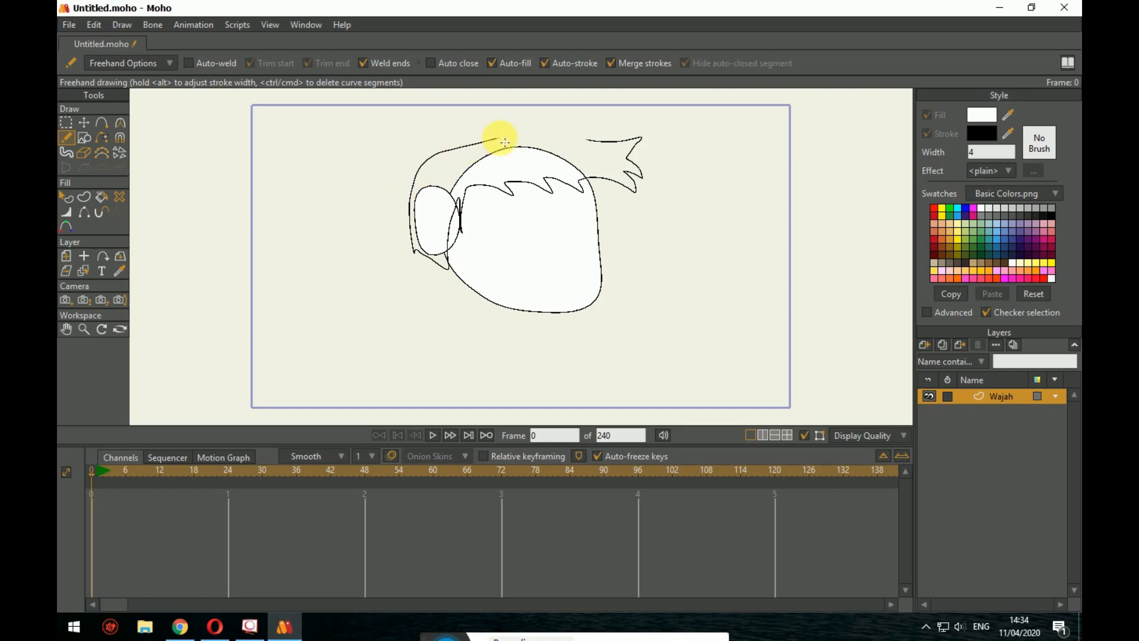
drag(589, 142, 590, 142)
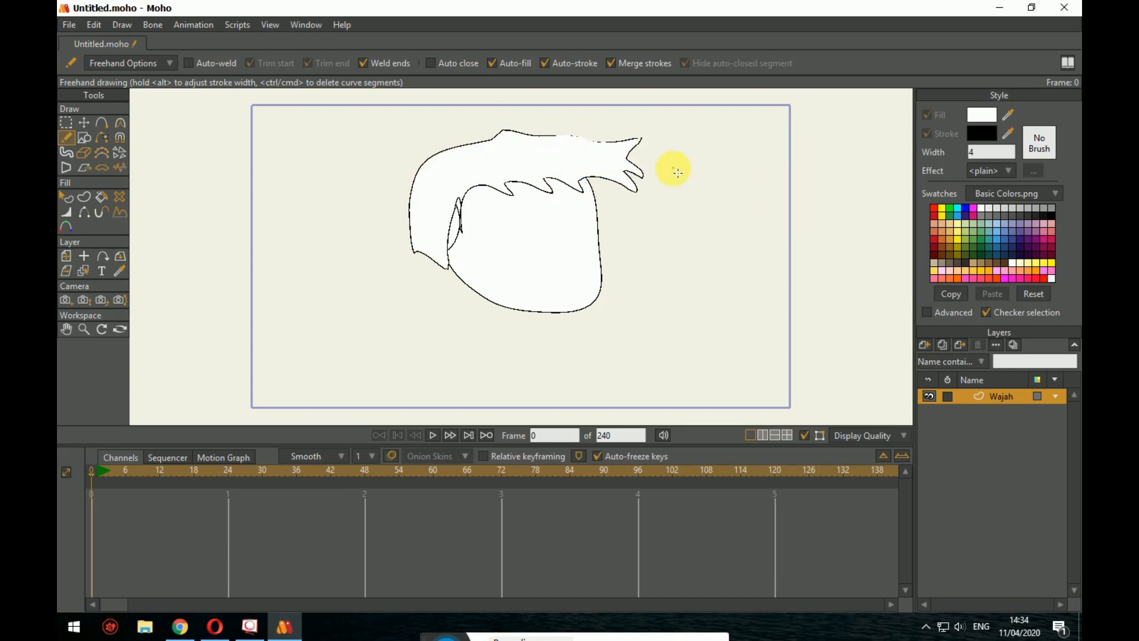
Step: Thicken the whole hair outline to about 129 percent with the Line Width tool
scroll(666, 165, up, 5)
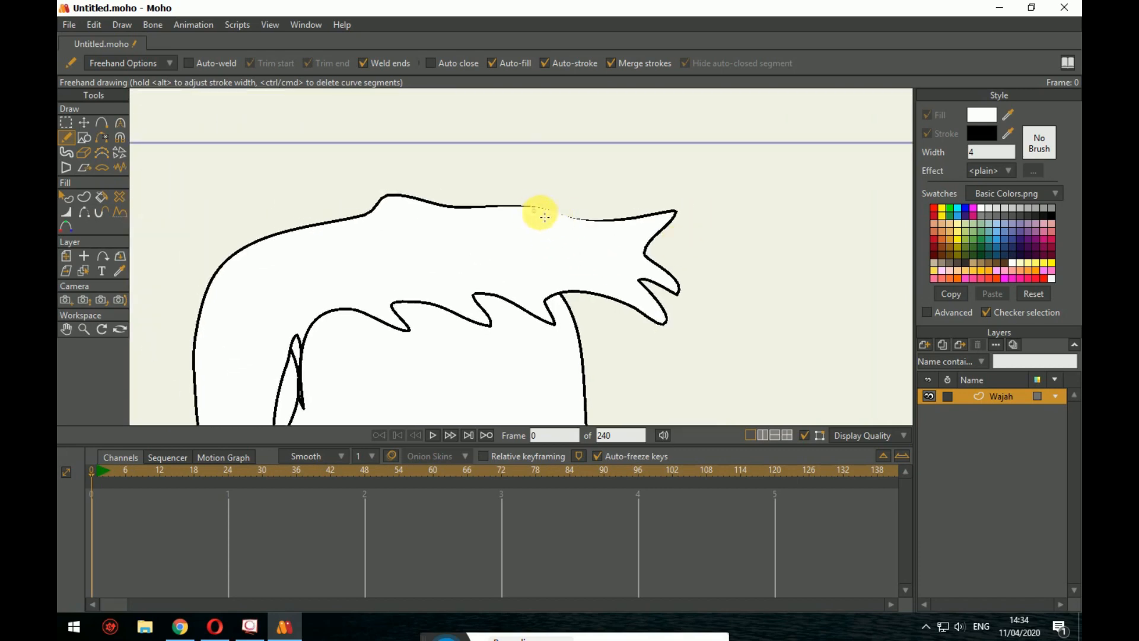
click(66, 212)
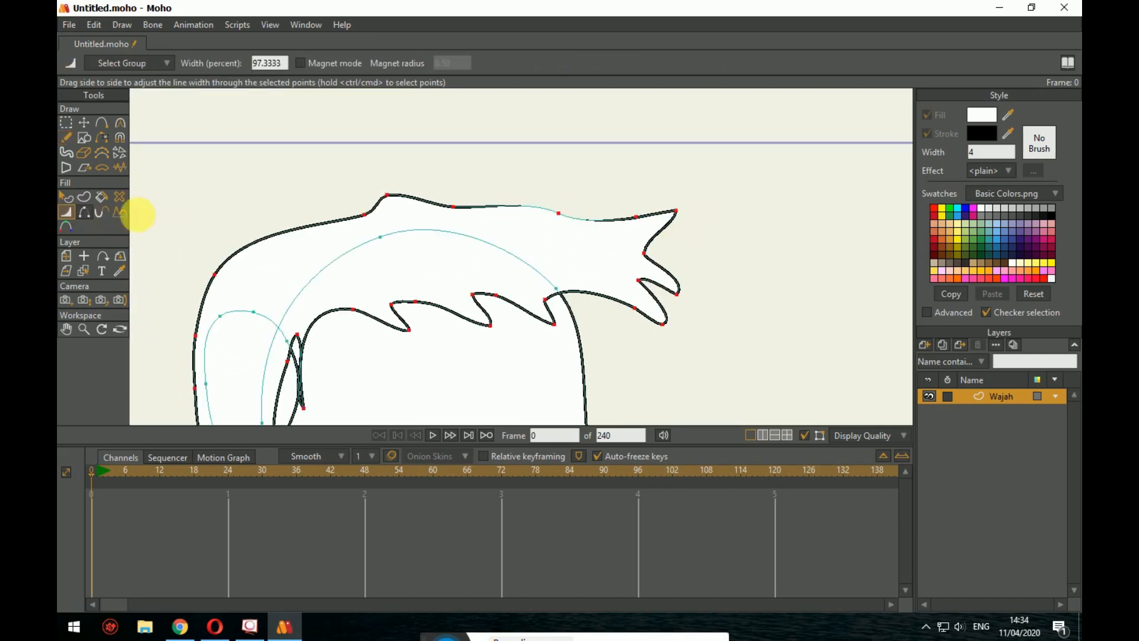
mouse_move(541, 204)
mouse_down()
mouse_move(532, 198)
mouse_move(568, 230)
mouse_up()
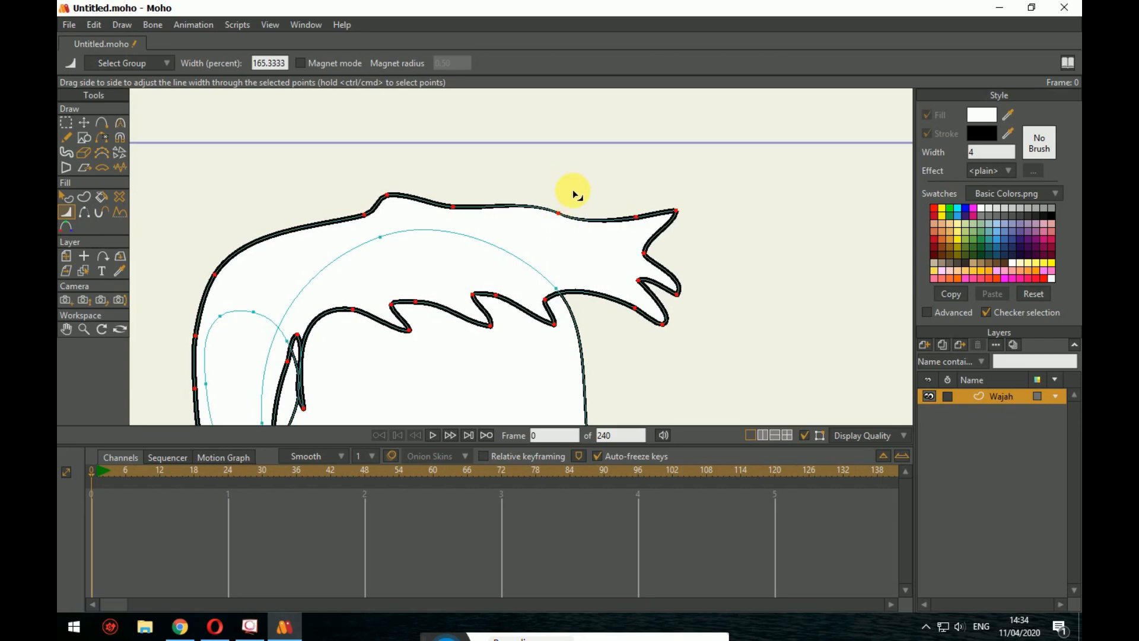
drag(544, 220, 533, 198)
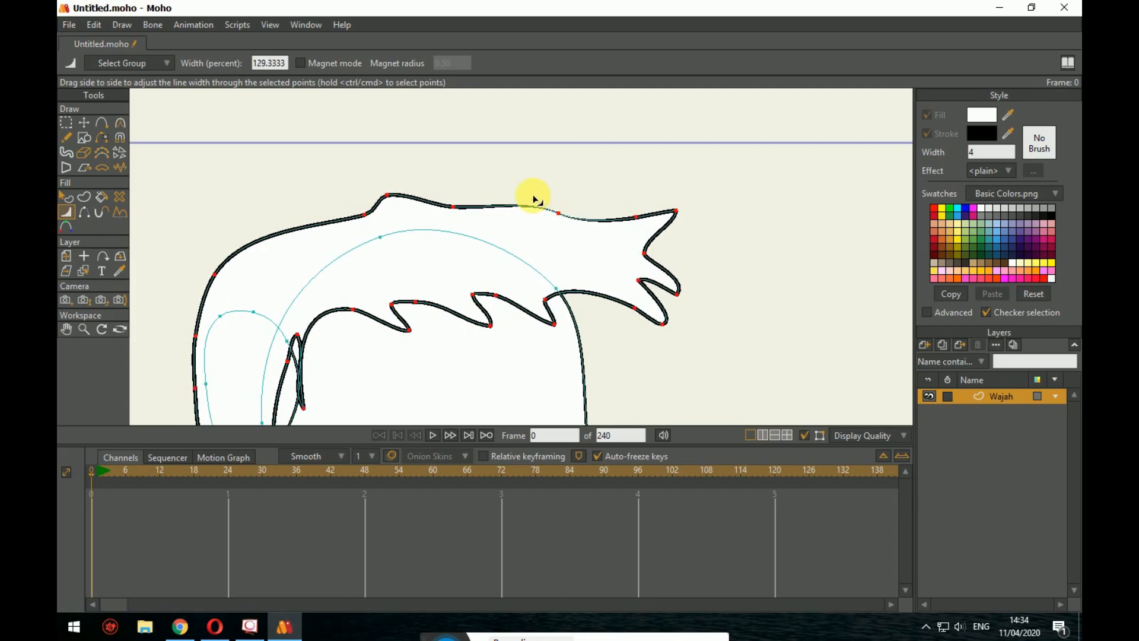
click(91, 121)
click(326, 193)
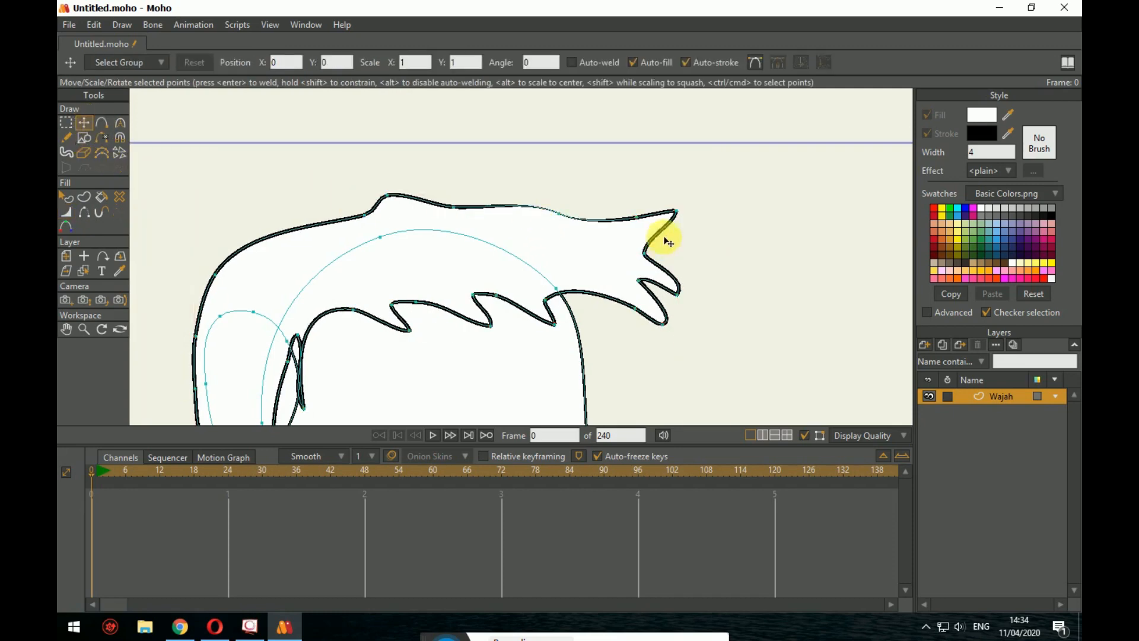
Step: Select the points along the hair's upper edge from mid-crown to the front tip and set their line width to 152 percent
click(67, 122)
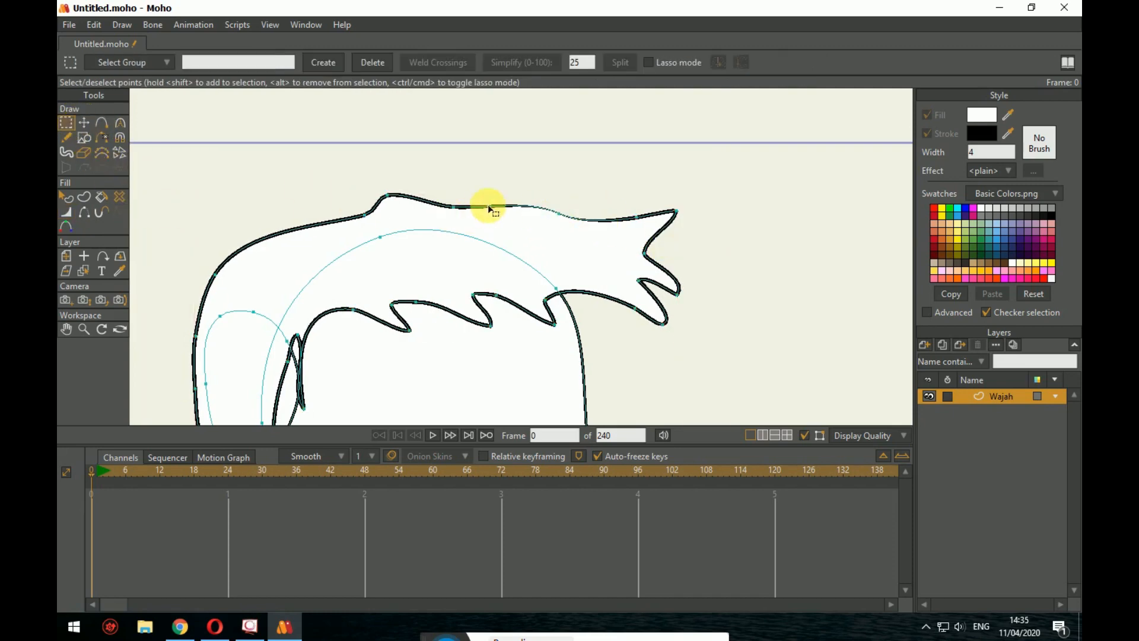
drag(446, 184, 707, 225)
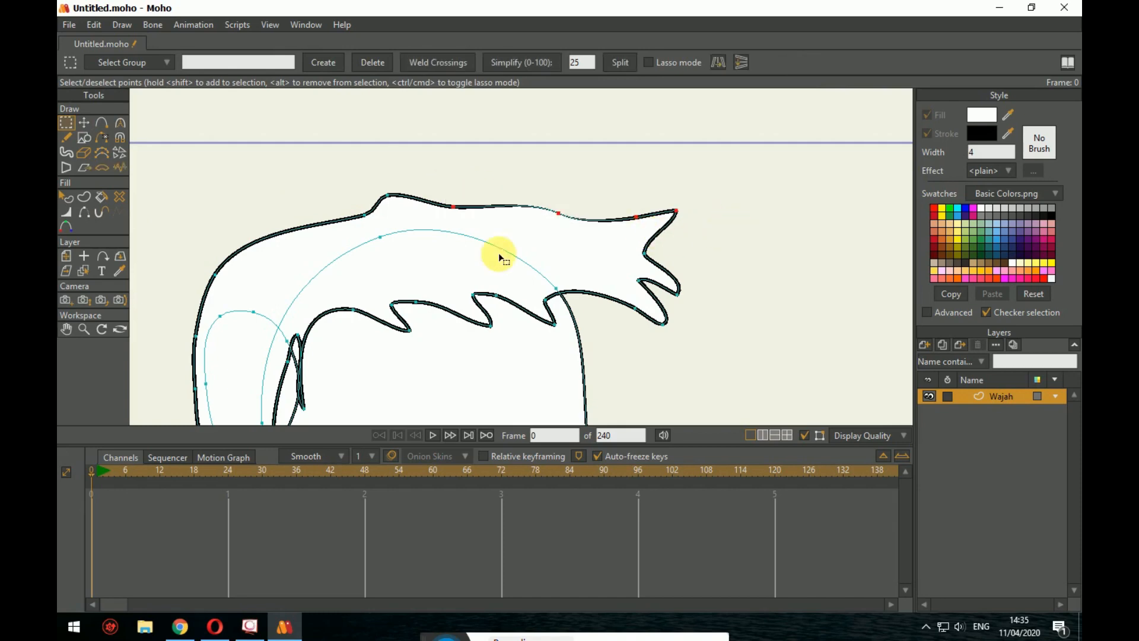
click(67, 213)
mouse_move(537, 208)
mouse_down()
mouse_move(572, 234)
mouse_move(551, 216)
mouse_up()
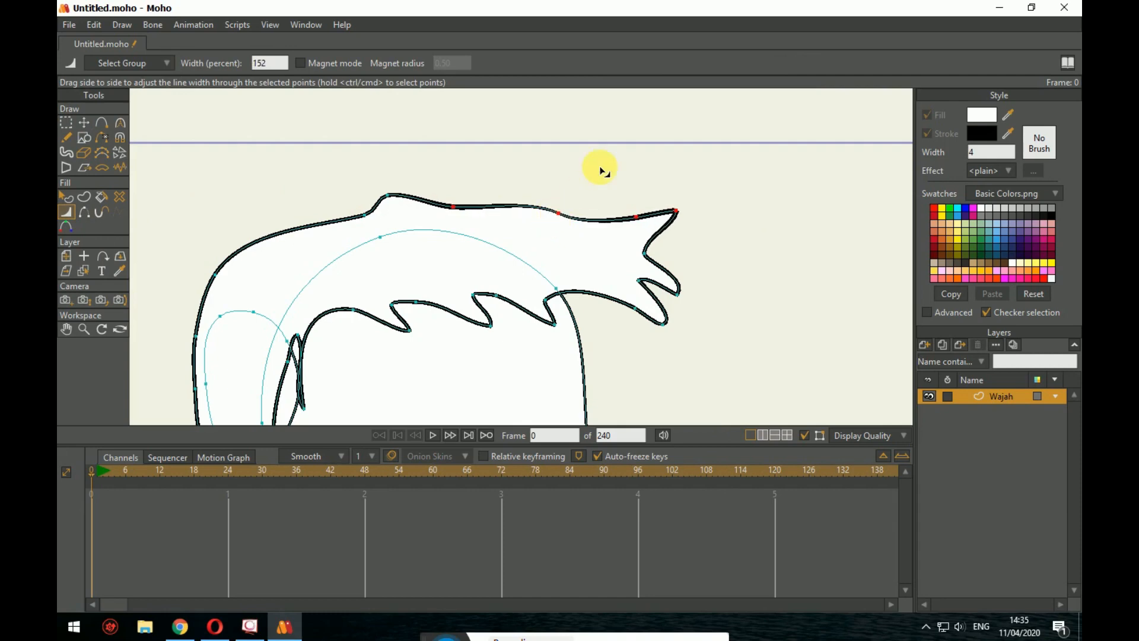
click(66, 122)
click(172, 143)
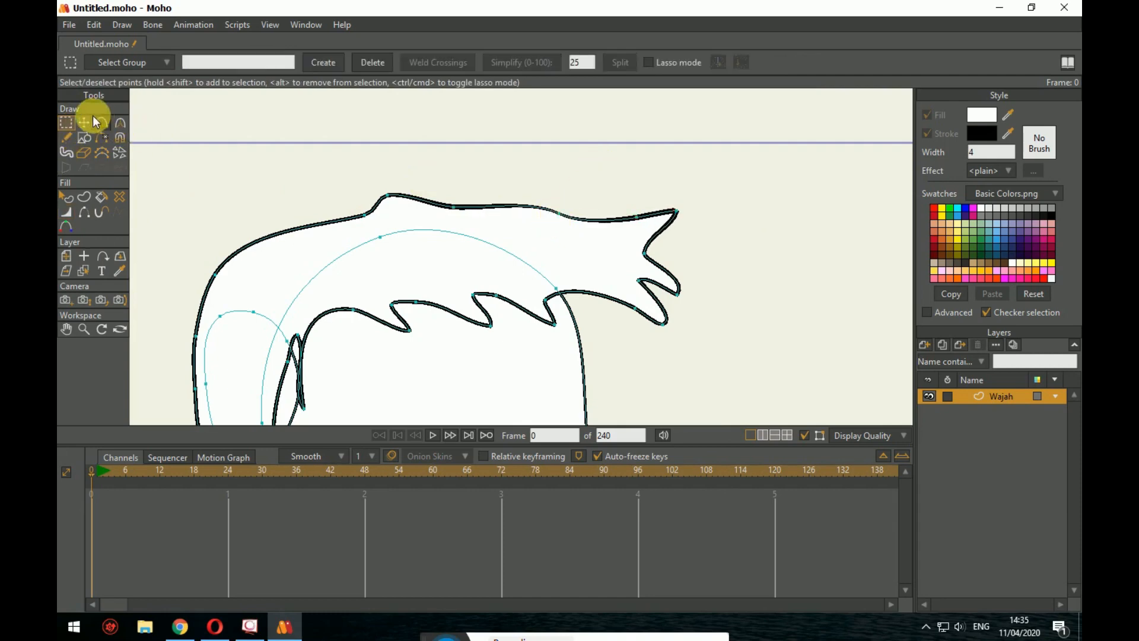
Step: Switch the colour swatches to Skin.png and fill the face shape with a light orange skin tone
scroll(502, 275, down, 3)
drag(573, 338, 630, 296)
scroll(563, 274, up, 3)
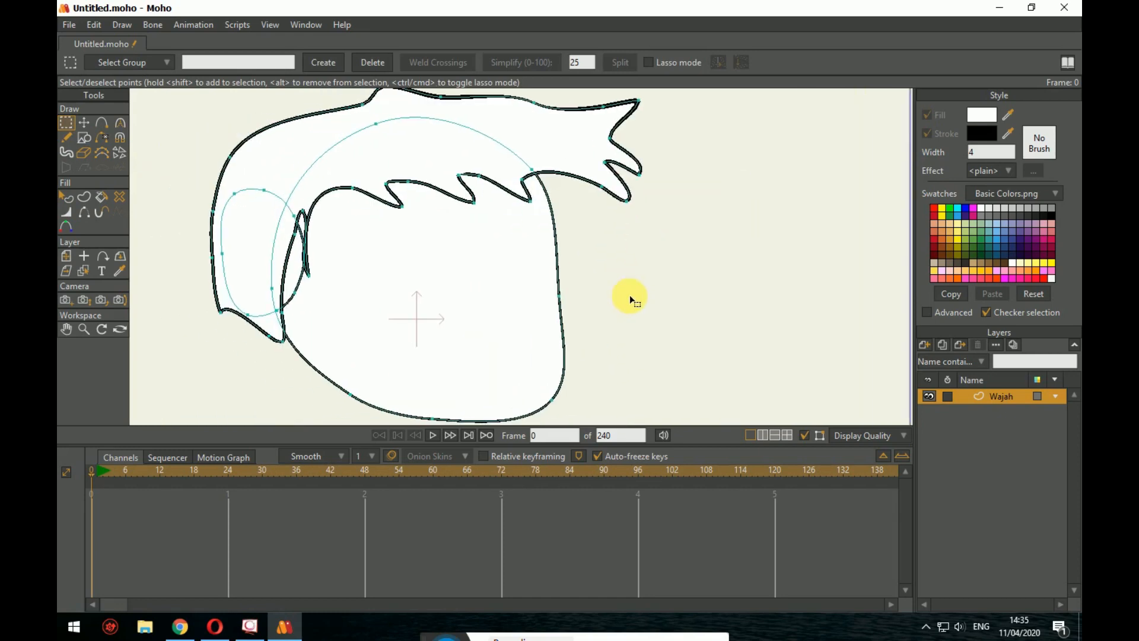
click(69, 201)
click(437, 300)
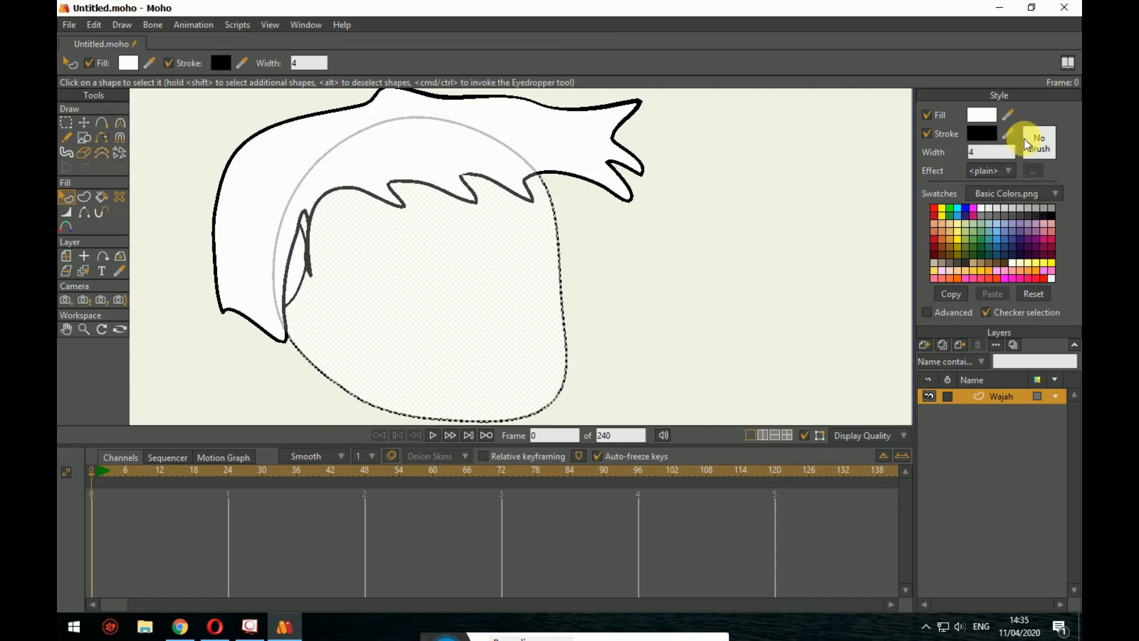
click(1012, 170)
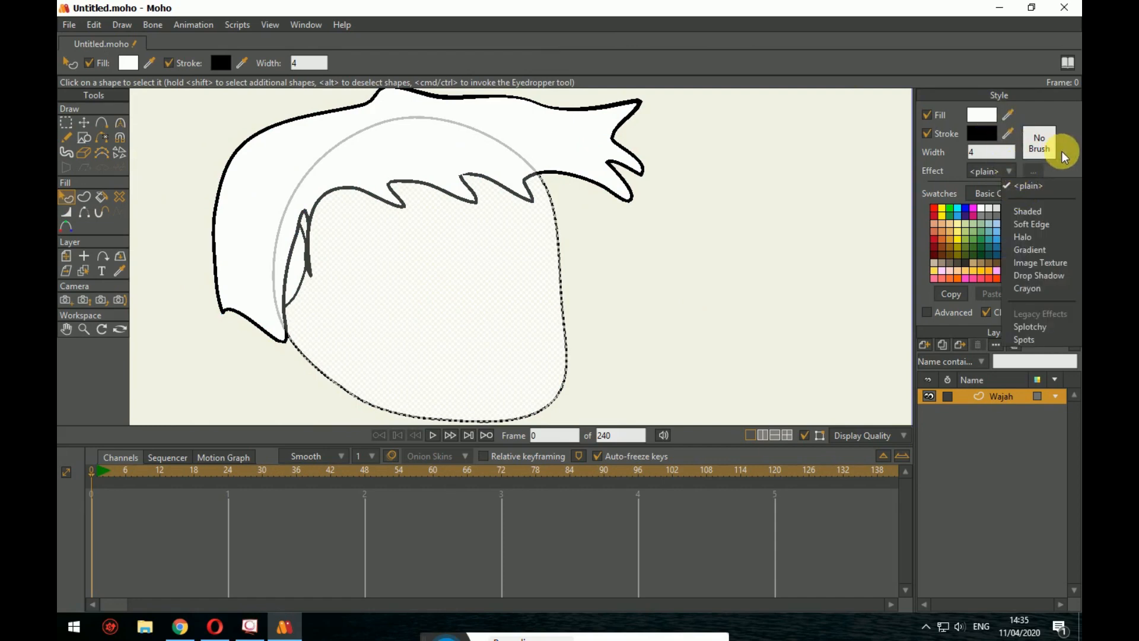
click(1041, 190)
click(1042, 191)
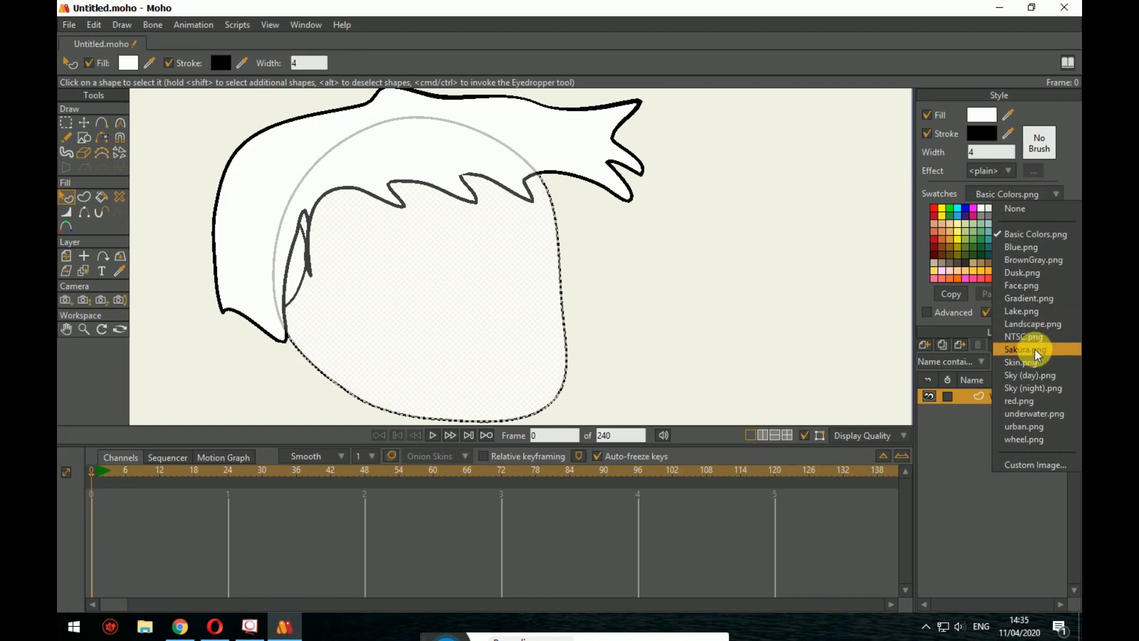
click(1027, 363)
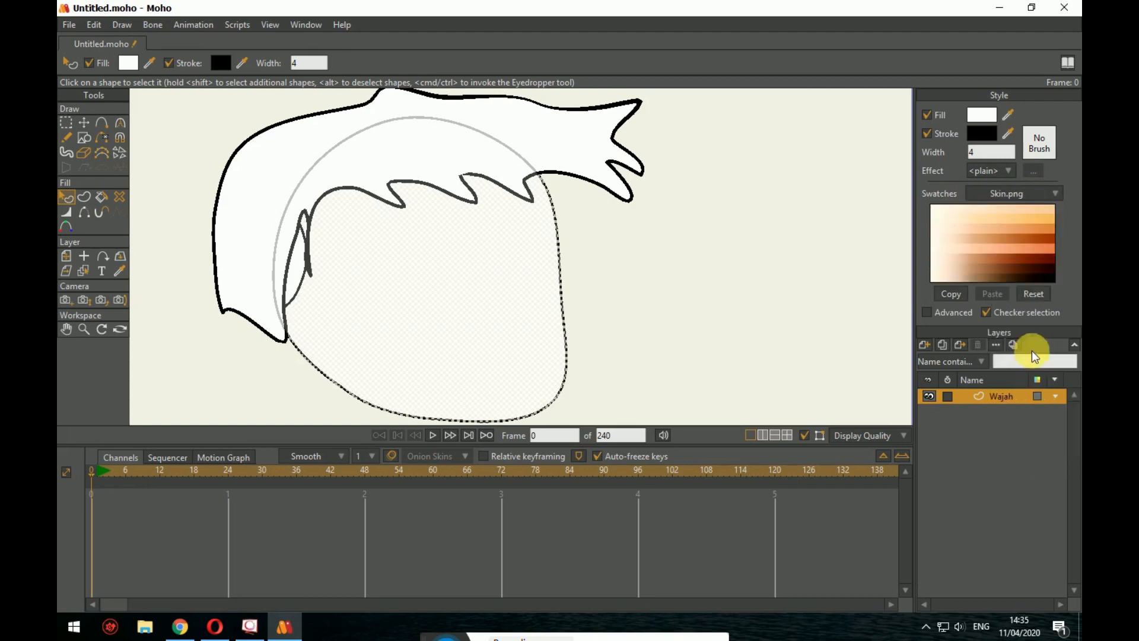
click(1034, 222)
click(814, 241)
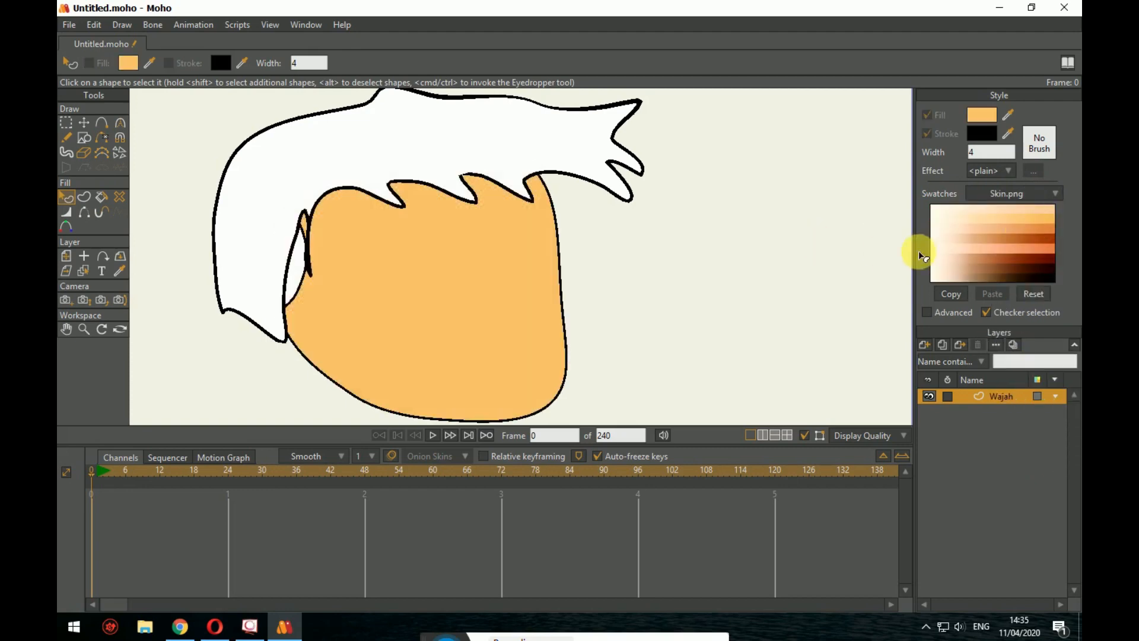
Step: Recolour the face shape's fill with a paler peach skin tone from the Skin.png swatches
click(1015, 209)
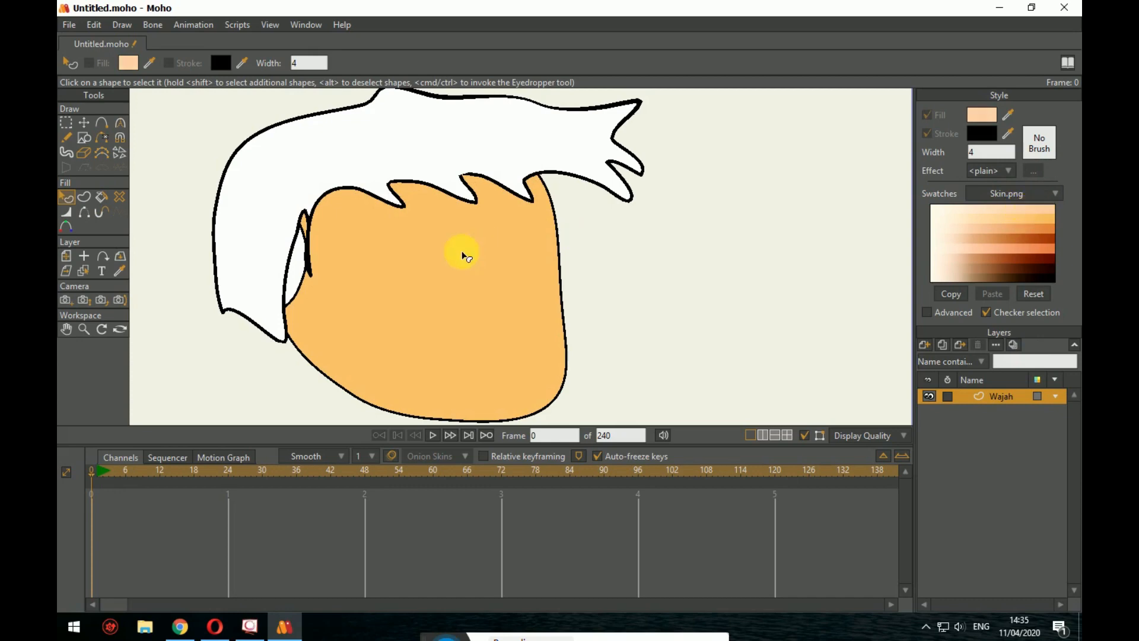
click(459, 252)
click(1028, 211)
click(632, 309)
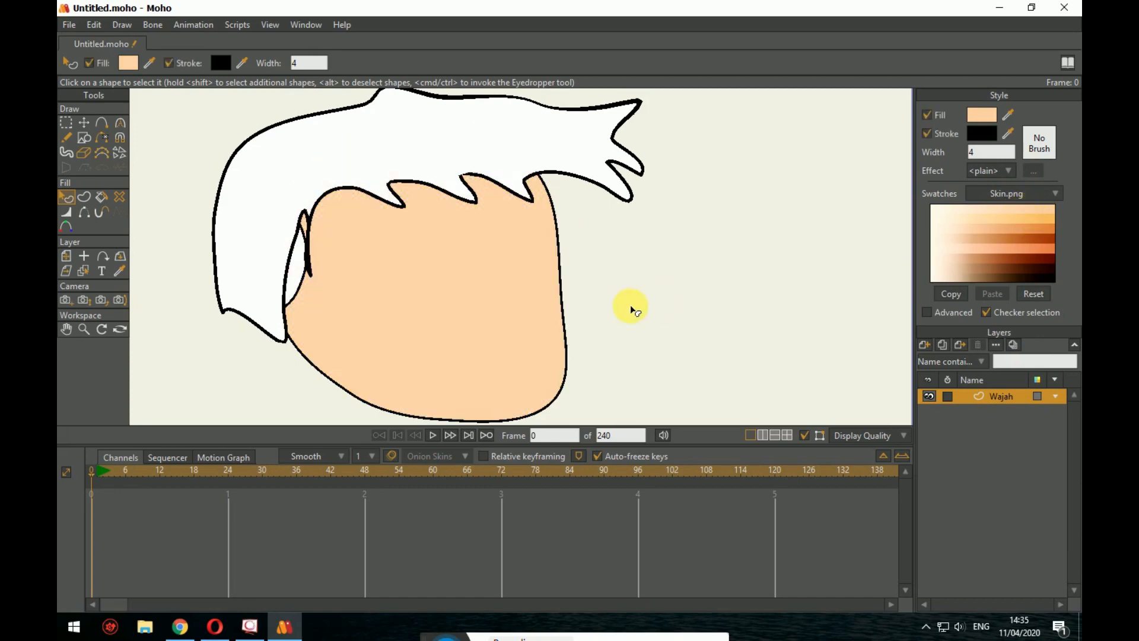
click(459, 294)
click(716, 297)
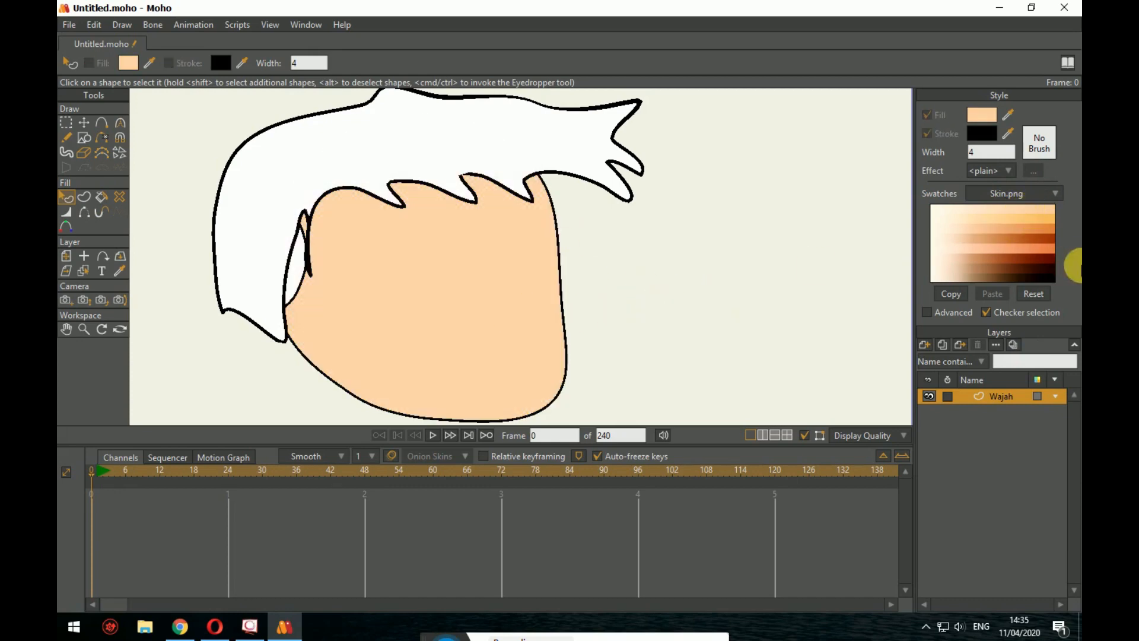
mouse_move(1031, 262)
mouse_down()
mouse_move(1011, 222)
mouse_move(980, 252)
mouse_up()
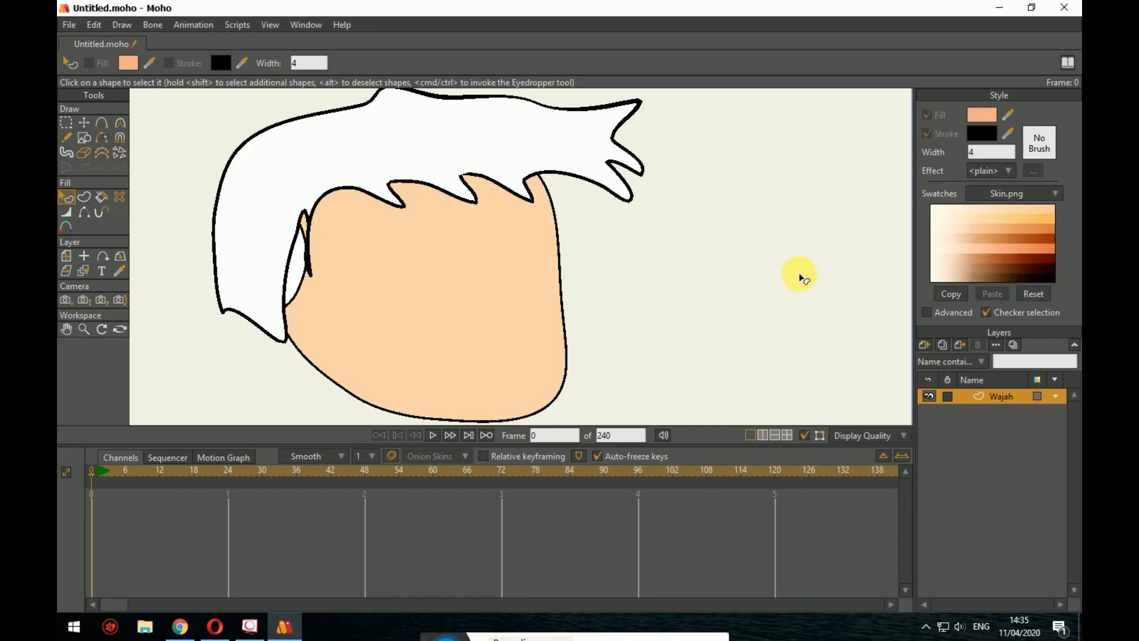
click(359, 366)
drag(1037, 209, 1049, 206)
click(723, 276)
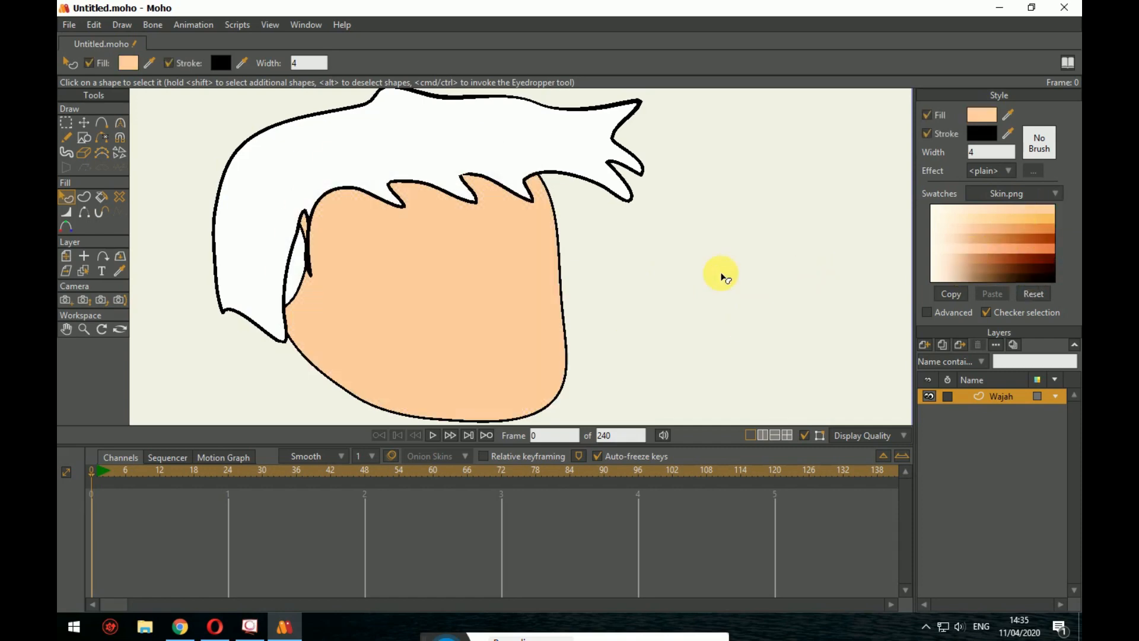
Step: Fill the ear shape with the same peach skin tone and the hair shape with black
click(295, 270)
click(1041, 210)
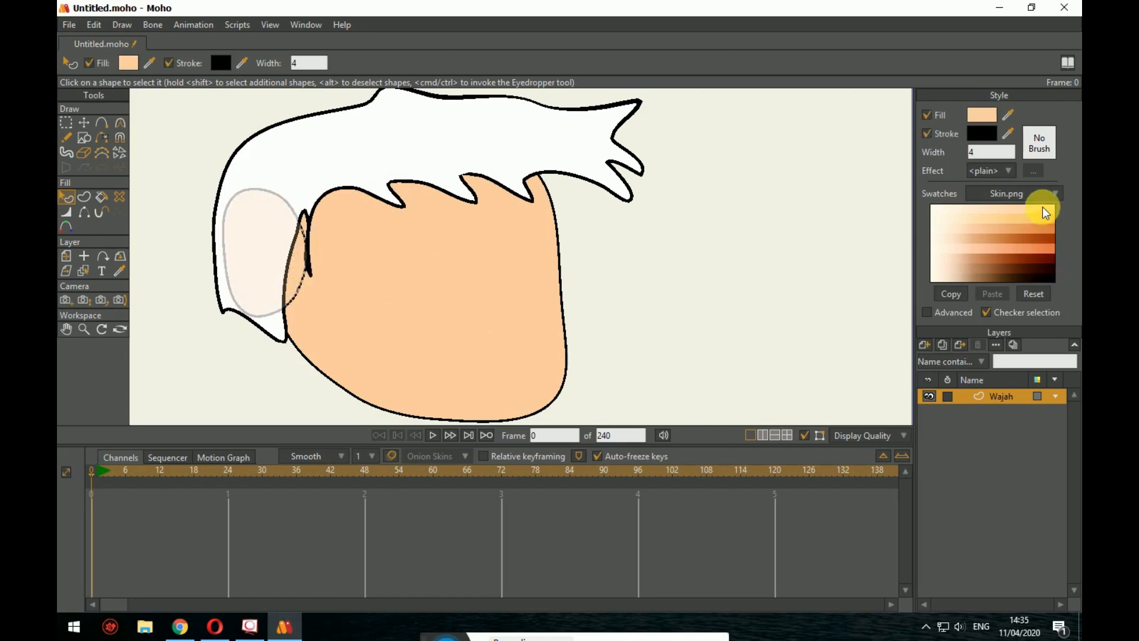
click(673, 288)
click(330, 194)
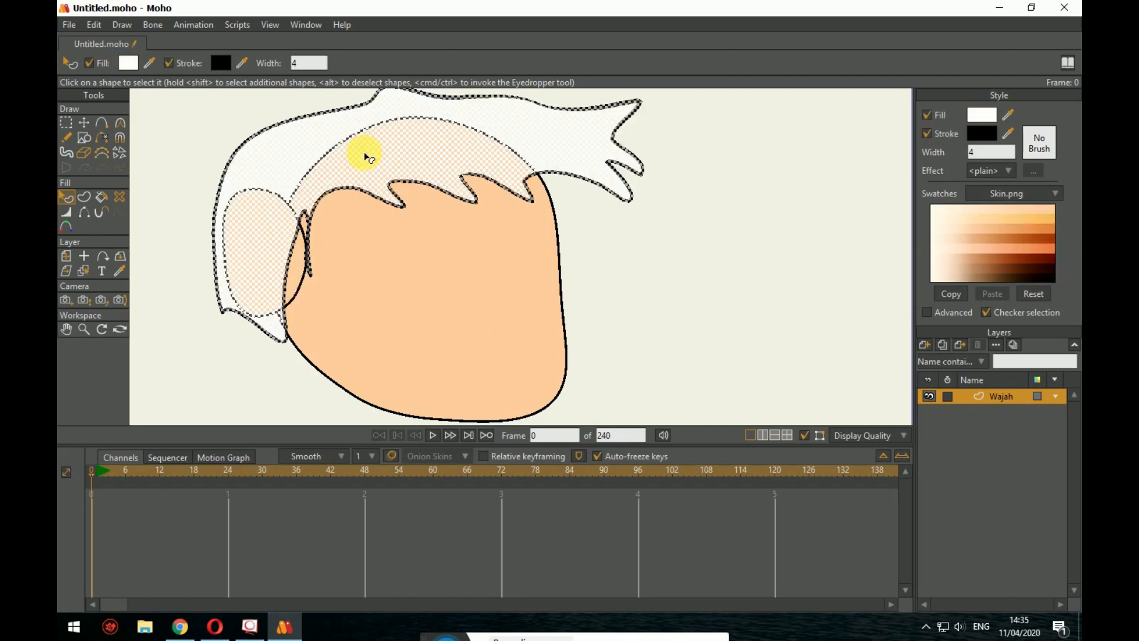
click(1042, 281)
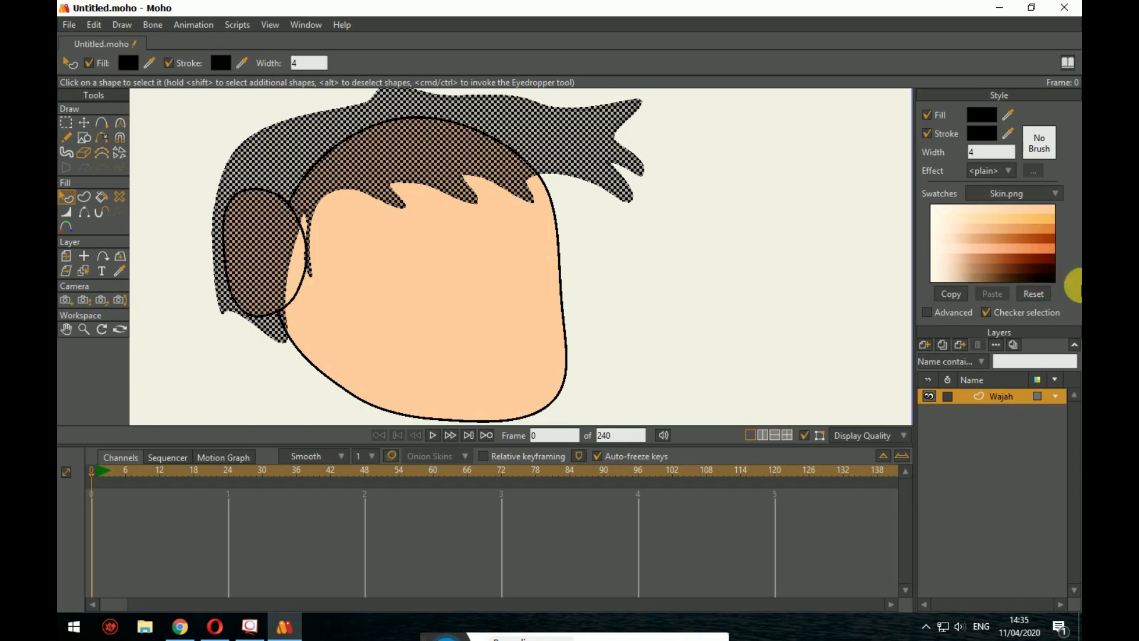
click(555, 287)
click(667, 295)
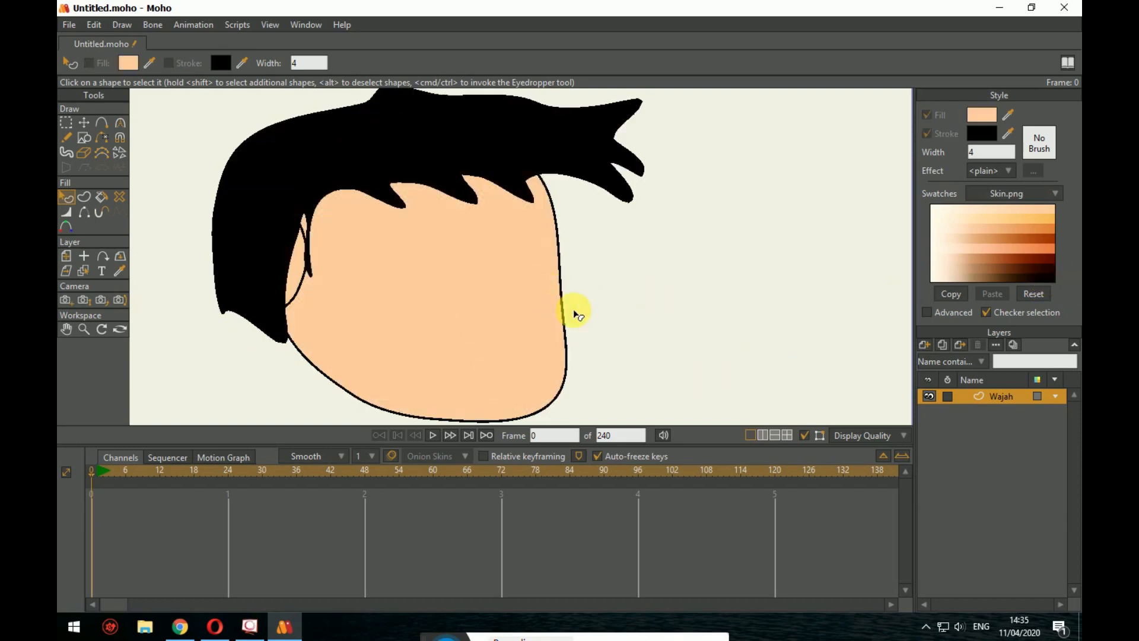
Step: Reshape the back of the hair into a fuller curve tapering to the nape and smooth the bump at the crown by moving outline points
scroll(603, 313, down, 1)
drag(610, 312, 691, 340)
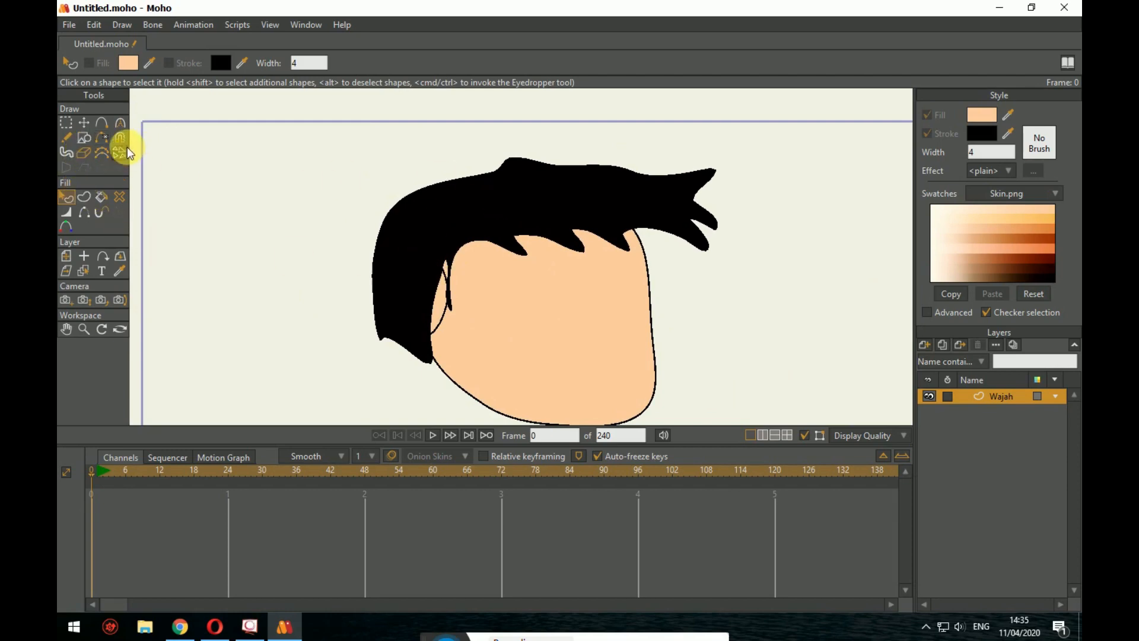
click(79, 121)
click(422, 202)
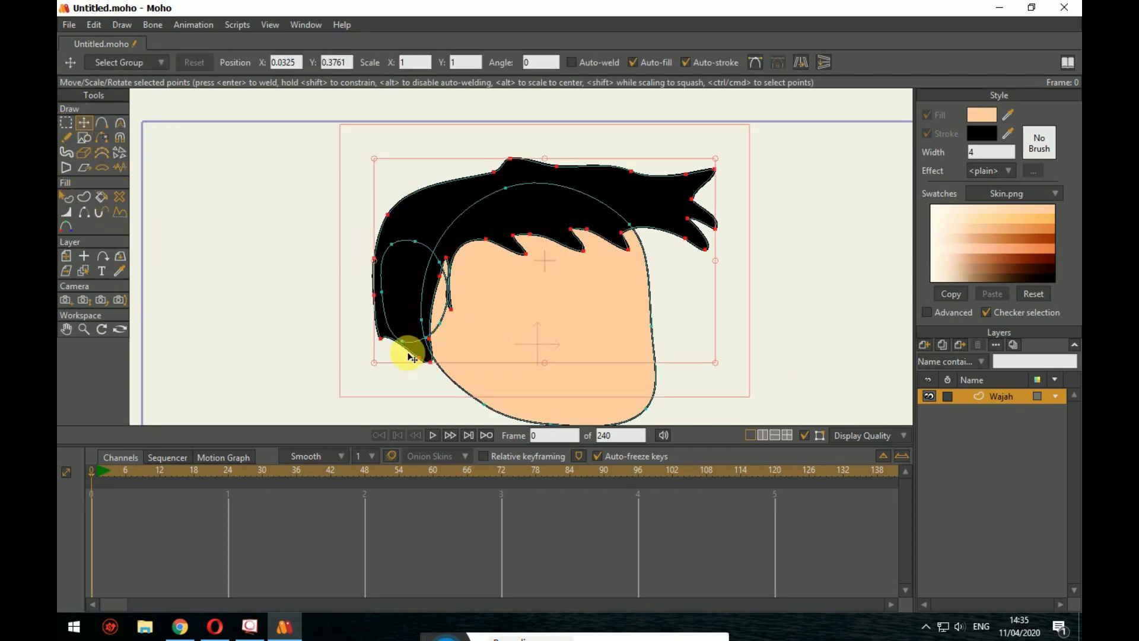
click(326, 351)
mouse_move(381, 339)
mouse_down()
mouse_move(384, 329)
mouse_move(368, 333)
mouse_move(377, 347)
mouse_up()
drag(375, 297, 359, 304)
drag(377, 347, 407, 370)
drag(360, 306, 368, 254)
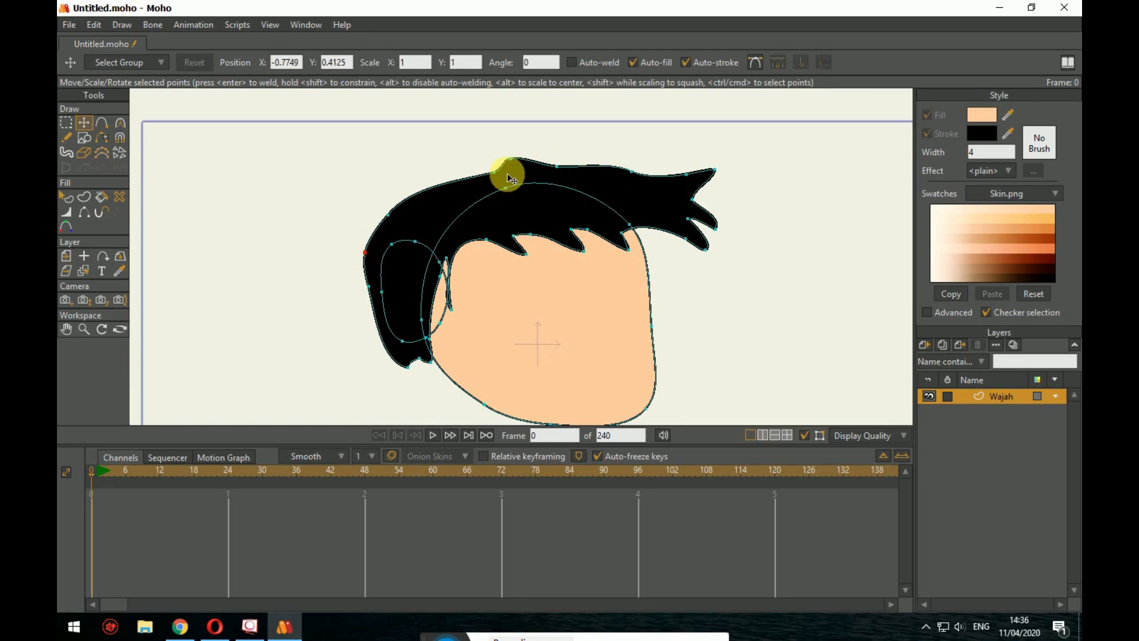
drag(508, 175, 462, 172)
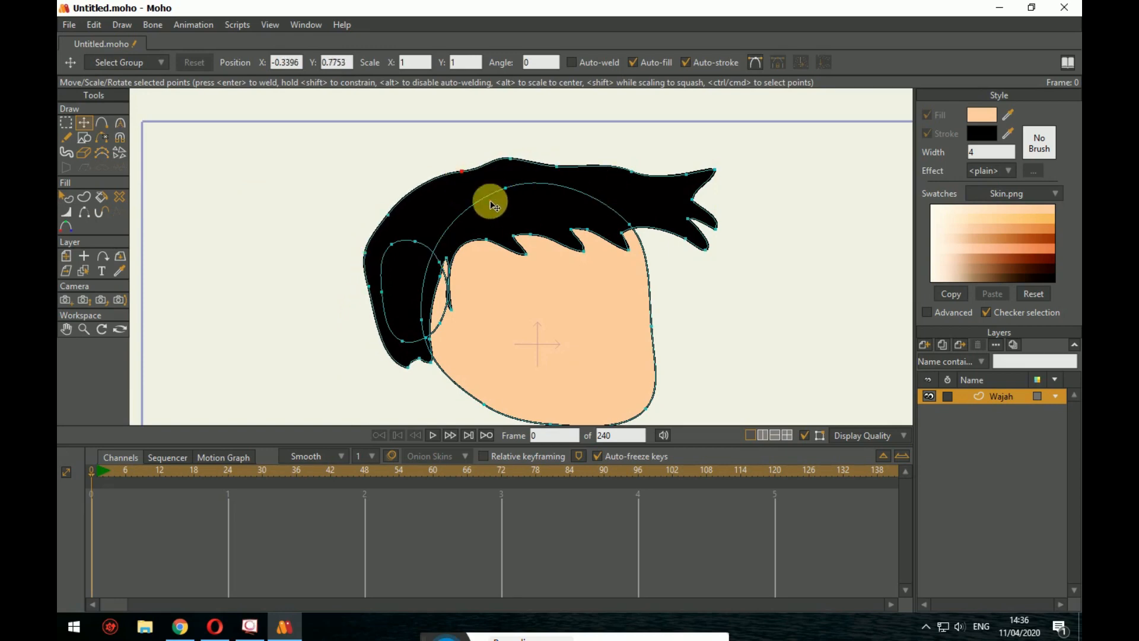
click(491, 204)
Step: Select the ear shape and bring it in front of the hair shape
click(66, 124)
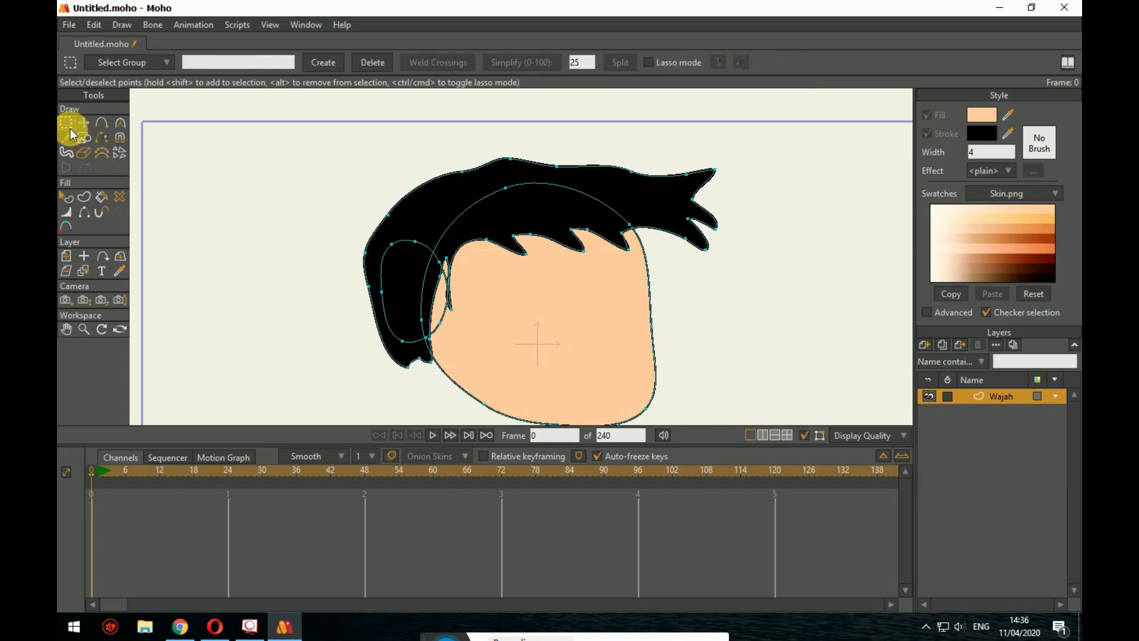
click(65, 197)
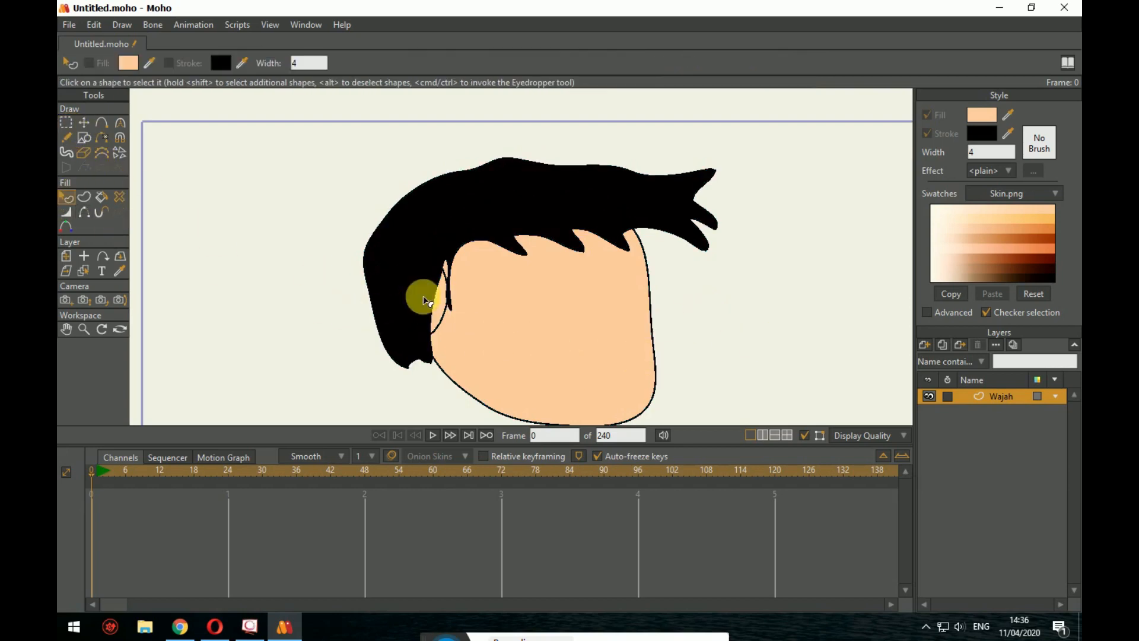
click(414, 237)
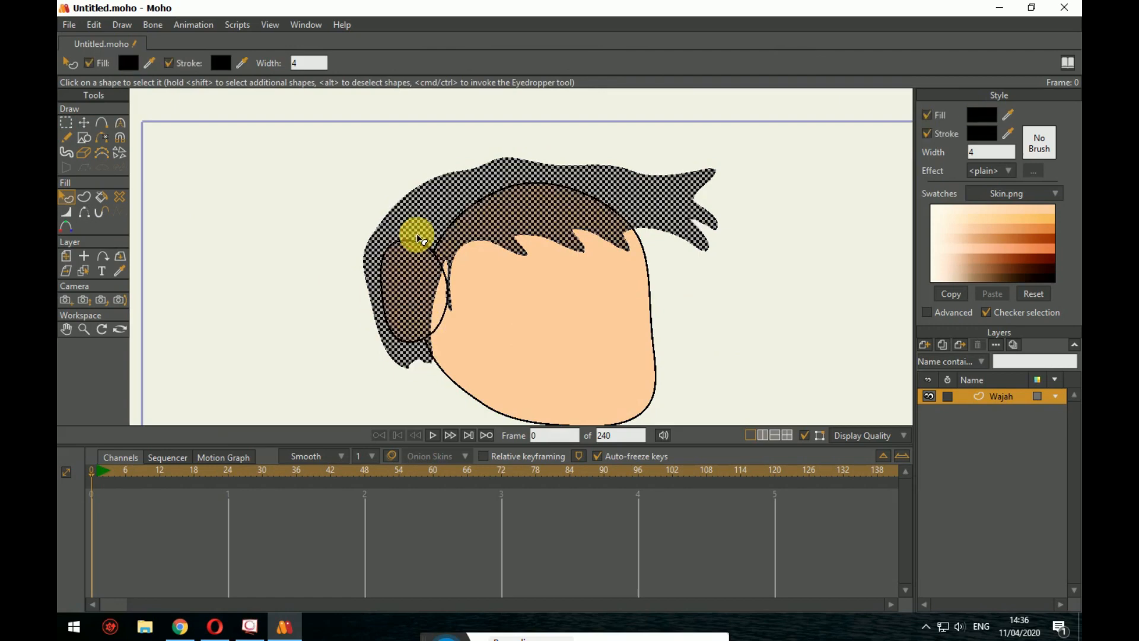
click(306, 276)
scroll(426, 276, down, 2)
scroll(582, 340, up, 4)
drag(374, 260, 450, 267)
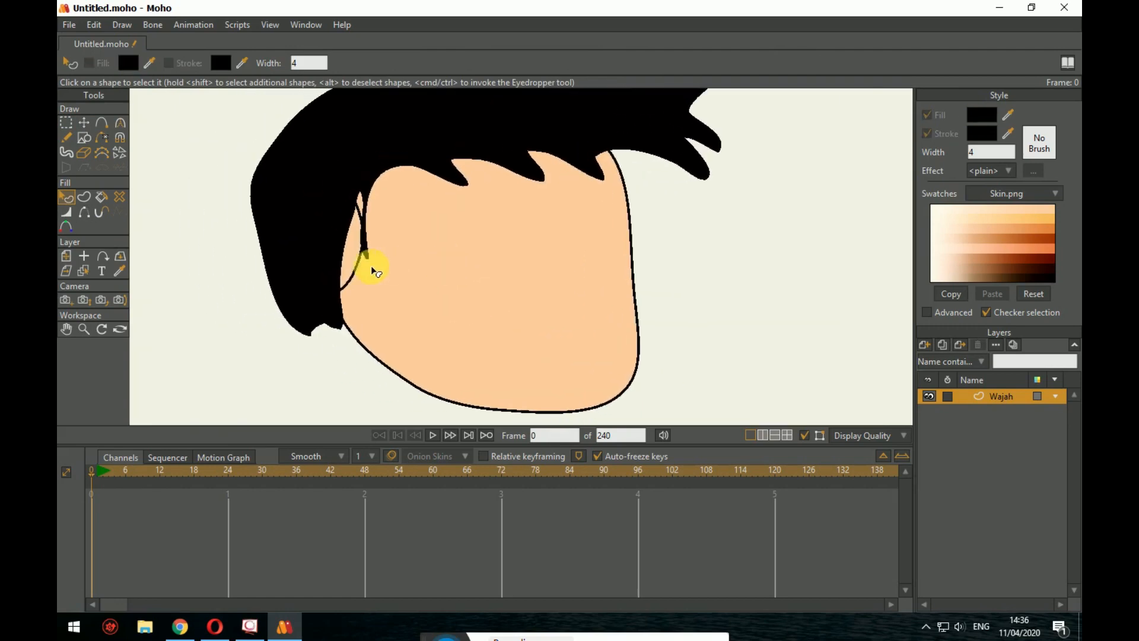
click(355, 260)
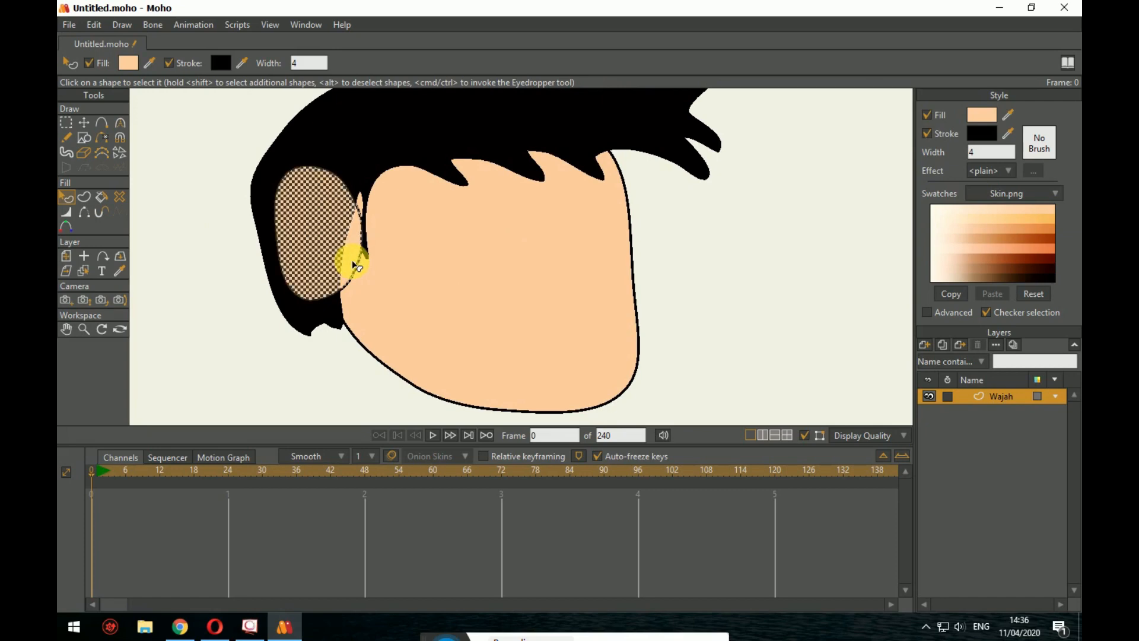
click(777, 280)
click(344, 239)
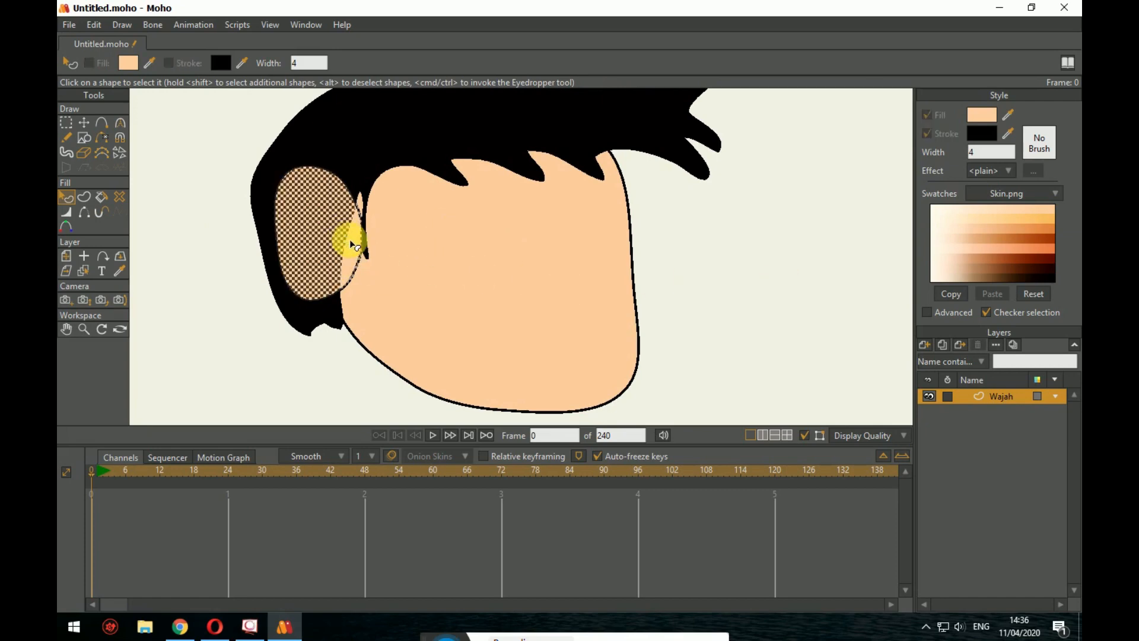
click(753, 297)
scroll(440, 257, up, 2)
scroll(446, 261, down, 3)
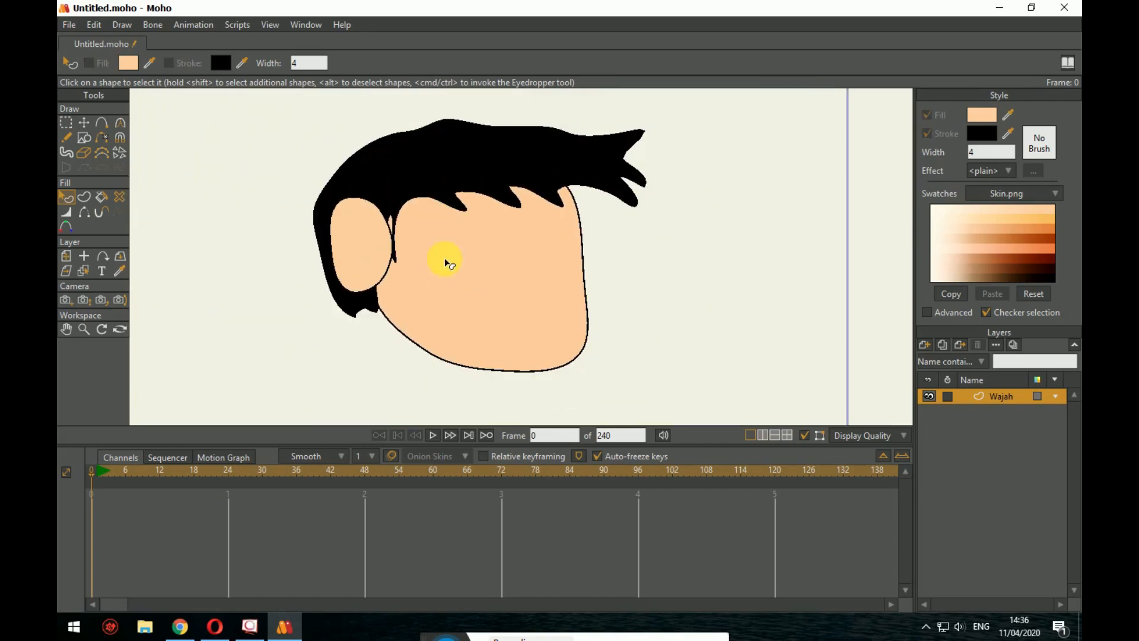
Step: Reshape the sideburn in front of the ear by moving hair outline points, closing the gap beside the ear with a forward-pointing tip
scroll(446, 261, up, 3)
click(84, 123)
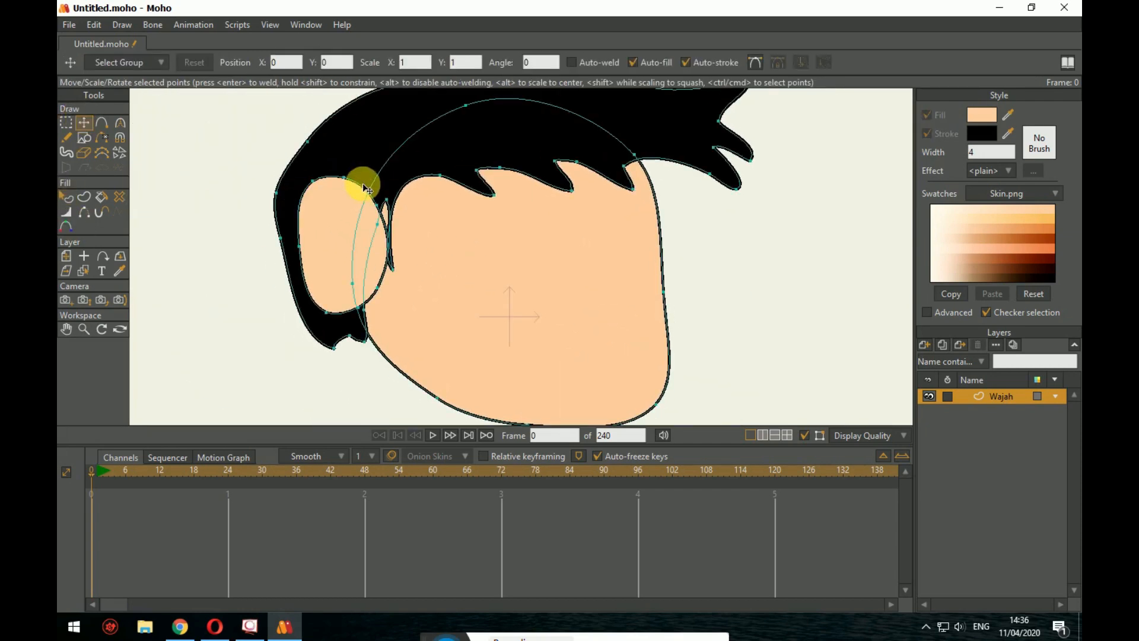
click(378, 190)
mouse_move(387, 204)
mouse_down()
mouse_move(386, 220)
mouse_move(388, 203)
mouse_up()
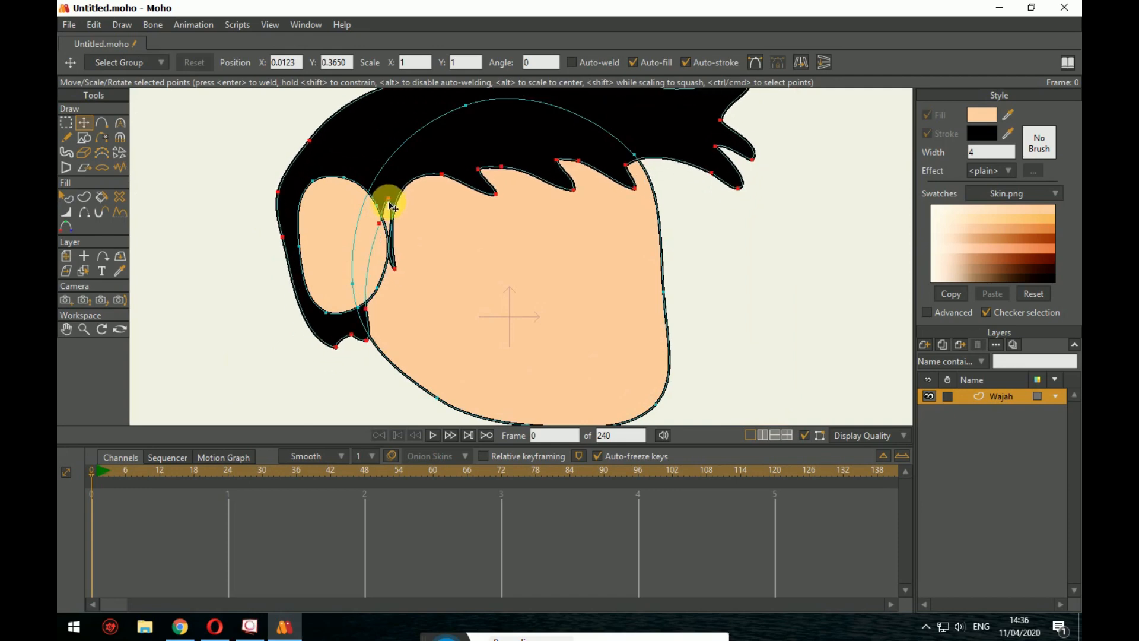
click(163, 249)
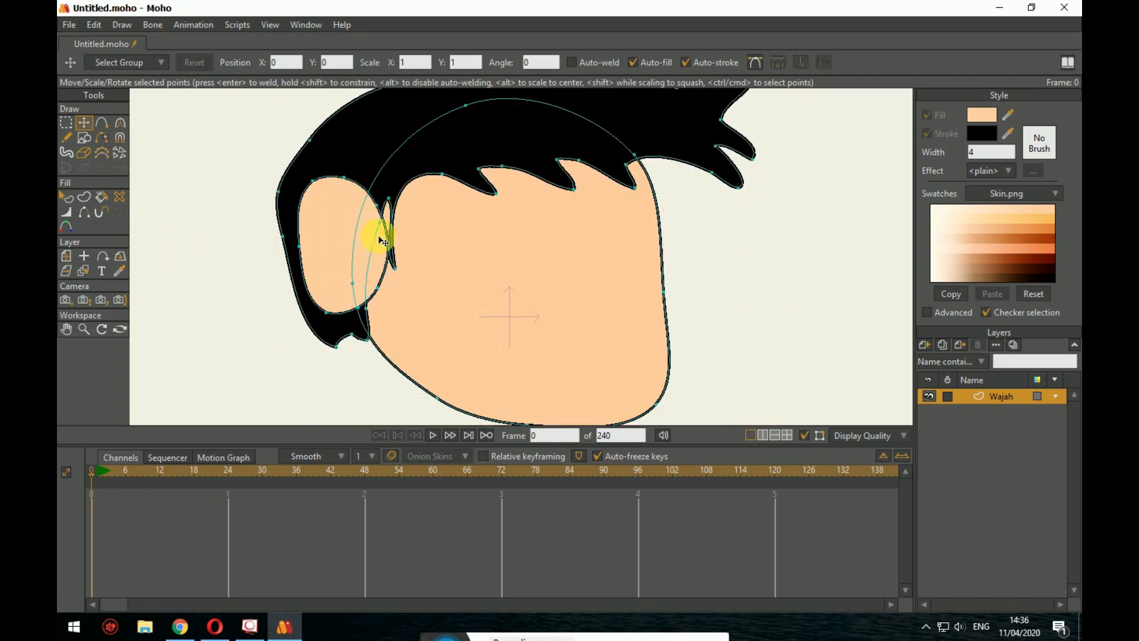
click(387, 204)
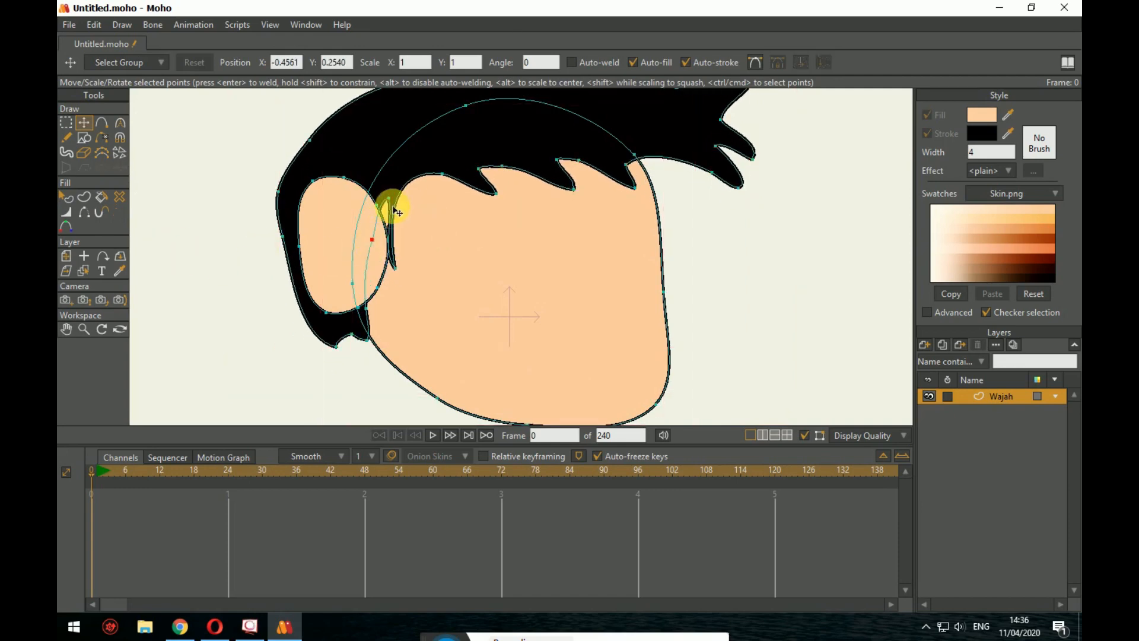
double_click(394, 217)
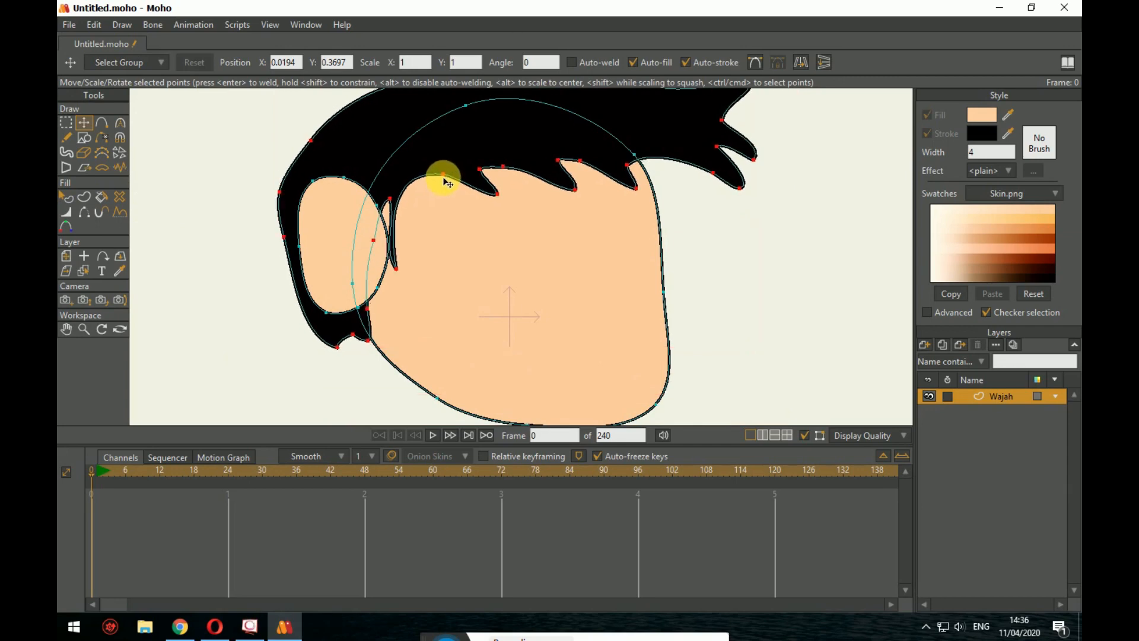
click(816, 295)
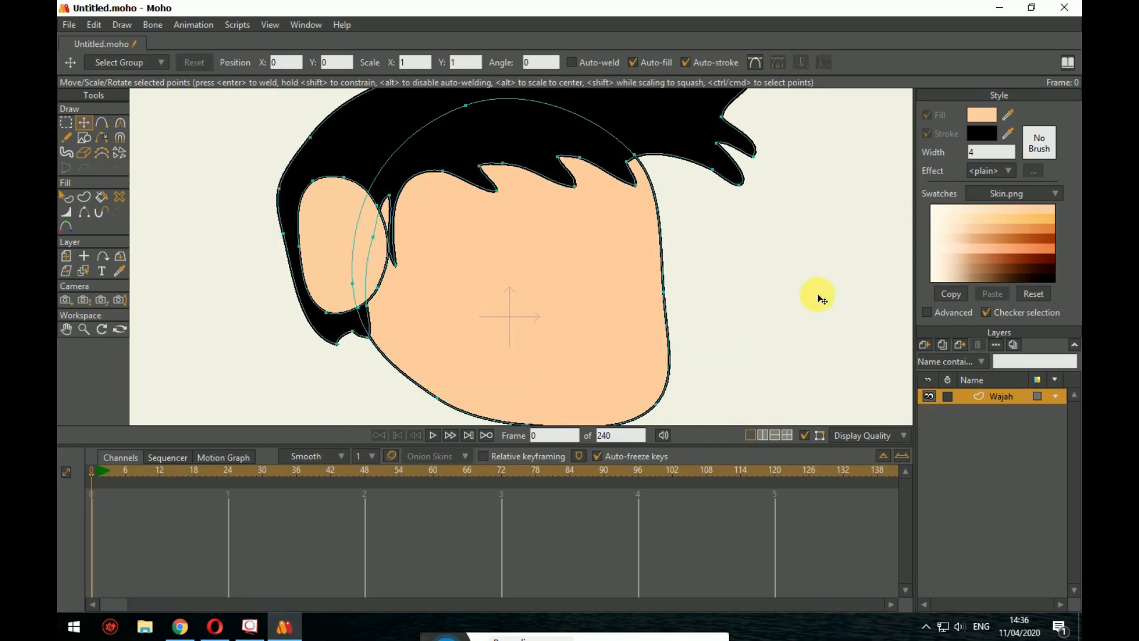
click(399, 195)
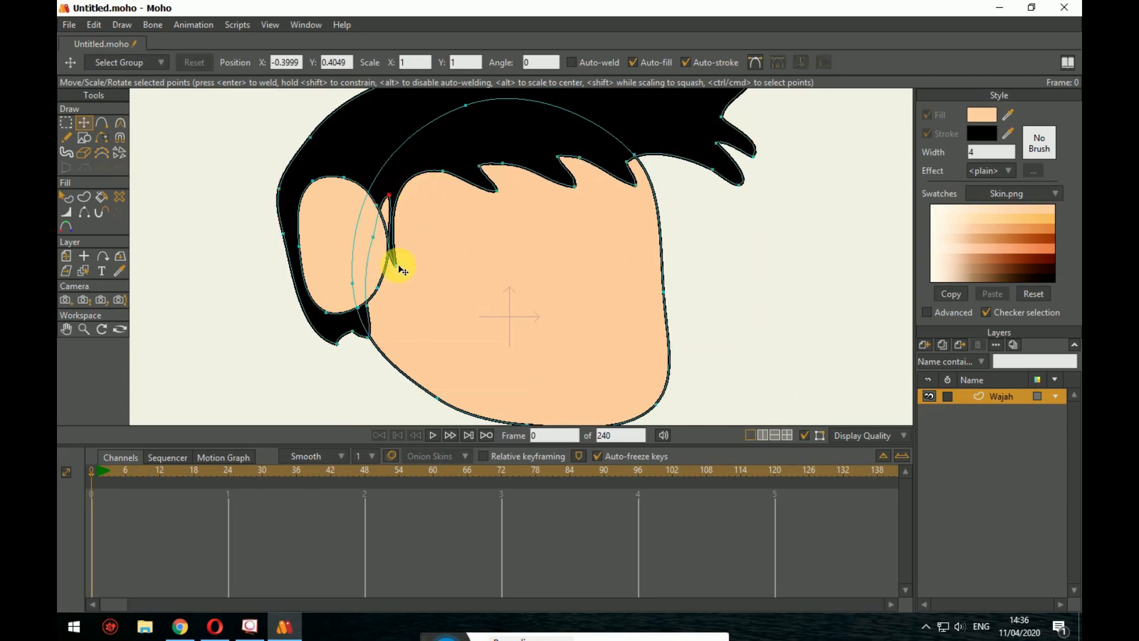
mouse_move(398, 270)
mouse_down()
mouse_move(414, 257)
mouse_move(394, 203)
mouse_move(389, 259)
mouse_up()
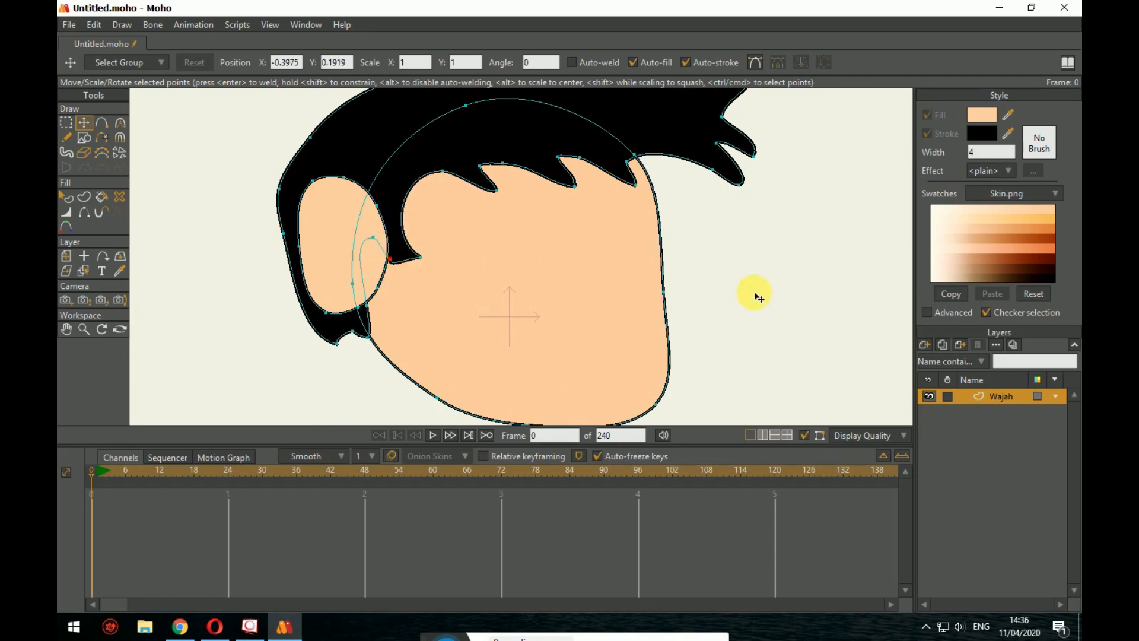
click(712, 302)
Step: Hide the upper front edge of the ear's outline where it meets the sideburn and face
click(67, 122)
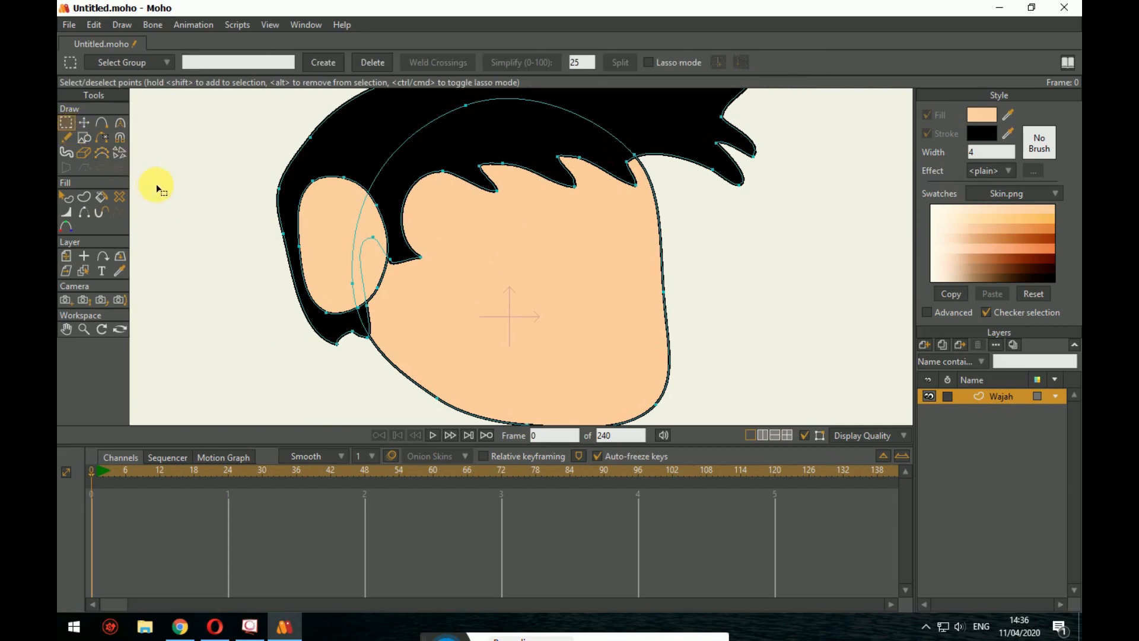
drag(303, 300, 319, 328)
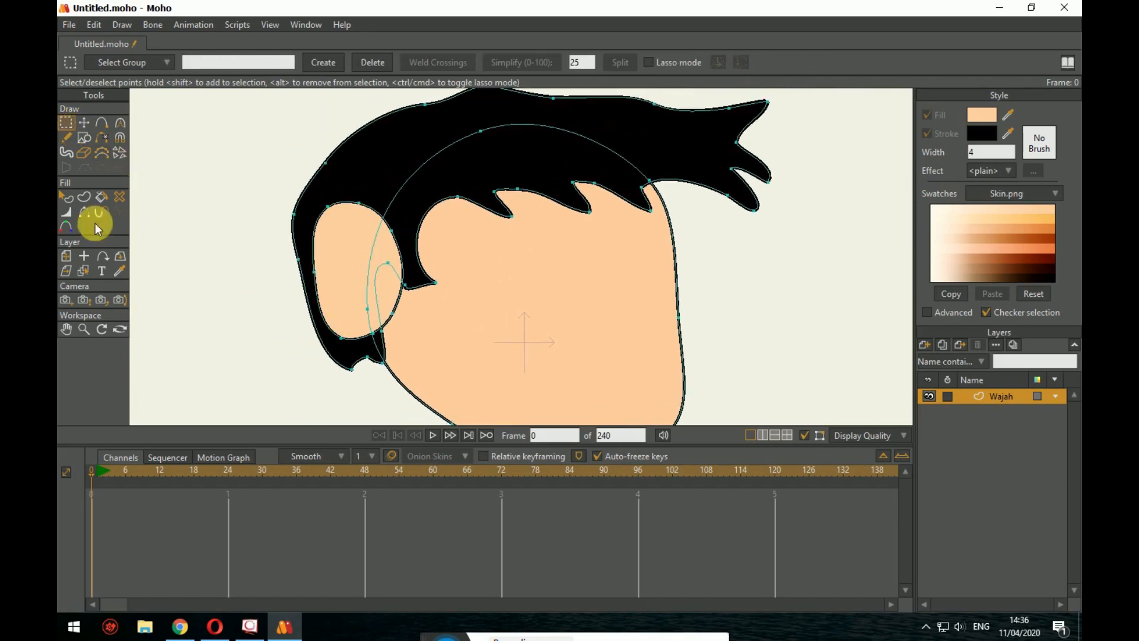
click(67, 197)
drag(550, 287, 453, 240)
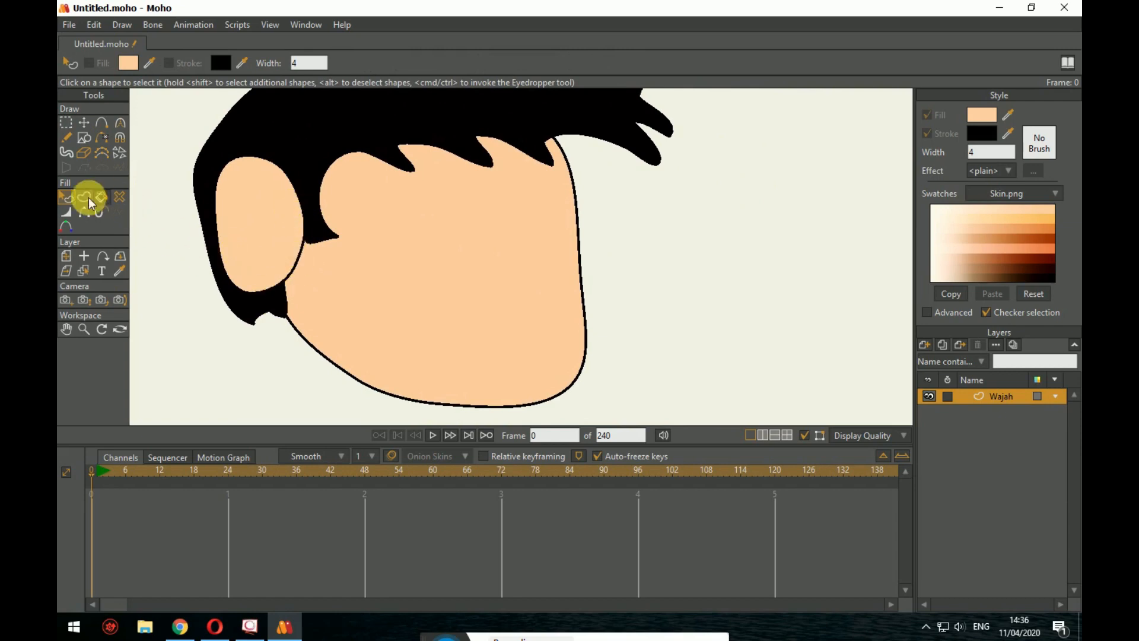
click(82, 213)
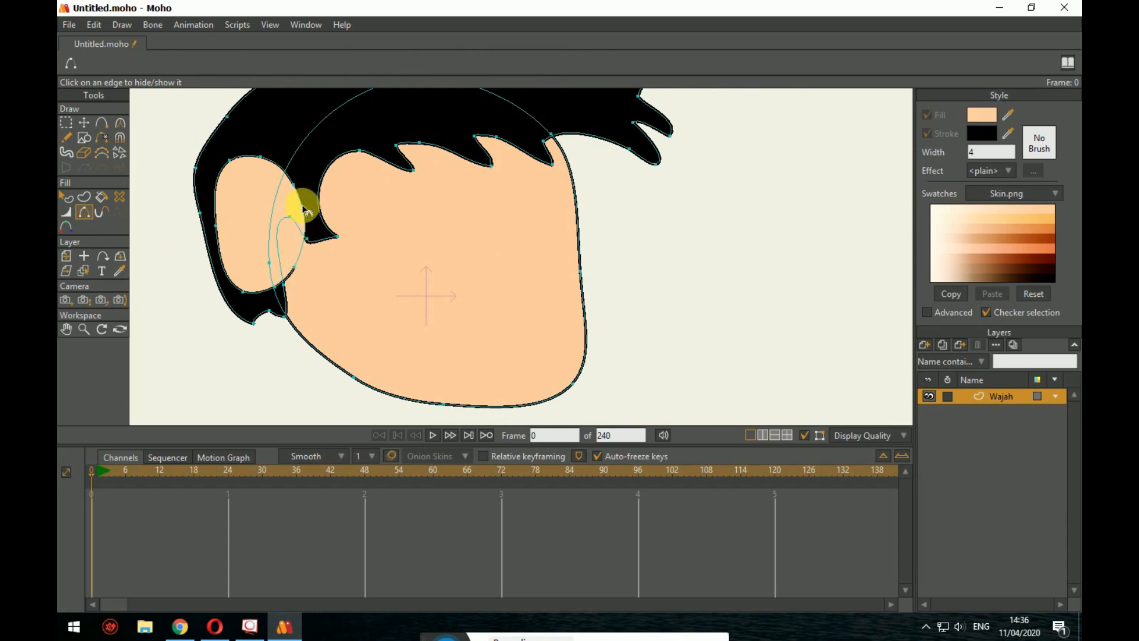
click(294, 180)
click(66, 195)
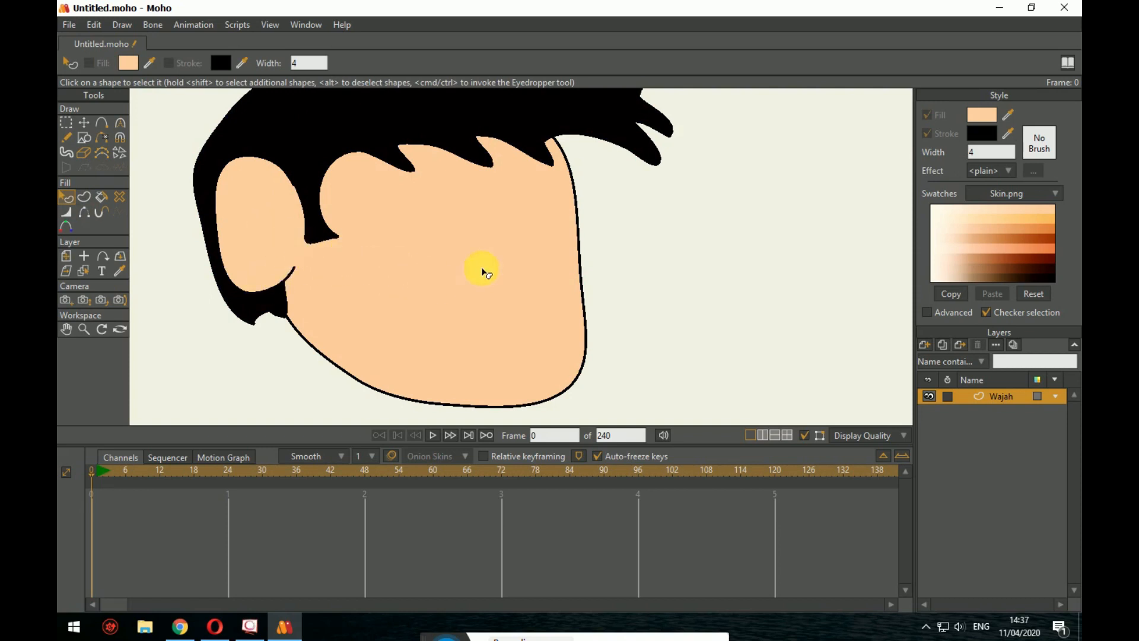
Step: Select the hair shape and give it the Shaded effect with a light angle of 301.61
drag(528, 260, 508, 245)
scroll(508, 244, down, 2)
drag(604, 312, 561, 314)
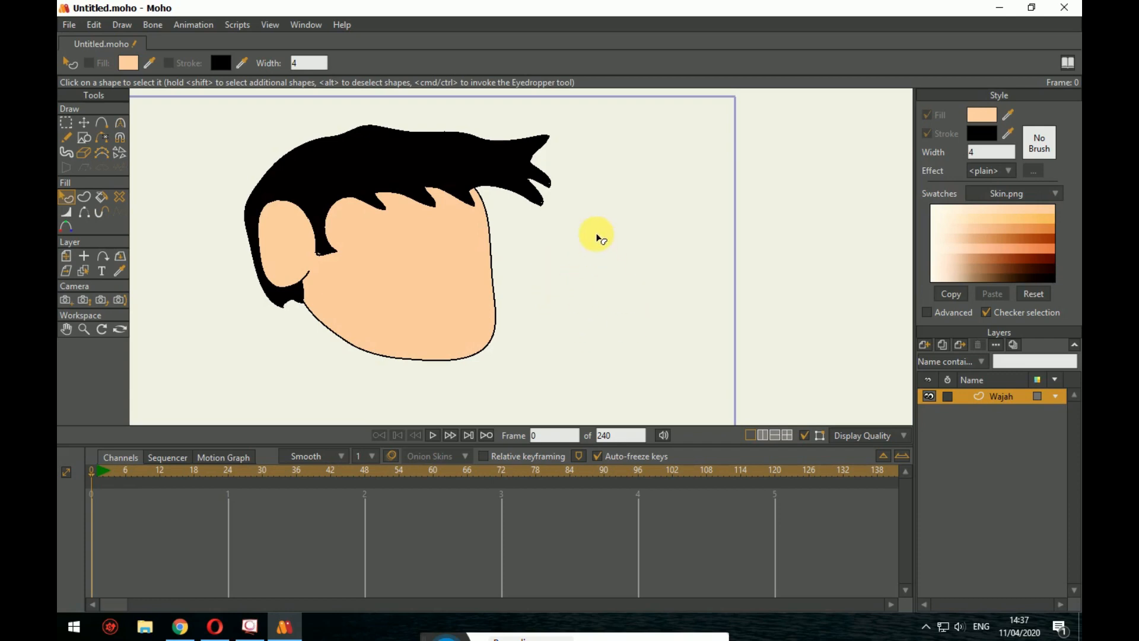
click(491, 158)
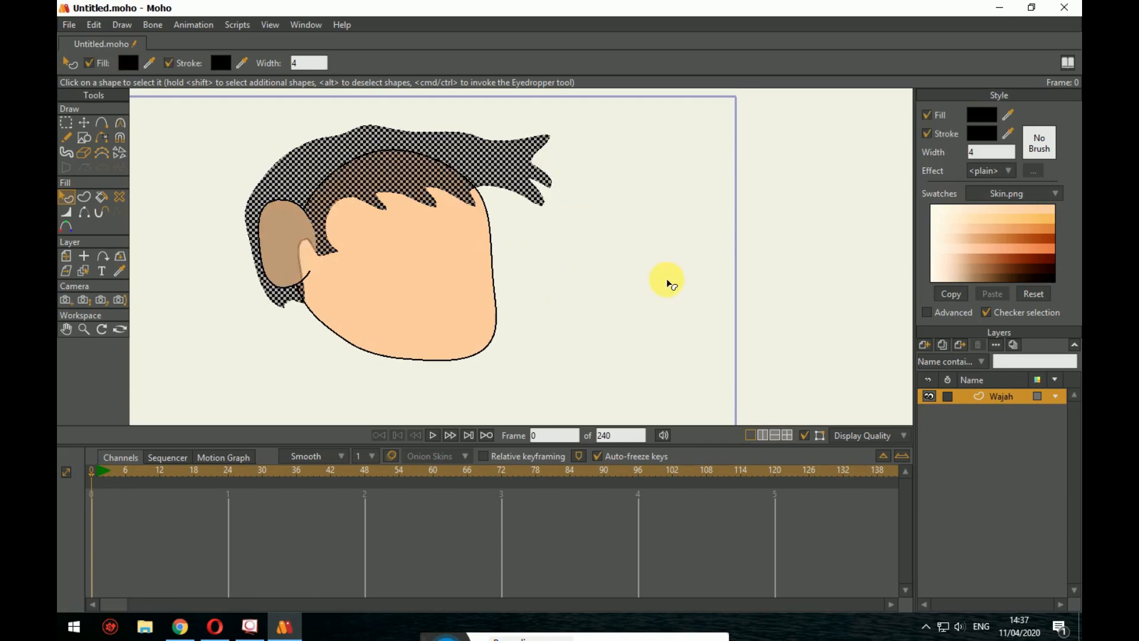
drag(288, 142, 359, 155)
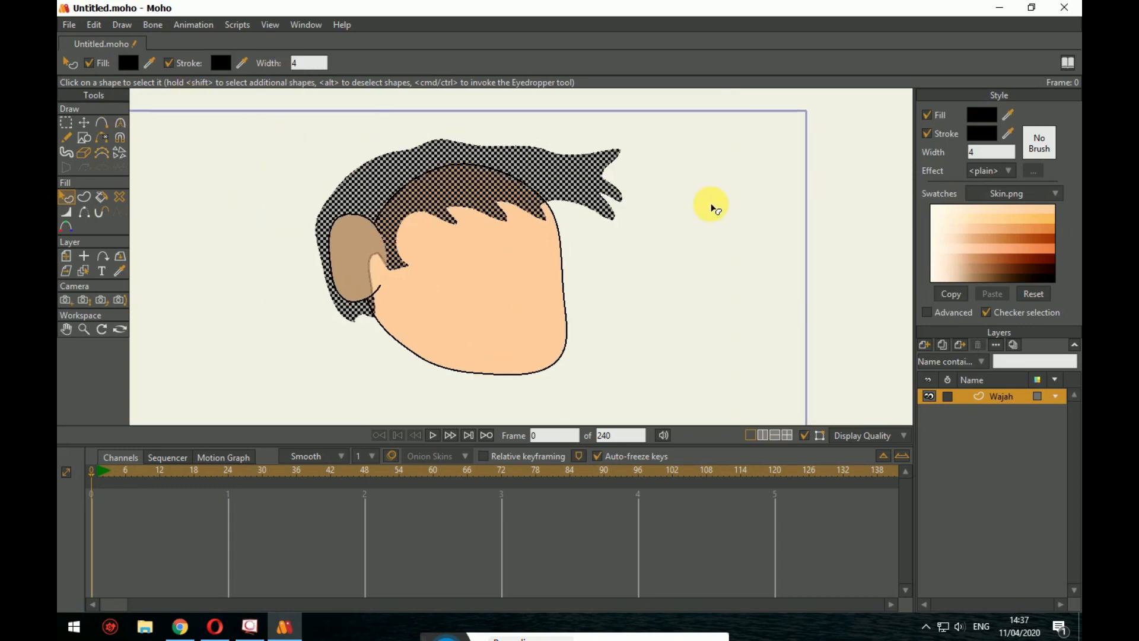
click(730, 202)
click(573, 185)
click(1010, 172)
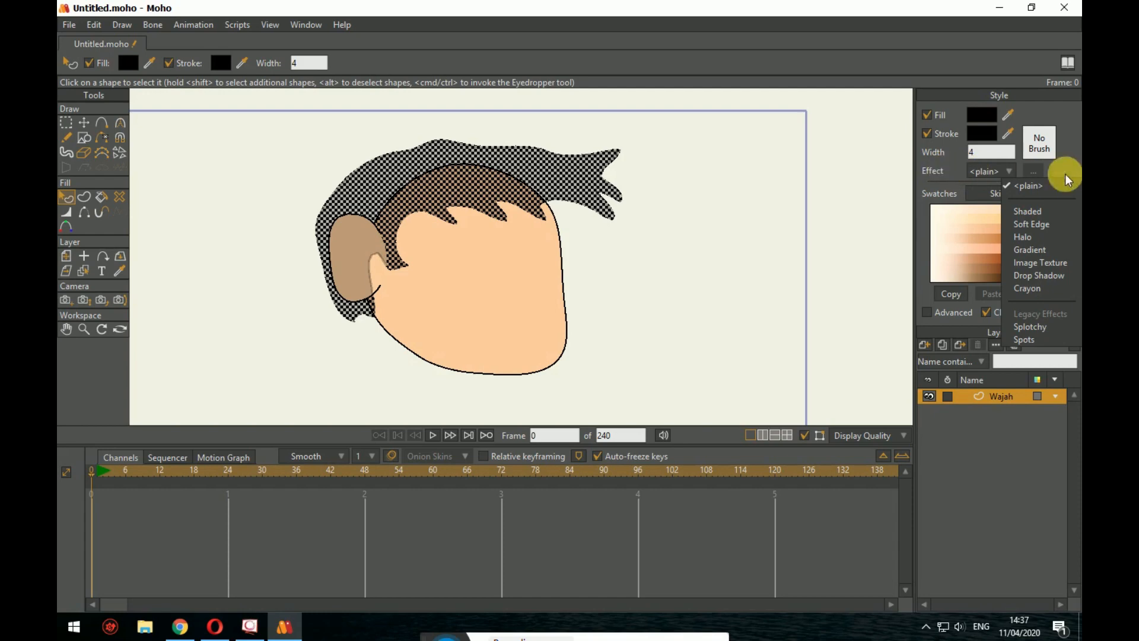
click(1027, 211)
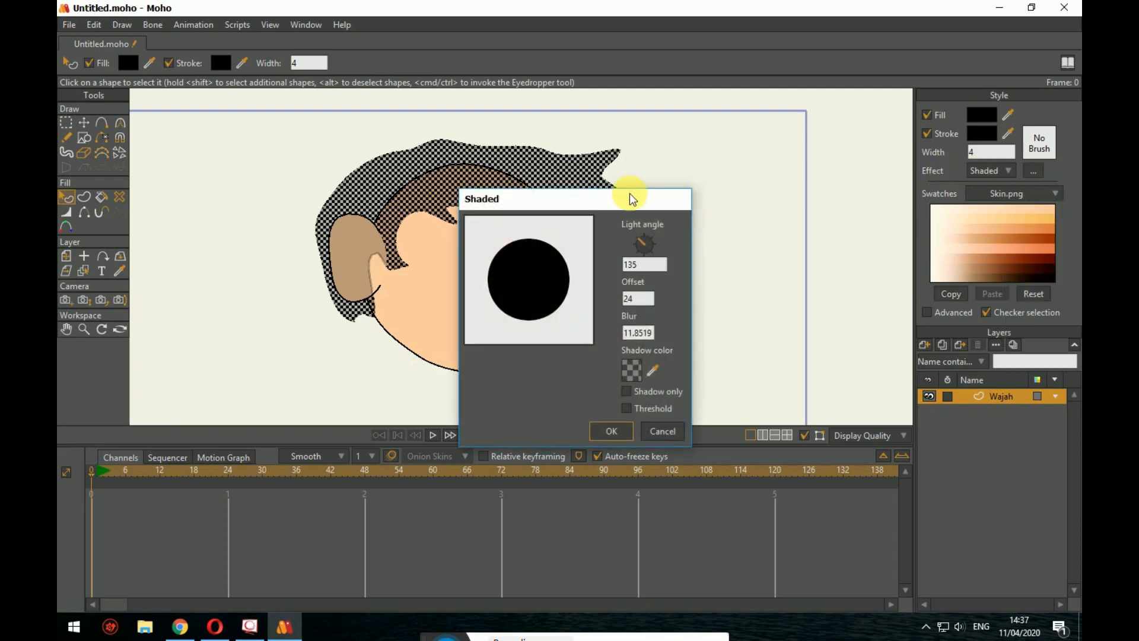
drag(646, 192, 718, 175)
drag(711, 218, 725, 228)
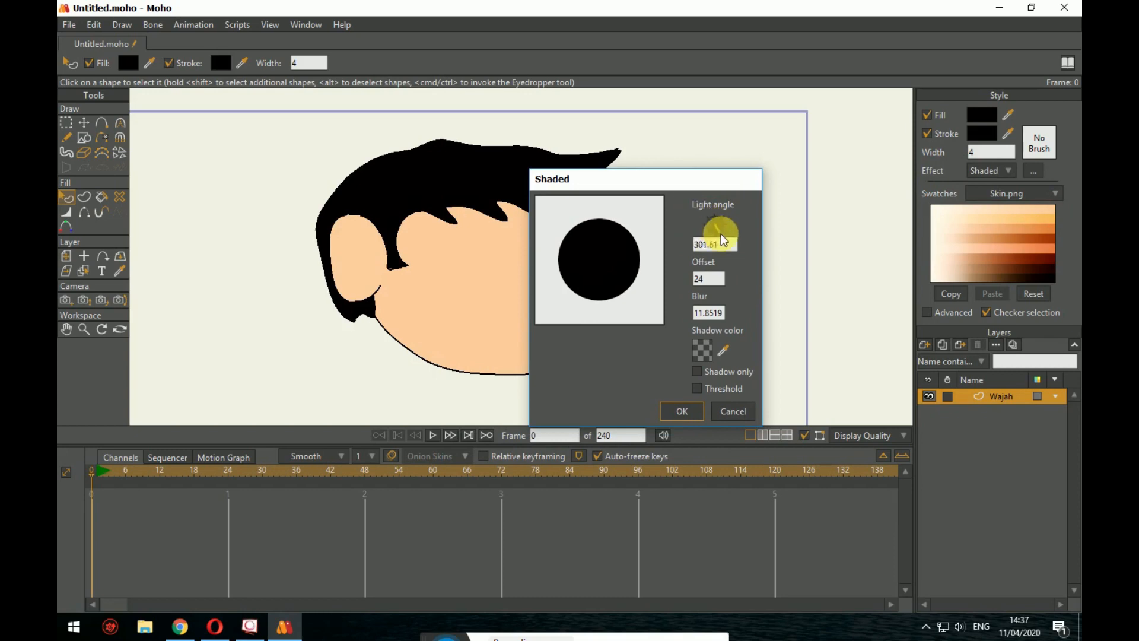
Step: Set the hair shading's shadow colour to a dark neutral grey, about #484545
click(702, 350)
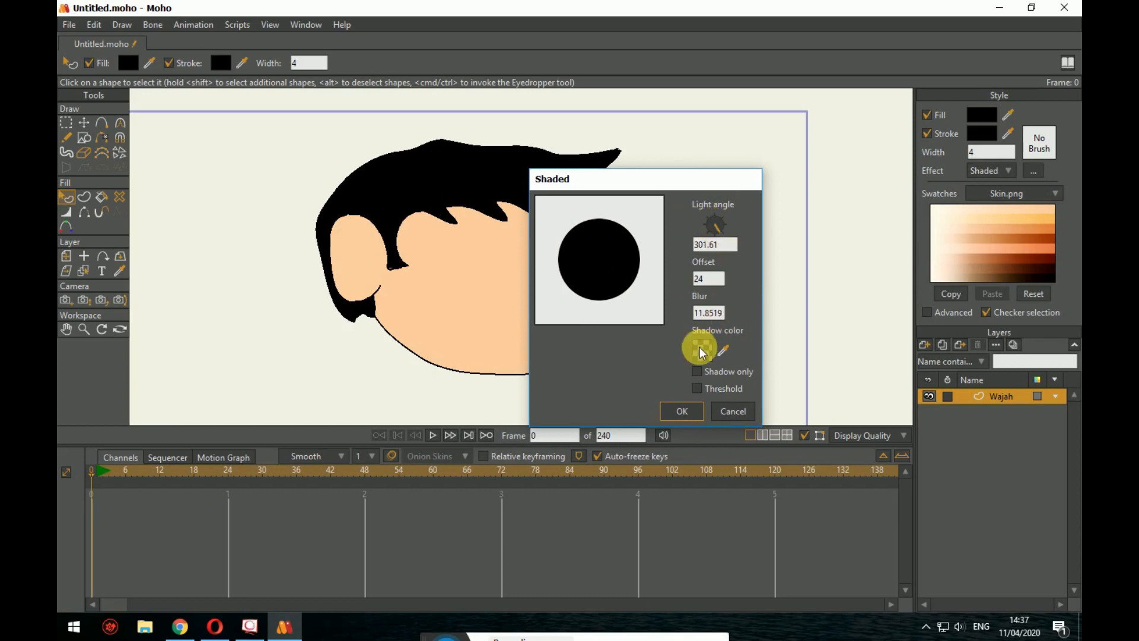
drag(789, 402, 780, 455)
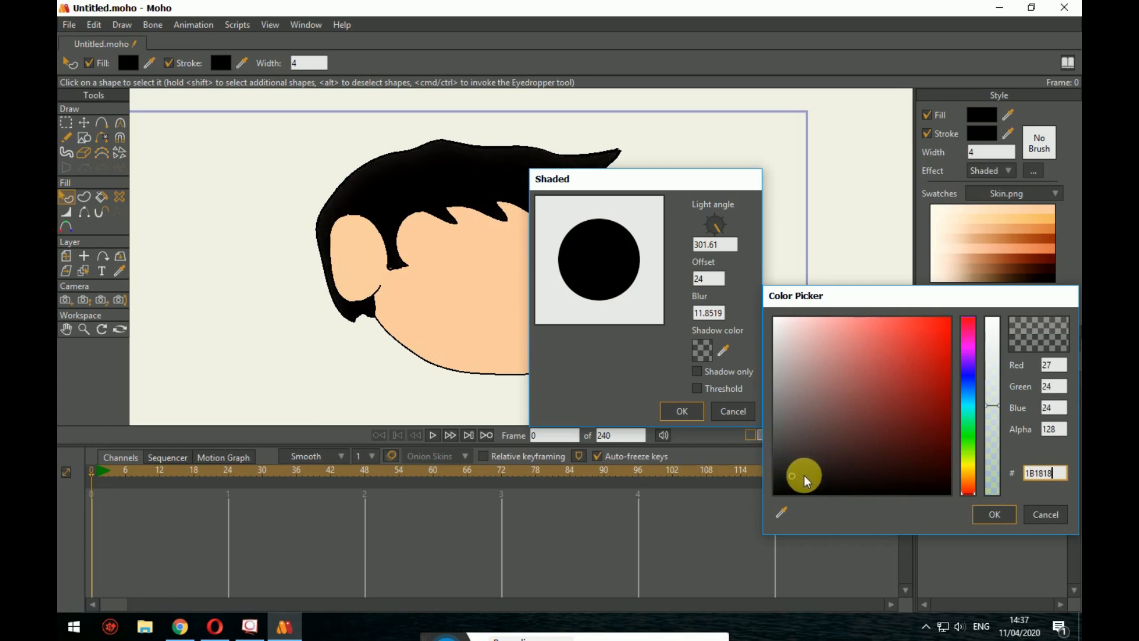
drag(819, 478, 793, 433)
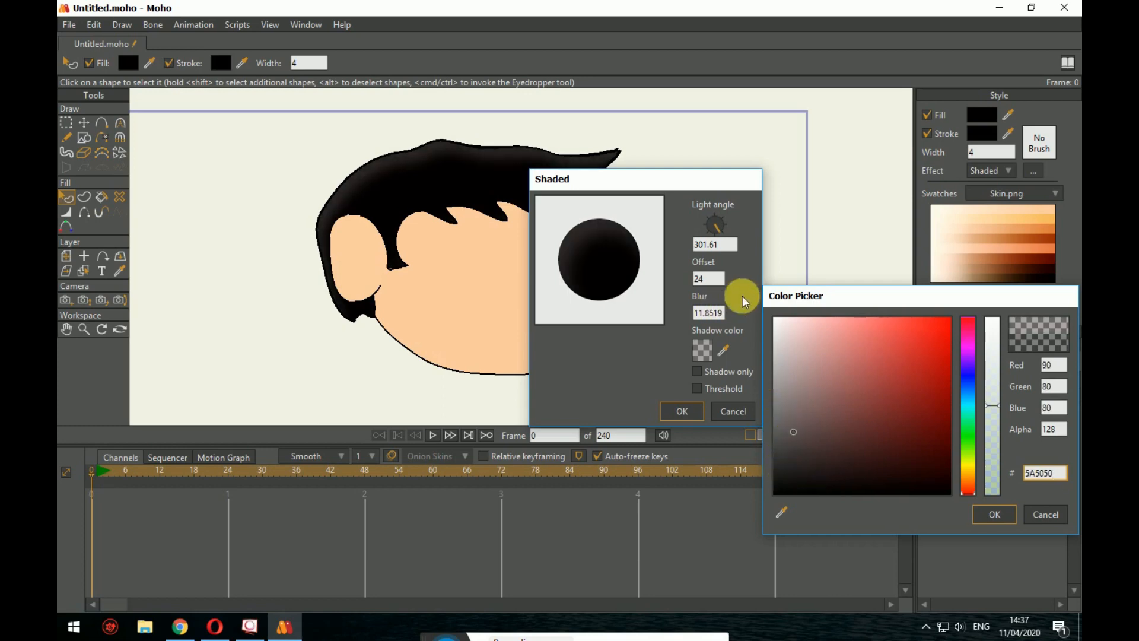
click(994, 514)
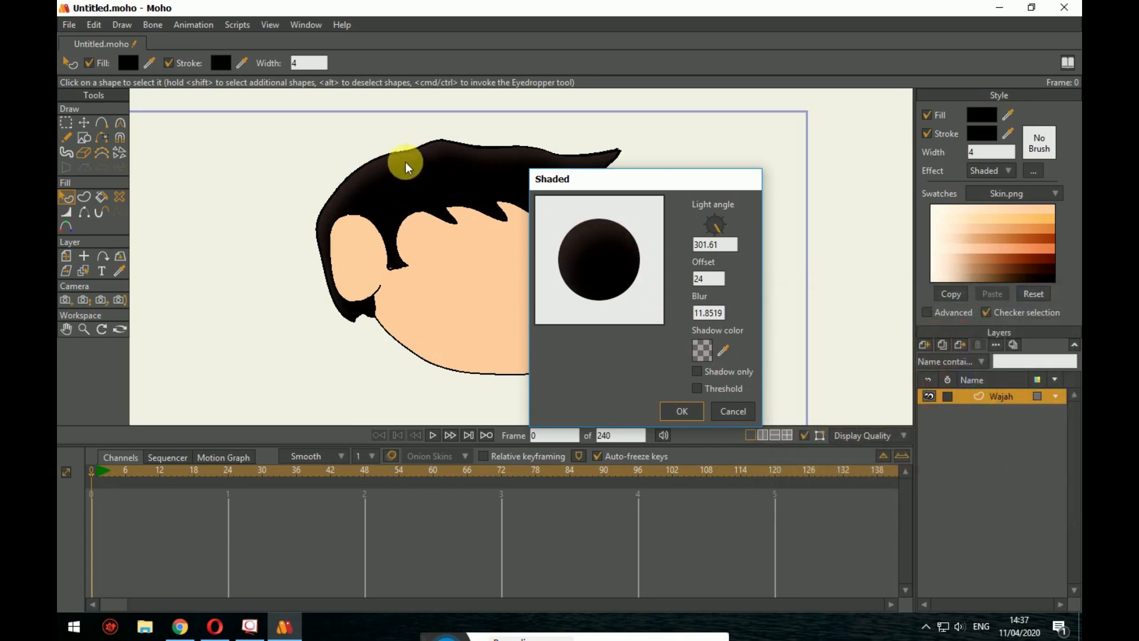
click(701, 350)
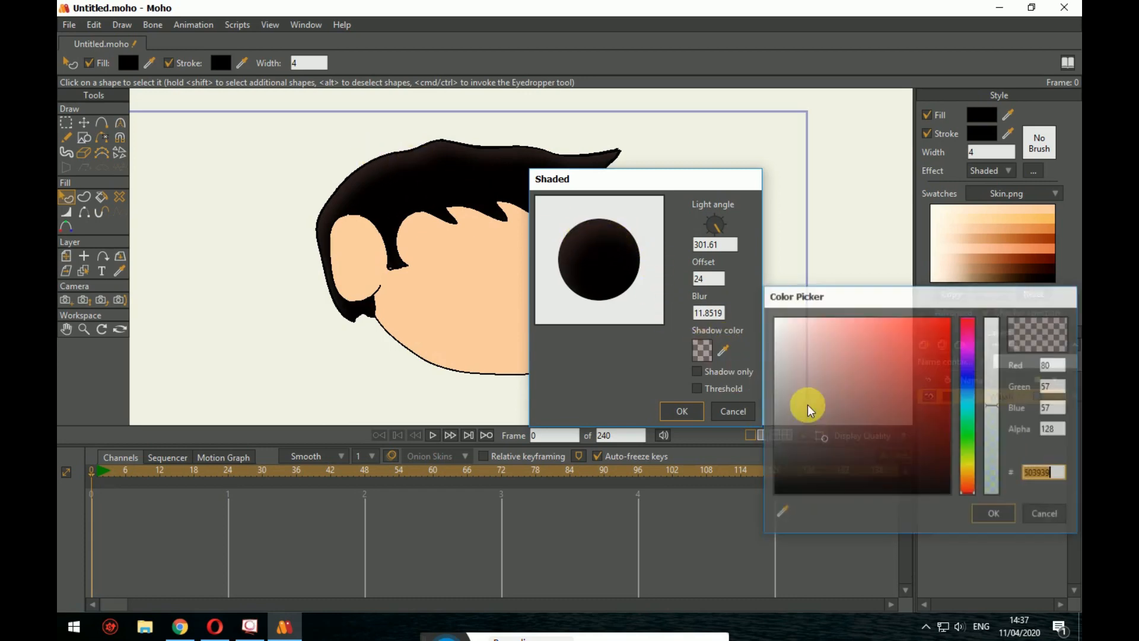
click(778, 435)
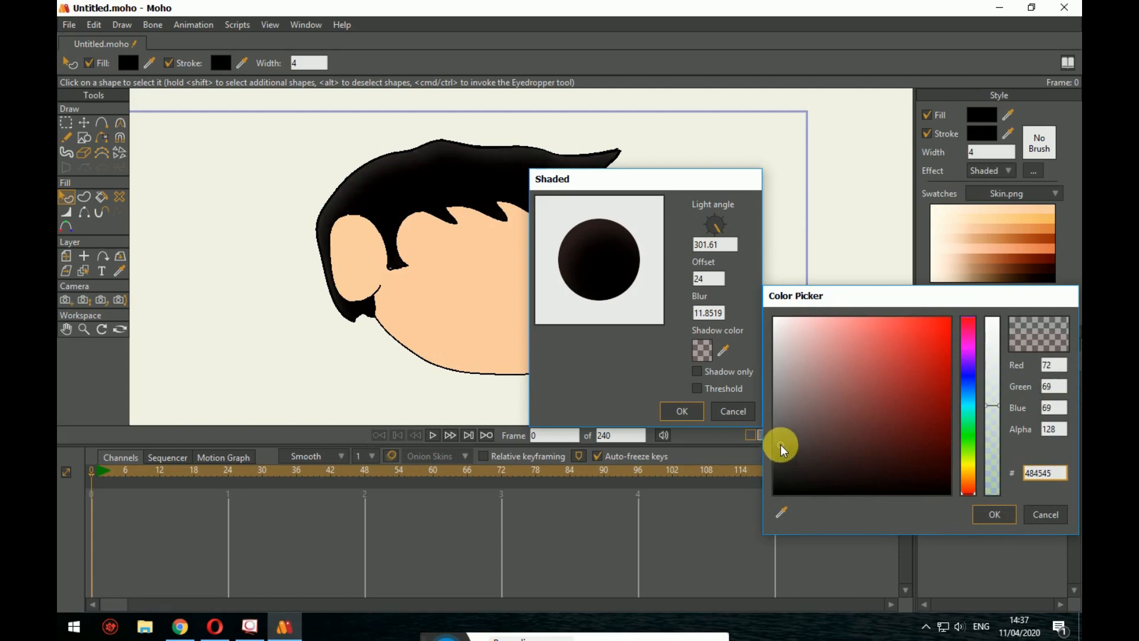
click(987, 515)
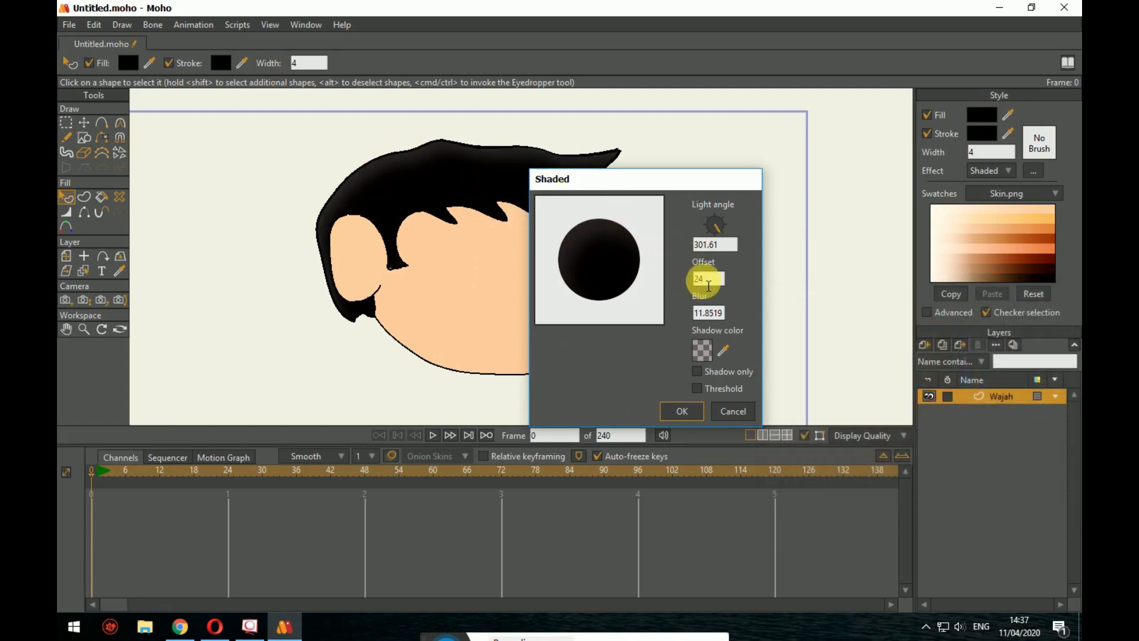
Step: Set the hair shading's offset to 100, apply the effect and deselect the hair
double_click(704, 283)
key(Return)
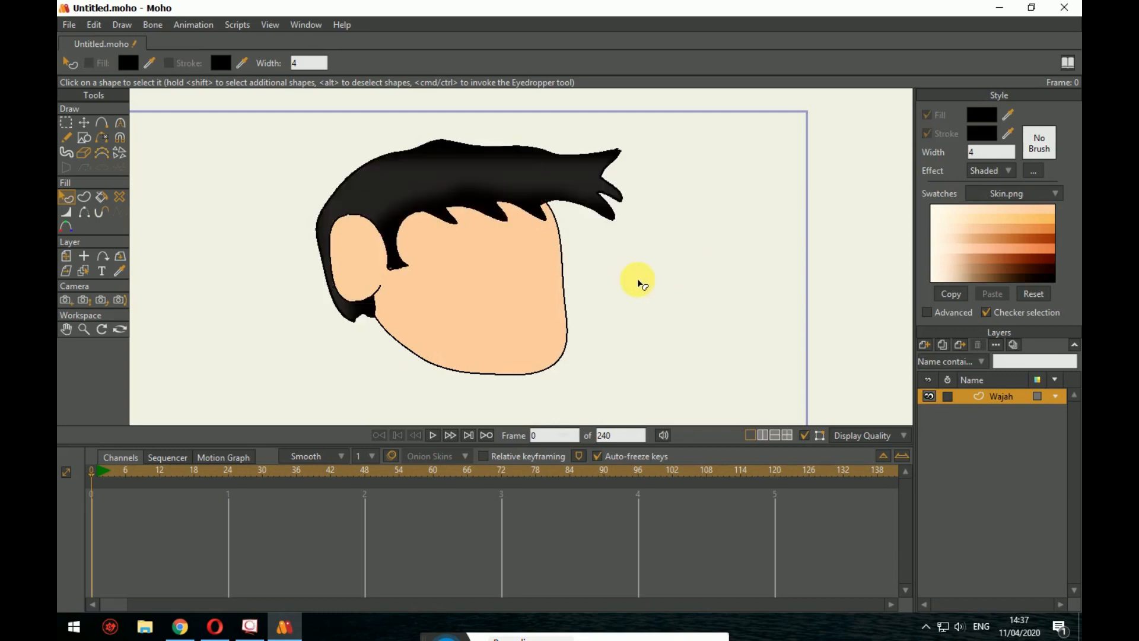
click(718, 249)
Step: Try to change the hair's Shaded effect to an offset of 30 and a light angle of 300.96
click(1041, 169)
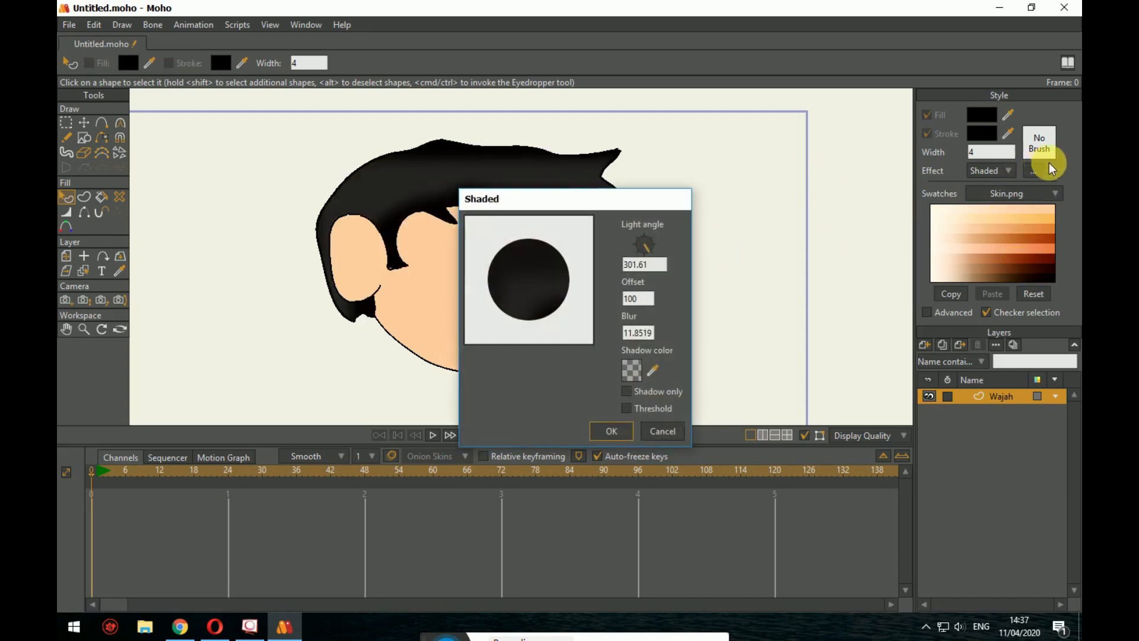
drag(673, 198, 803, 172)
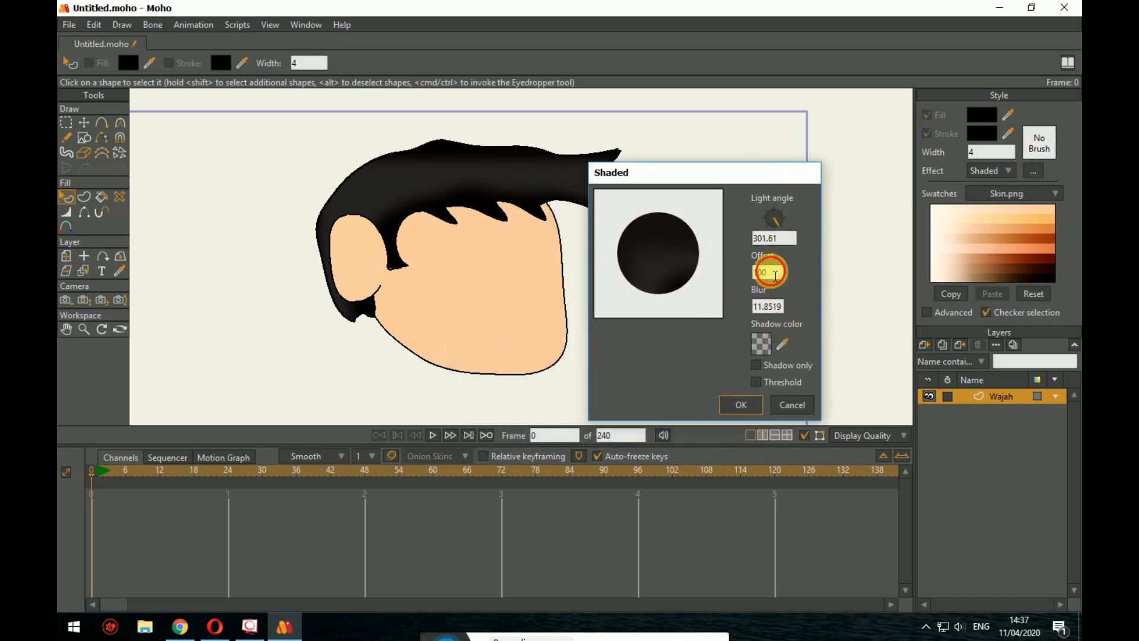
double_click(755, 271)
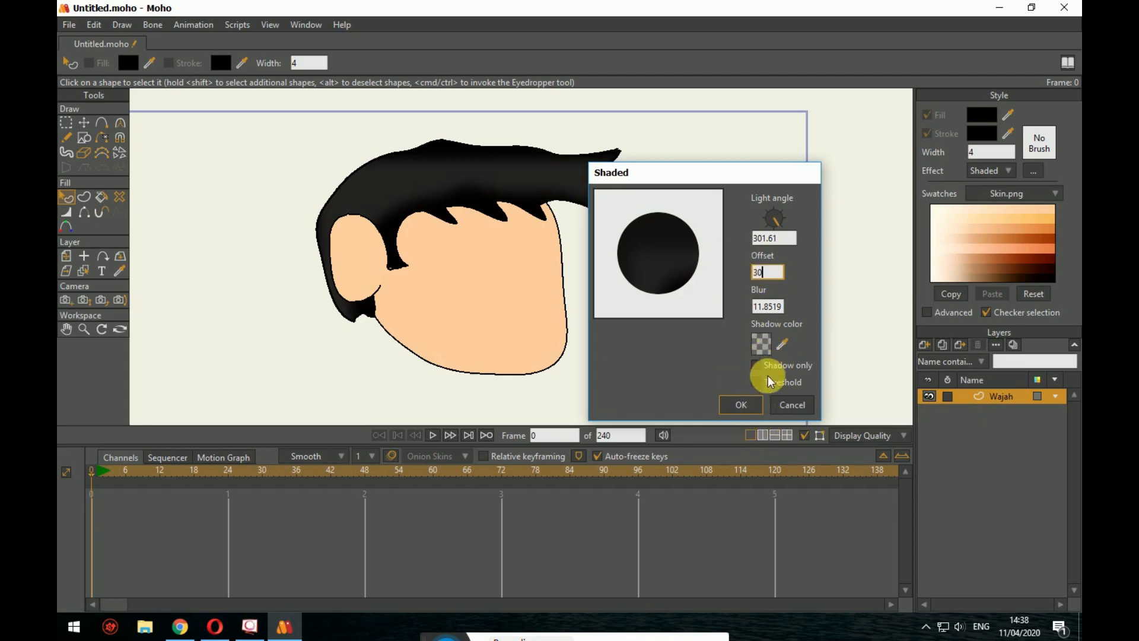
key(Tab)
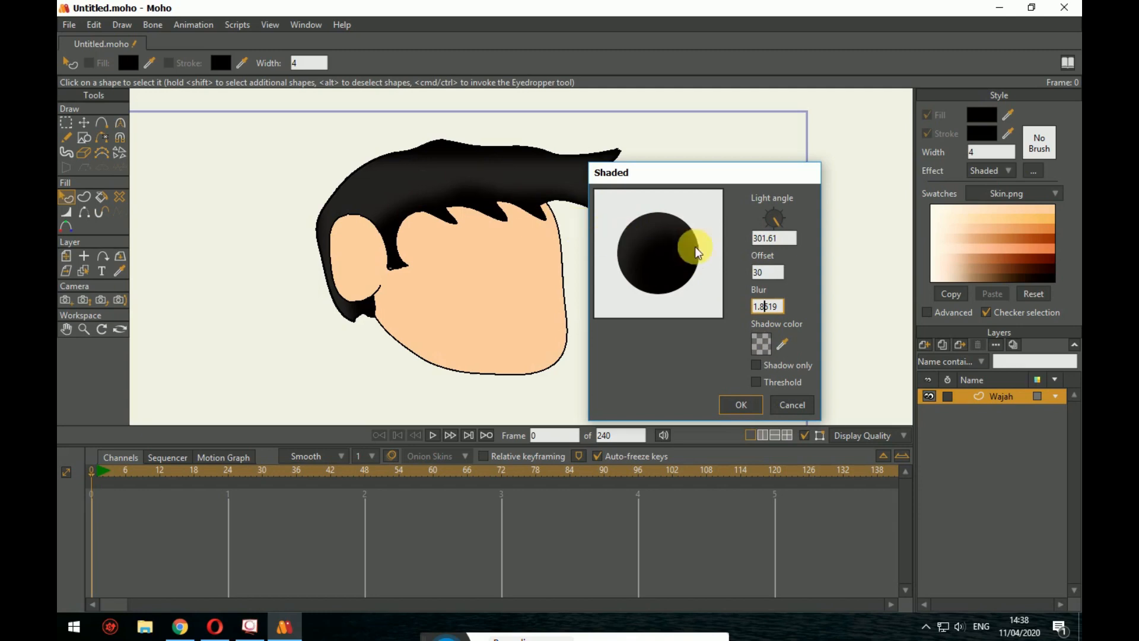
mouse_move(778, 212)
mouse_down()
mouse_move(778, 230)
mouse_move(797, 229)
mouse_up()
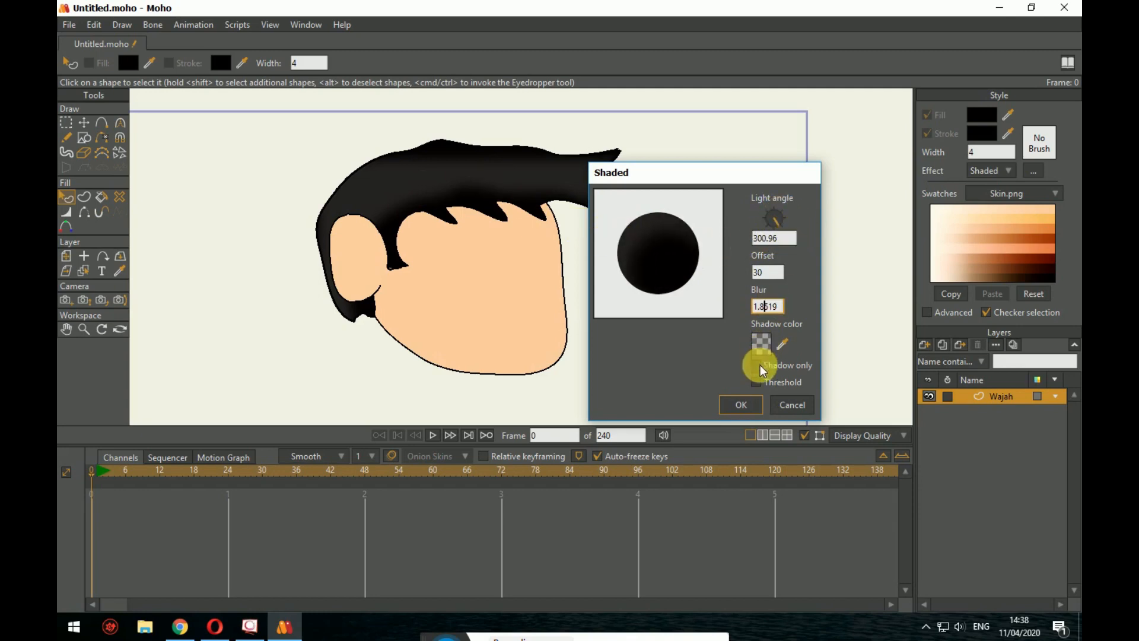
click(749, 407)
Step: Select the hair shape, reopen its Shaded effect settings and set the blur to 1
click(468, 152)
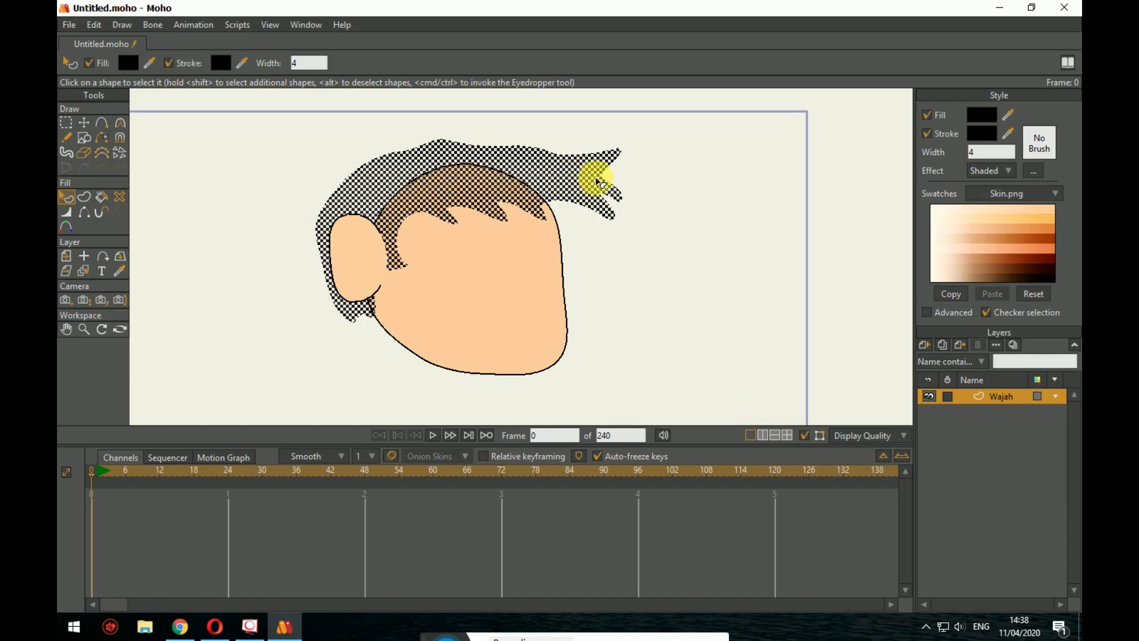
click(692, 209)
click(609, 196)
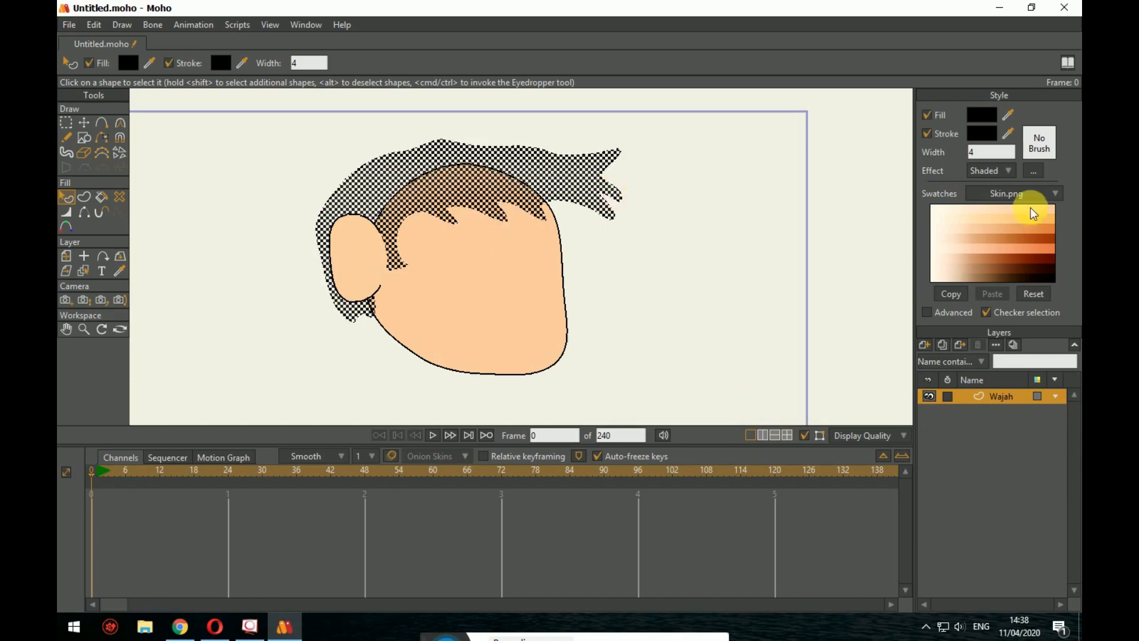
click(1033, 171)
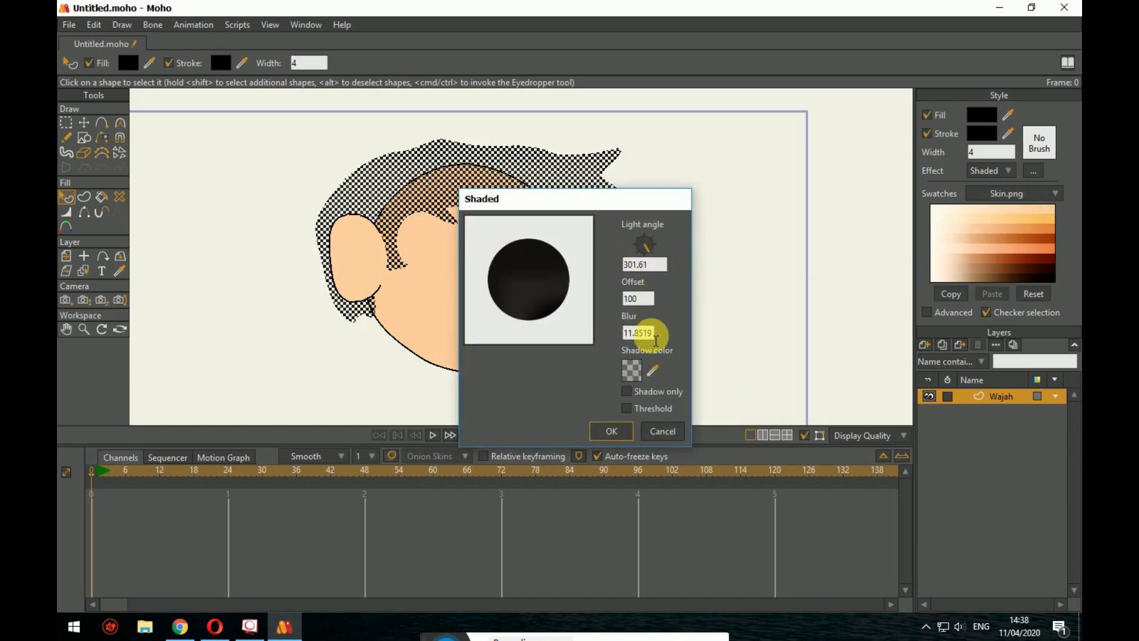
drag(658, 341, 597, 340)
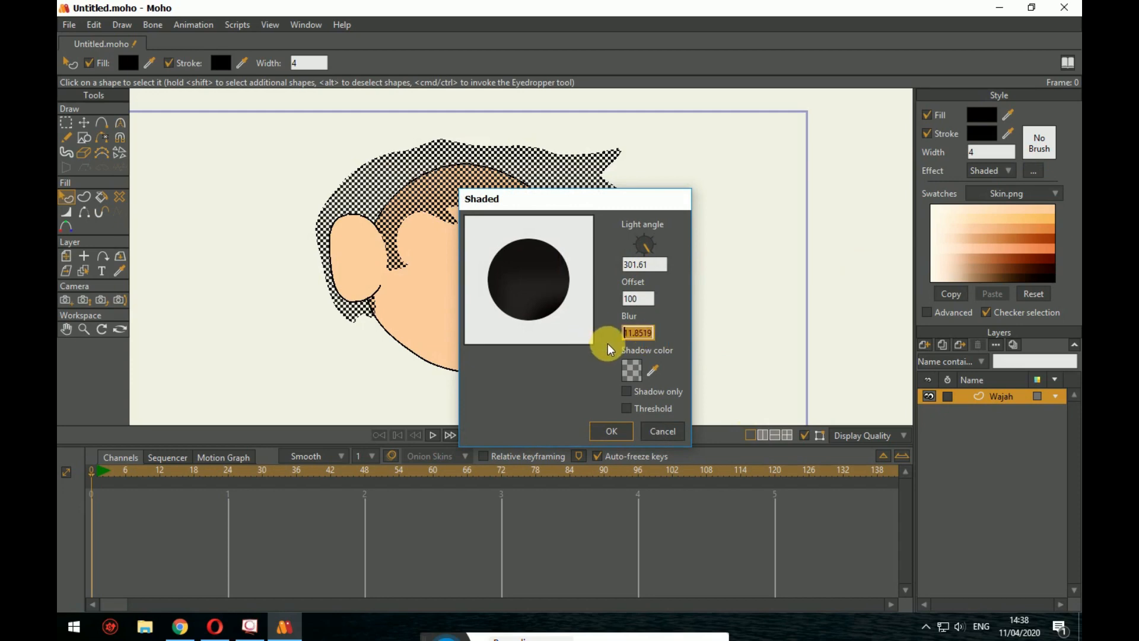
text(3)
click(639, 365)
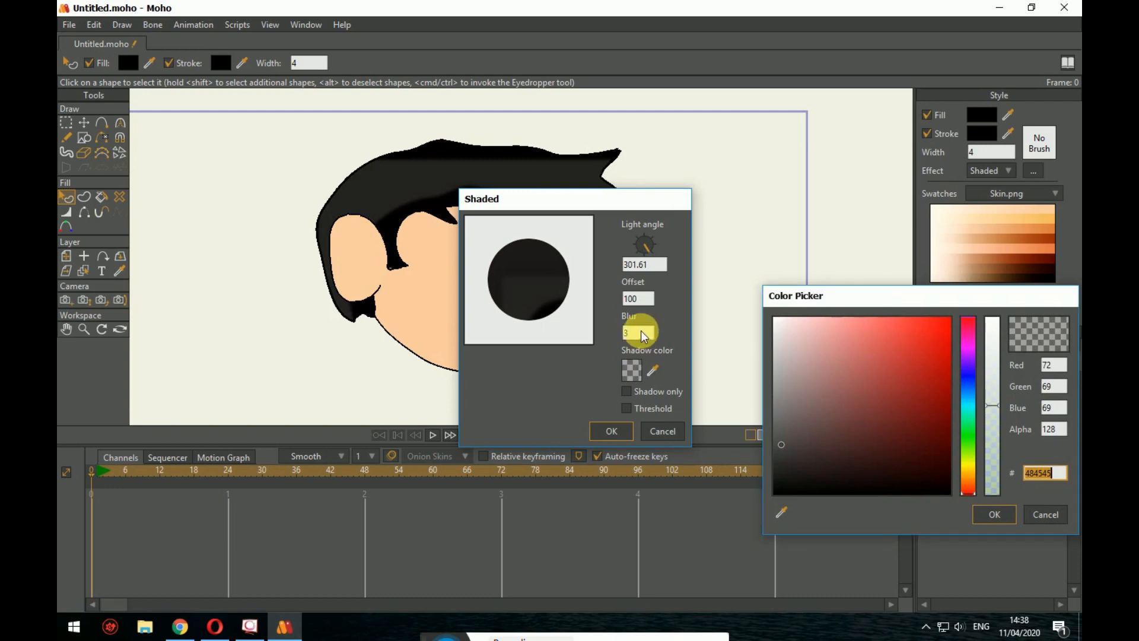
click(997, 514)
text(1)
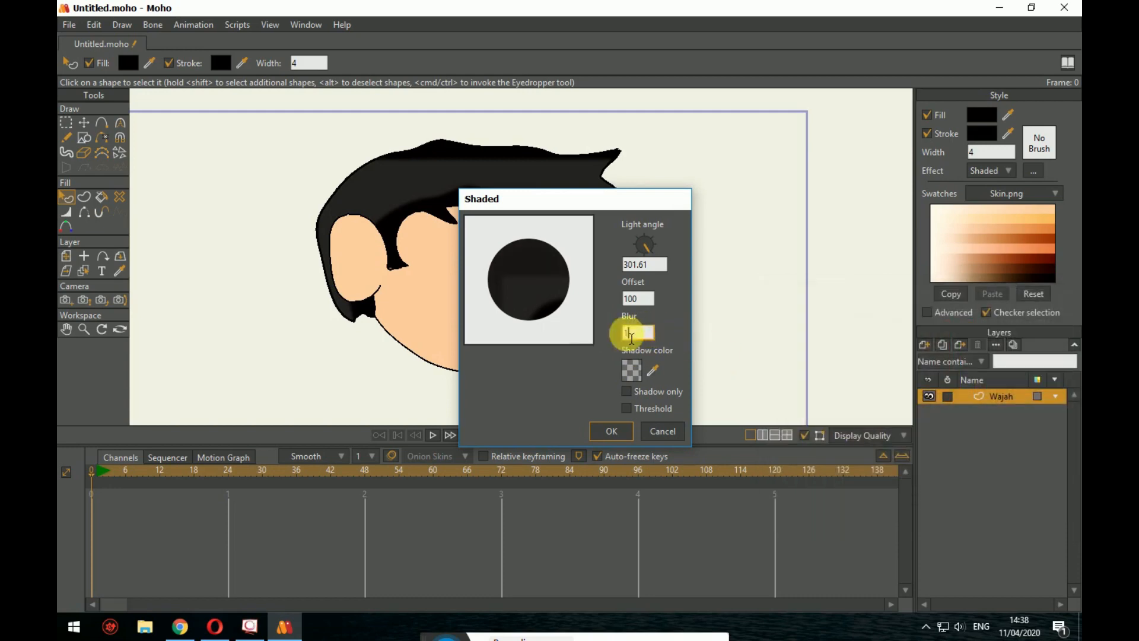
Step: Set the hair shading's offset to 30 and its blur to 0.5
drag(645, 296, 614, 304)
text(3)
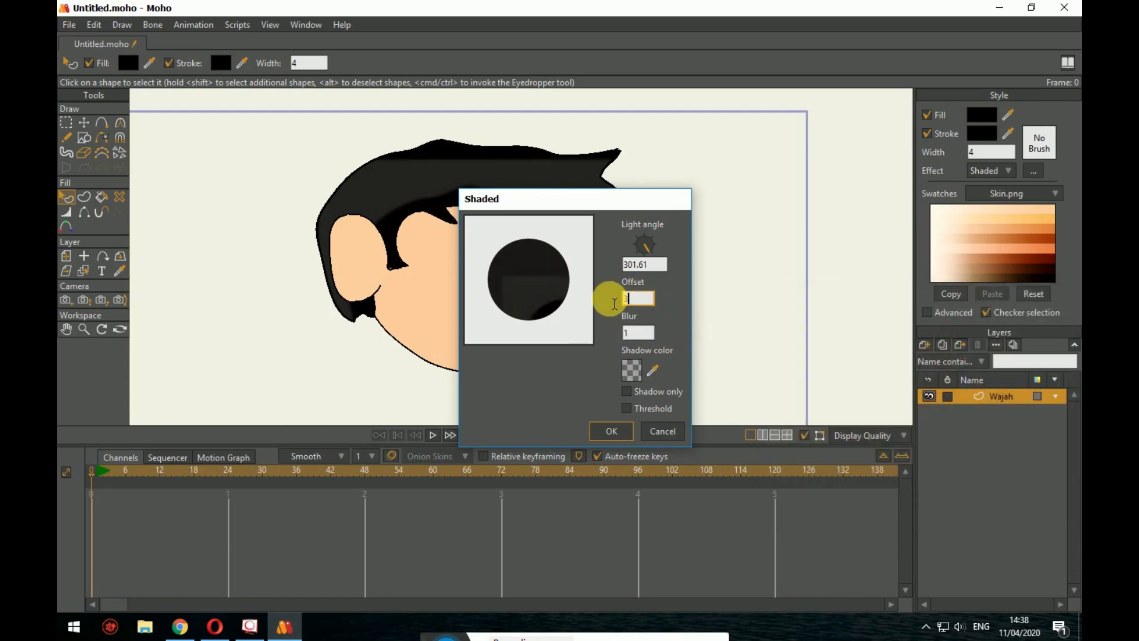
text(0)
click(636, 324)
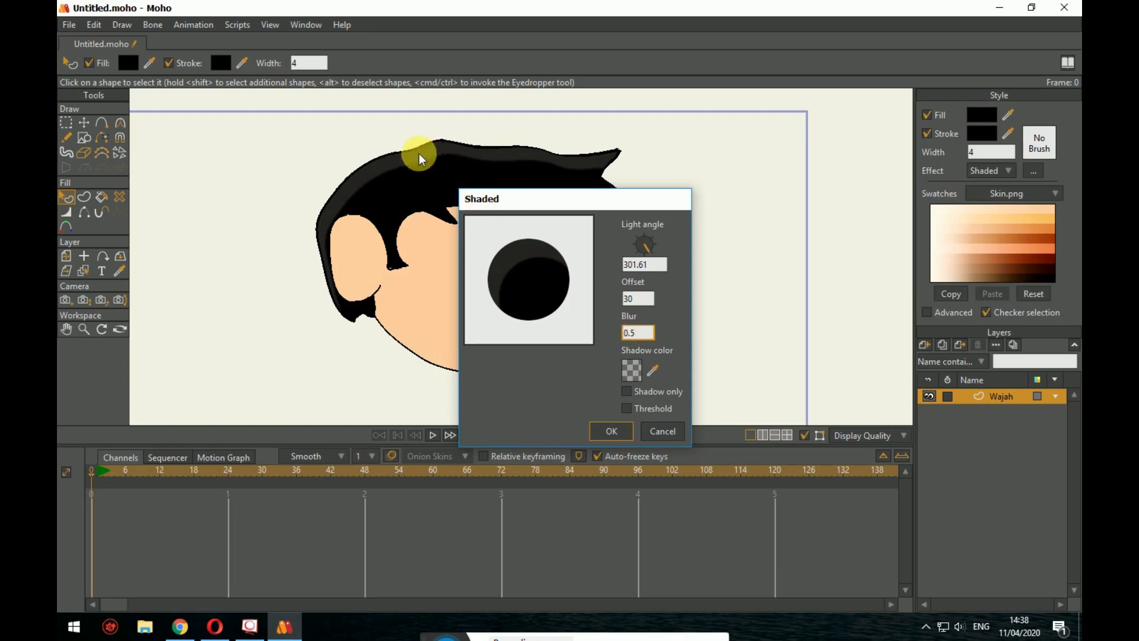
Step: Set the hair shading's blur to 10 and apply the Shaded effect
click(630, 300)
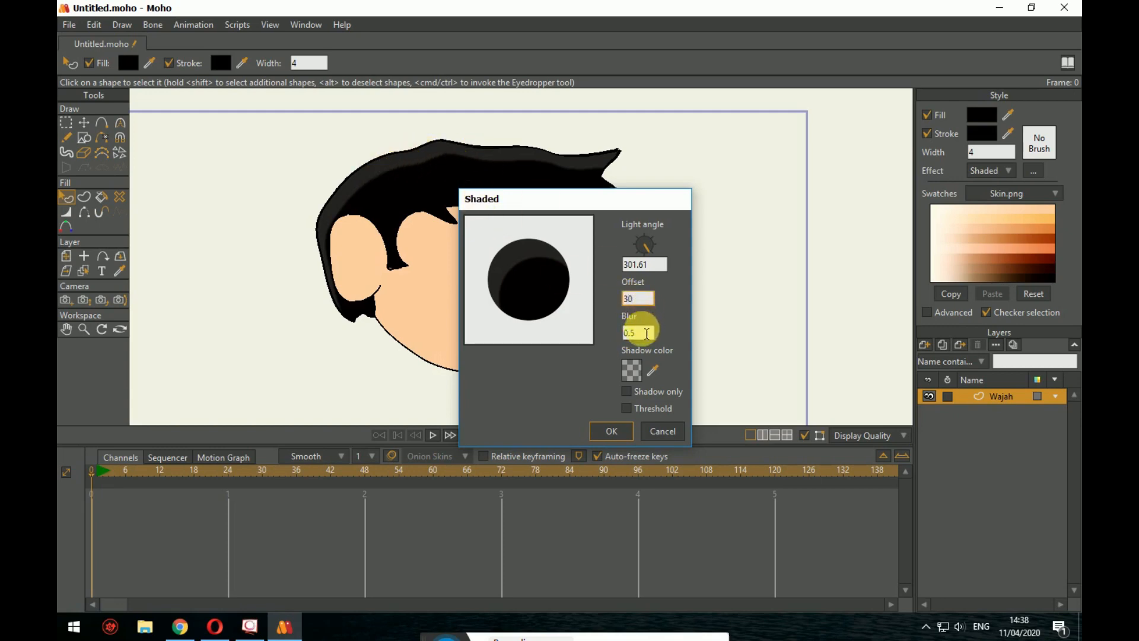
click(642, 334)
click(638, 300)
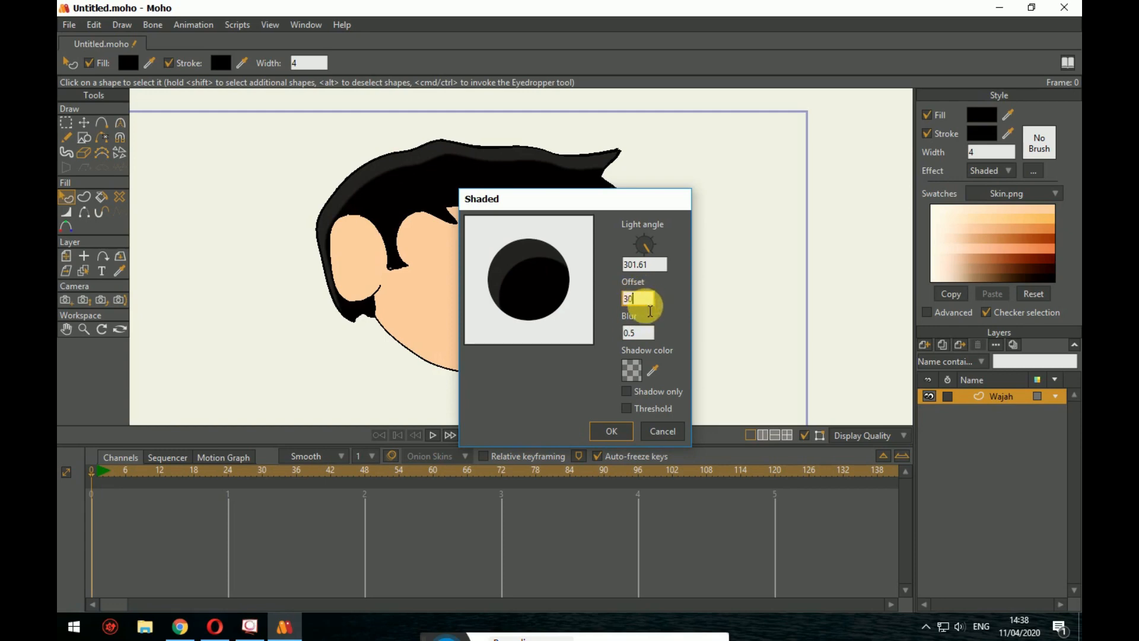
click(625, 333)
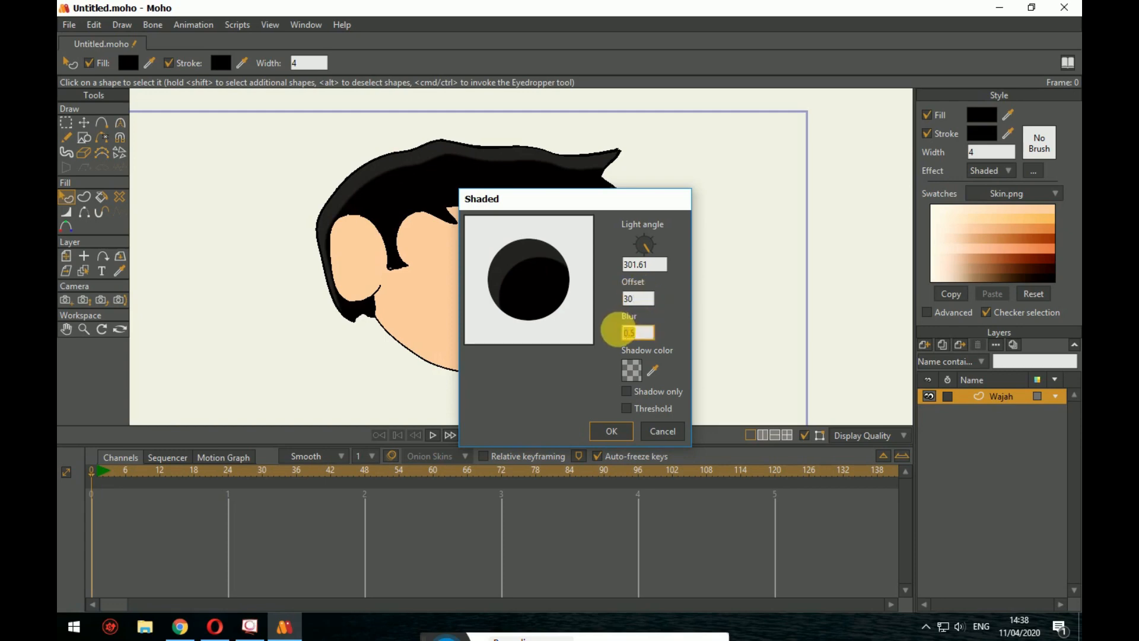
text(10)
click(641, 299)
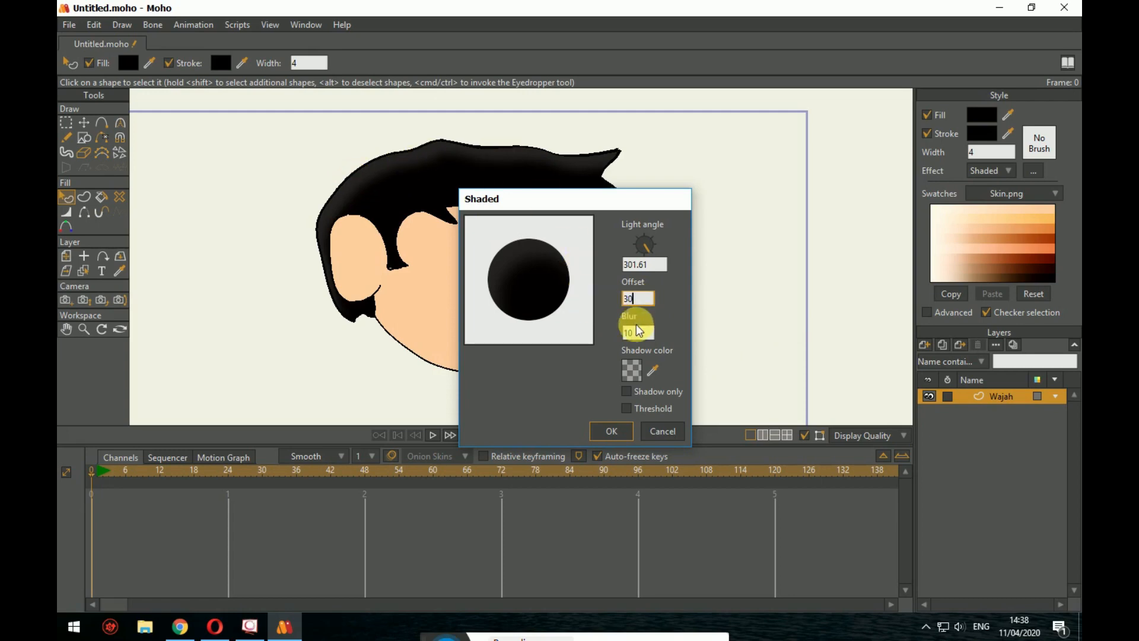
click(615, 429)
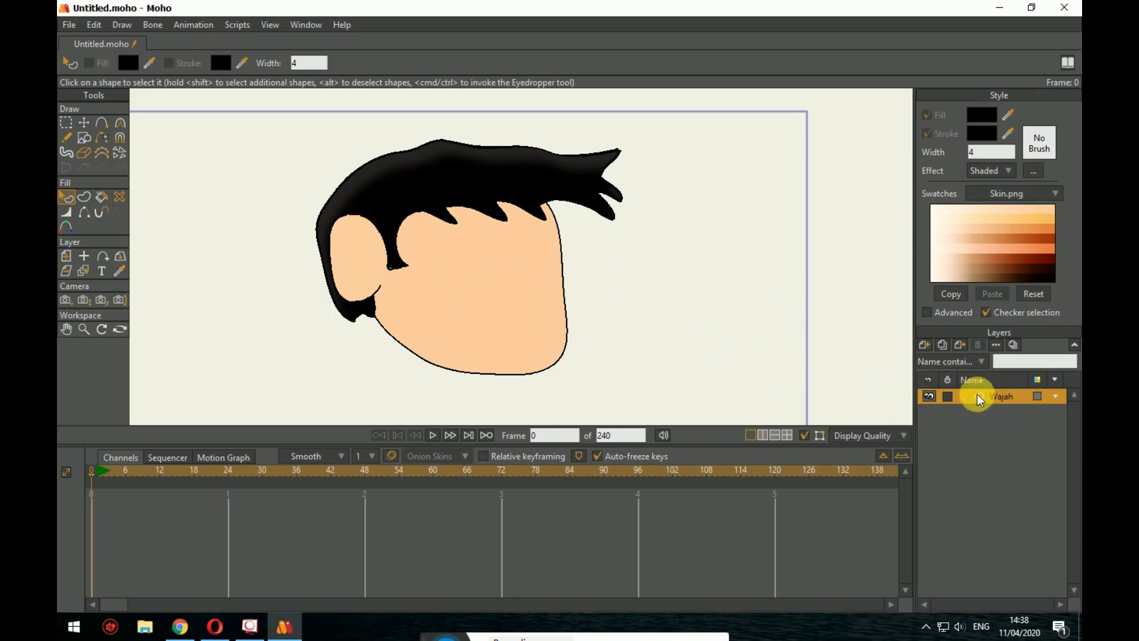
Step: Add a vector layer named Mata Putih above Wajah and make it the active layer
click(928, 344)
click(931, 358)
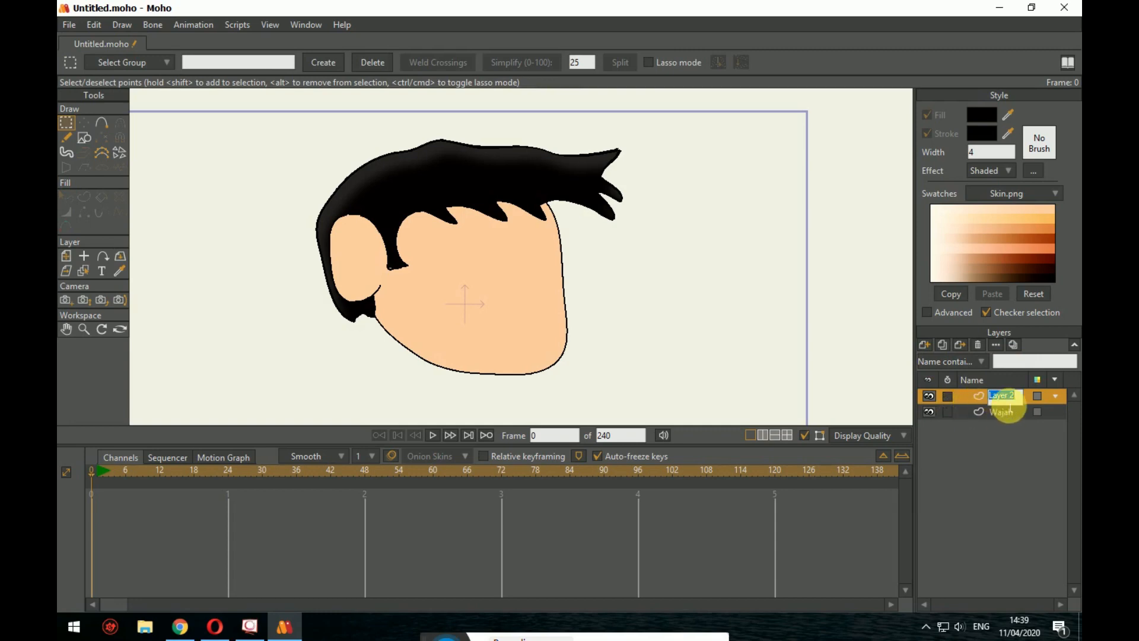
text(Mata Putih)
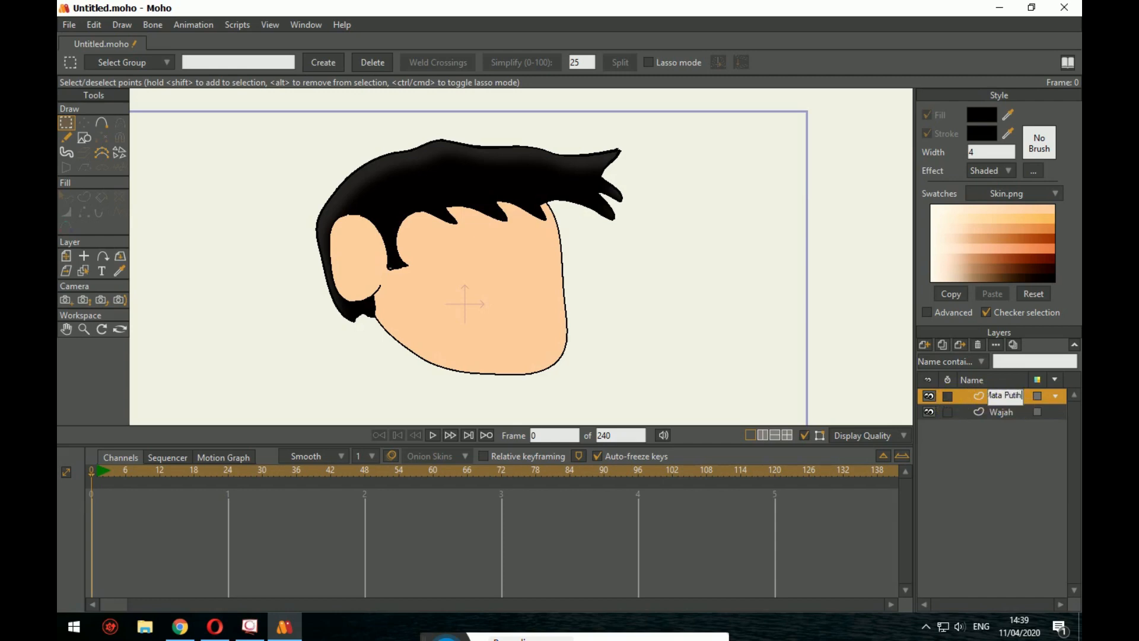
click(1014, 411)
click(1009, 397)
click(1006, 410)
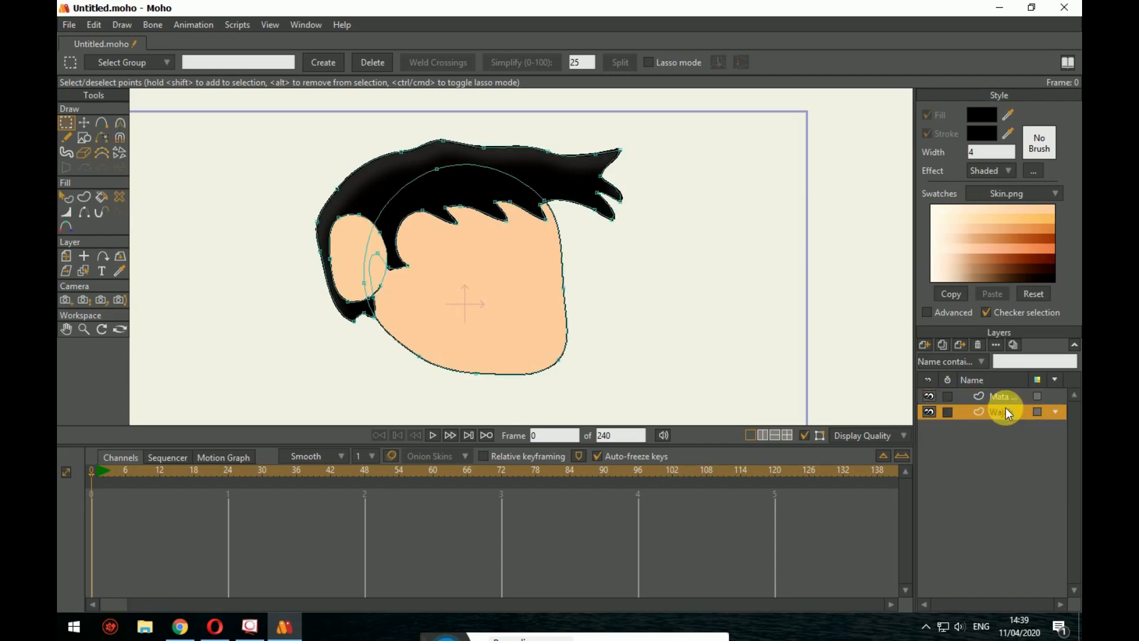
click(1002, 395)
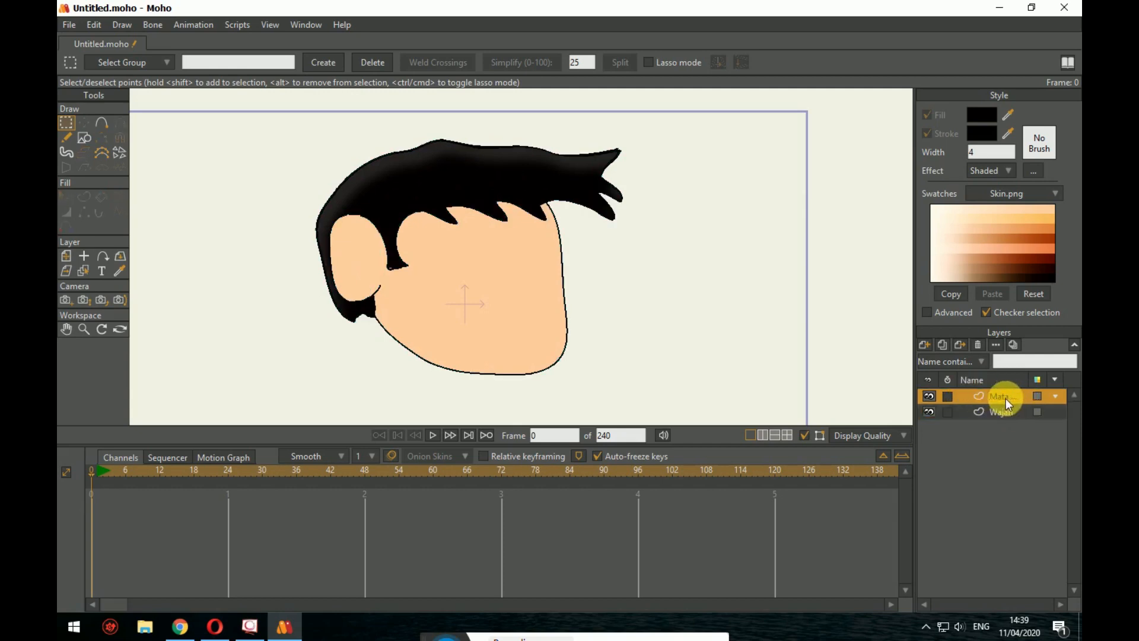
Step: Draw an oval eye on the face, between the ear and the front edge, and set its effect to plain
click(84, 136)
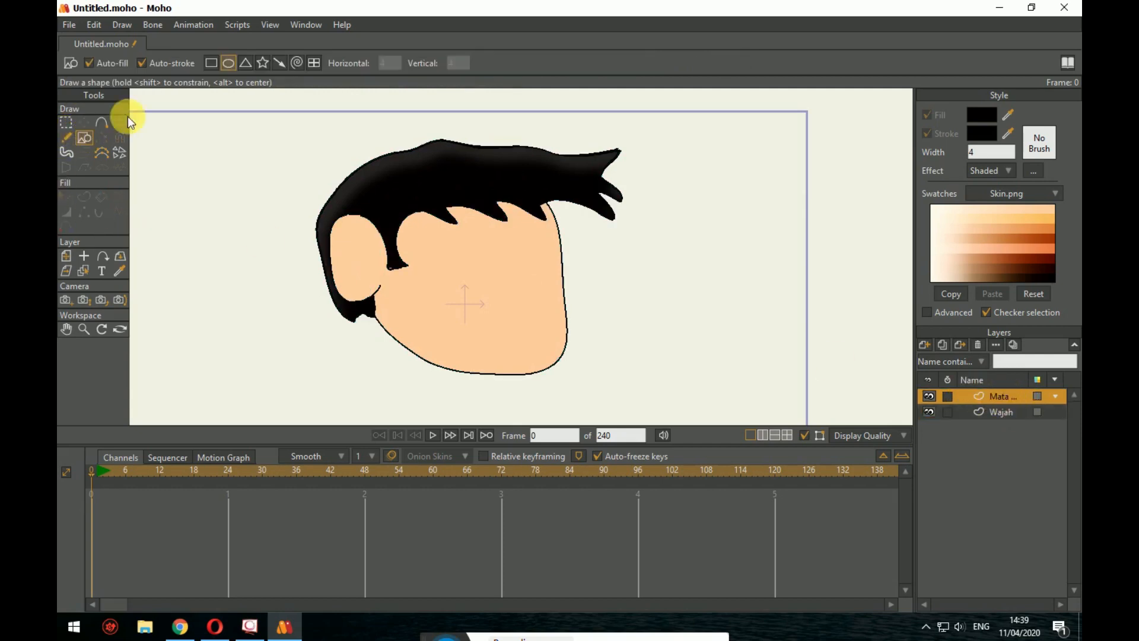
drag(424, 251, 485, 302)
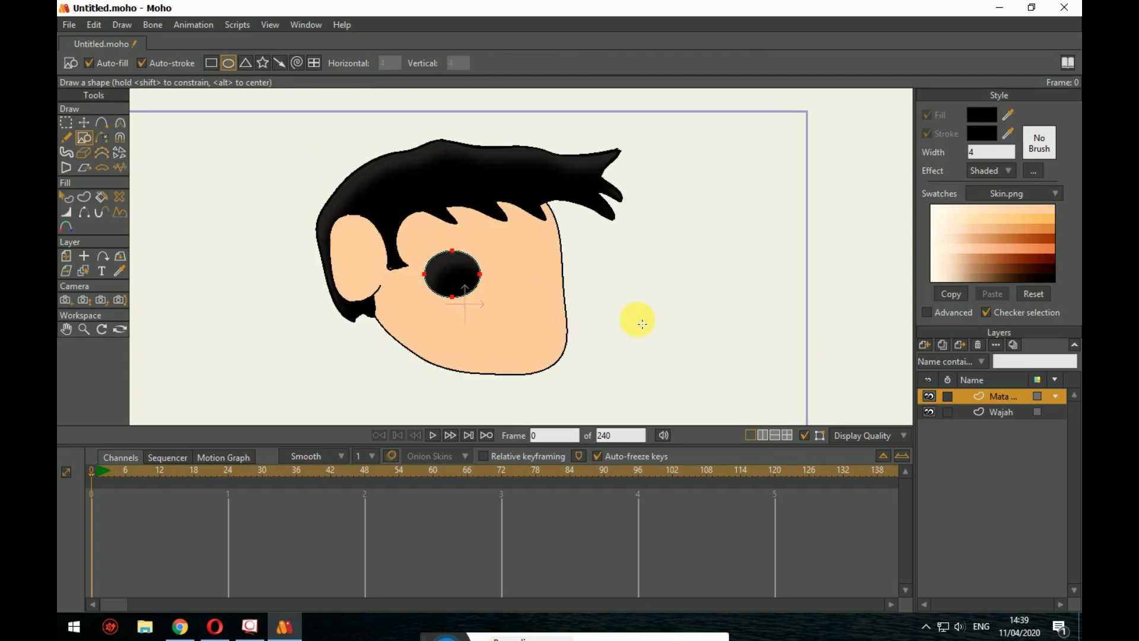
scroll(641, 306, up, 2)
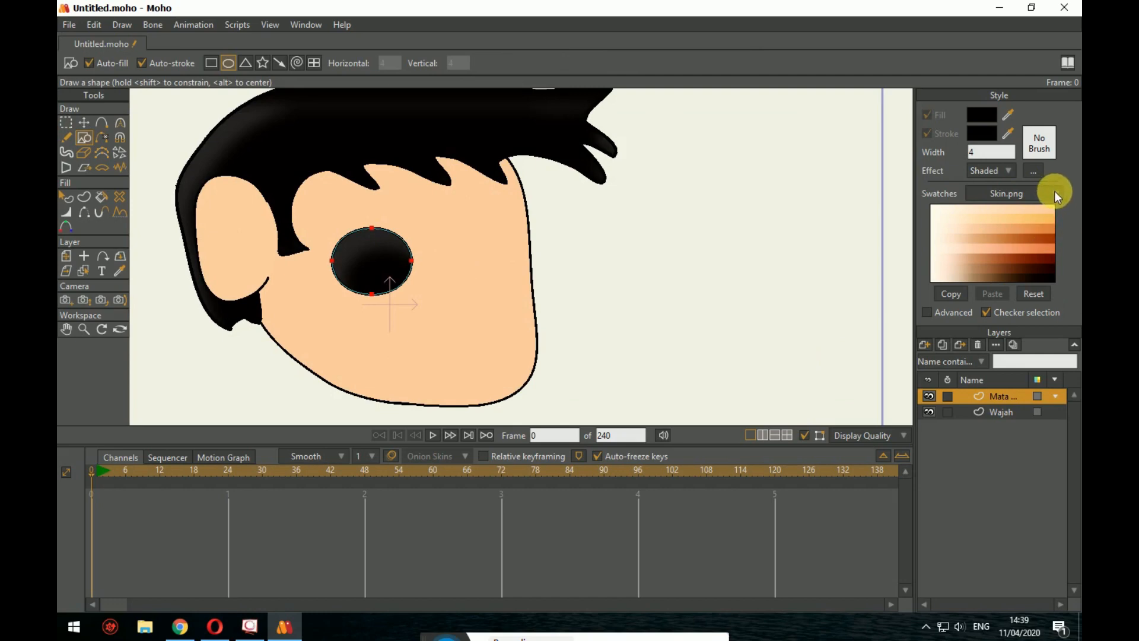
click(1015, 170)
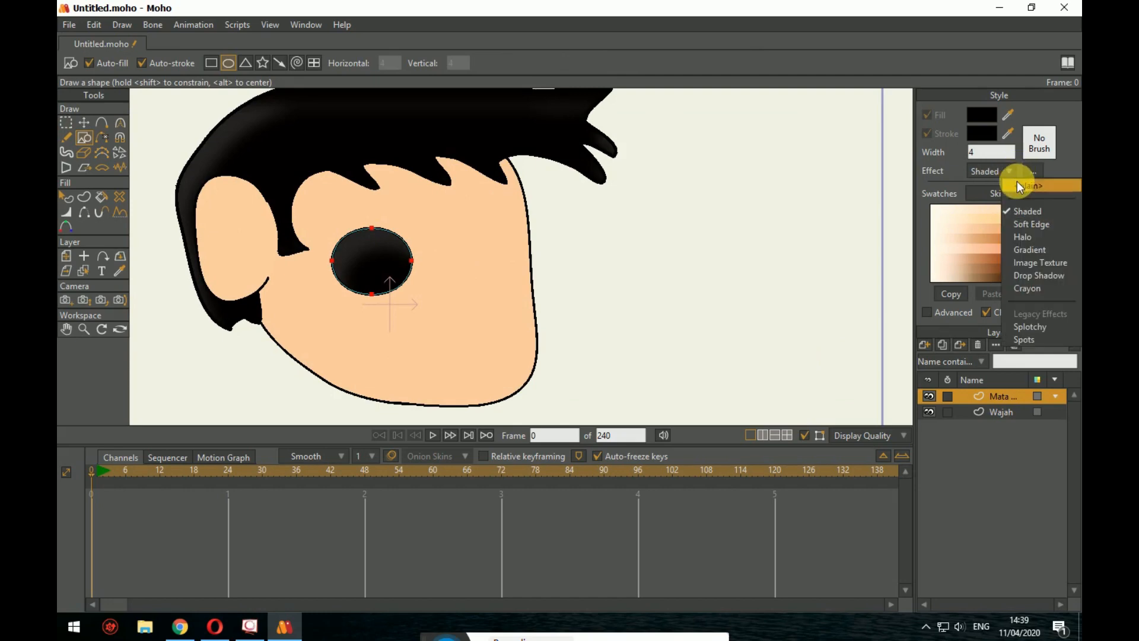
click(70, 204)
click(352, 250)
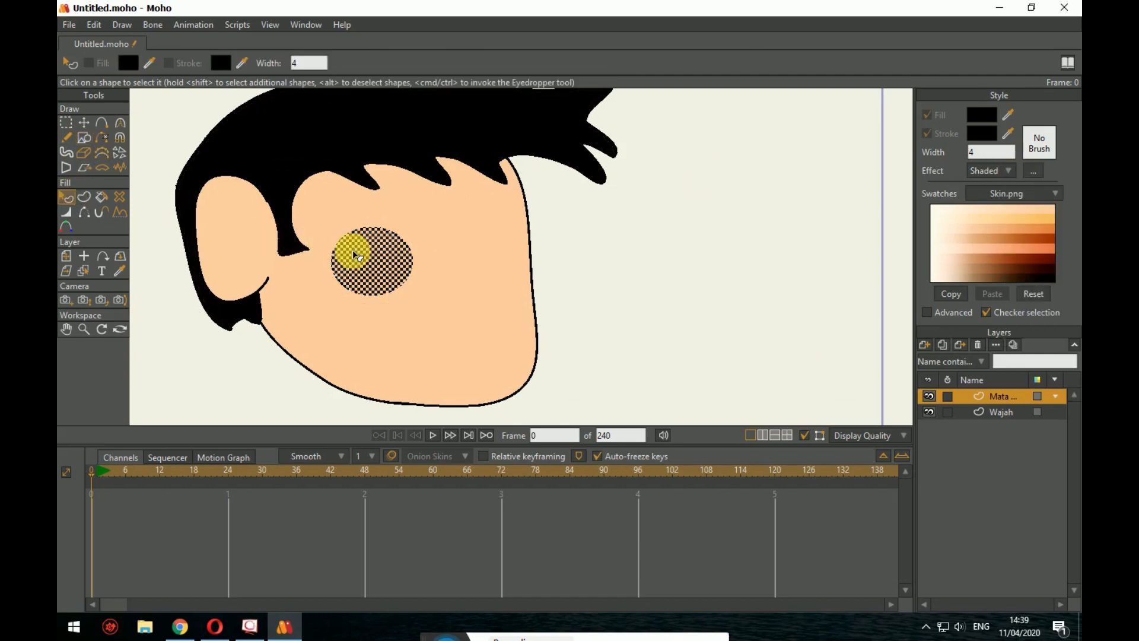
click(1004, 173)
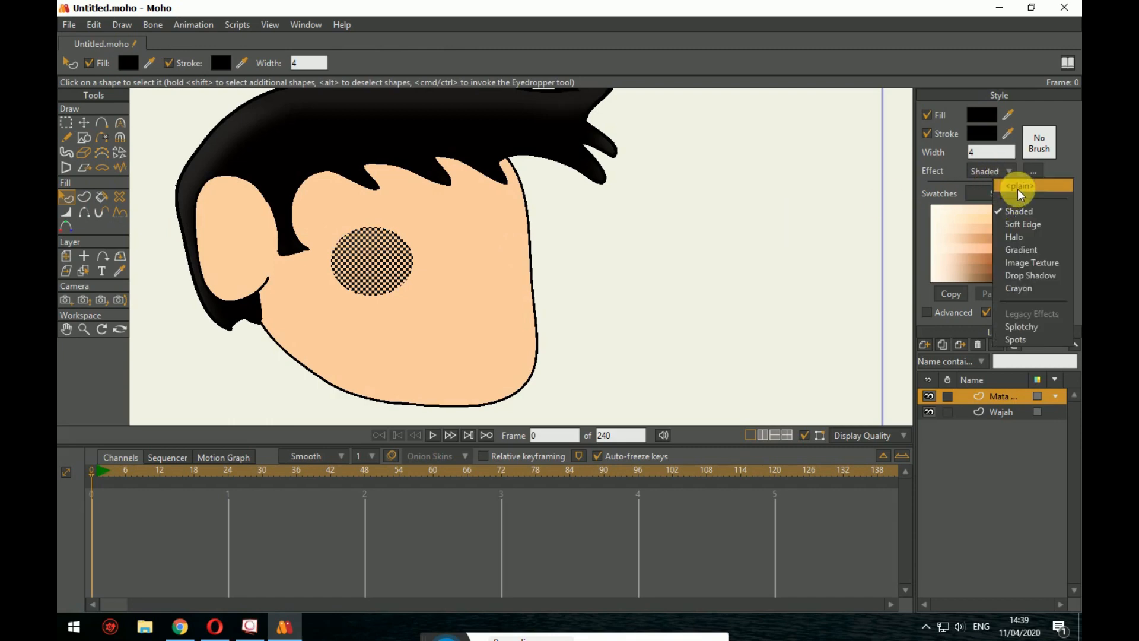
click(1016, 188)
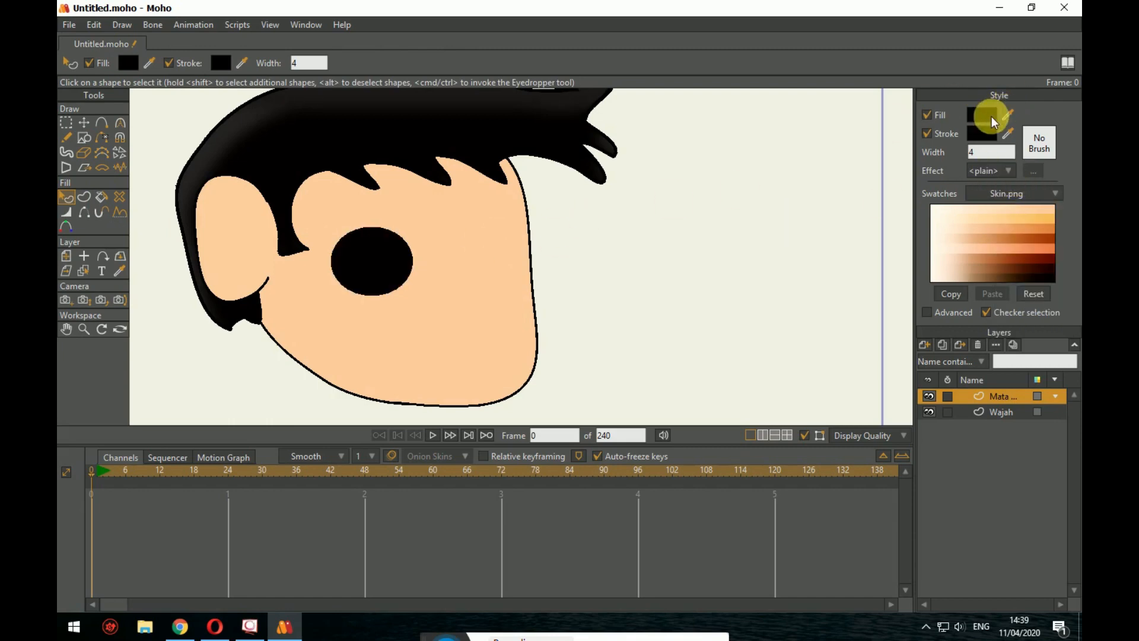
Step: Fill the eye oval with white (FFFFFF) and deselect it
click(991, 116)
drag(867, 312, 753, 320)
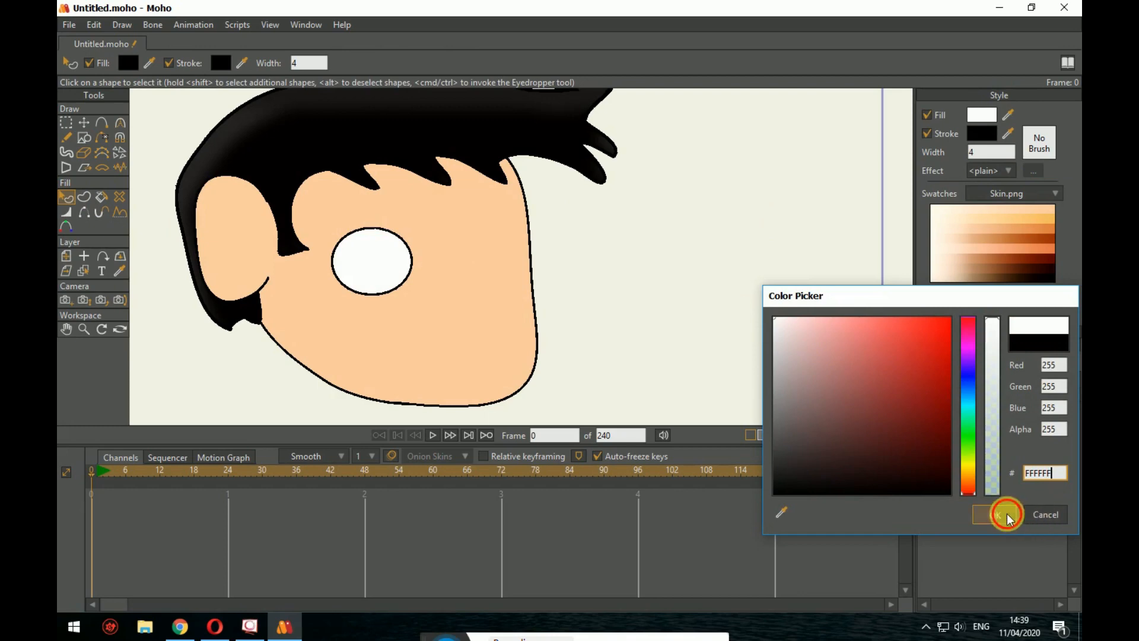
click(1006, 513)
scroll(544, 267, up, 4)
click(600, 241)
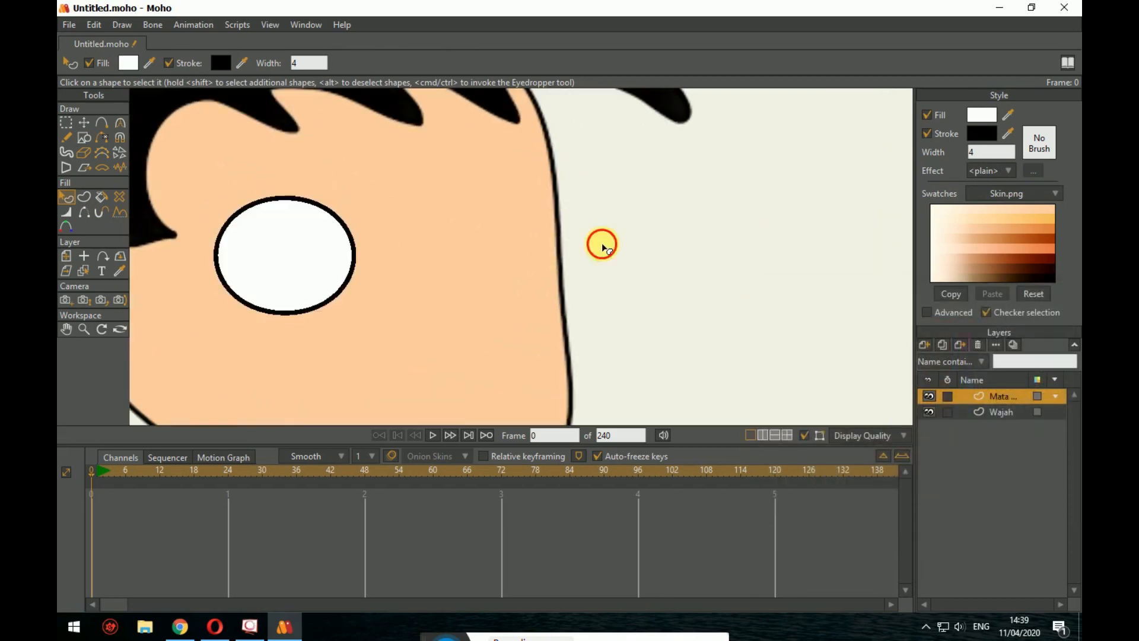
Step: Enlarge the eye oval slightly by moving its four outline points outward
scroll(414, 242, up, 2)
drag(471, 225, 537, 228)
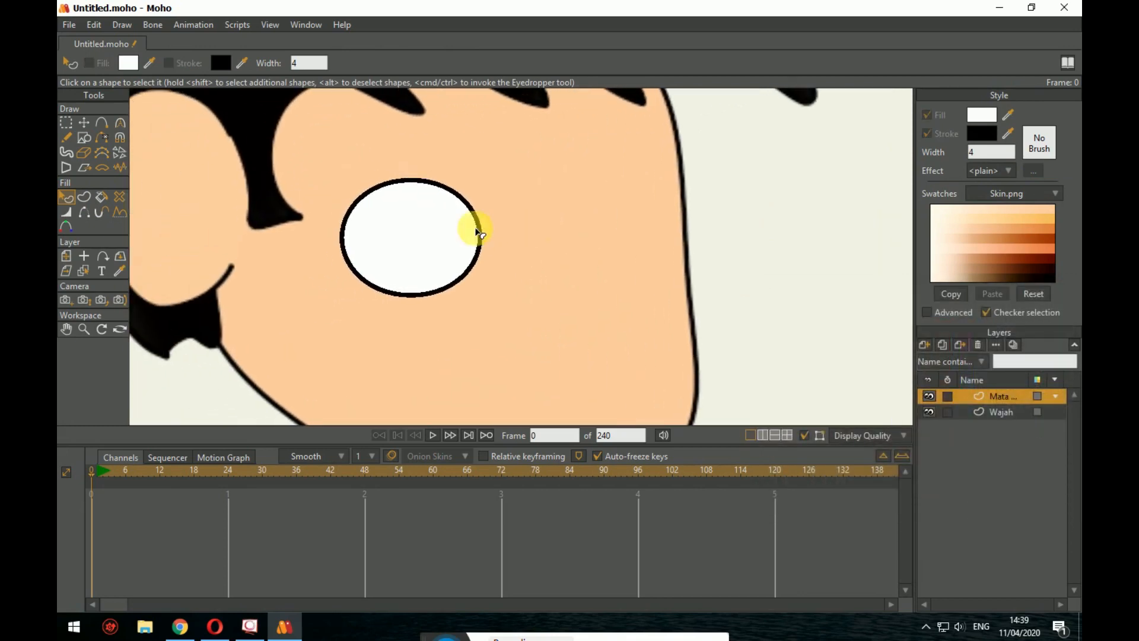
click(83, 124)
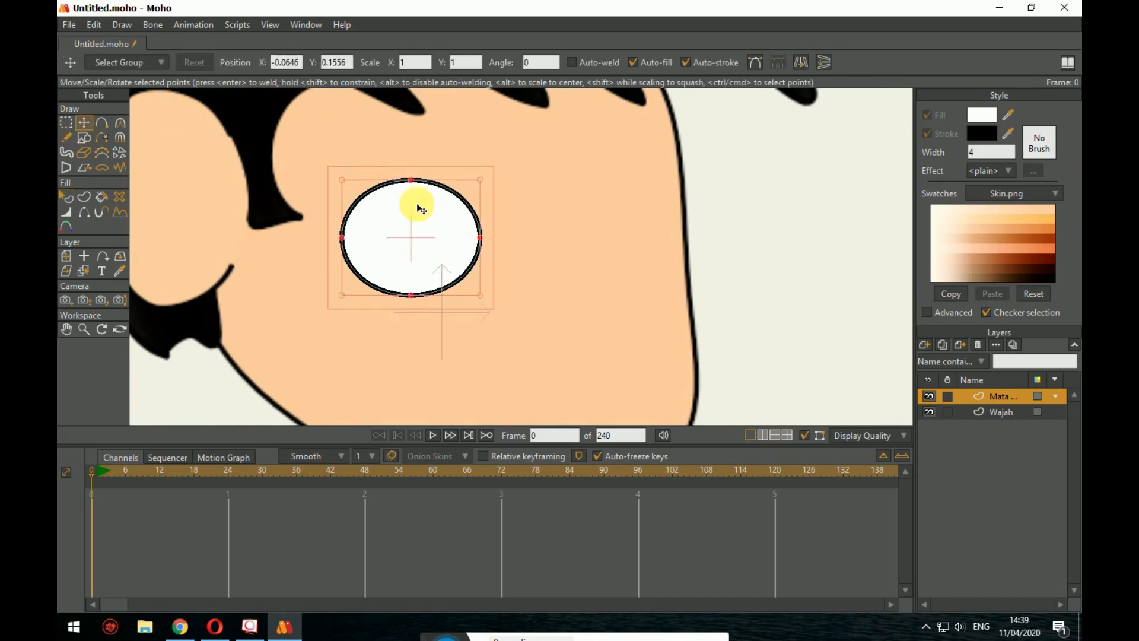
click(589, 216)
click(481, 239)
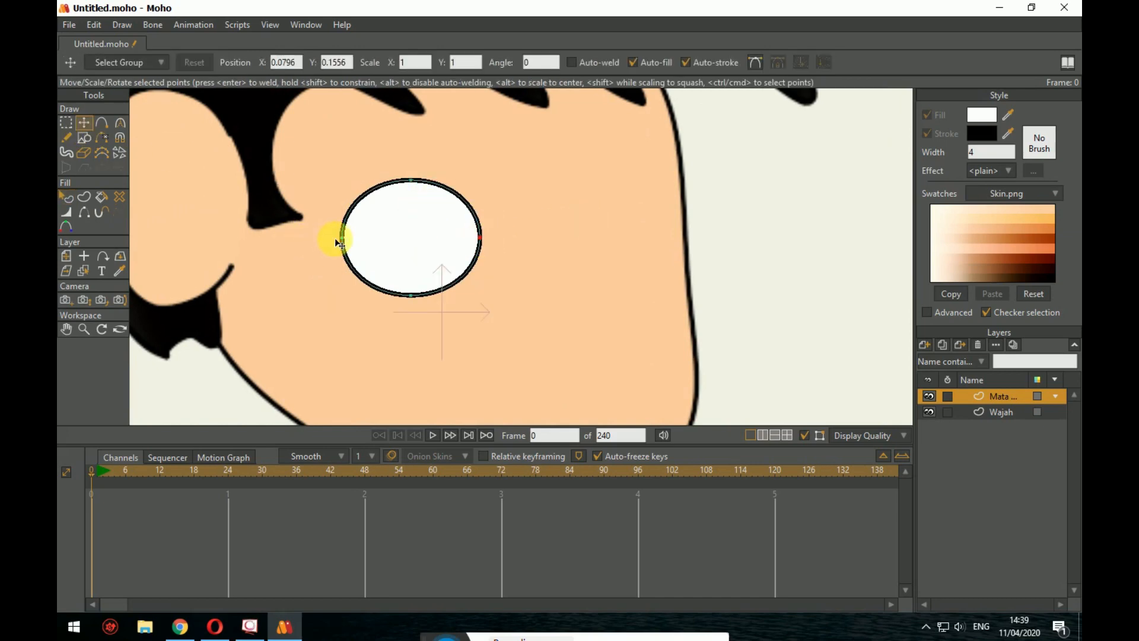
drag(342, 243, 331, 238)
drag(413, 180, 413, 167)
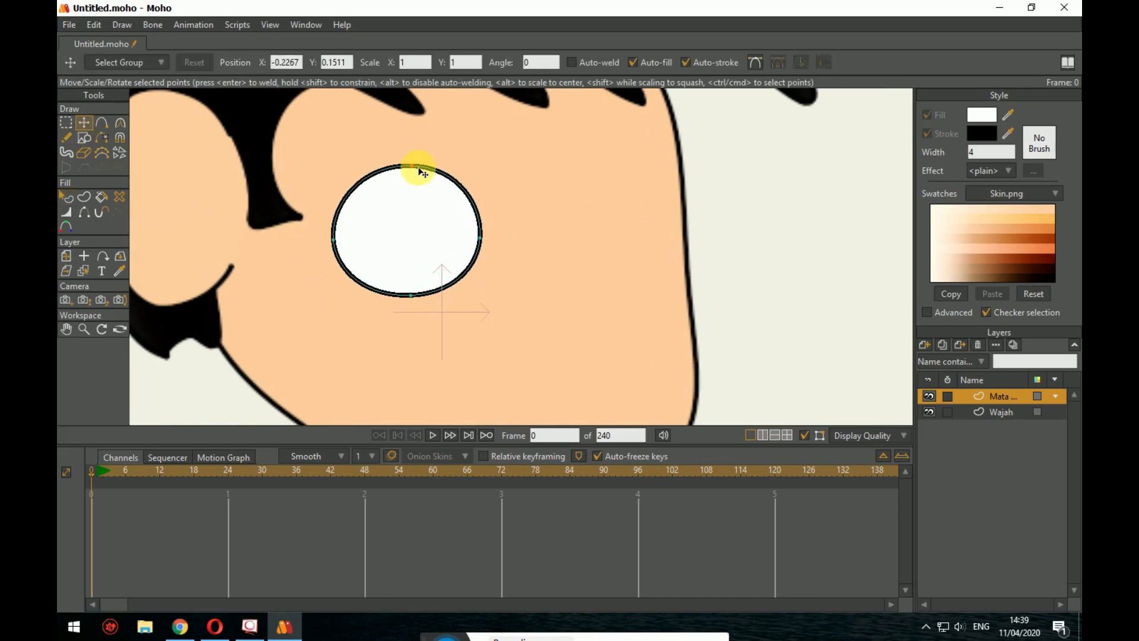
drag(419, 299, 426, 303)
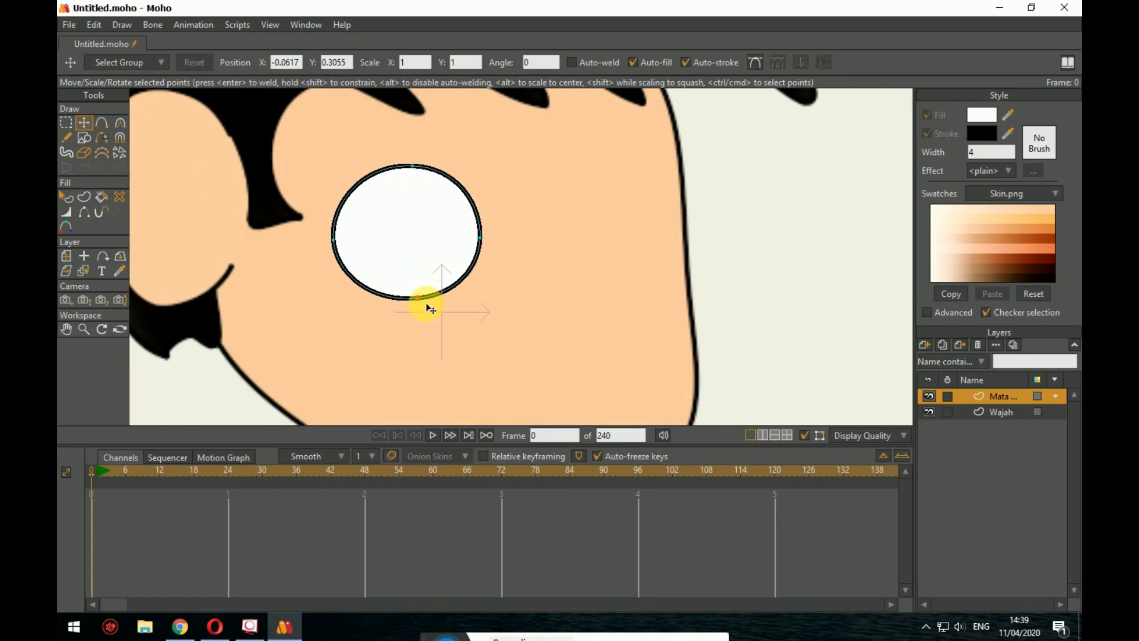
drag(482, 243, 485, 238)
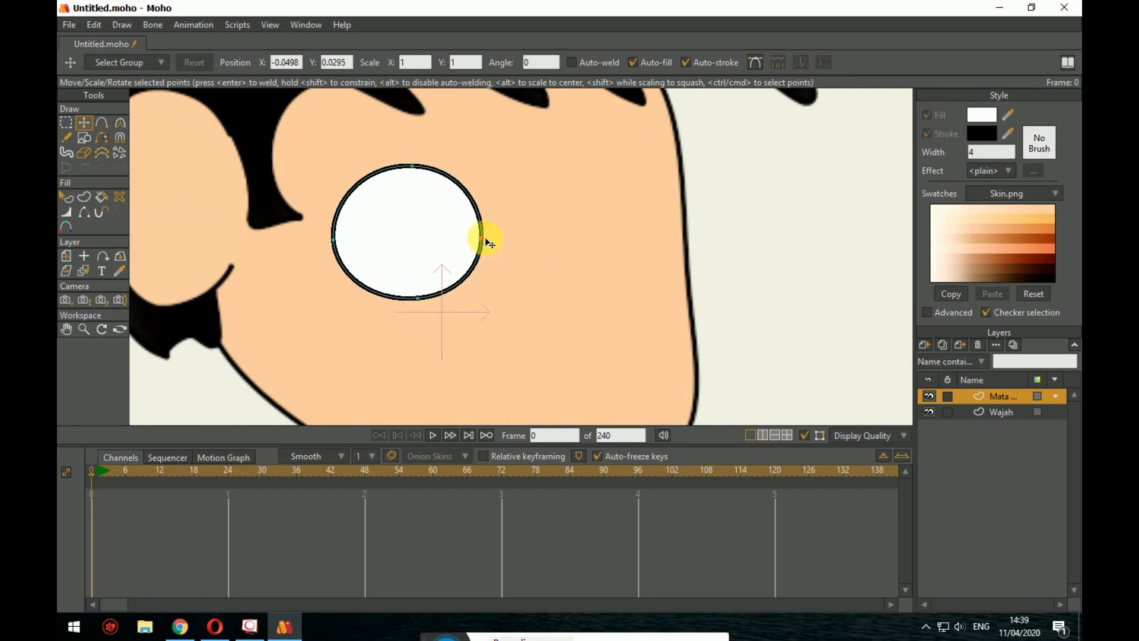
Step: Add two points to the eye outline, on its upper and lower curves nearest the ear
key(a)
click(355, 202)
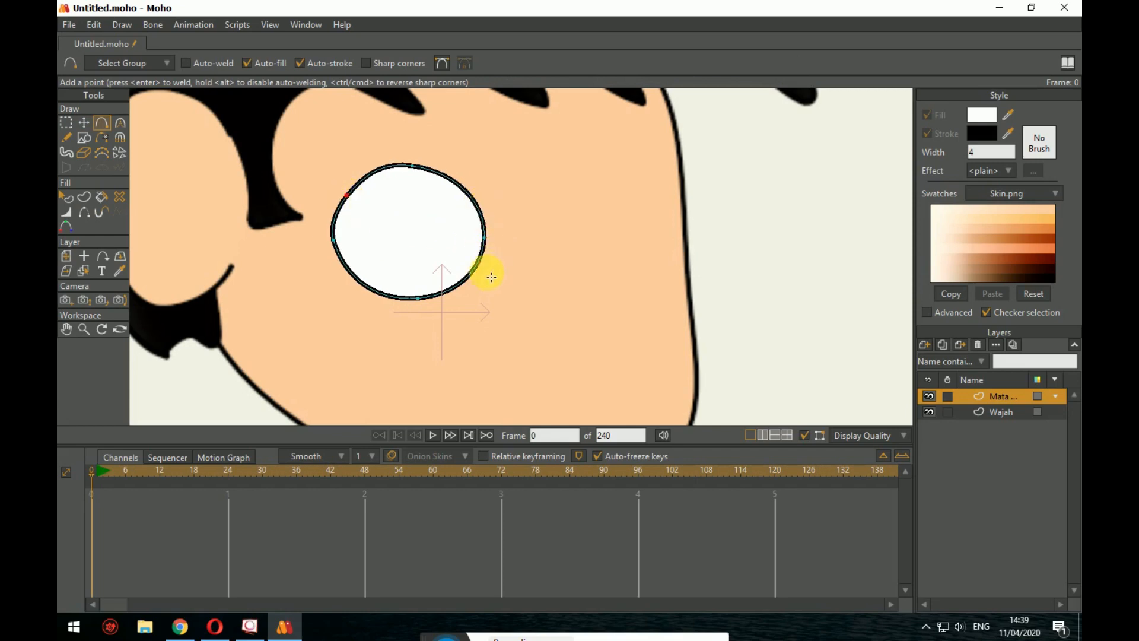
click(367, 286)
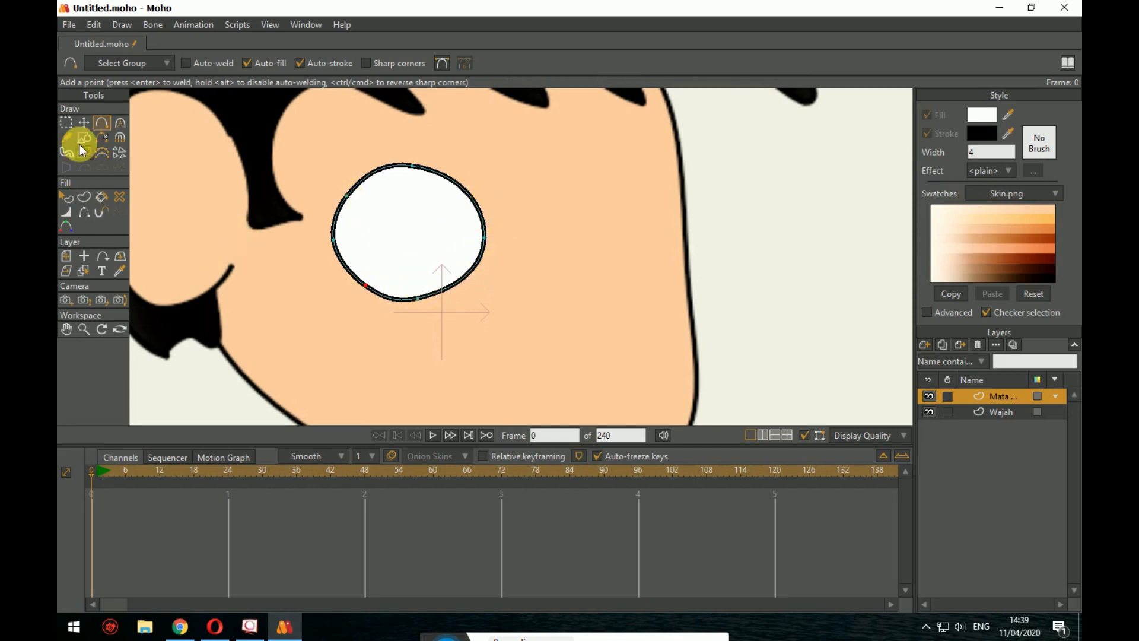
Step: Reshape the eye outline into a flatter form sloping down toward the front of the face by moving its points
click(84, 122)
key(ctrl+a)
drag(481, 238, 491, 272)
click(476, 245)
click(510, 259)
drag(413, 309, 364, 273)
drag(399, 172, 411, 197)
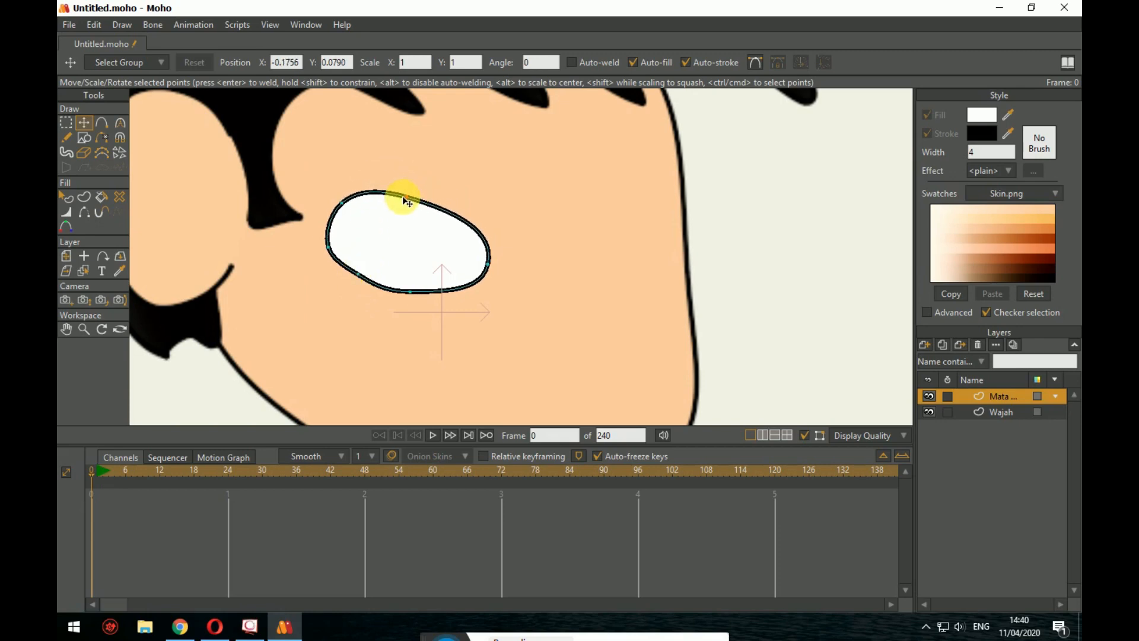
Step: Reshape the eye outline into a shorter, rounder form tapering toward the front of the face by moving its points
drag(342, 203, 443, 204)
drag(354, 283, 414, 300)
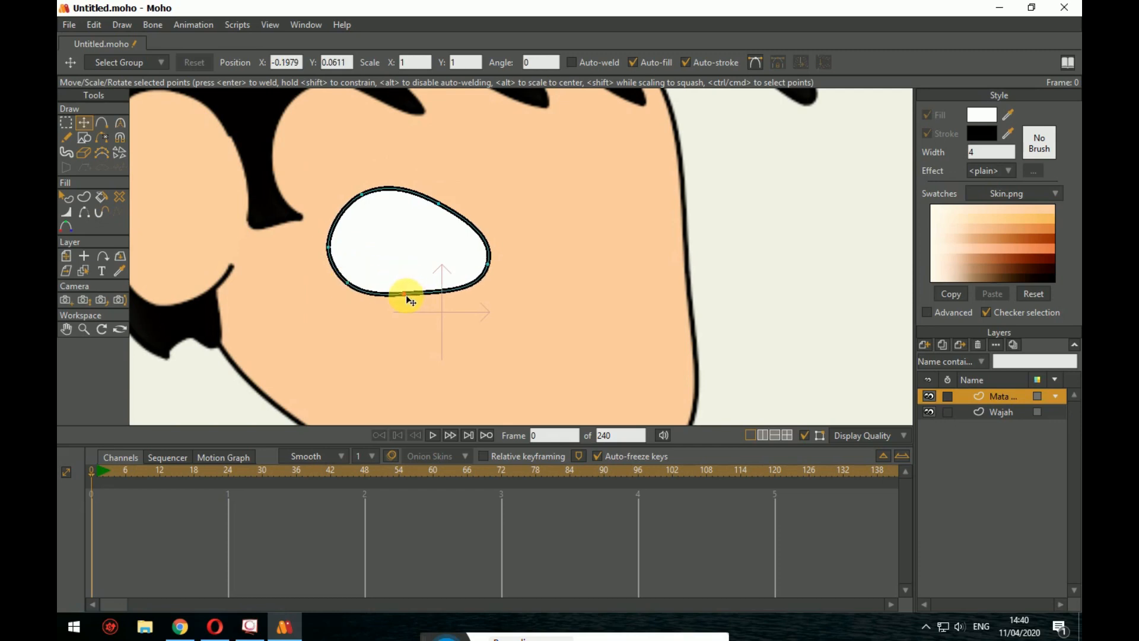
drag(485, 261, 450, 272)
drag(438, 205, 431, 233)
click(331, 249)
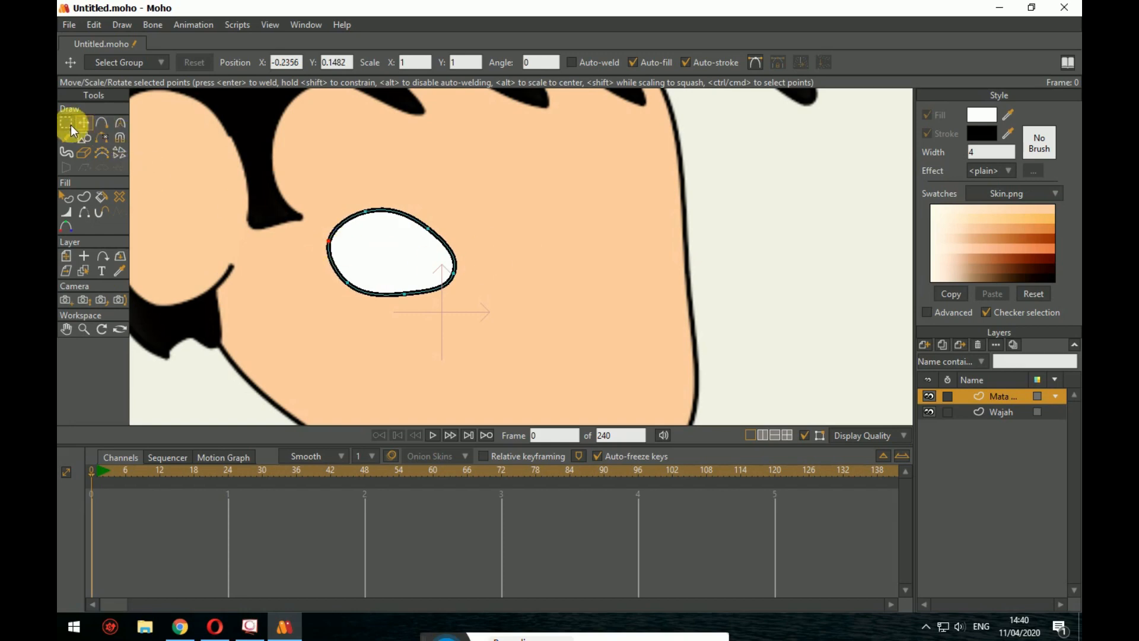
Step: Examine the reshaped eye's size and position against the whole head, both close up and from farther away
click(70, 125)
scroll(576, 248, down, 3)
scroll(576, 248, up, 4)
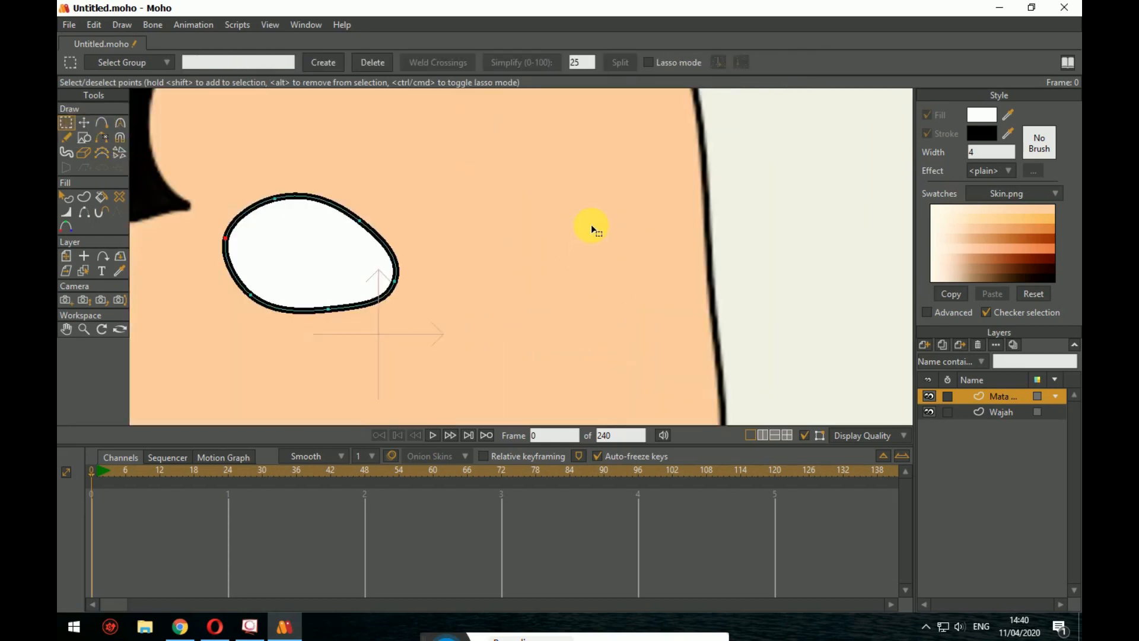
scroll(591, 224, down, 5)
scroll(594, 217, up, 4)
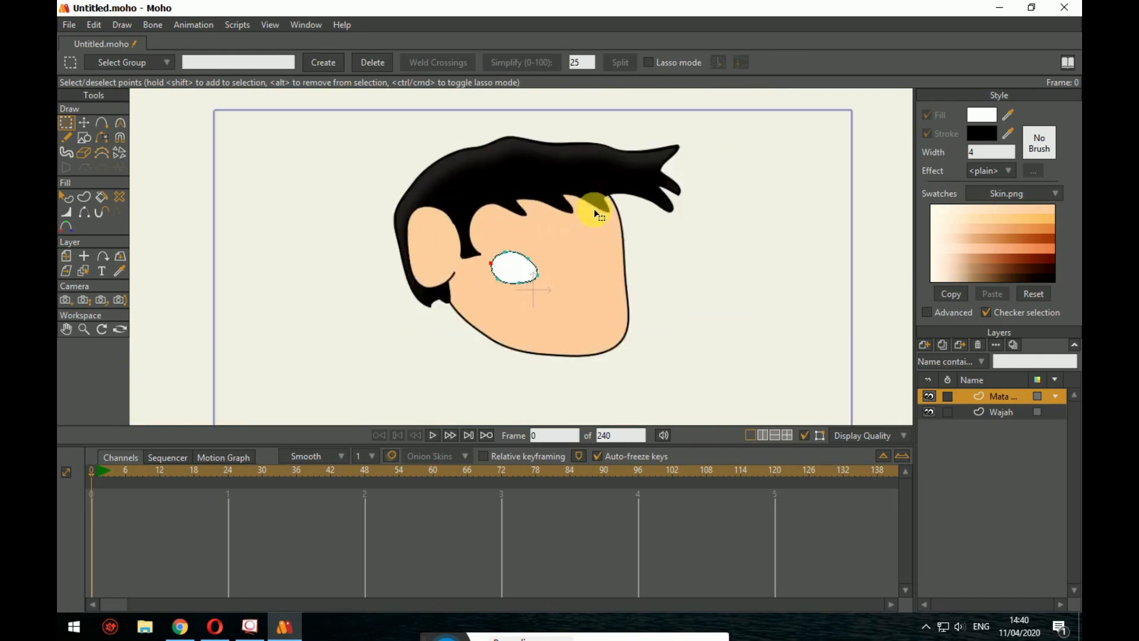
scroll(592, 215, down, 4)
scroll(591, 216, up, 6)
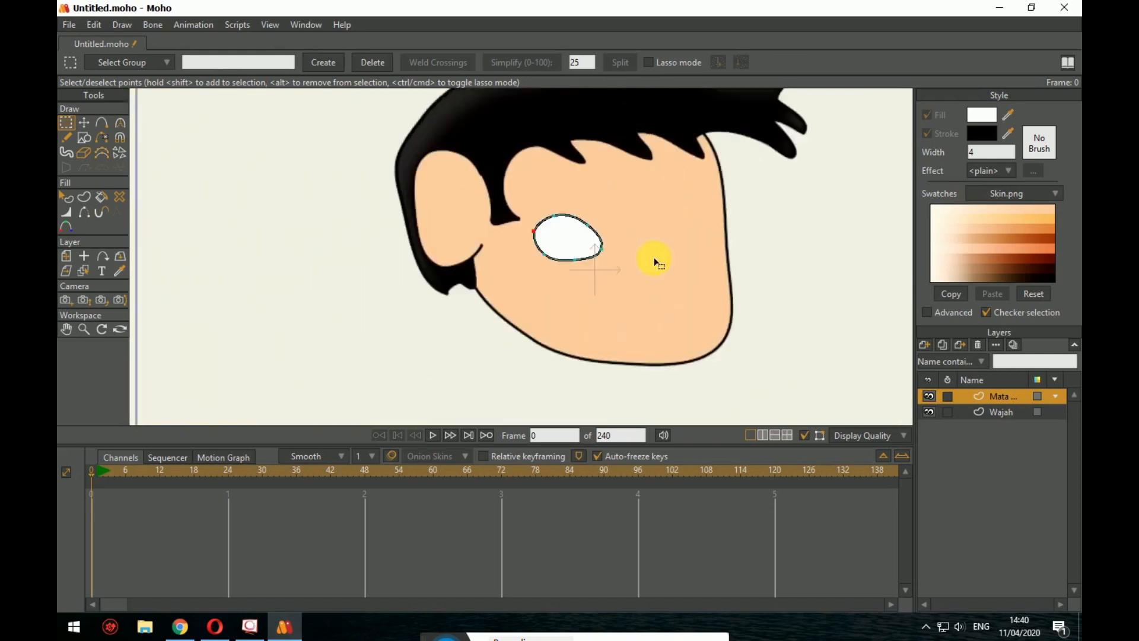
drag(654, 261, 491, 246)
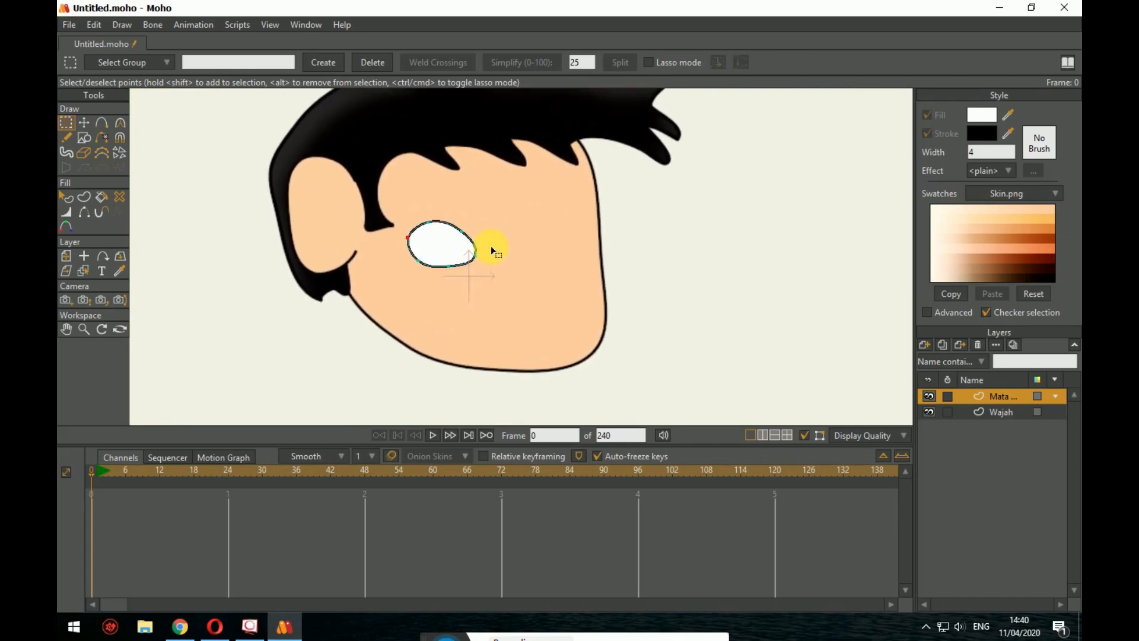
scroll(490, 246, up, 2)
scroll(498, 243, down, 3)
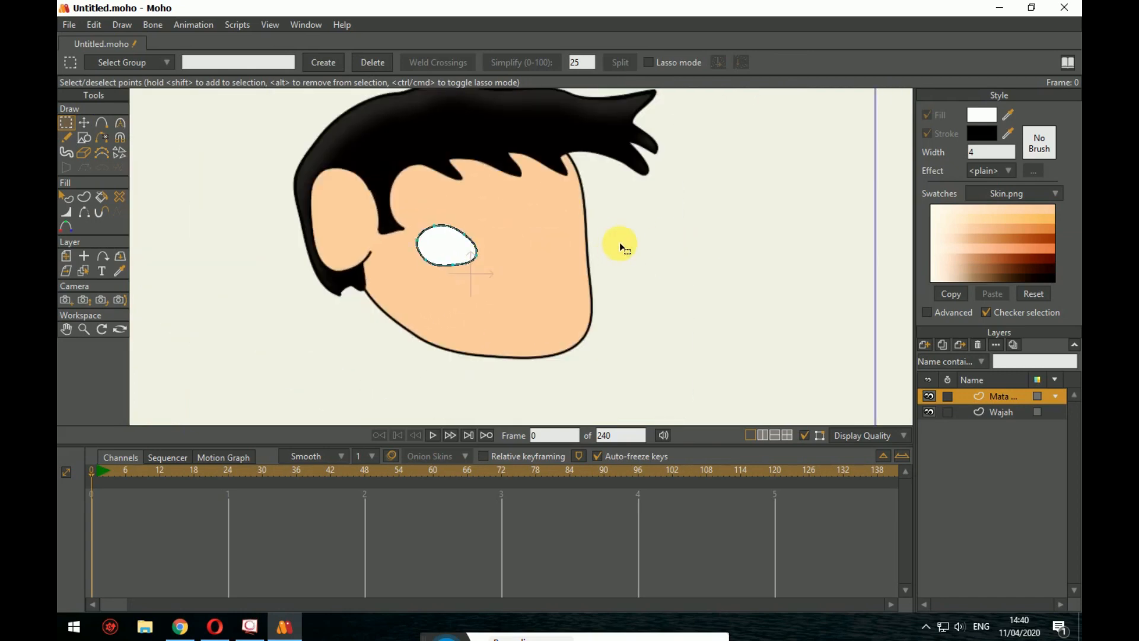
scroll(620, 242, down, 2)
scroll(621, 252, up, 3)
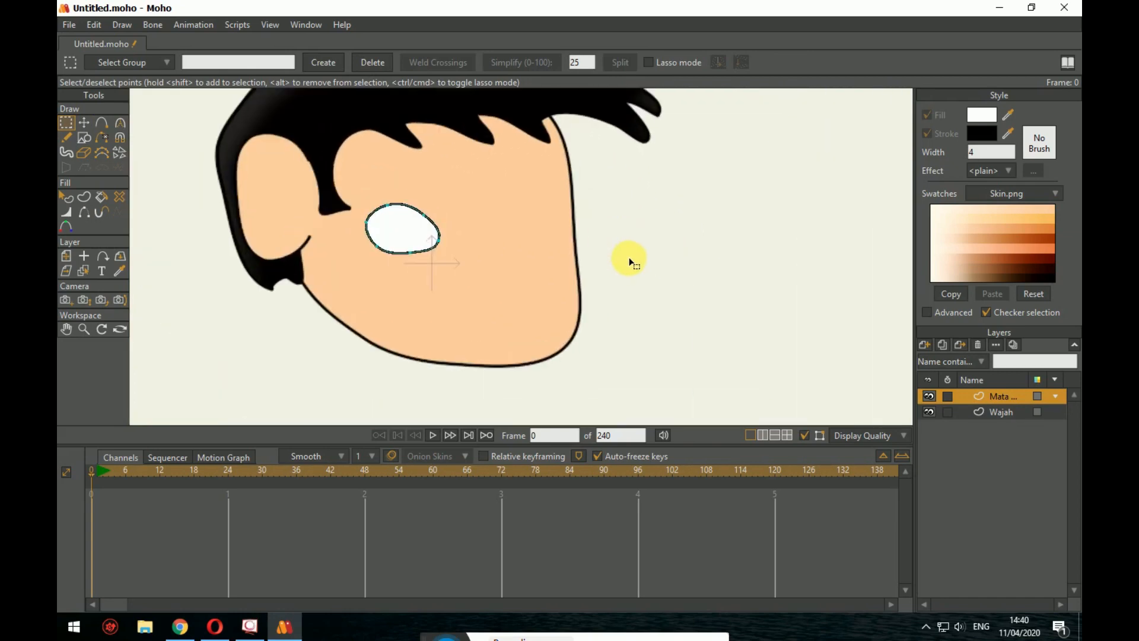
click(84, 122)
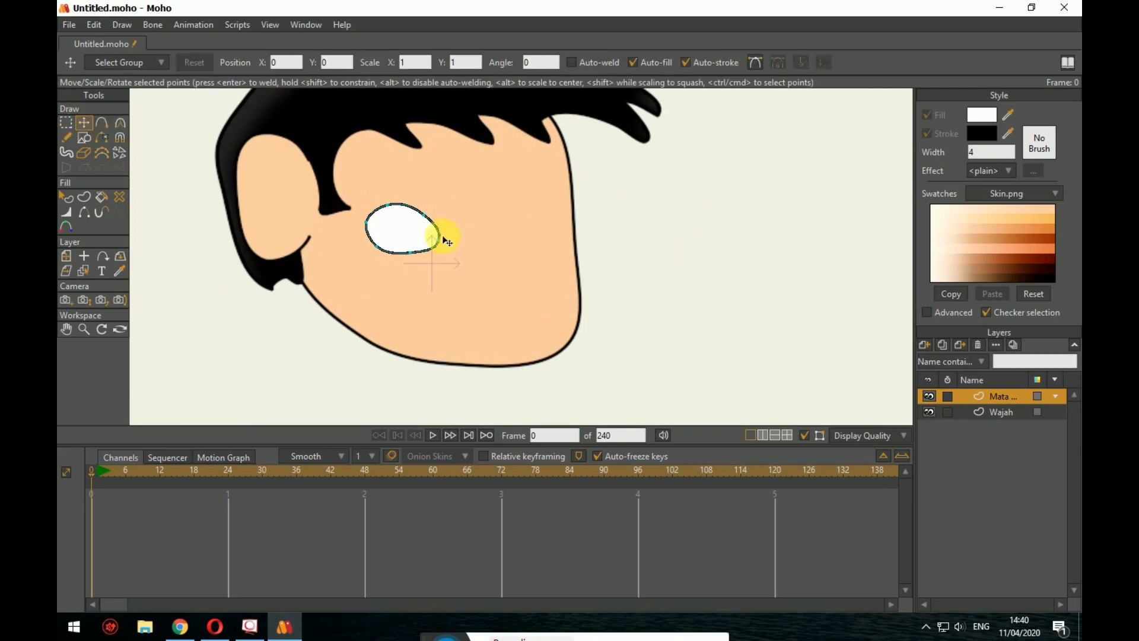
scroll(445, 235, up, 3)
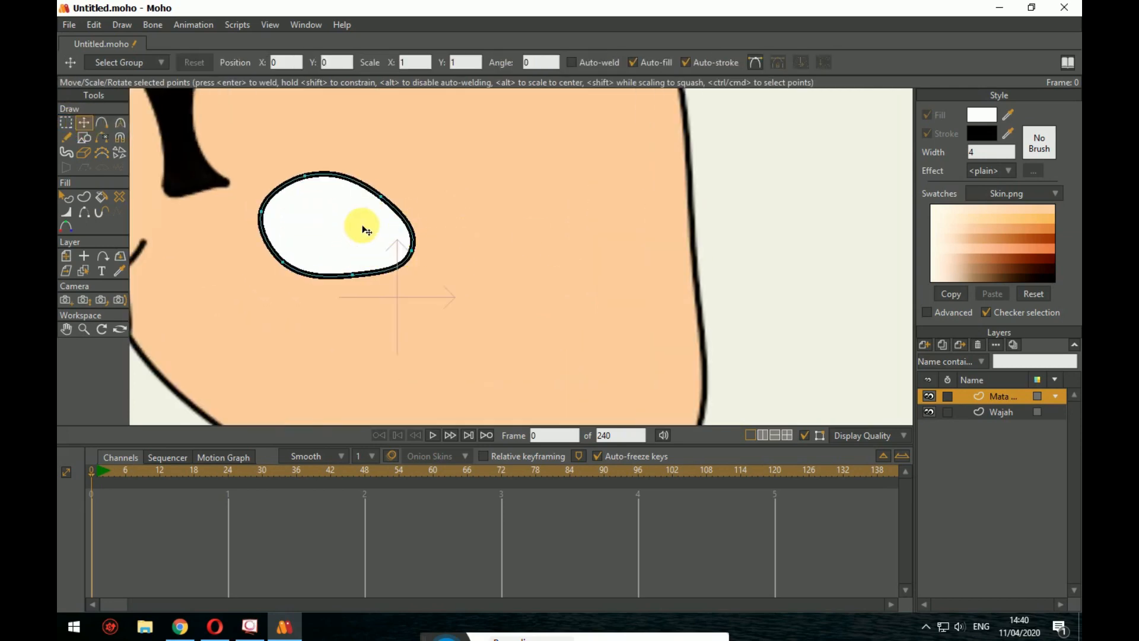
Step: Add a new vector layer named Pupil above the eye white layer
click(929, 345)
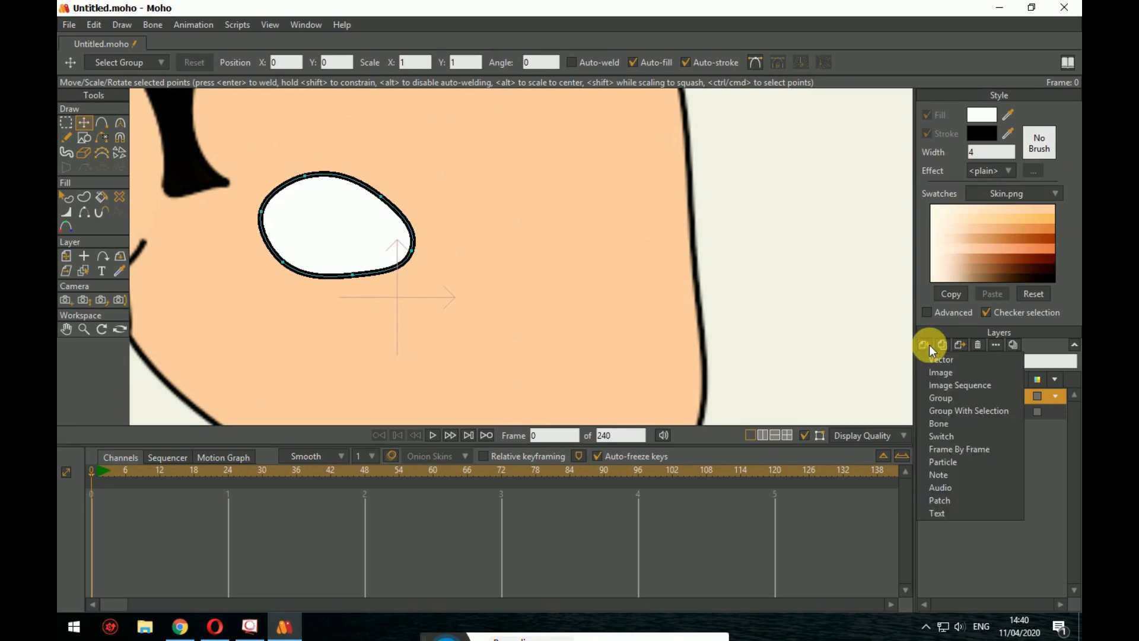
click(938, 359)
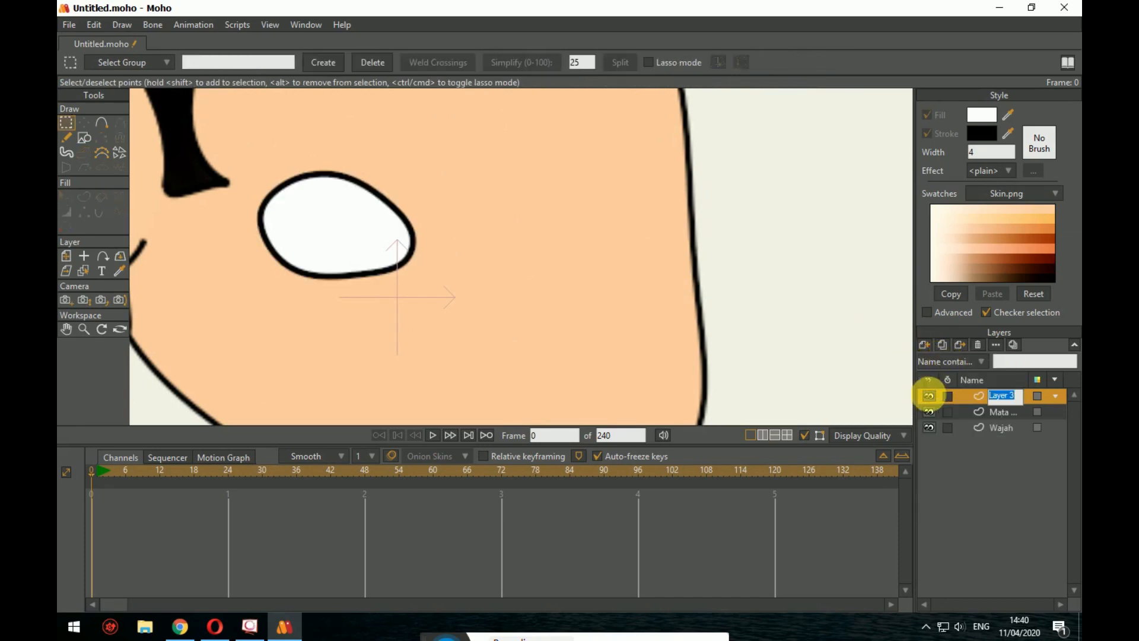
double_click(1002, 395)
text(Pupi)
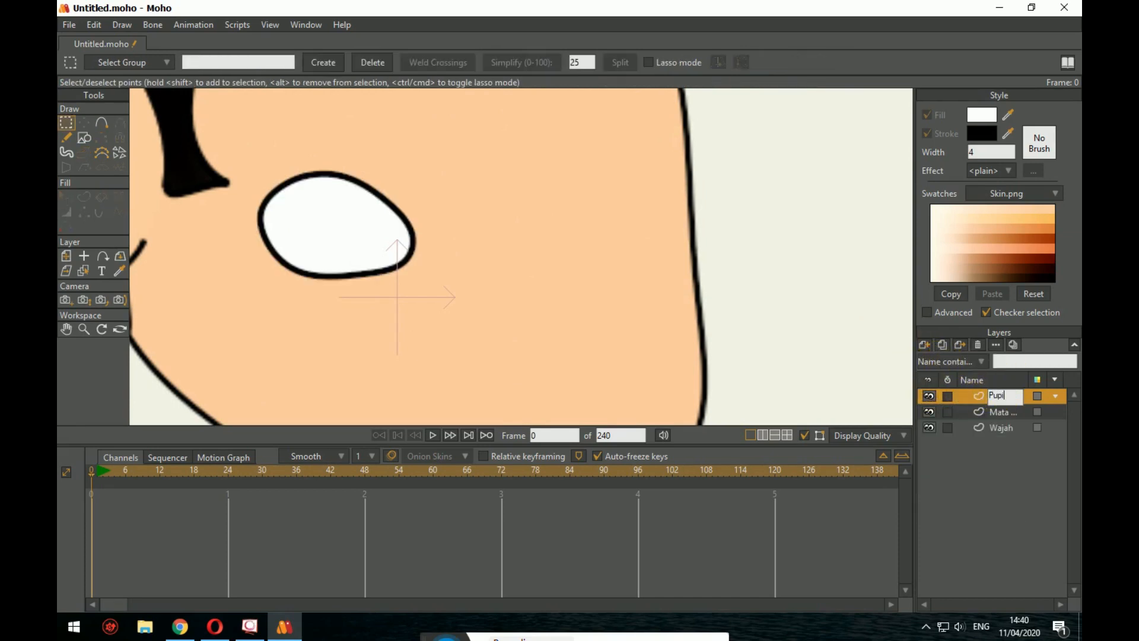
text(l)
key(Return)
Step: Draw a small circle in the middle of the eye white as the pupil, fill it with black and deselect it
click(84, 137)
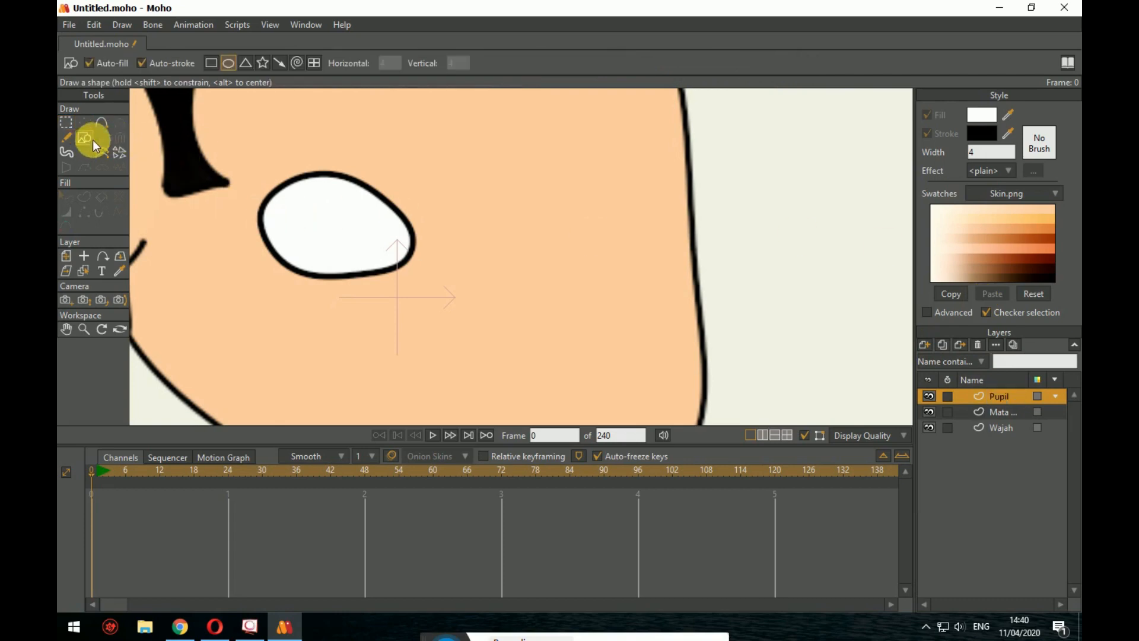
drag(315, 213, 366, 257)
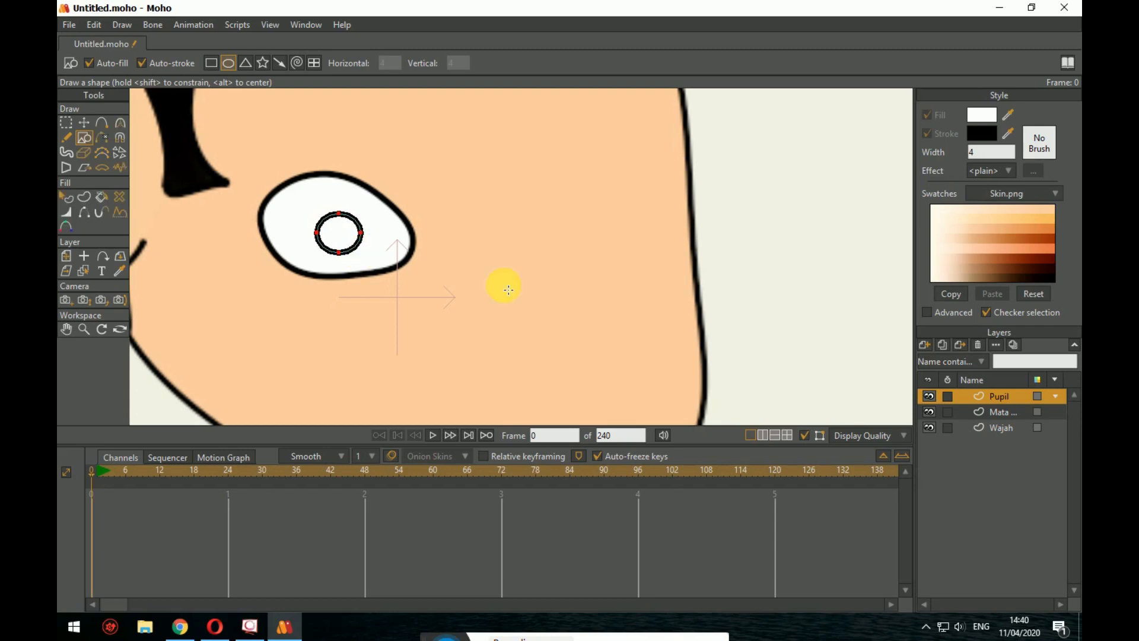
click(65, 198)
click(336, 240)
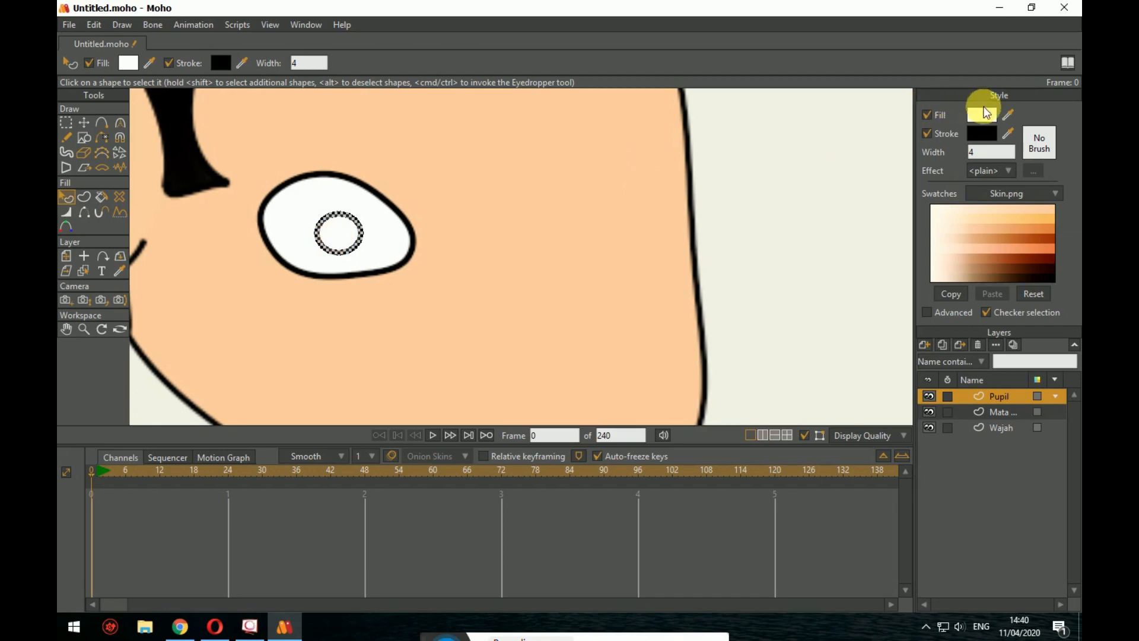
click(989, 113)
click(795, 330)
drag(795, 330, 785, 497)
click(1003, 513)
scroll(551, 363, down, 3)
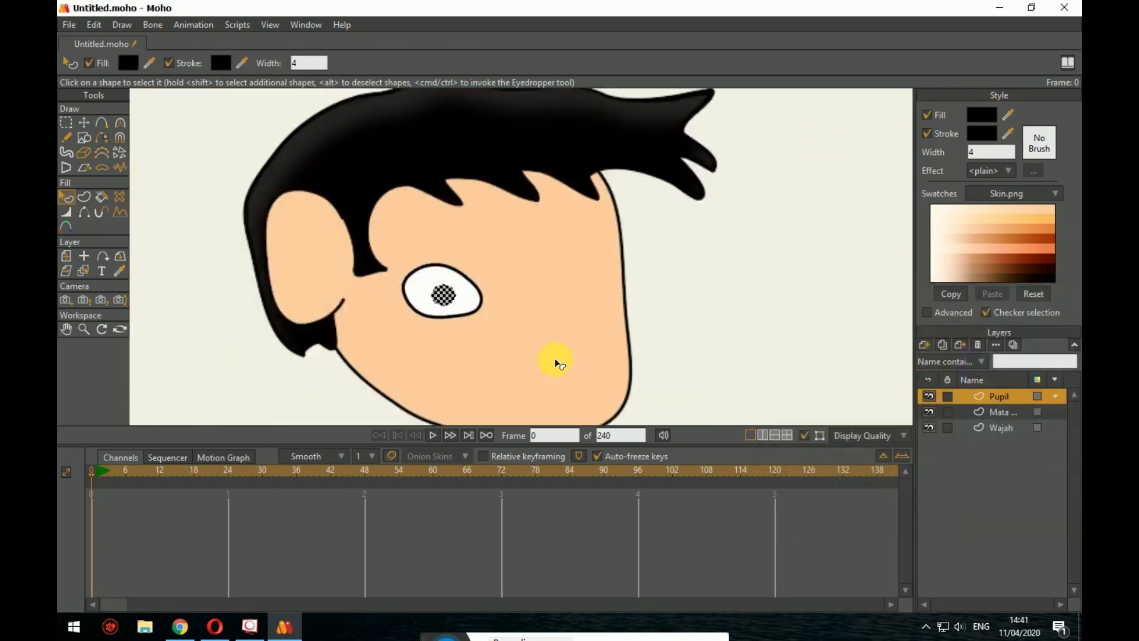
click(650, 329)
Step: Draw a small upright oval highlight with white fill inside the pupil and shift it toward the ear side
scroll(590, 320, up, 5)
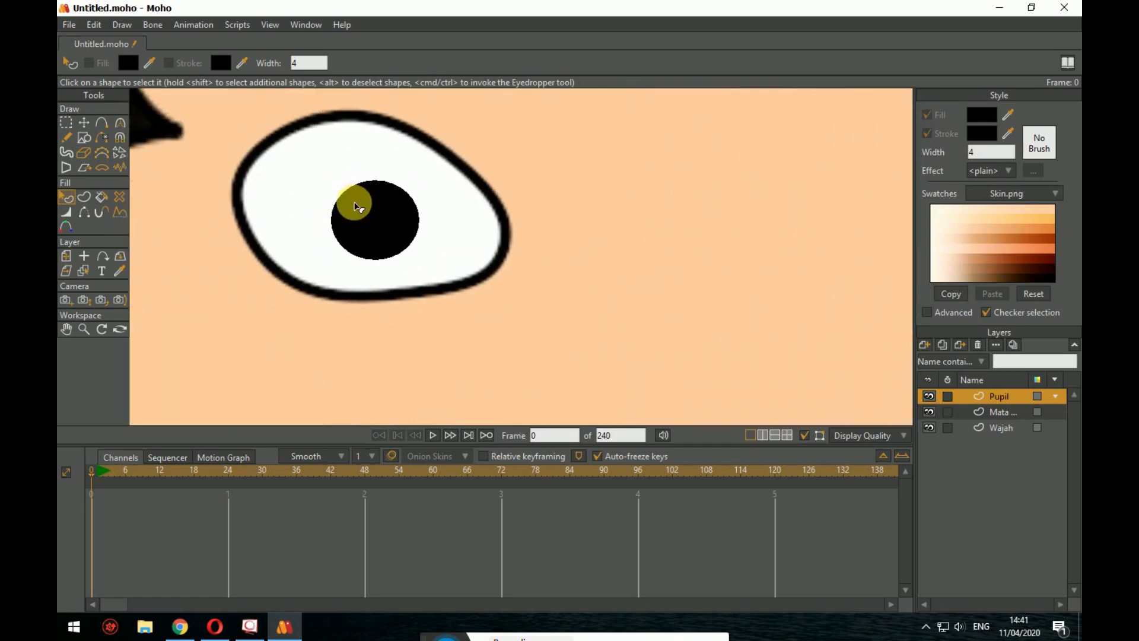
click(83, 137)
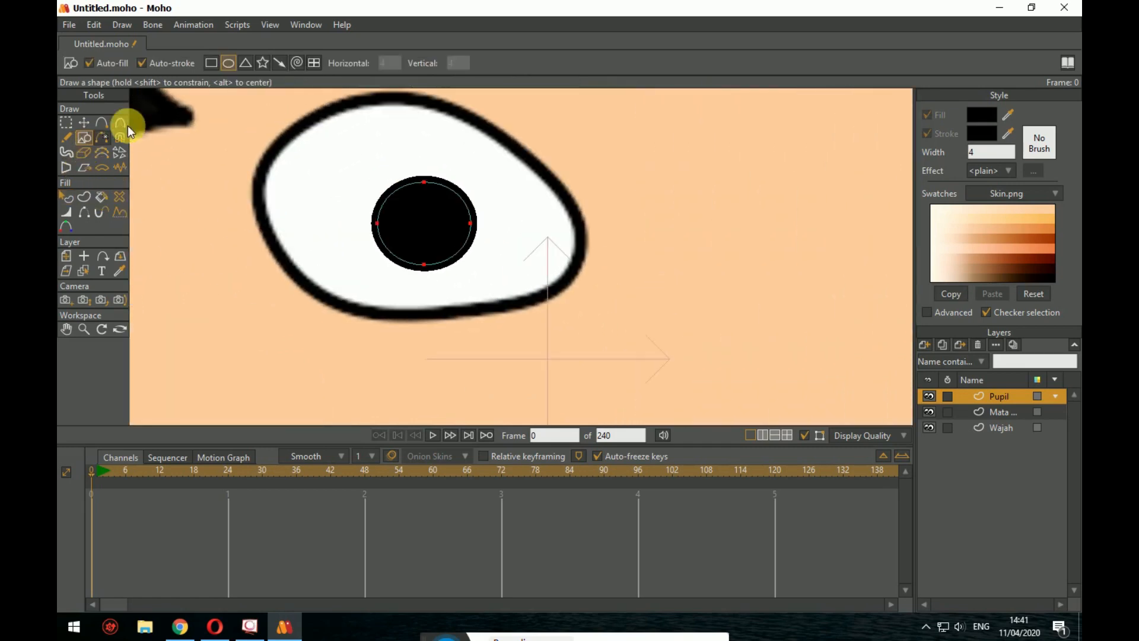
click(985, 116)
click(984, 511)
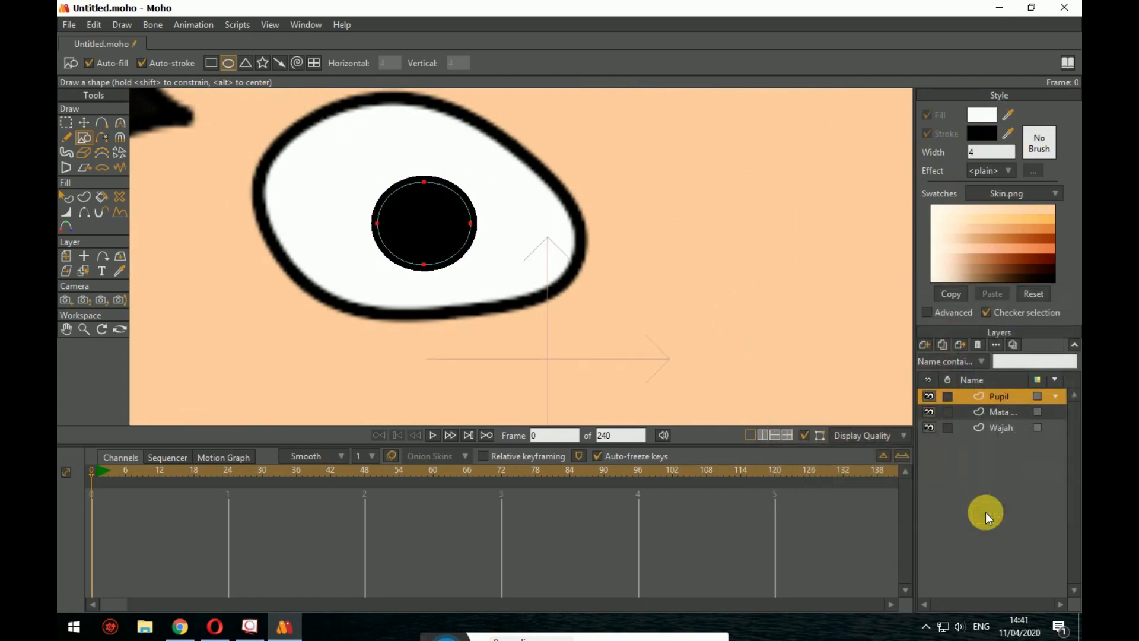
drag(406, 198, 439, 239)
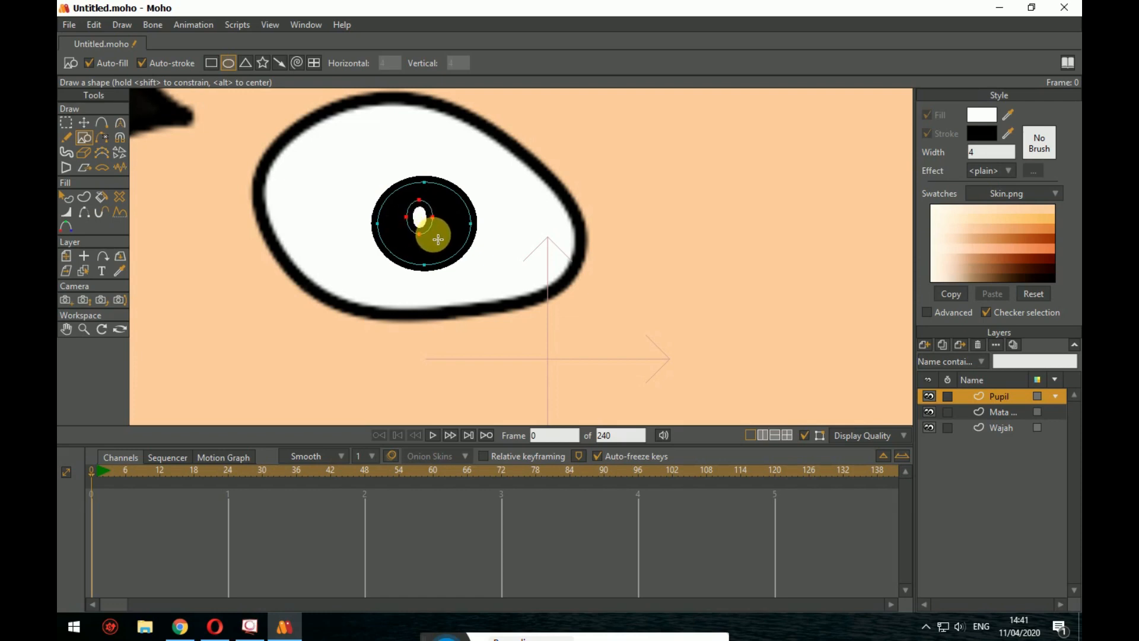
click(84, 122)
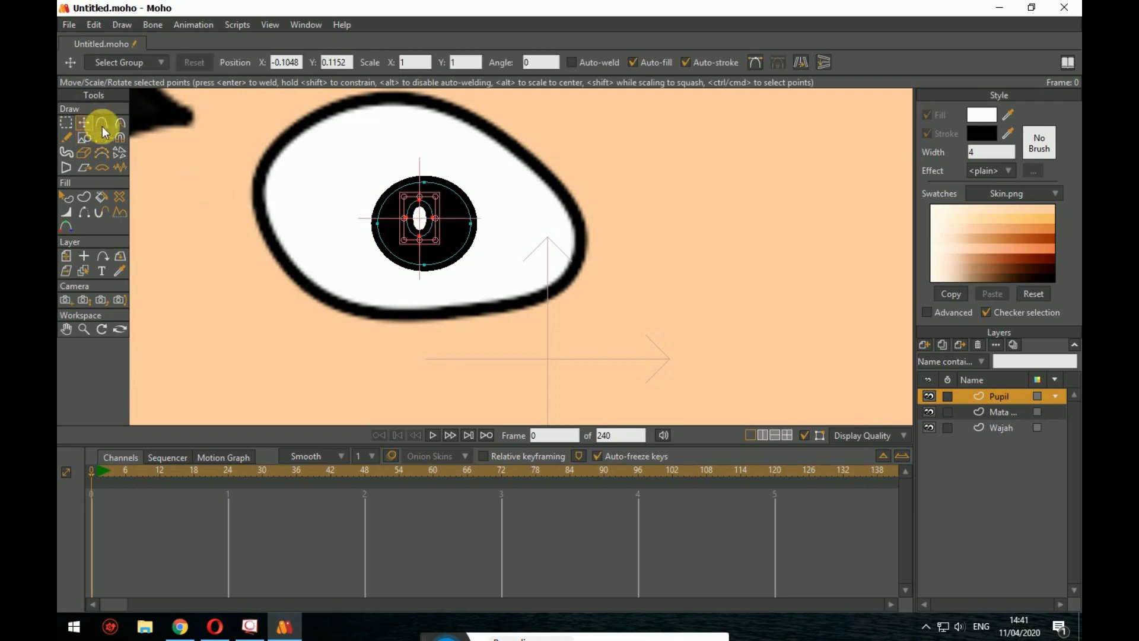
click(432, 240)
drag(429, 227, 414, 225)
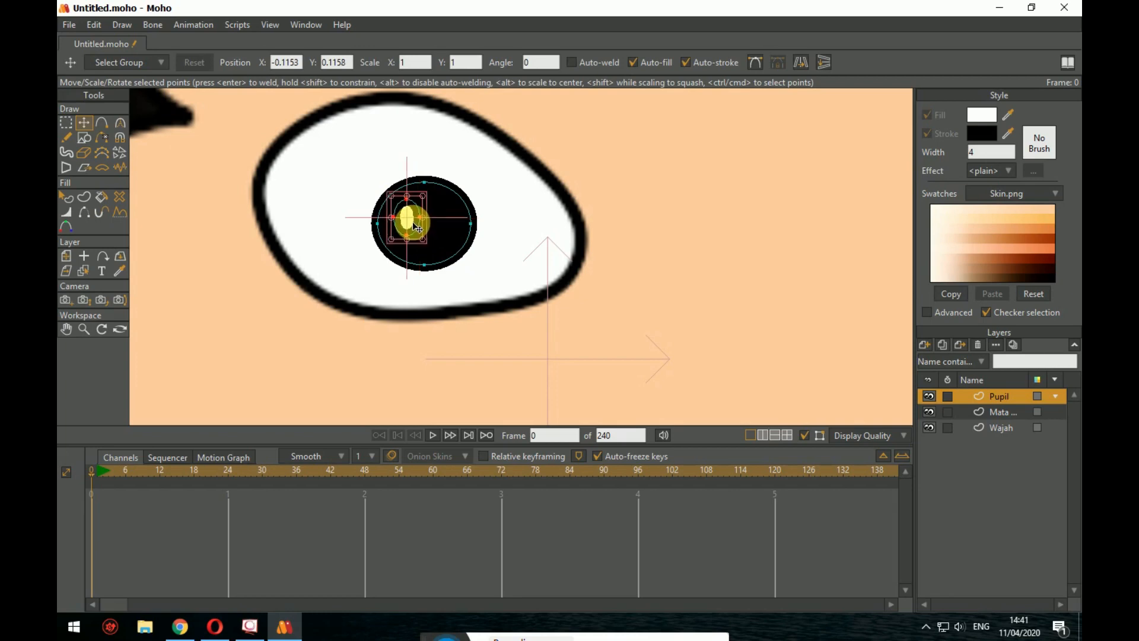
Step: Change the pupil highlight's stroke colour to white (FFFFFF)
click(981, 131)
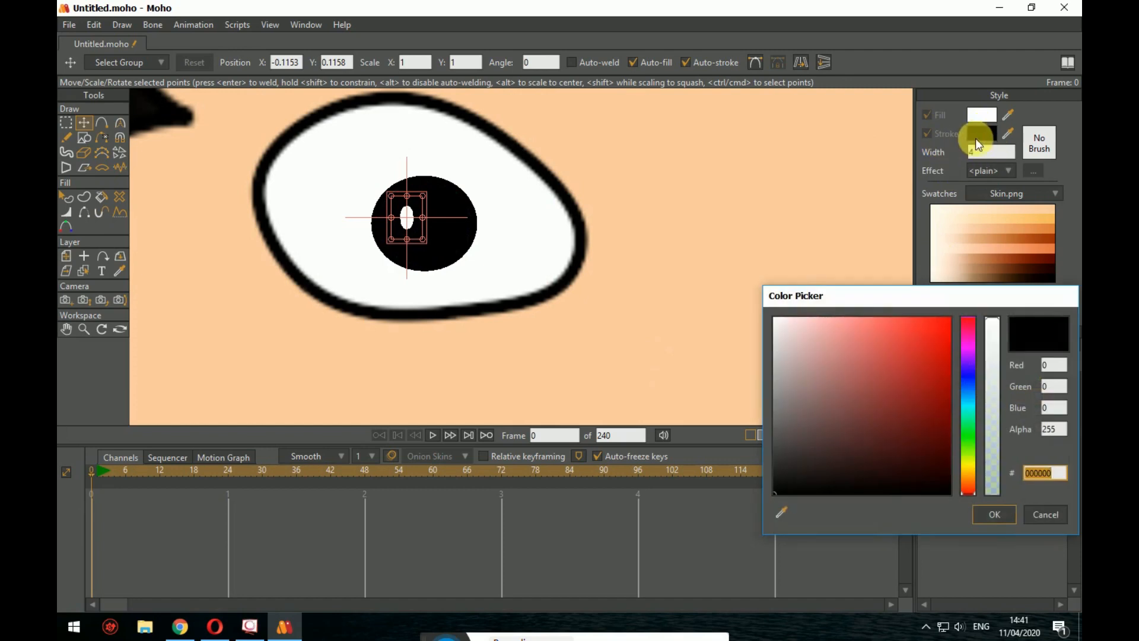
drag(864, 383, 758, 320)
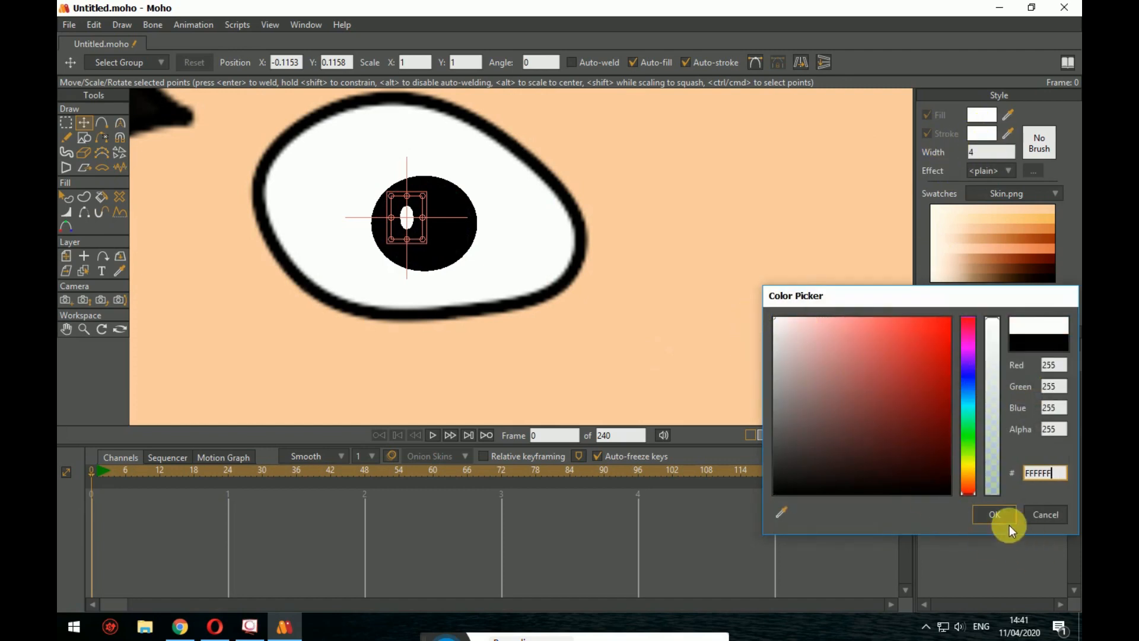
click(1008, 525)
click(65, 197)
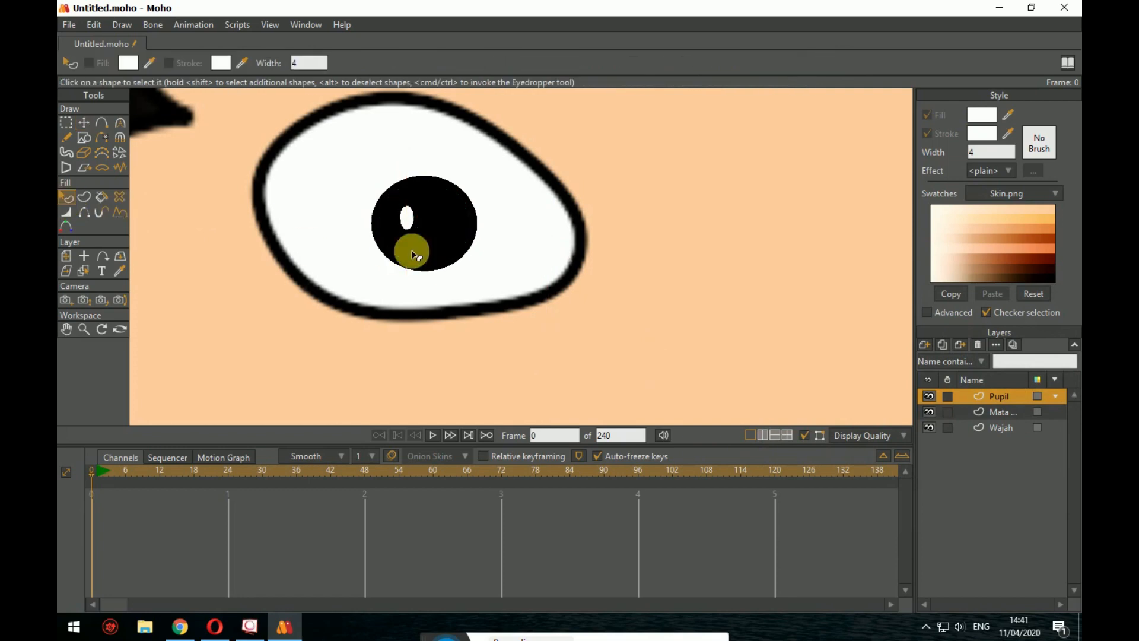
click(415, 225)
click(981, 134)
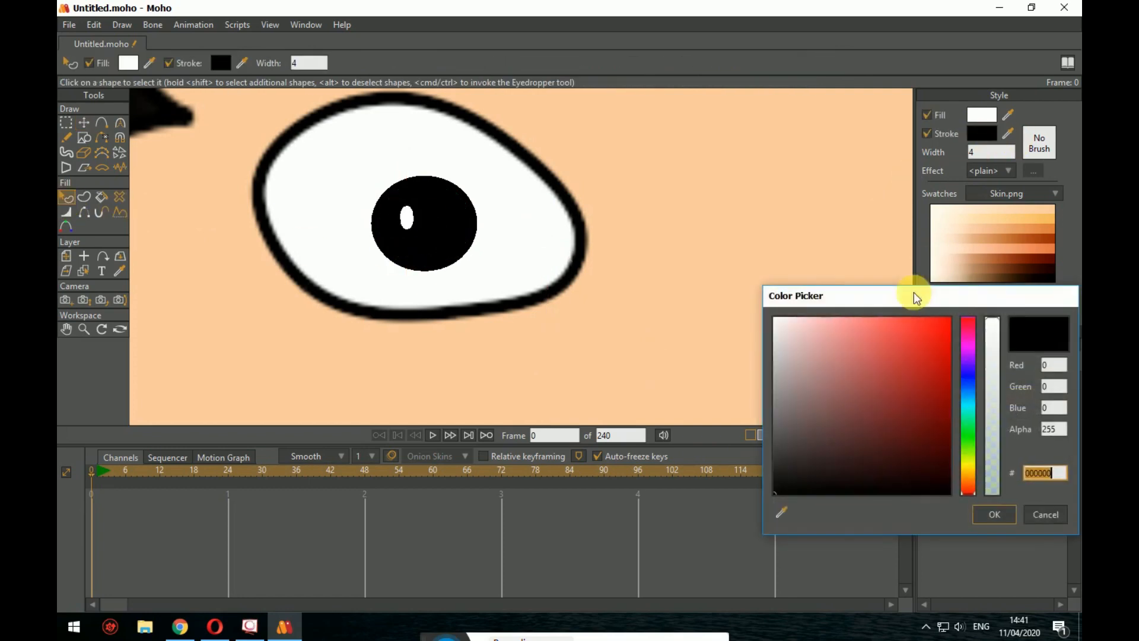
click(757, 321)
click(994, 515)
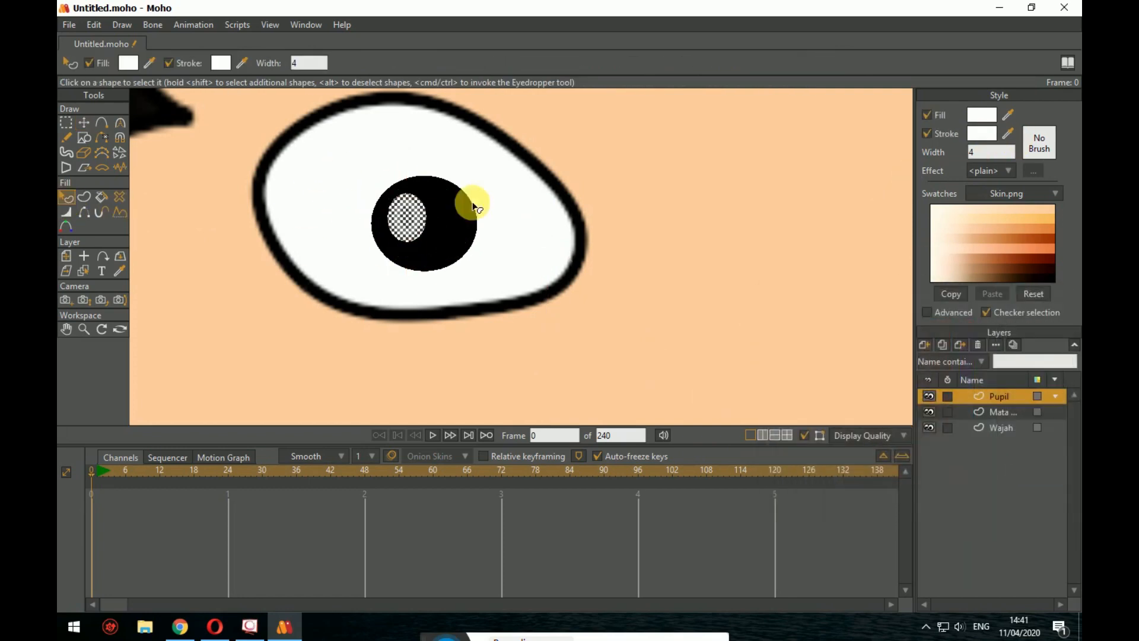
click(423, 218)
Step: Reshape the highlight into a curved bean following the pupil's upper edge on the ear side, and deselect the pupil points
click(84, 123)
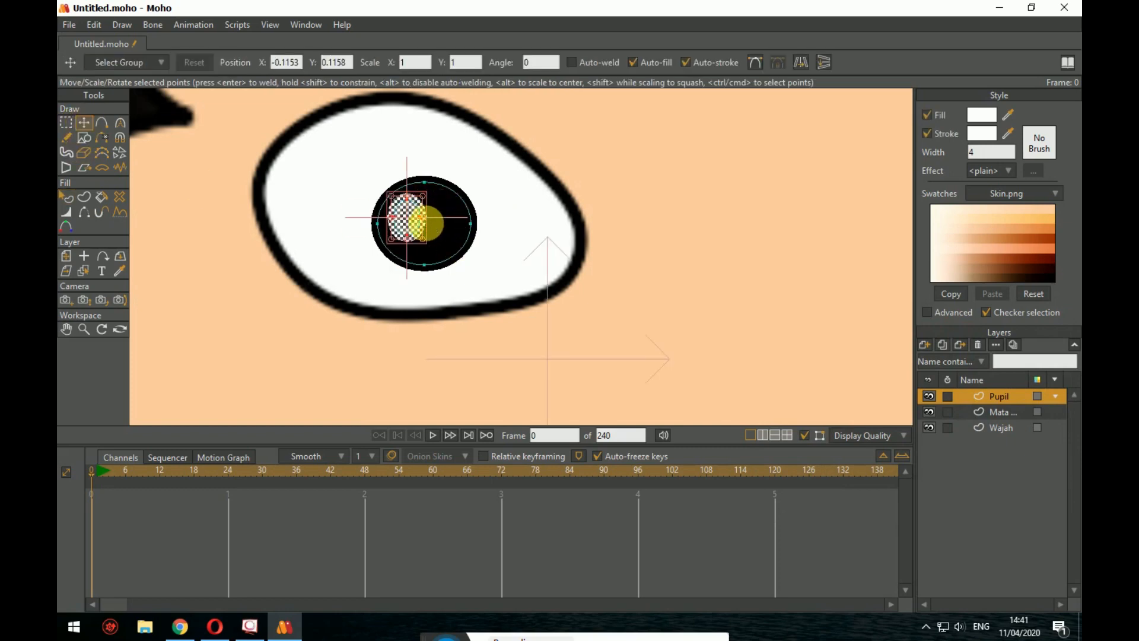
scroll(426, 224, up, 3)
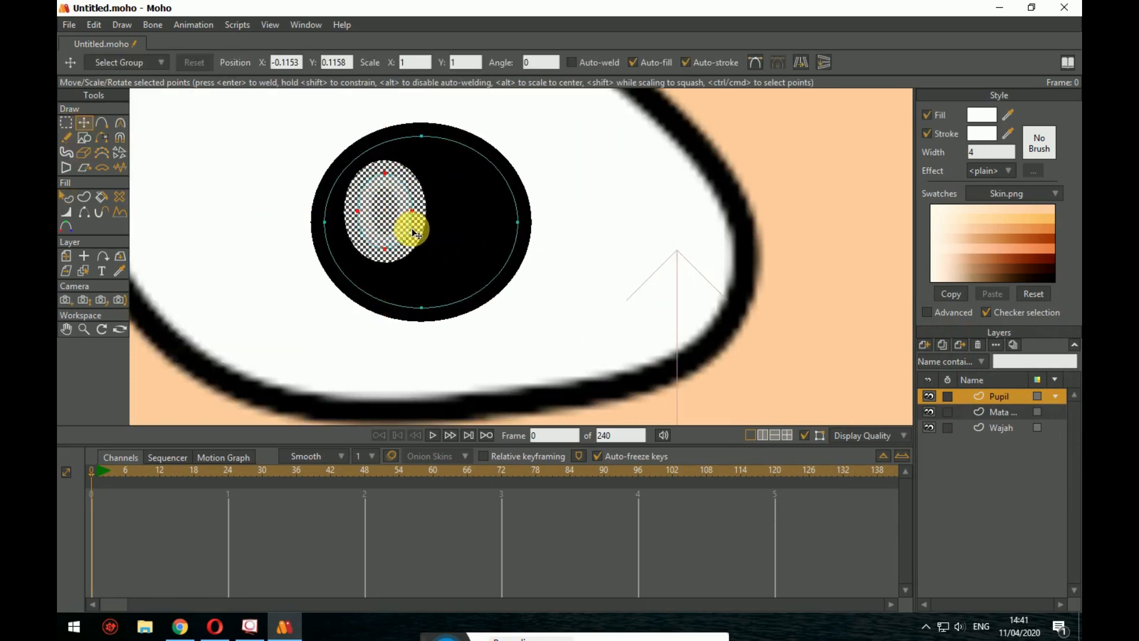
drag(412, 229, 392, 215)
click(443, 203)
click(415, 213)
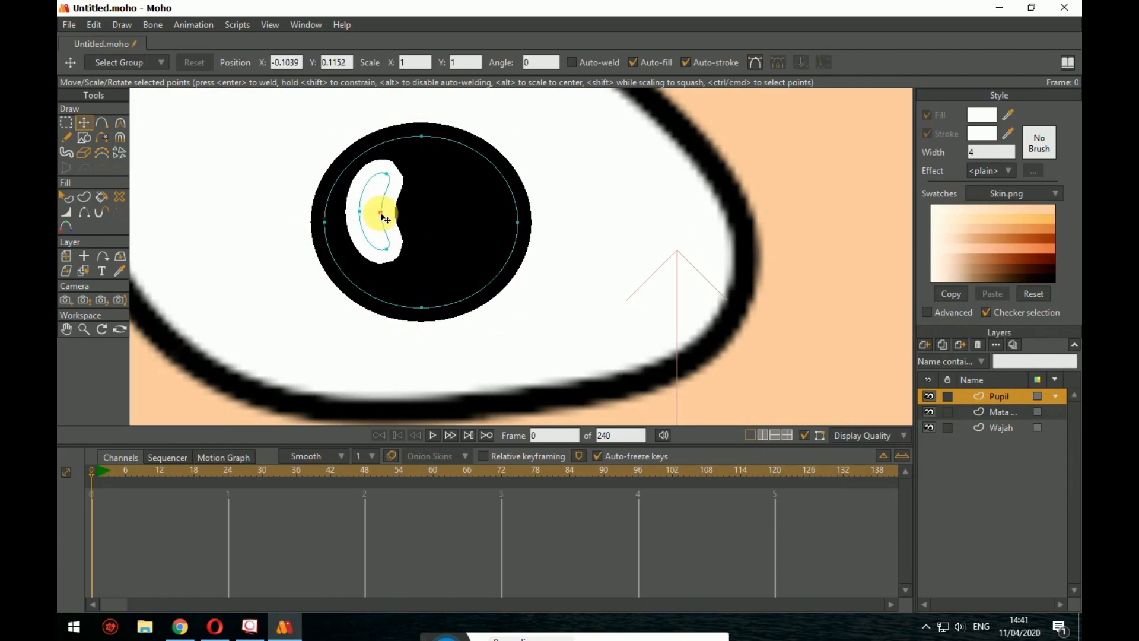
double_click(393, 200)
mouse_move(386, 196)
mouse_down()
mouse_move(397, 204)
mouse_move(394, 177)
mouse_move(410, 187)
mouse_move(407, 173)
mouse_move(392, 192)
mouse_up()
click(456, 217)
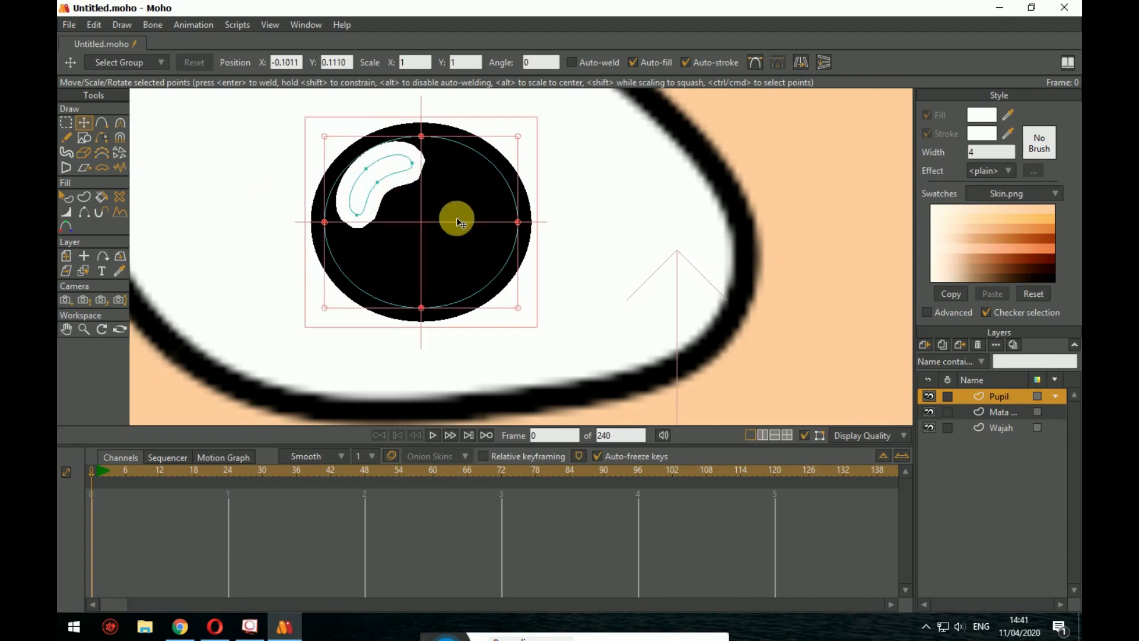
scroll(457, 217, down, 8)
click(217, 375)
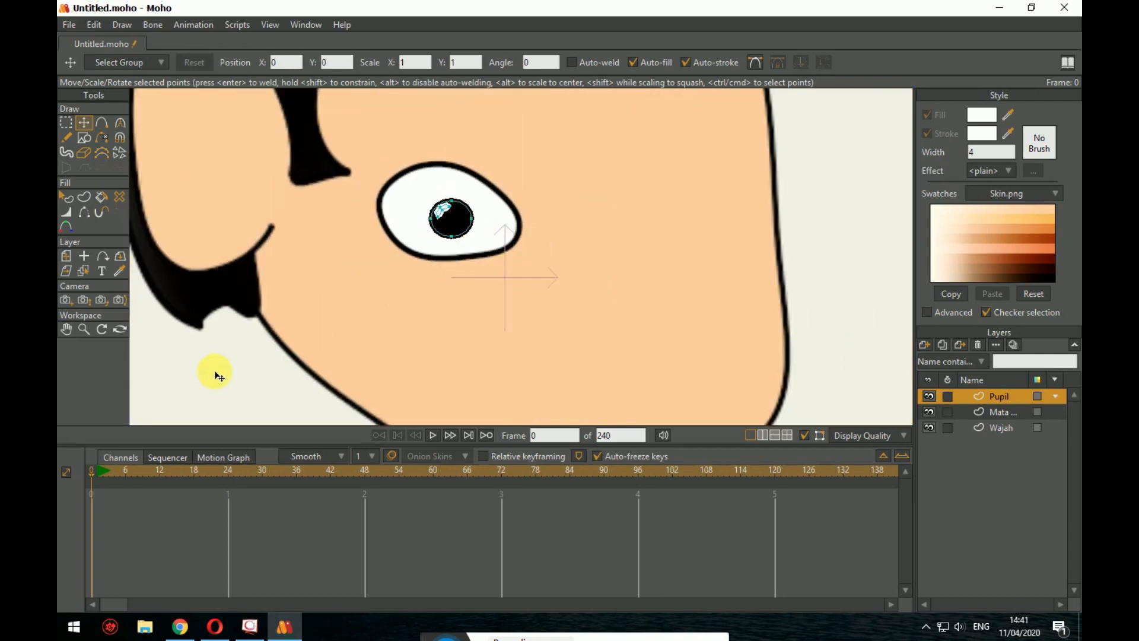
click(66, 196)
scroll(509, 279, down, 4)
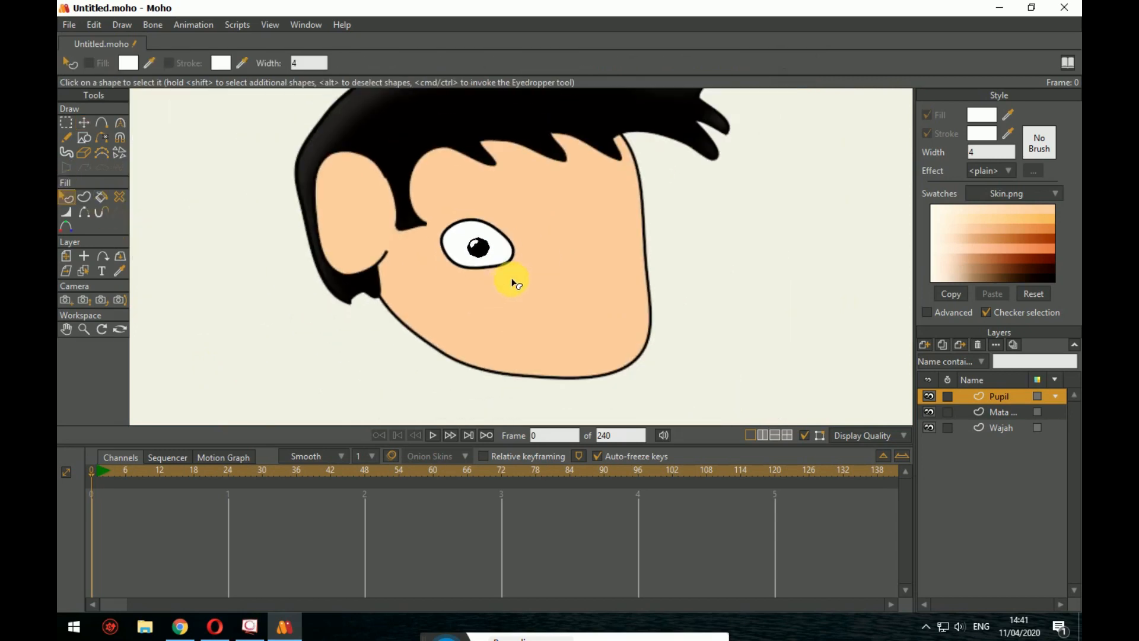
scroll(552, 288, up, 5)
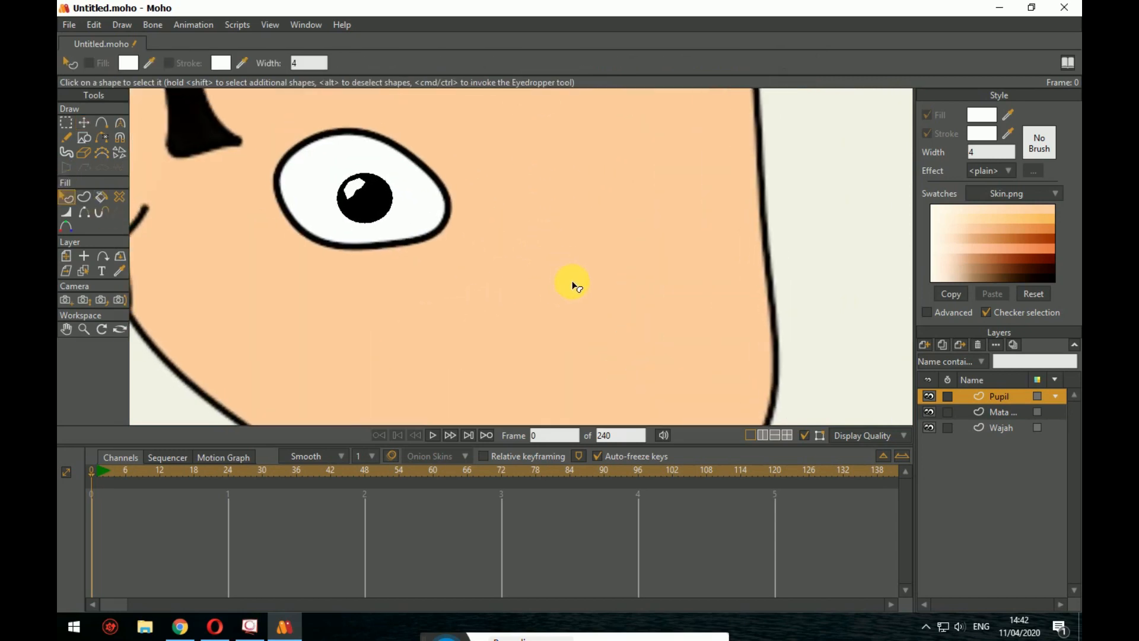
Step: Select all points of the pupil and its highlight on layer Pupil
scroll(561, 293, down, 4)
scroll(561, 293, up, 2)
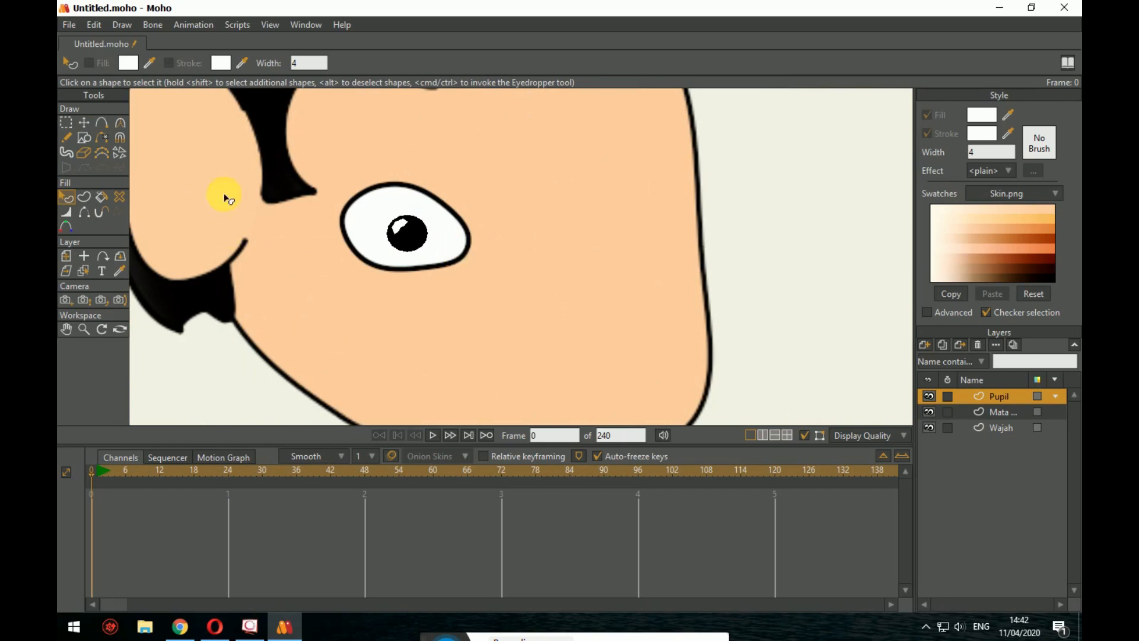
click(66, 123)
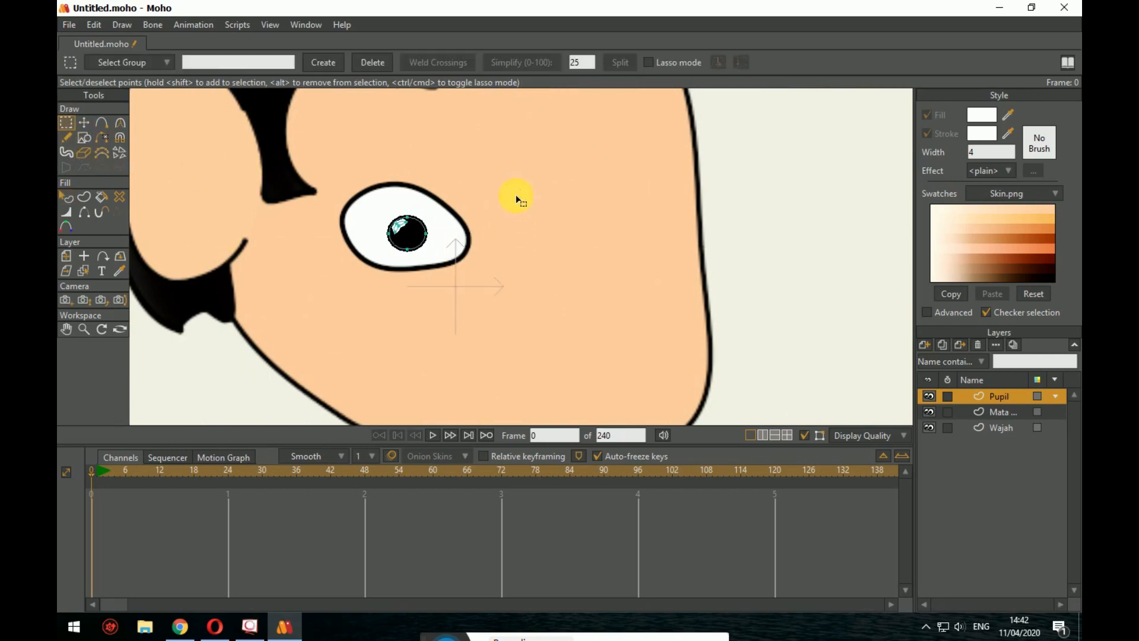
drag(516, 198, 350, 292)
drag(526, 166, 321, 304)
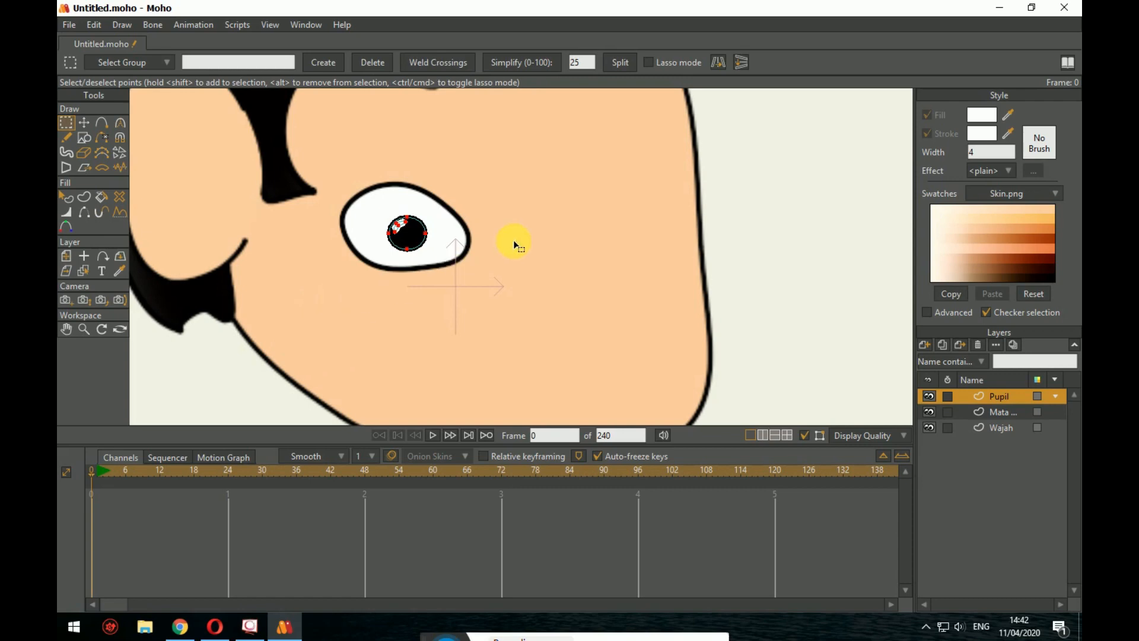
Step: Duplicate the eye white on layer Mata Putih and place the copy level with the original, toward the front of the face
click(1009, 416)
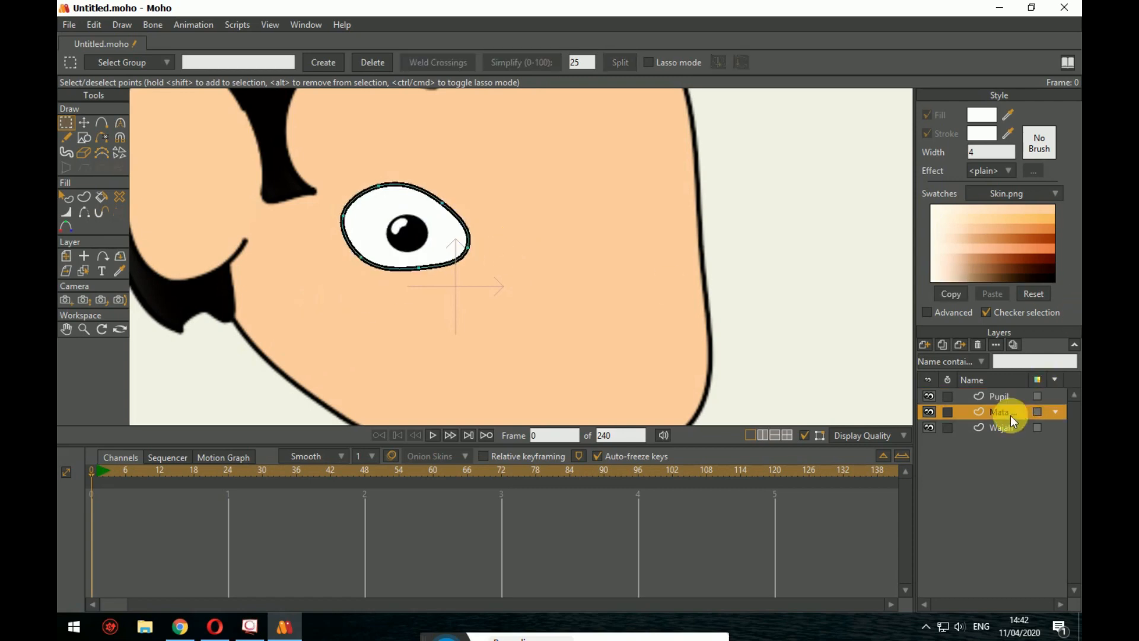
drag(558, 150, 333, 298)
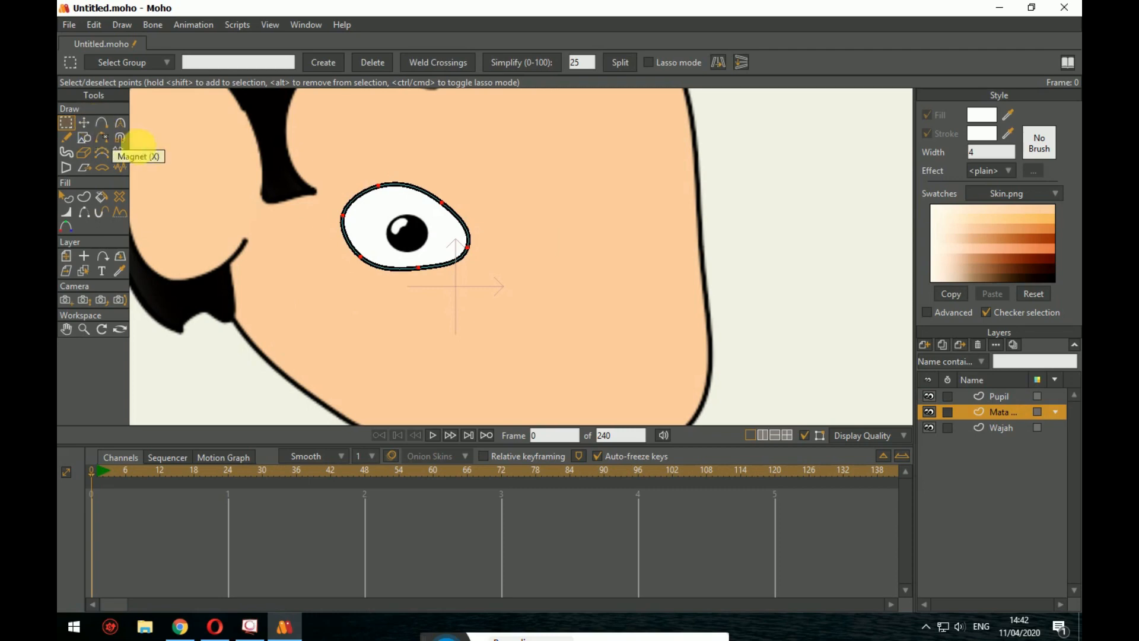
click(84, 123)
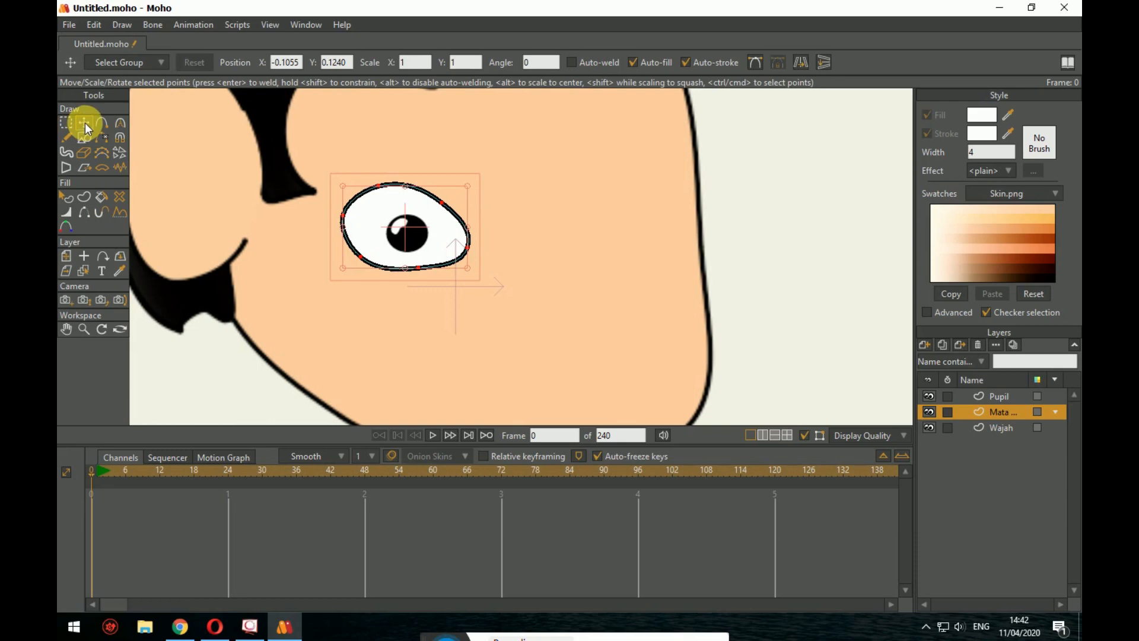
drag(438, 226, 677, 271)
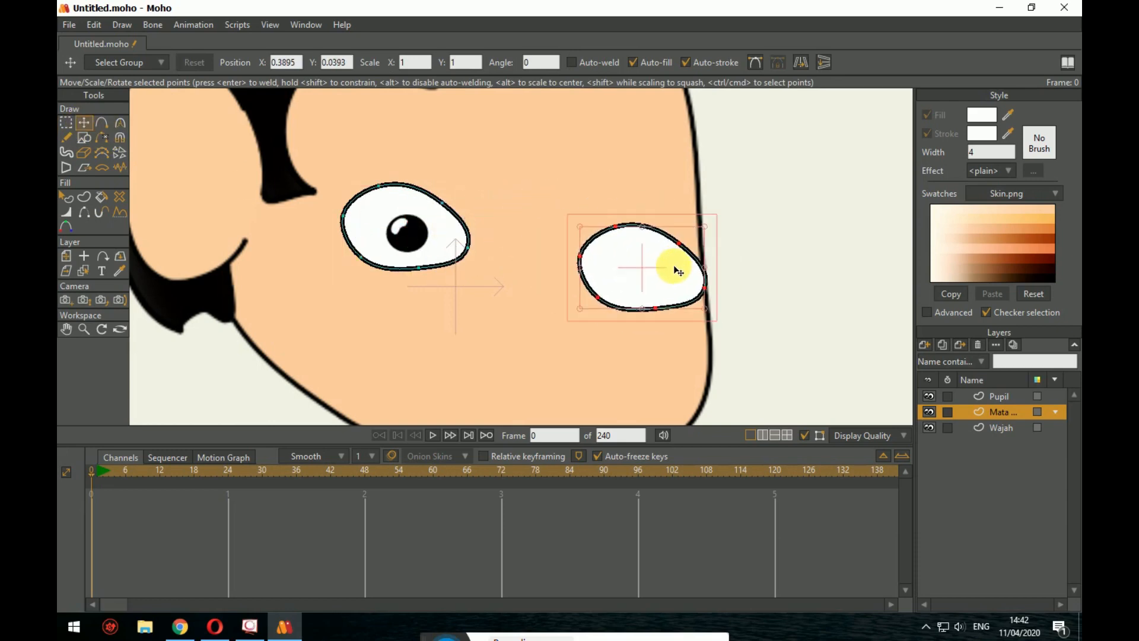
key(ctrl+z)
drag(449, 243, 624, 287)
drag(627, 285, 630, 284)
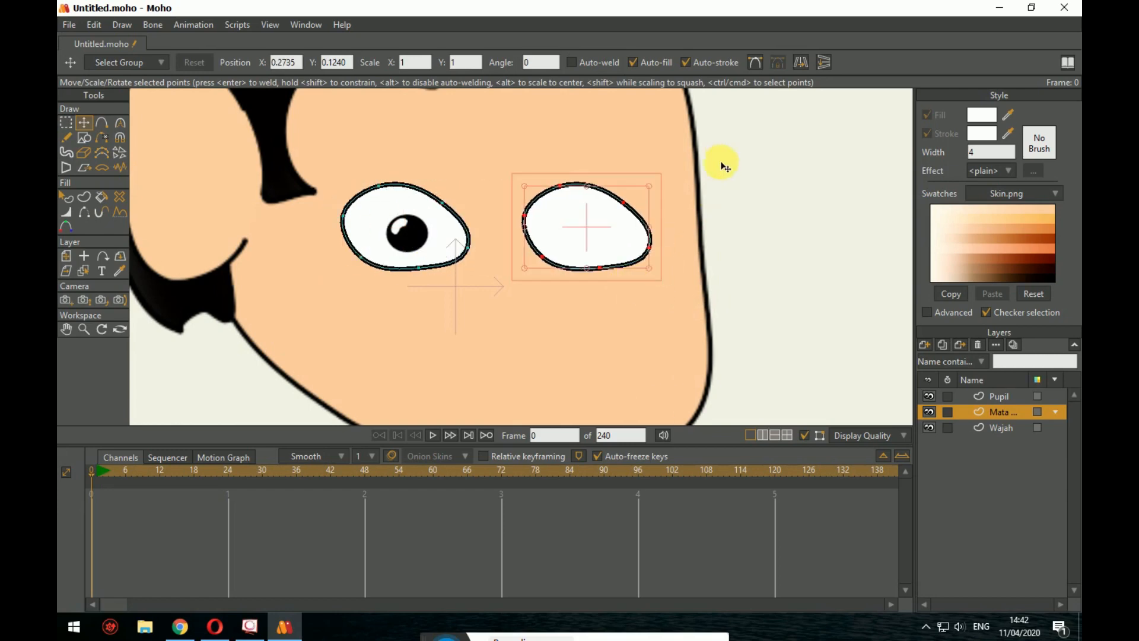
Step: Flip the copied eye white horizontally, adjust its position slightly and deselect it
click(794, 63)
drag(595, 239, 604, 248)
click(856, 280)
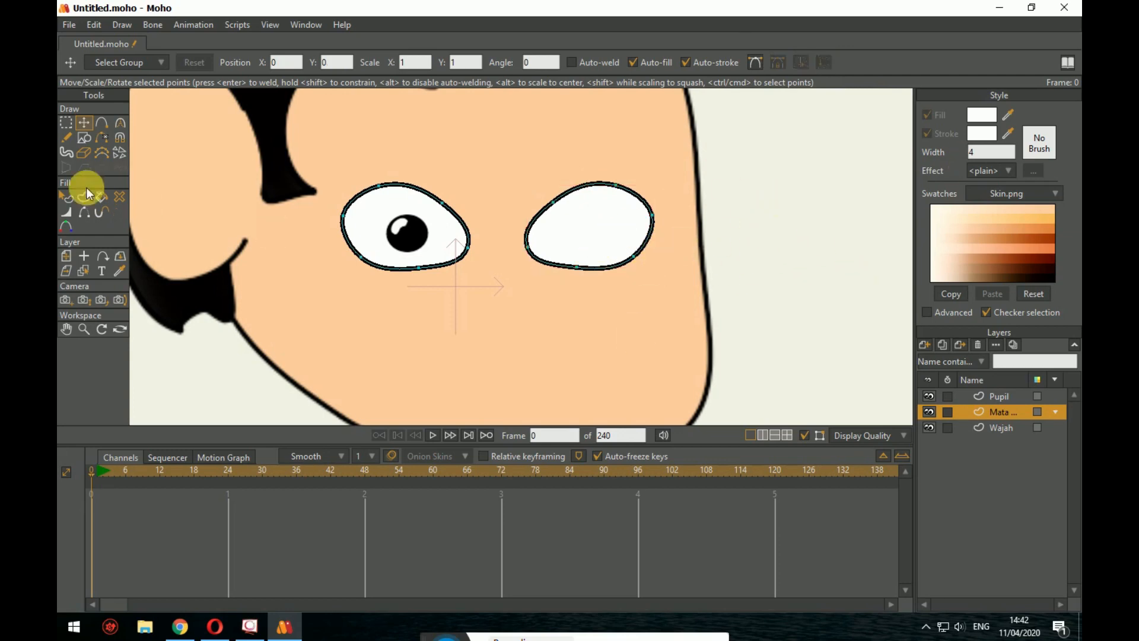
Step: Duplicate the pupil with its highlight on layer Pupil, place the copy inside the second eye white and deselect it
click(1002, 396)
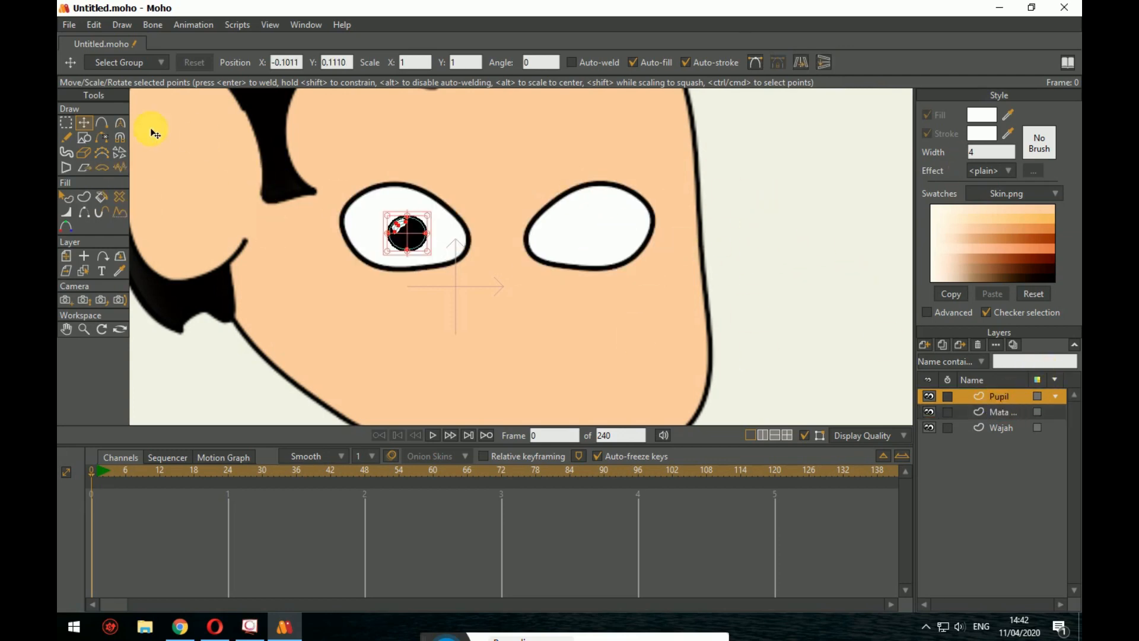
click(67, 125)
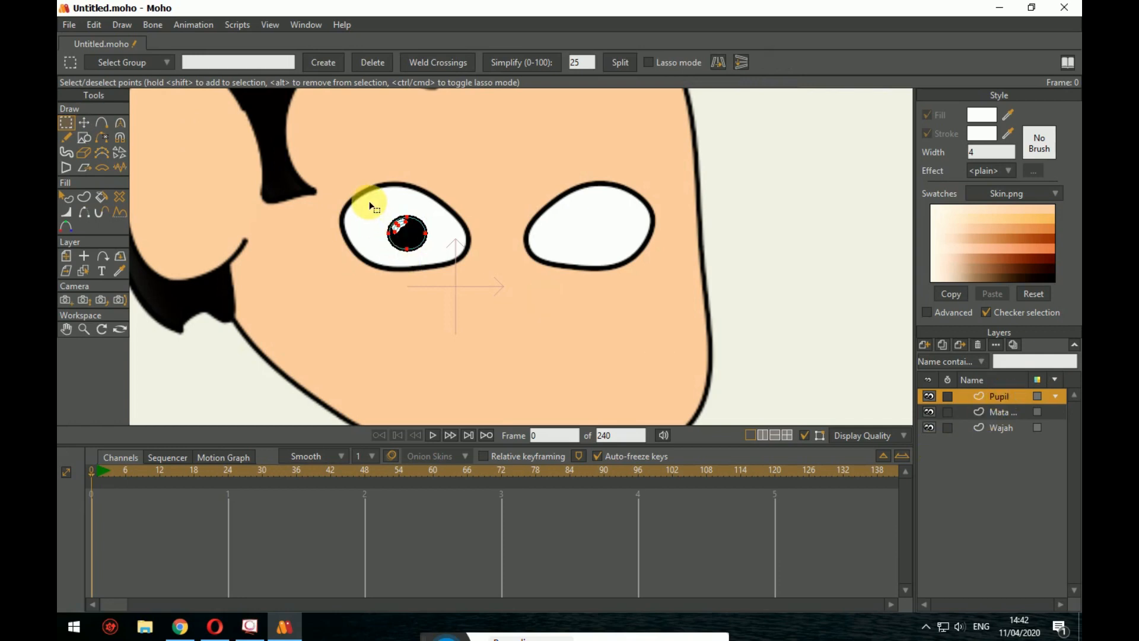
drag(367, 201, 433, 248)
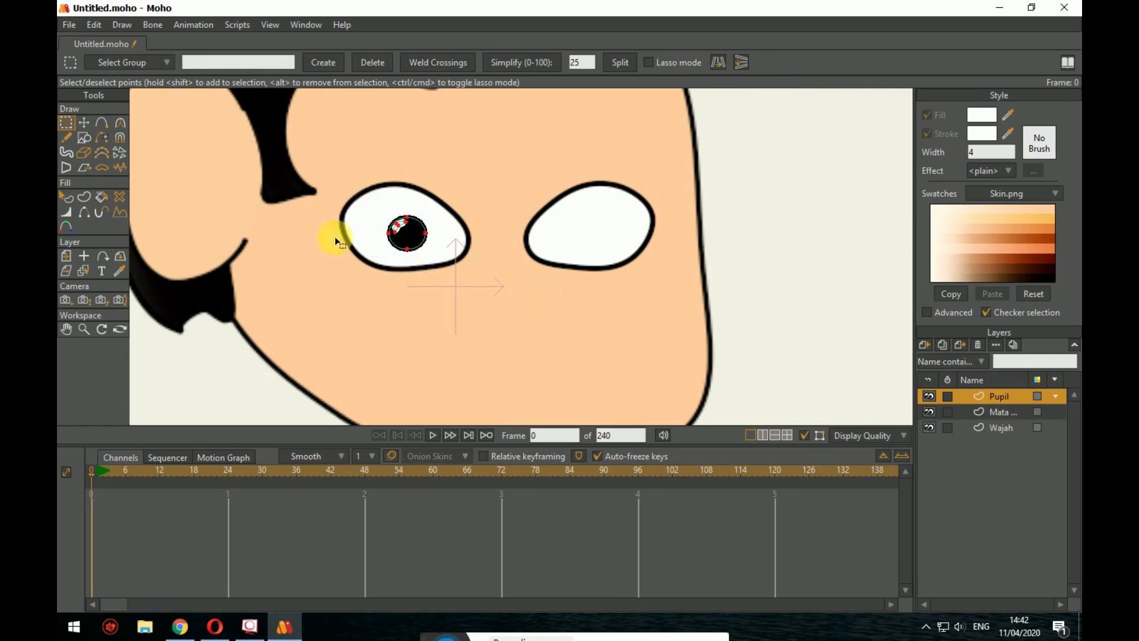
click(85, 122)
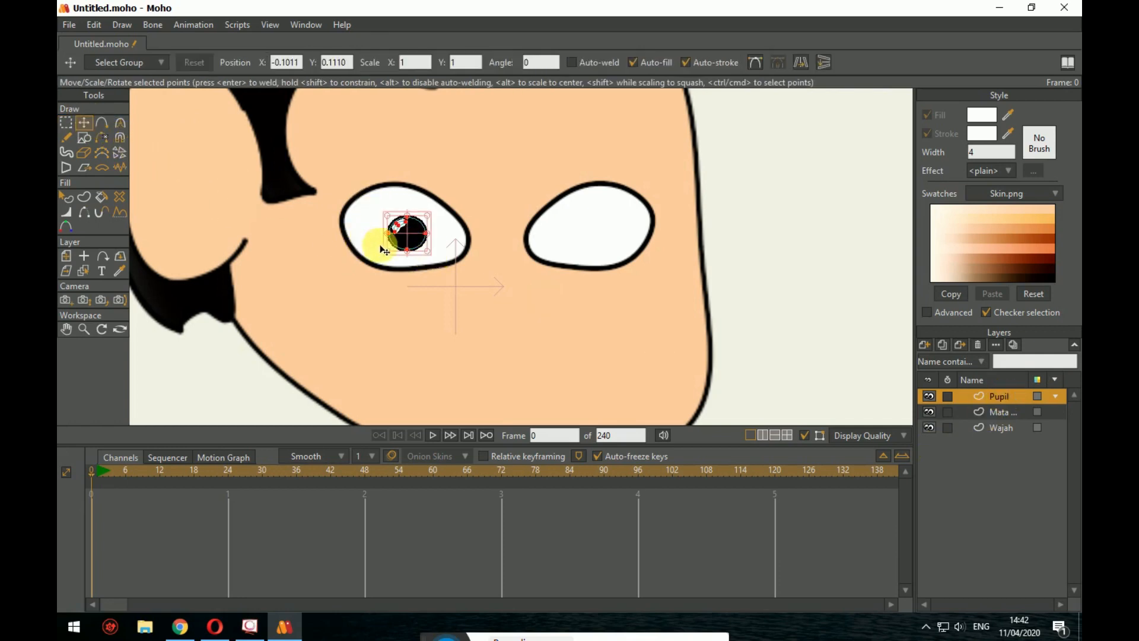
drag(419, 245, 595, 245)
click(758, 266)
Step: Examine the pair of eyes close up and in relation to the whole head, without point overlays
scroll(762, 265, down, 1)
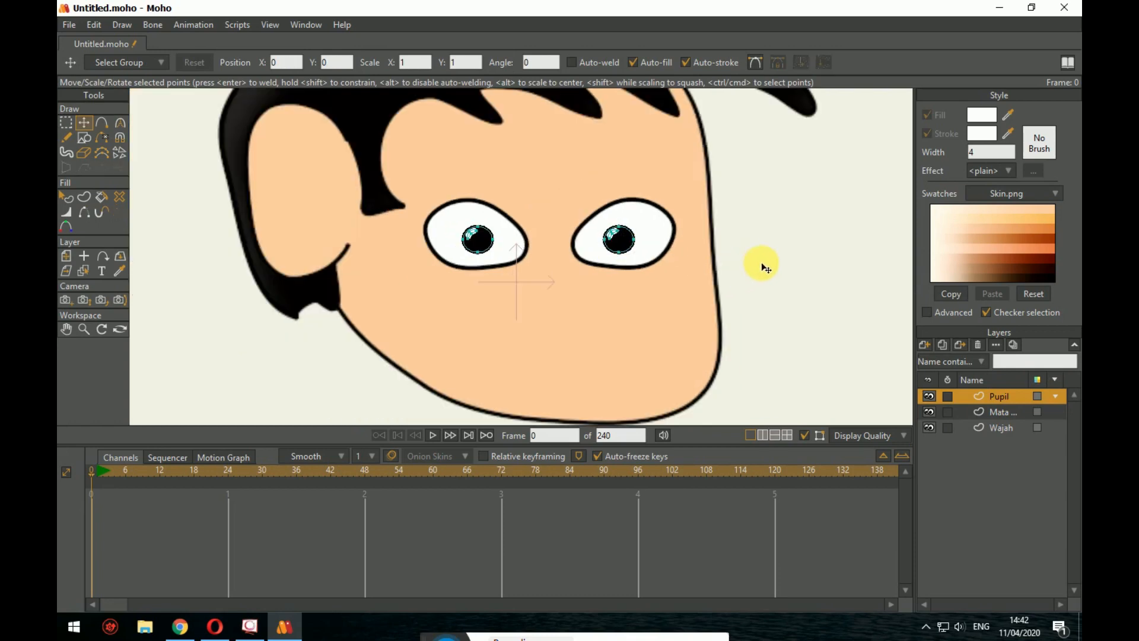
click(66, 122)
scroll(648, 267, down, 1)
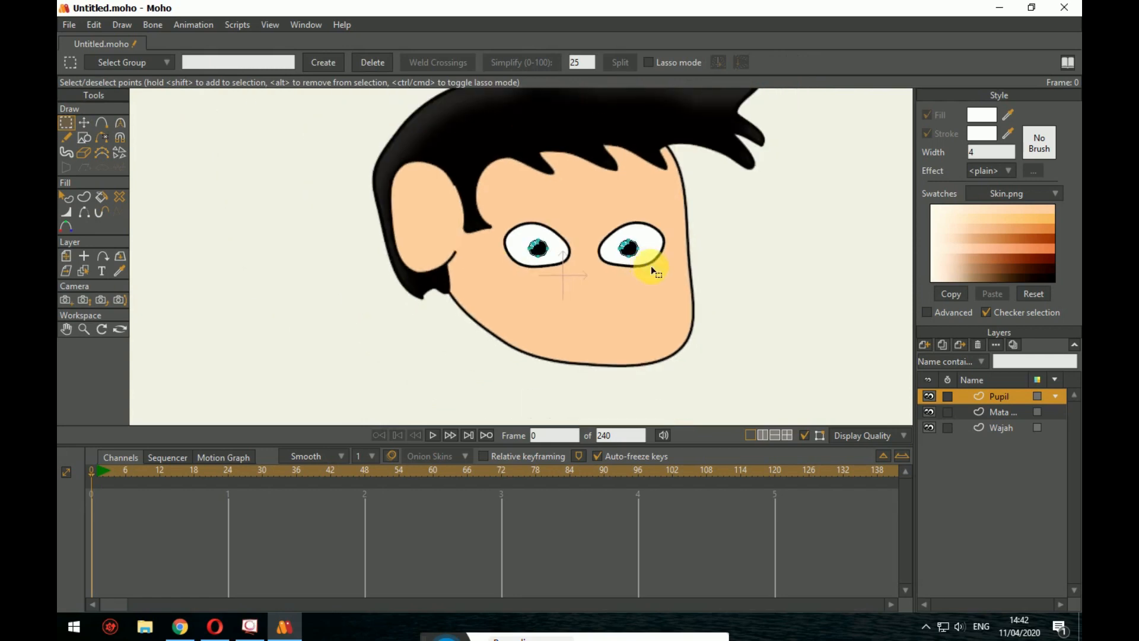
scroll(682, 322, up, 2)
scroll(722, 324, down, 3)
scroll(752, 305, up, 2)
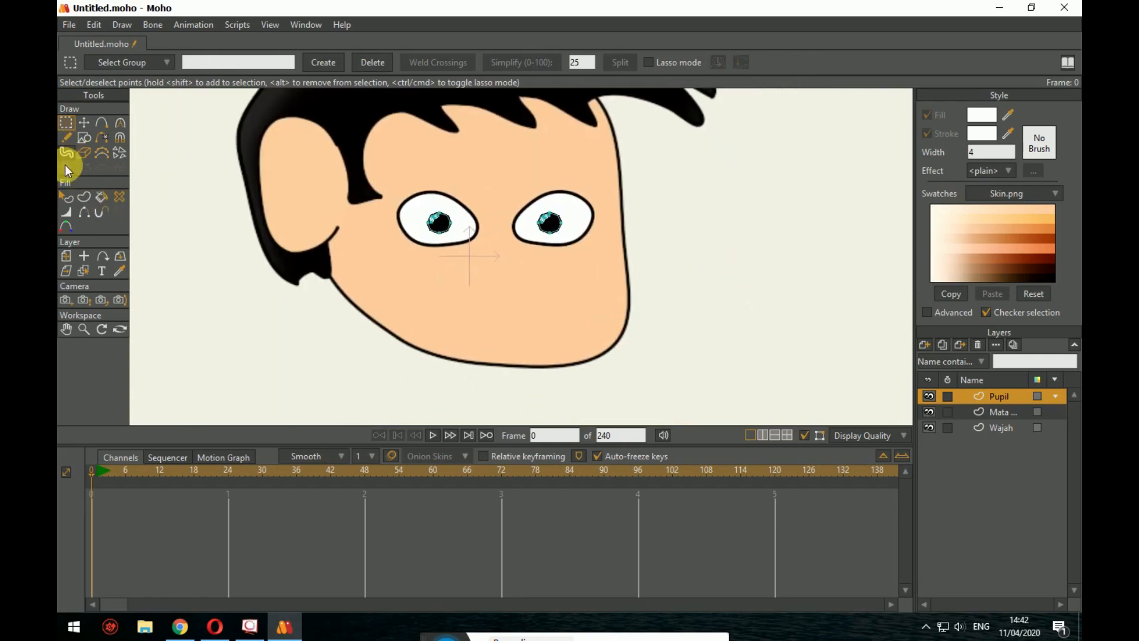
click(65, 196)
scroll(778, 325, down, 2)
scroll(779, 325, up, 2)
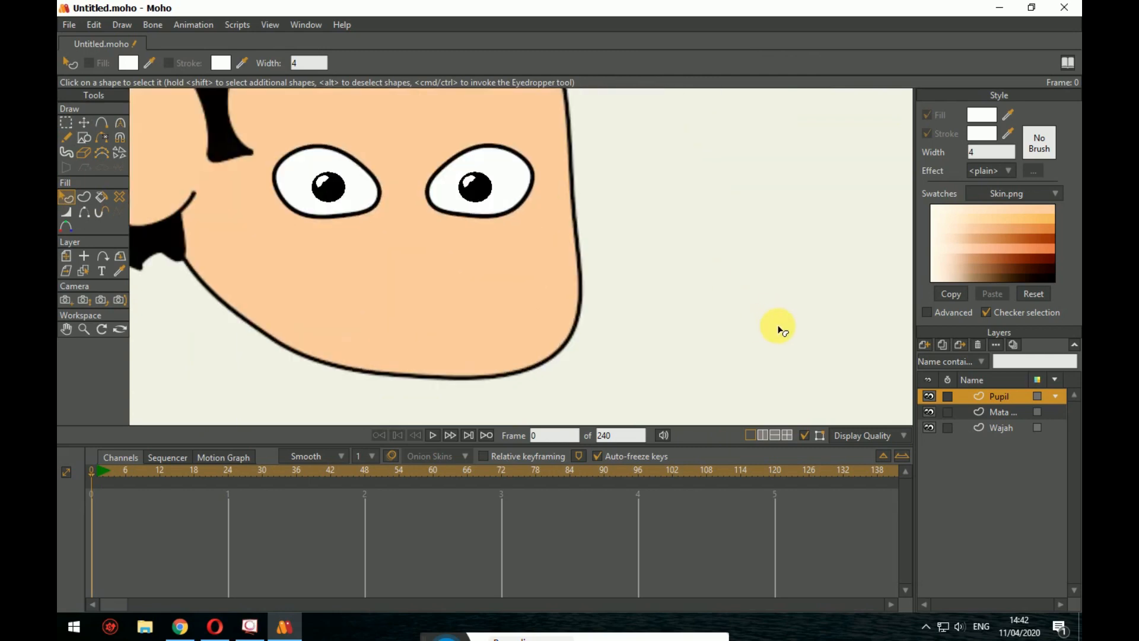
scroll(724, 288, down, 3)
scroll(776, 323, up, 2)
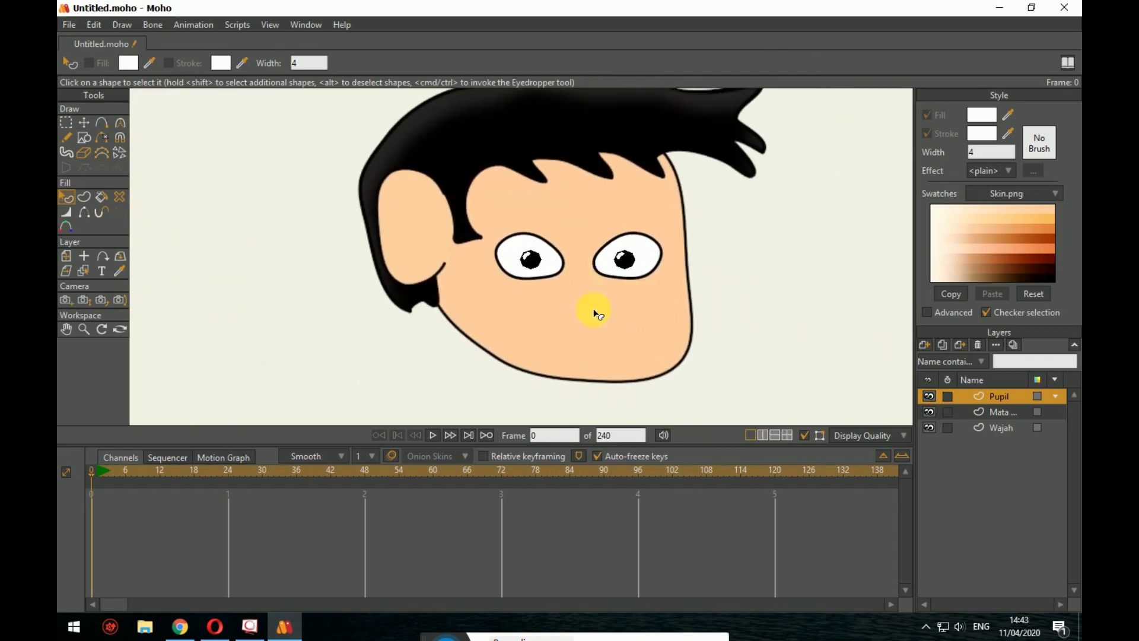
Step: Make layer Wajah active and take the Add Point tool for drawing below the eyes
scroll(703, 314, up, 2)
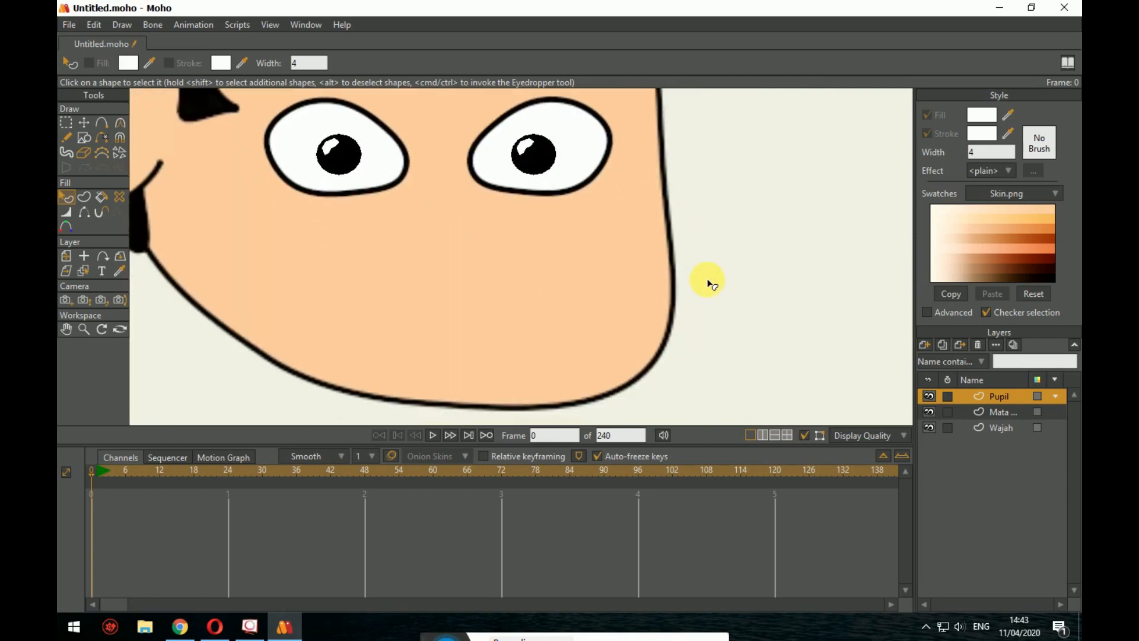
click(996, 428)
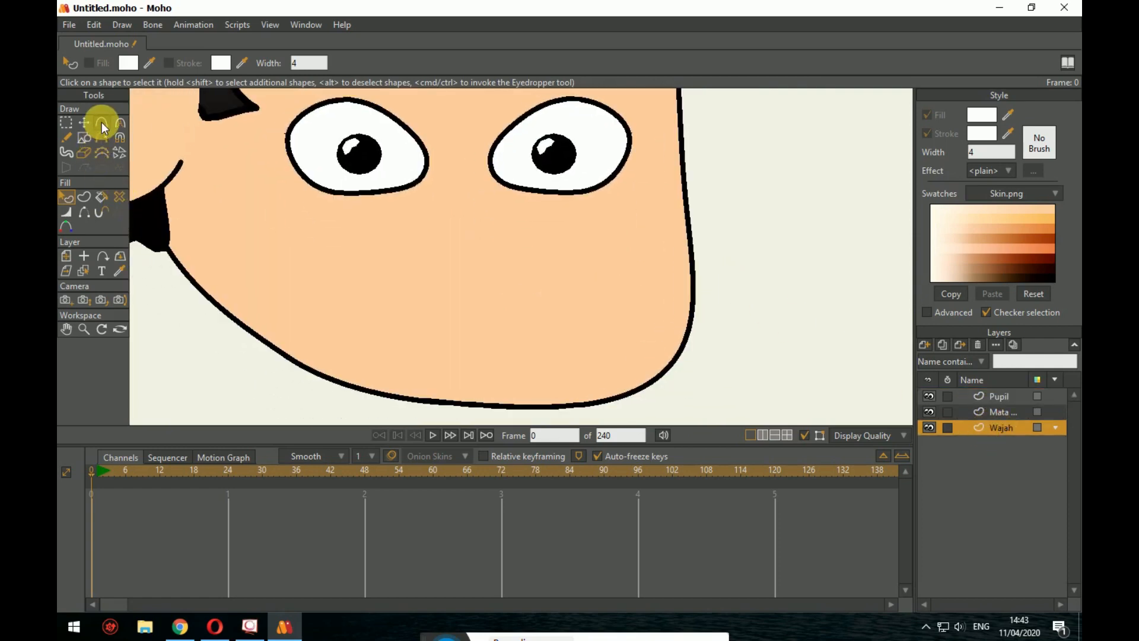
click(101, 122)
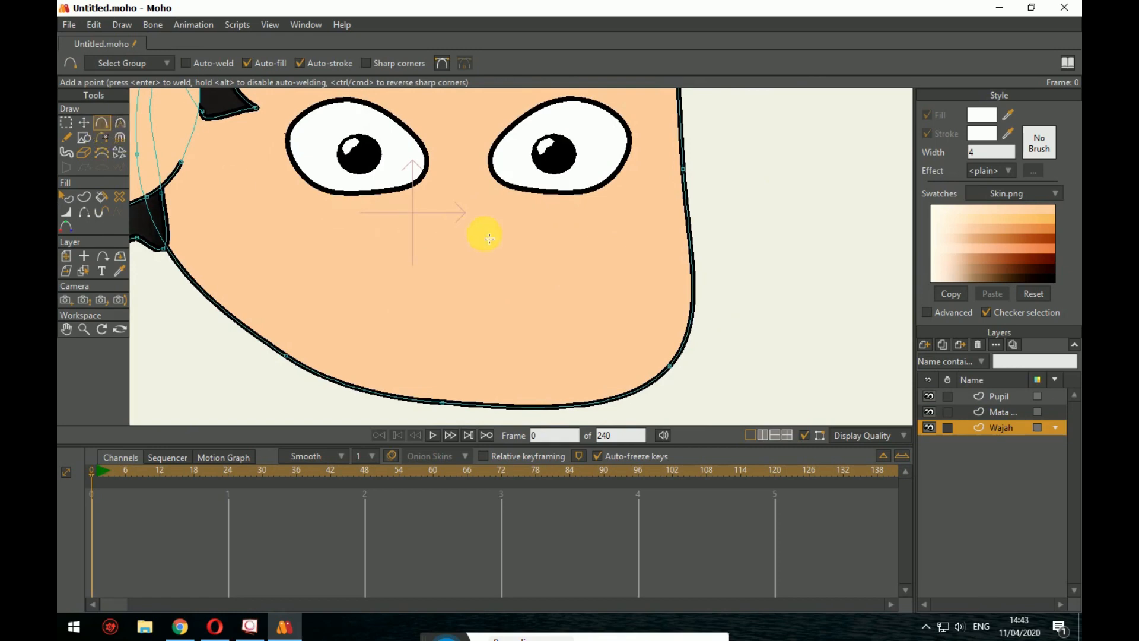
drag(464, 213, 479, 255)
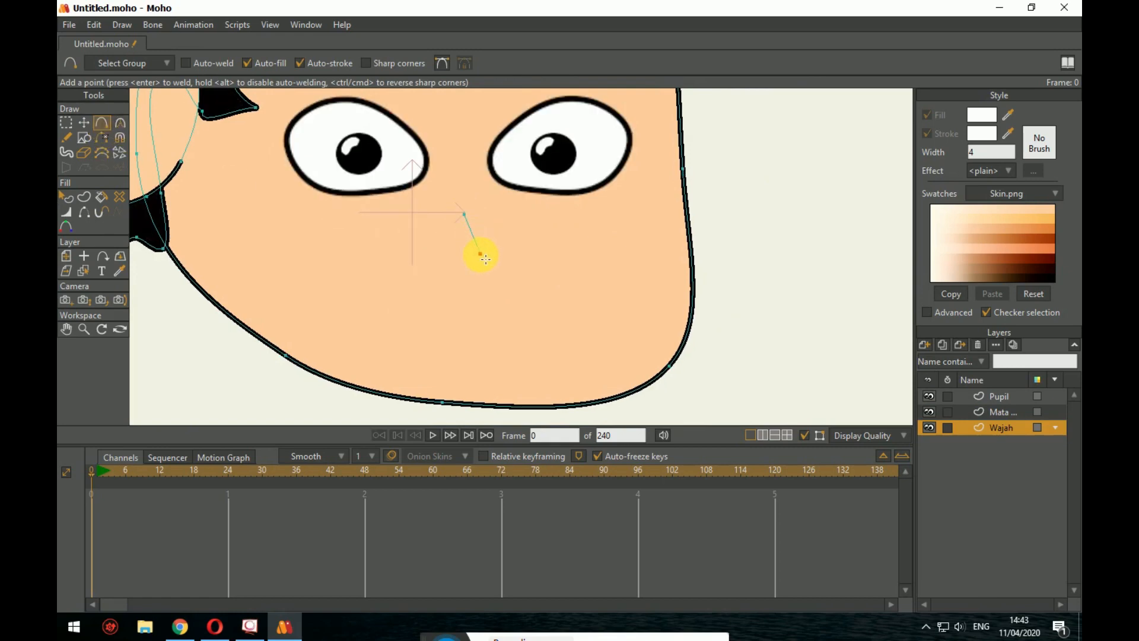
mouse_move(508, 272)
mouse_down()
mouse_move(528, 306)
mouse_move(522, 286)
mouse_up()
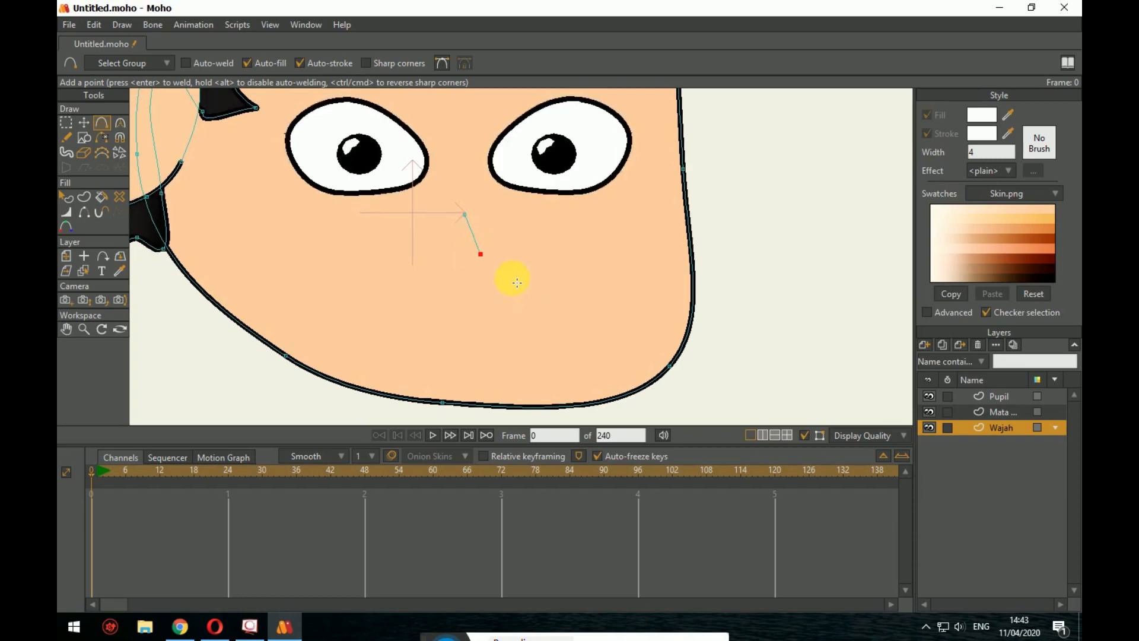
key(ctrl+z)
Step: Draw an open nose curve from between the eyes down to a rounded tip and back under toward the ear side
drag(477, 195, 521, 249)
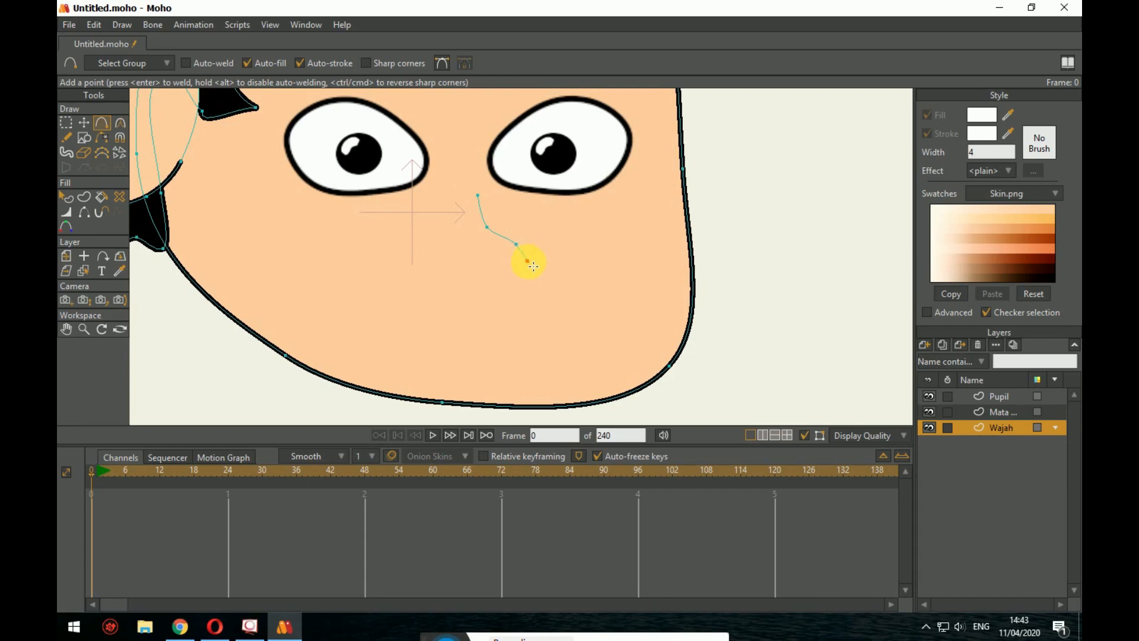
drag(537, 266, 490, 273)
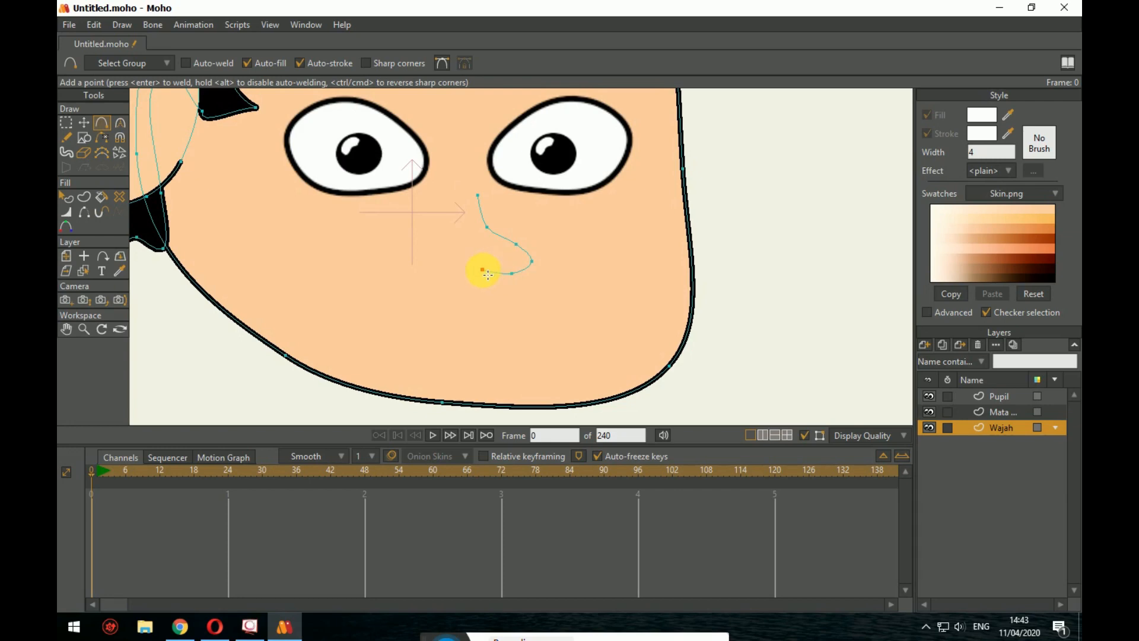
drag(488, 274, 465, 269)
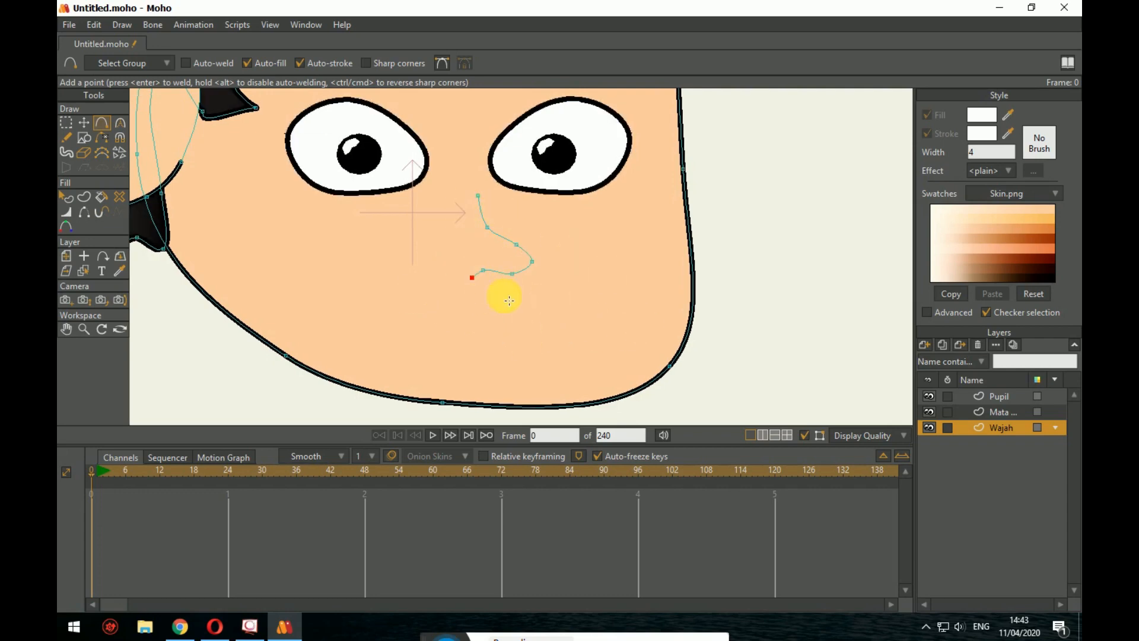
click(627, 277)
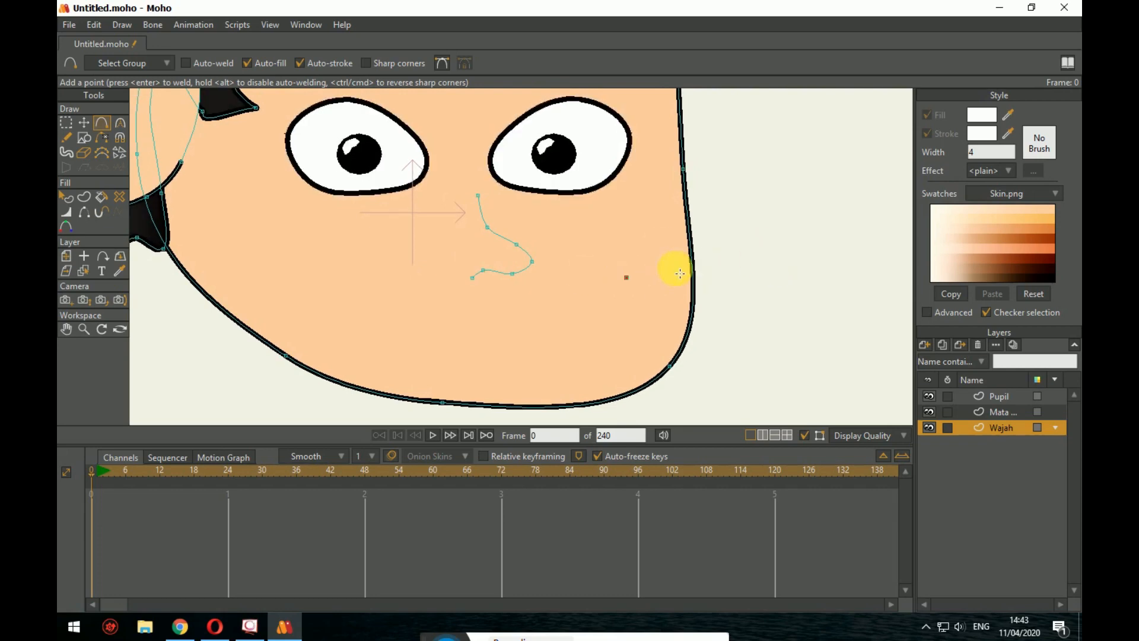
key(ctrl+z)
drag(596, 274, 706, 283)
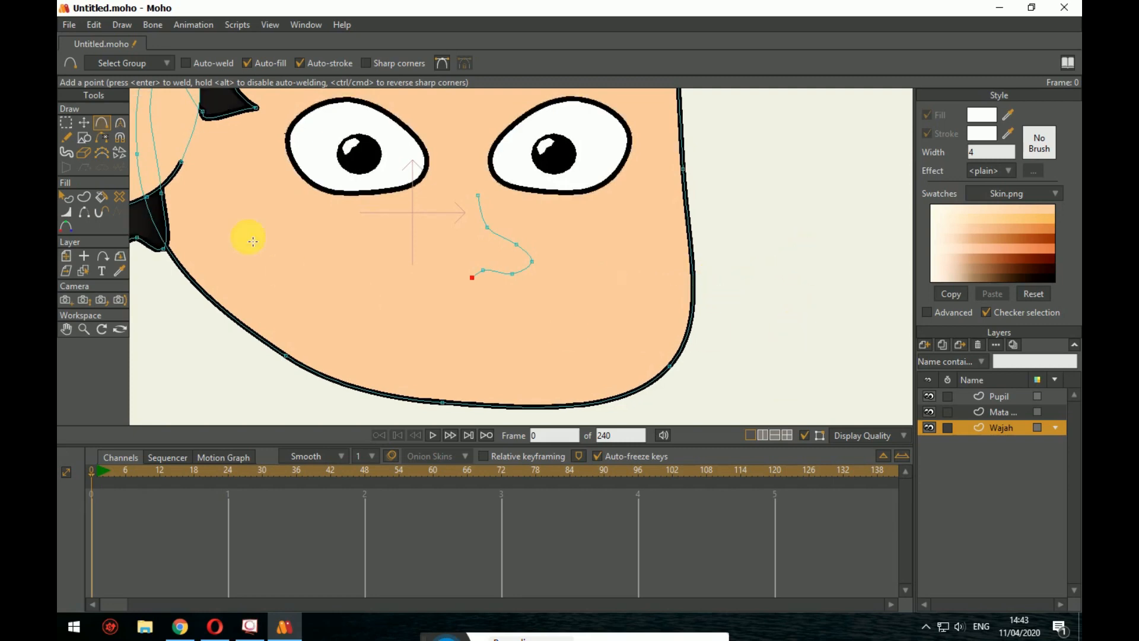
Step: Select all points of the nose curve and try creating a shape from it with the current white stroke
click(66, 123)
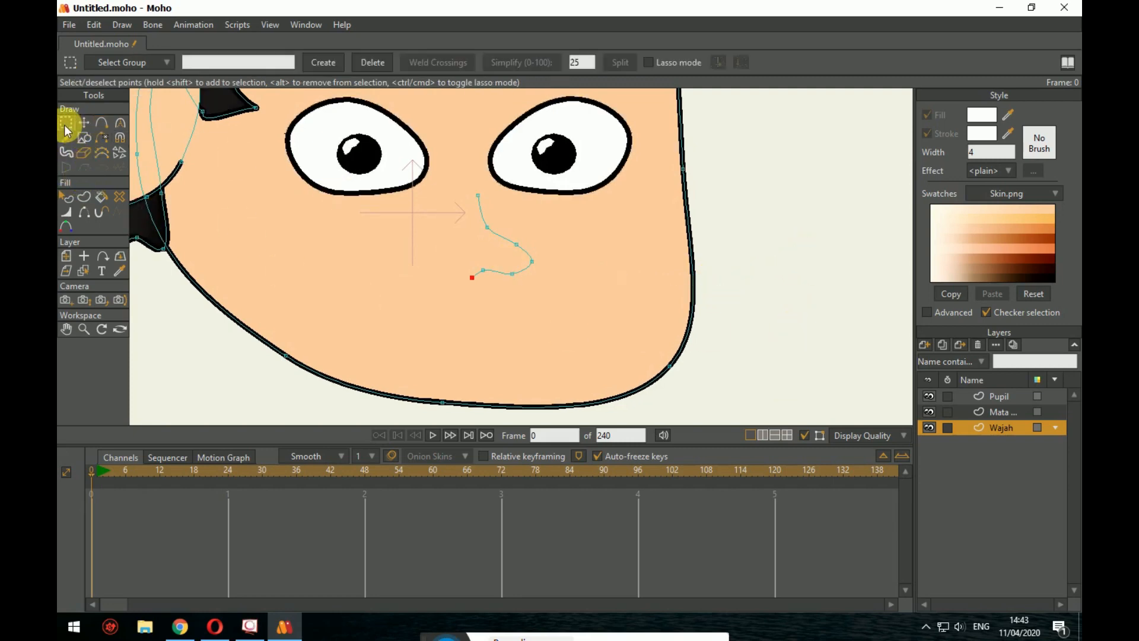
click(445, 197)
drag(499, 276, 534, 300)
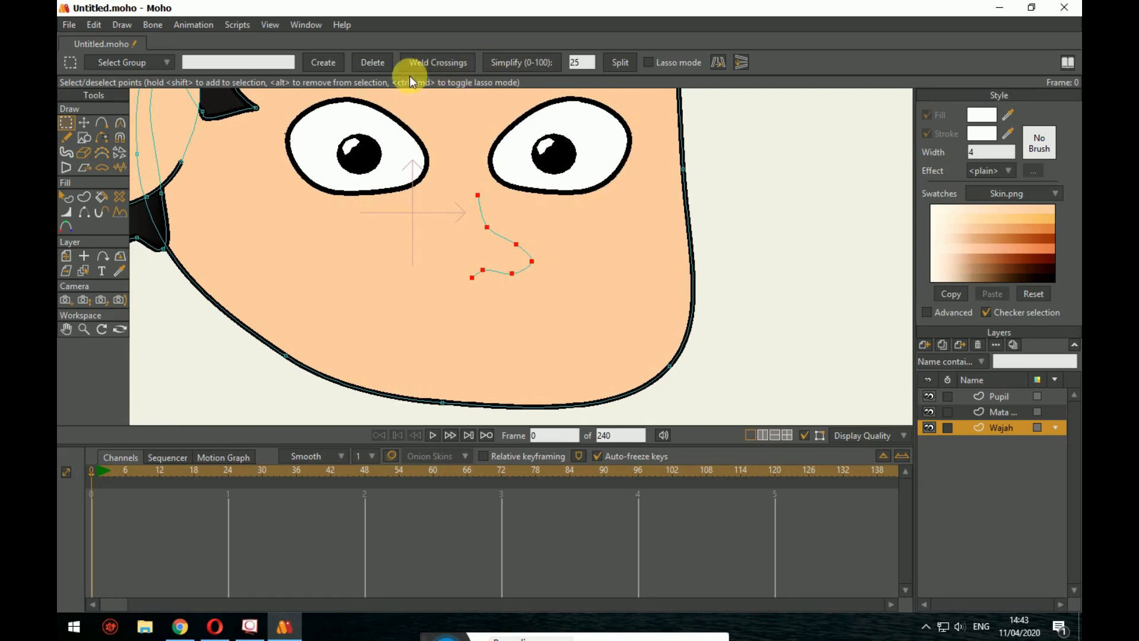
click(86, 196)
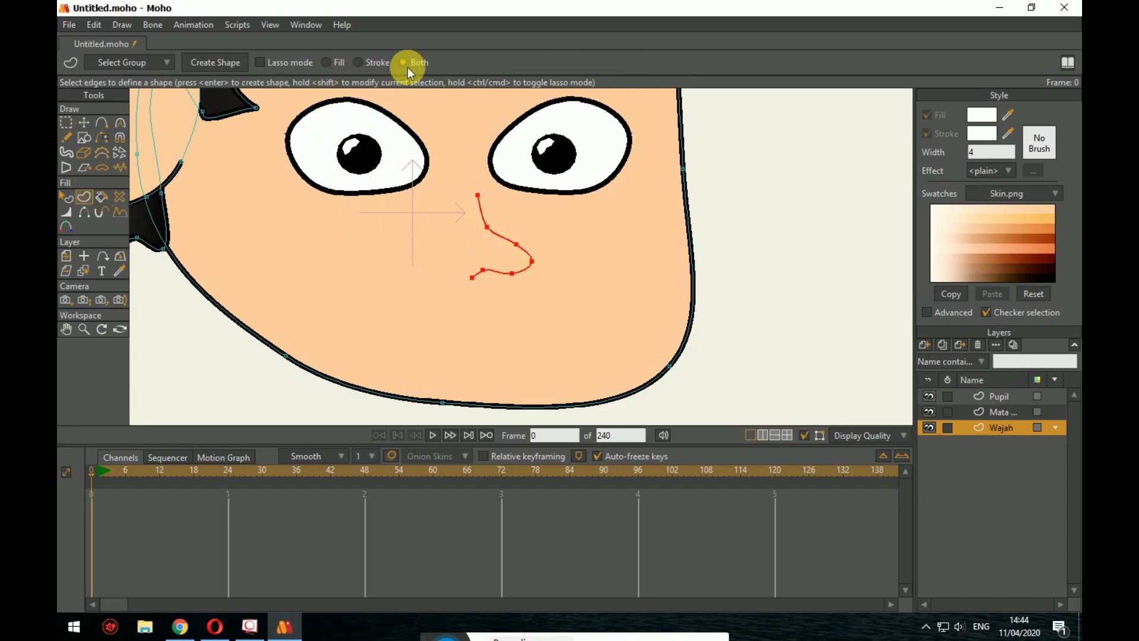
click(208, 65)
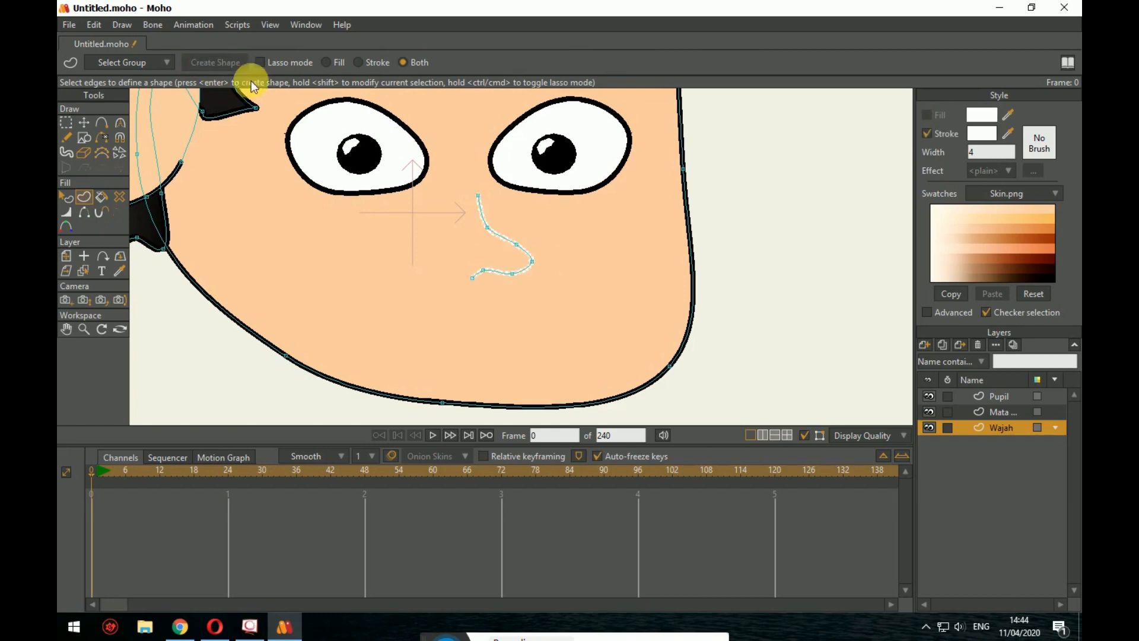
click(440, 223)
Step: Set the stroke colour to black and create the nose shape with the Both option
click(970, 134)
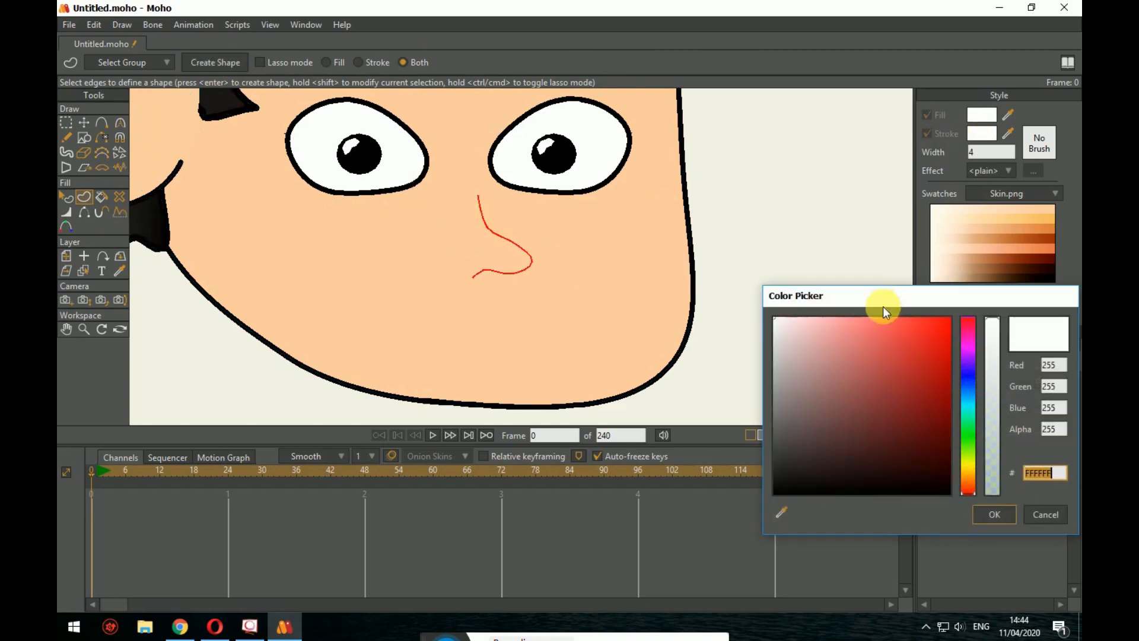
click(774, 494)
click(994, 513)
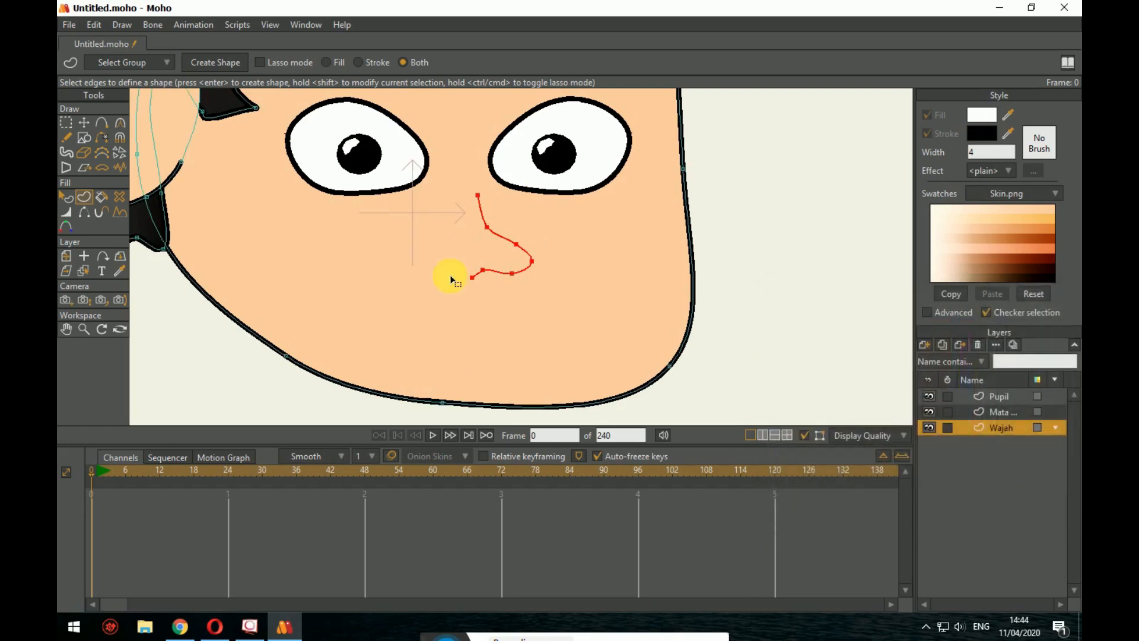
click(234, 67)
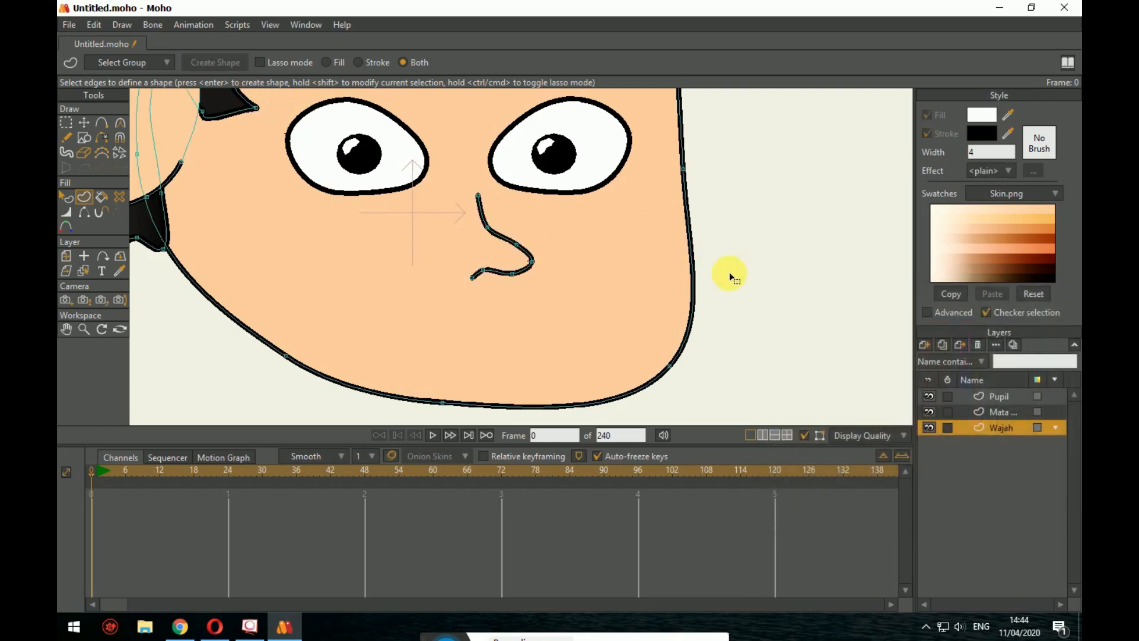
Step: Examine the finished nose curve against the eyes and the whole head, close up and from farther out
click(66, 196)
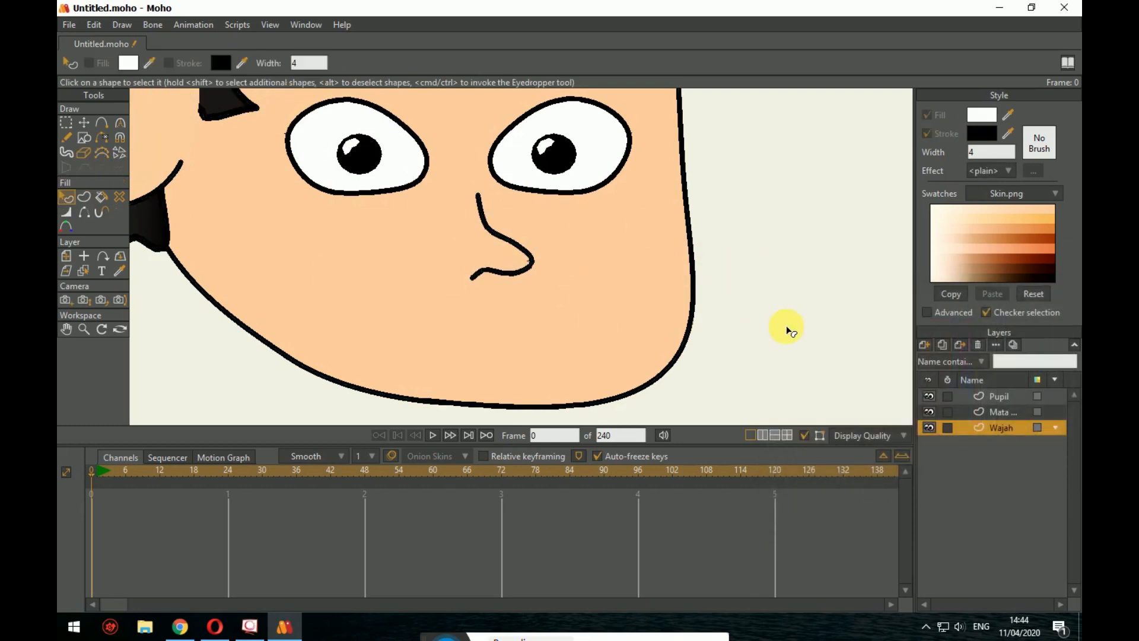
scroll(789, 320, down, 4)
drag(721, 316, 586, 312)
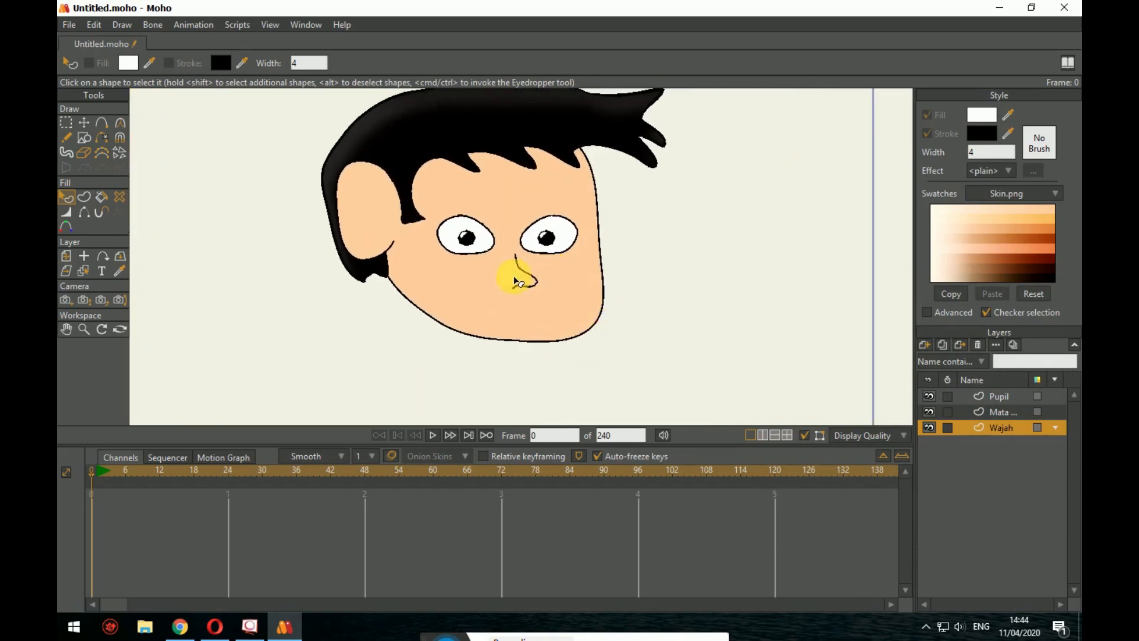
scroll(589, 300, up, 5)
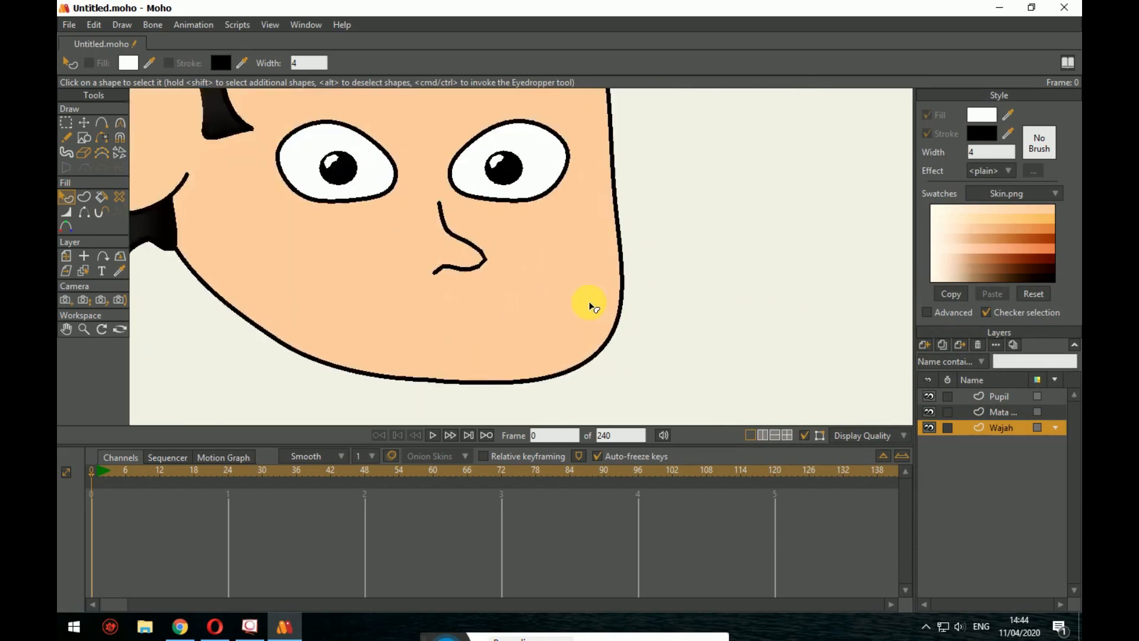
scroll(611, 305, down, 2)
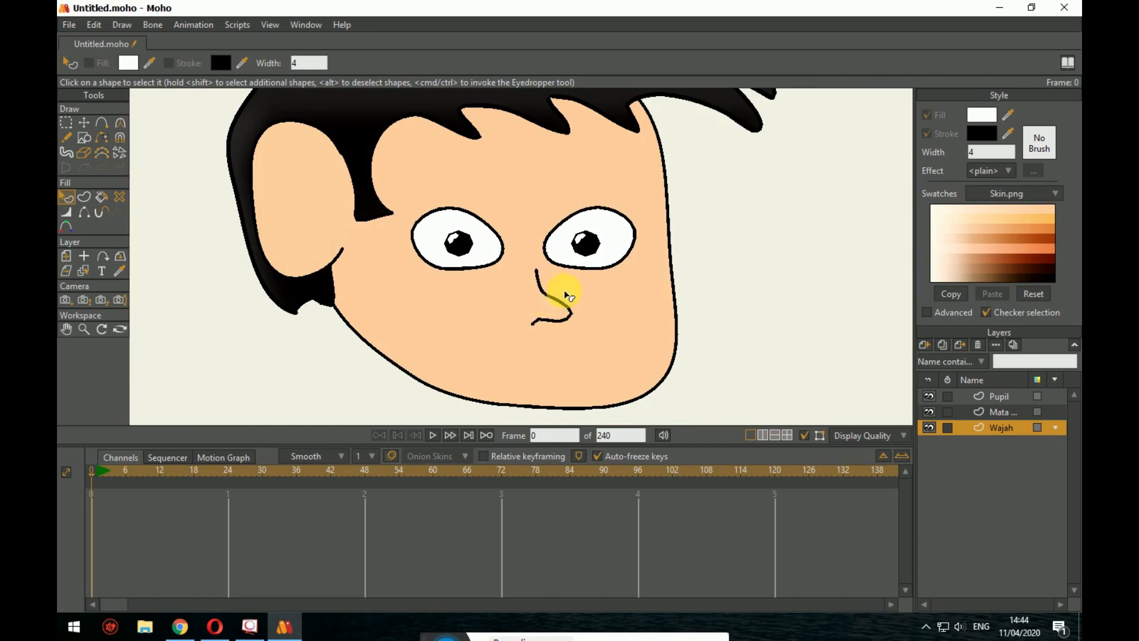
scroll(630, 287, up, 1)
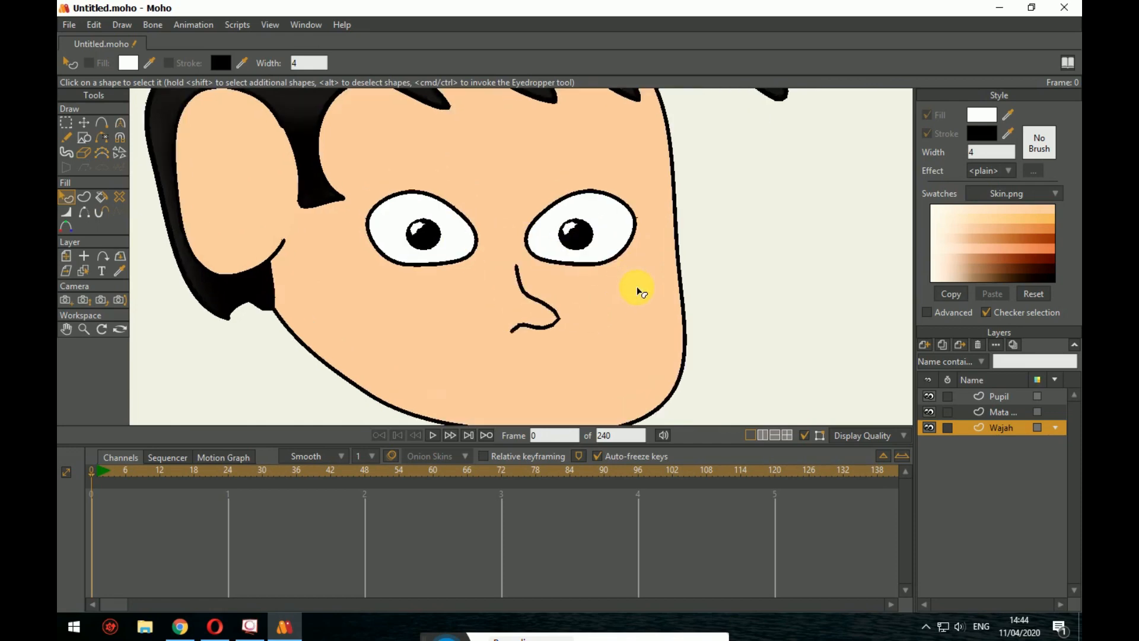
scroll(643, 288, down, 1)
scroll(641, 303, up, 1)
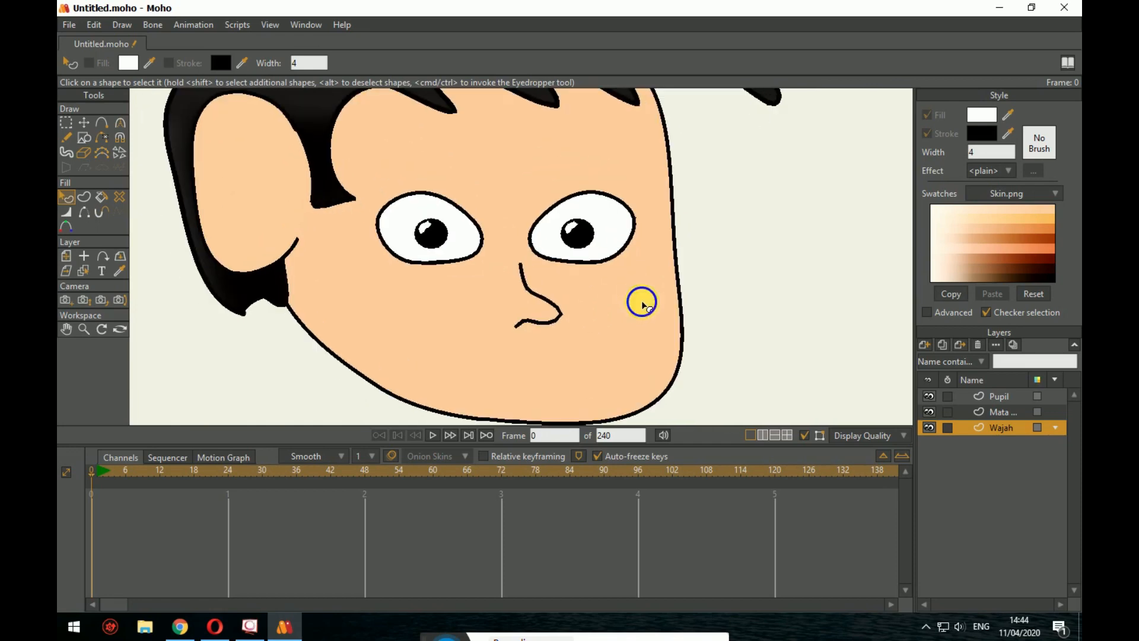
drag(642, 304, 565, 327)
scroll(569, 321, down, 3)
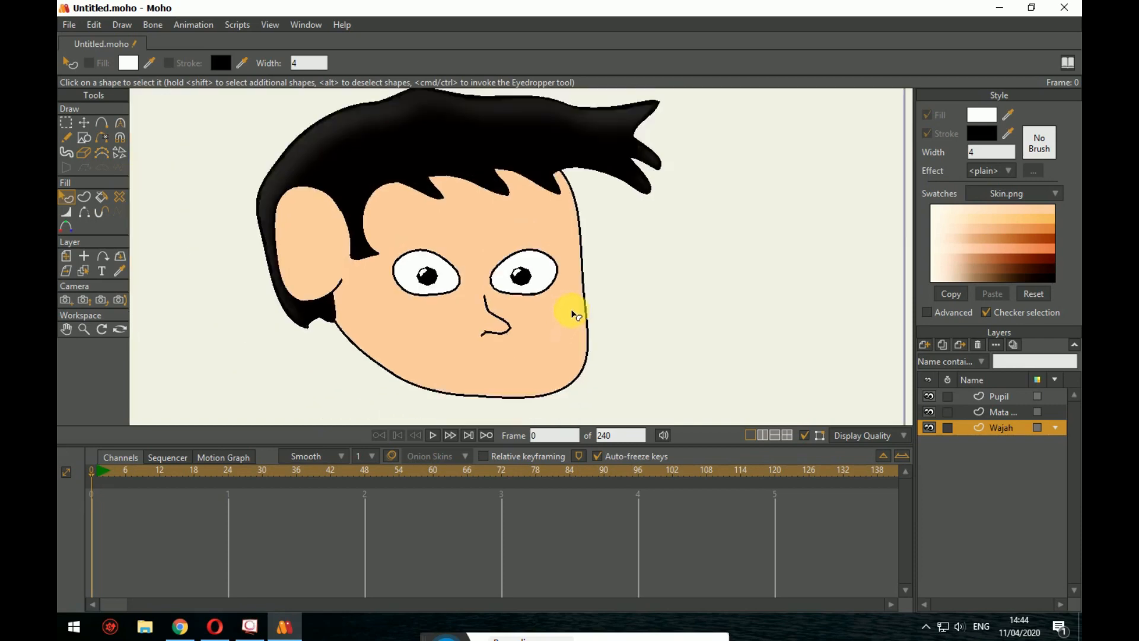
scroll(579, 317, up, 2)
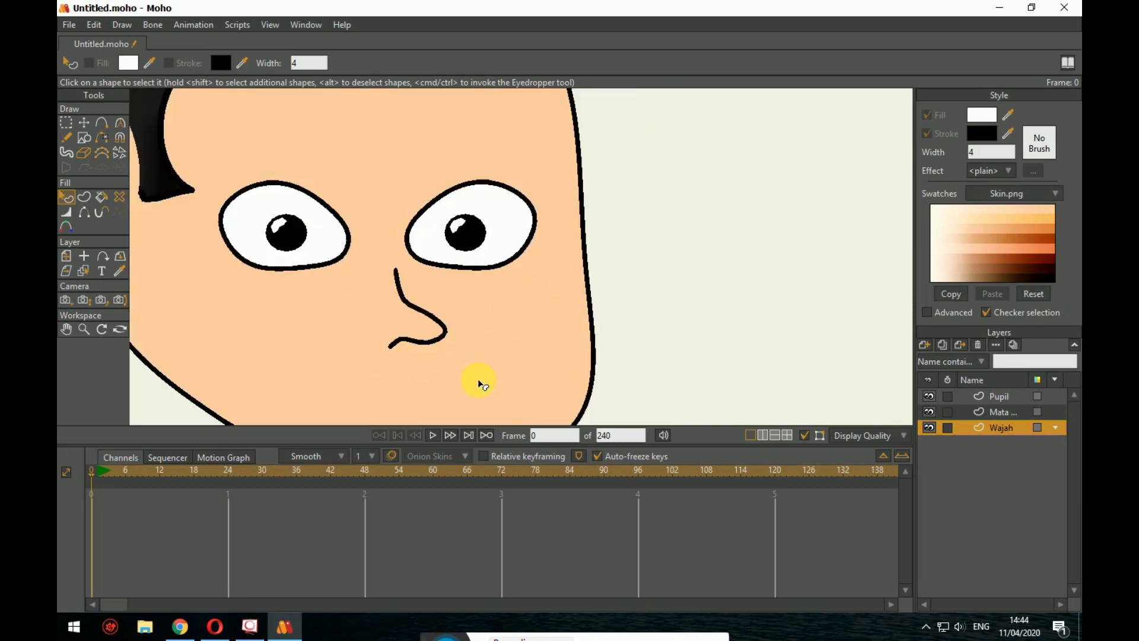
drag(449, 255, 596, 268)
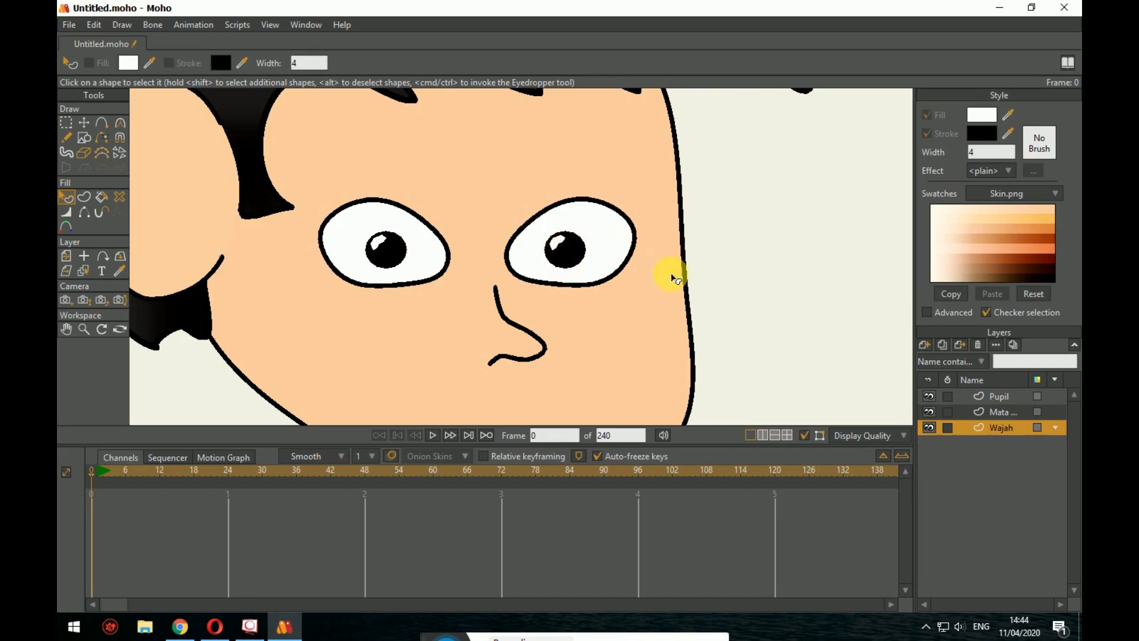
scroll(669, 272, down, 3)
scroll(700, 311, up, 3)
drag(700, 311, 732, 318)
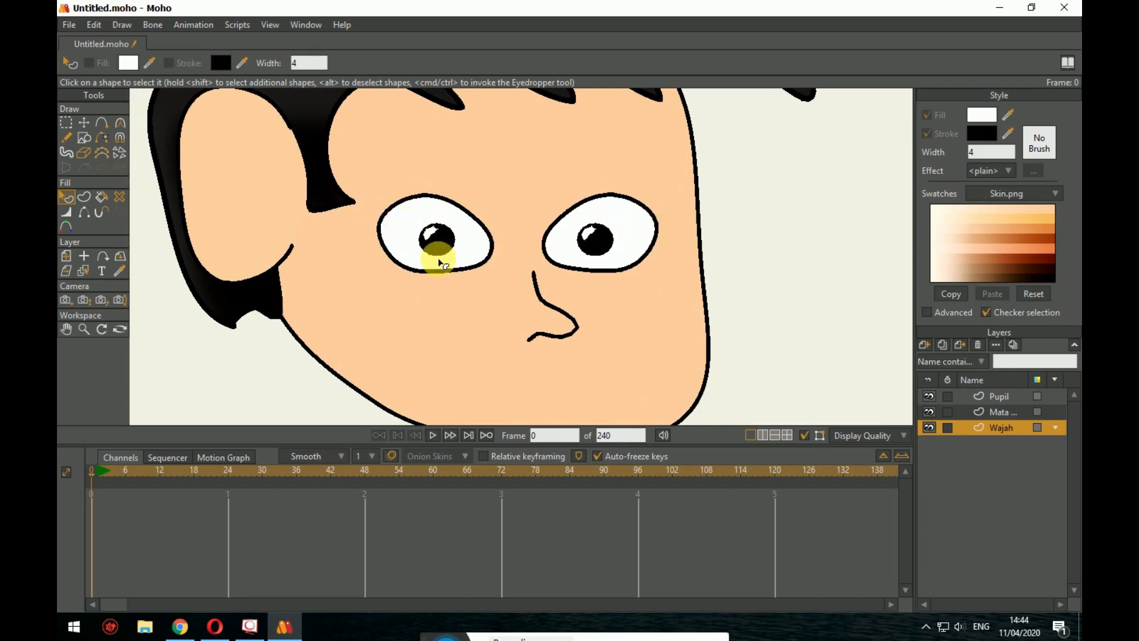
Step: Add a vector layer named Kelopak Mata above the Pupil layer
click(985, 396)
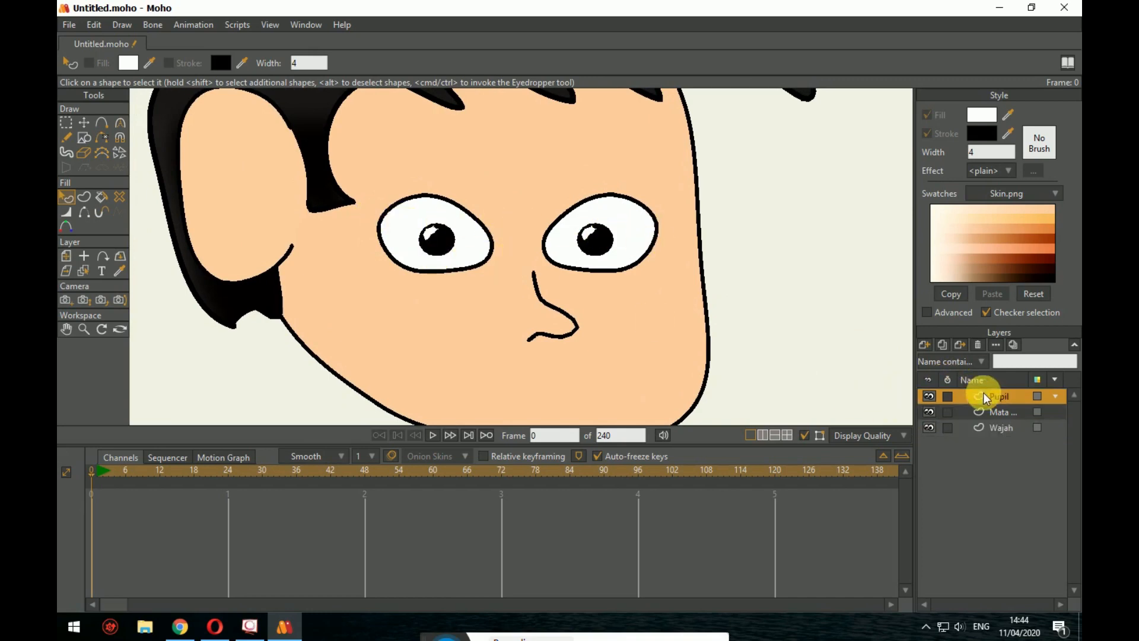
click(924, 344)
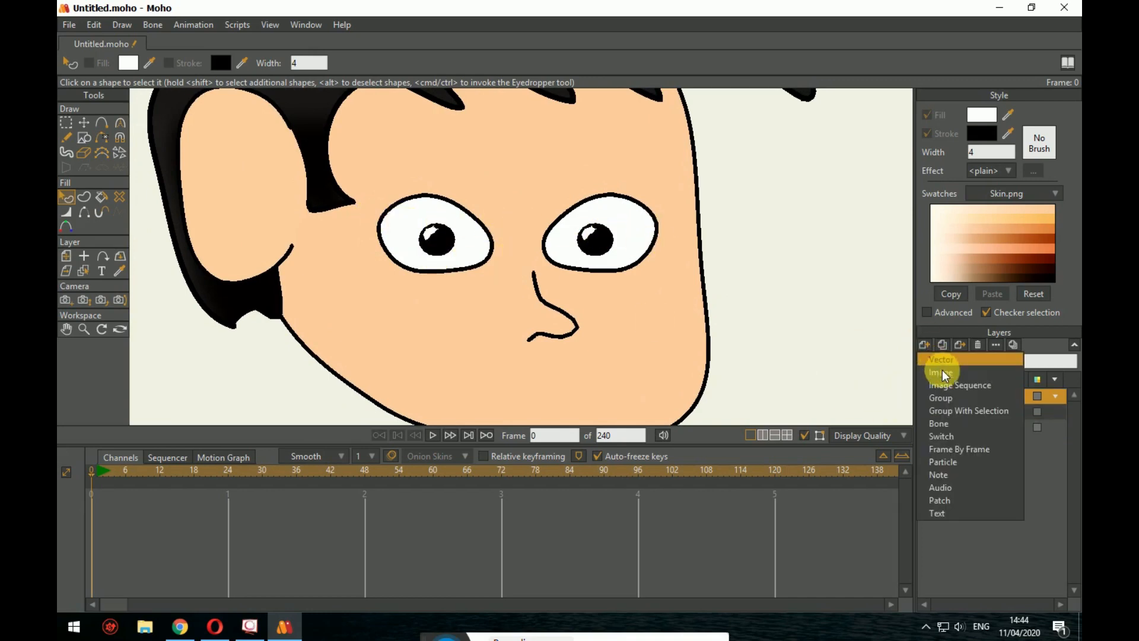
click(939, 360)
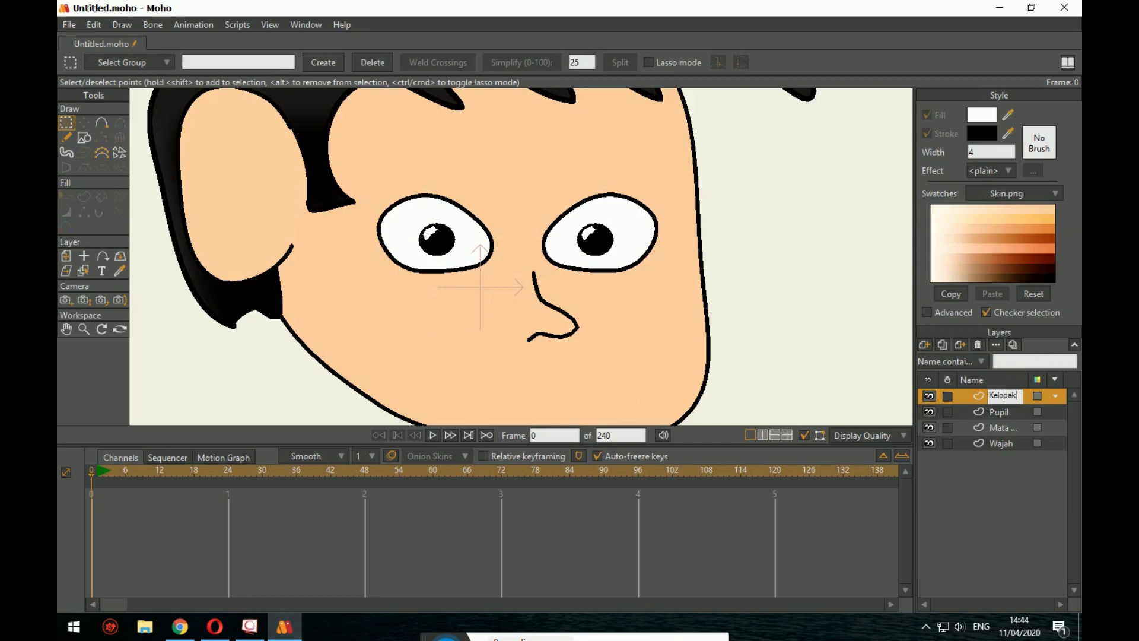
text(Kelopak Mata)
key(Return)
Step: Draw a white, black-outlined rectangle across the forehead that covers the upper part of both eyes, and nudge it into place
click(84, 137)
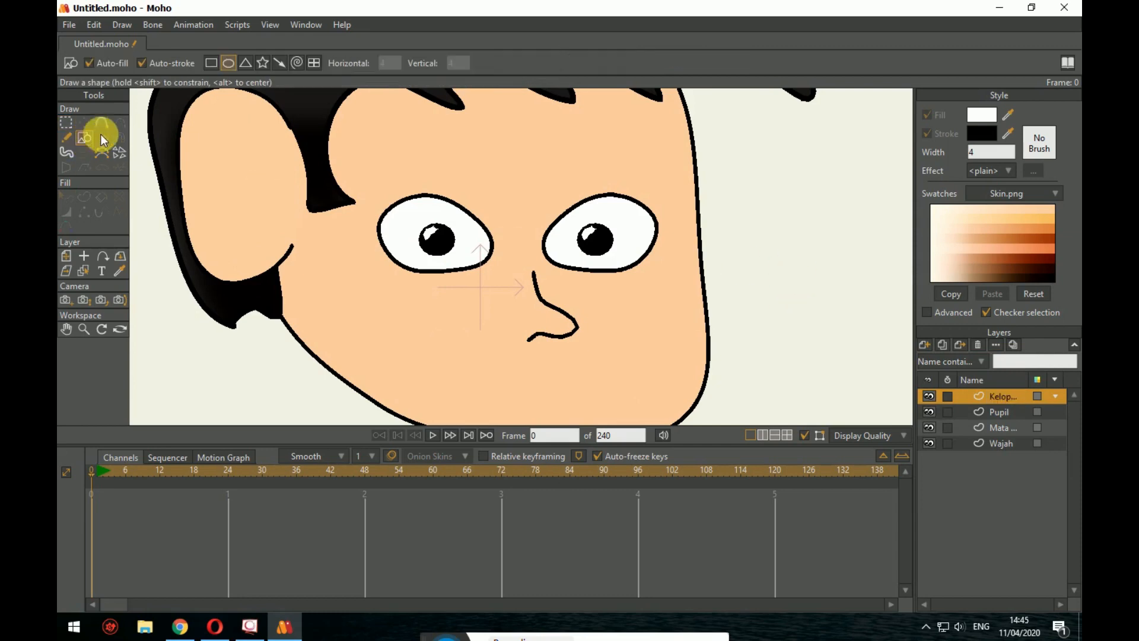
click(211, 63)
scroll(441, 153, down, 2)
drag(358, 139, 599, 195)
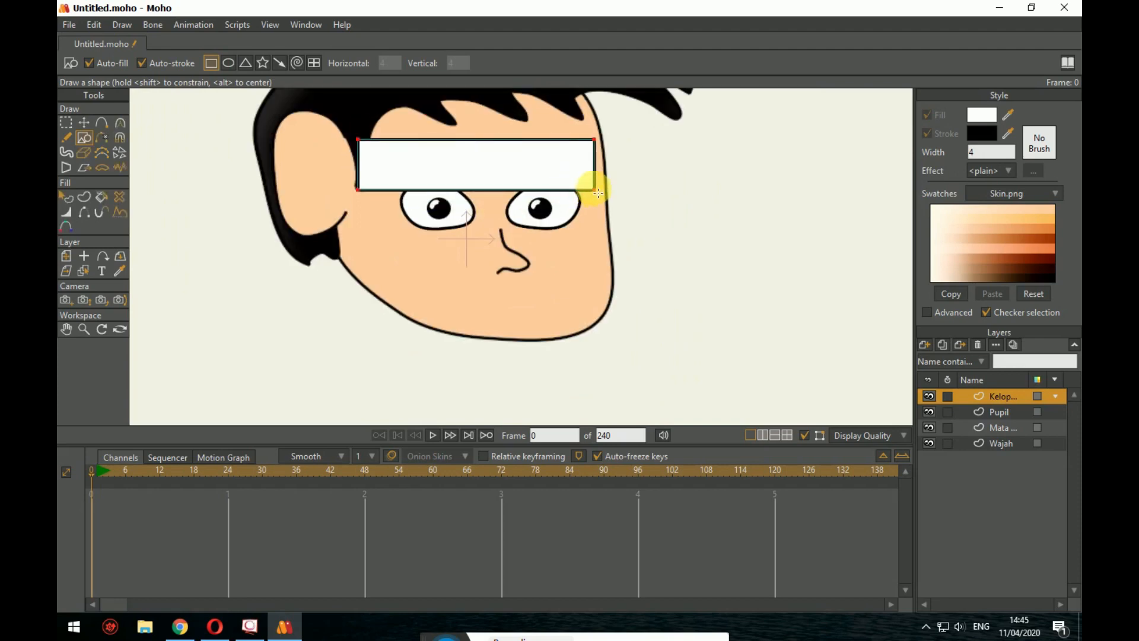
key(ctrl+z)
drag(354, 124, 596, 202)
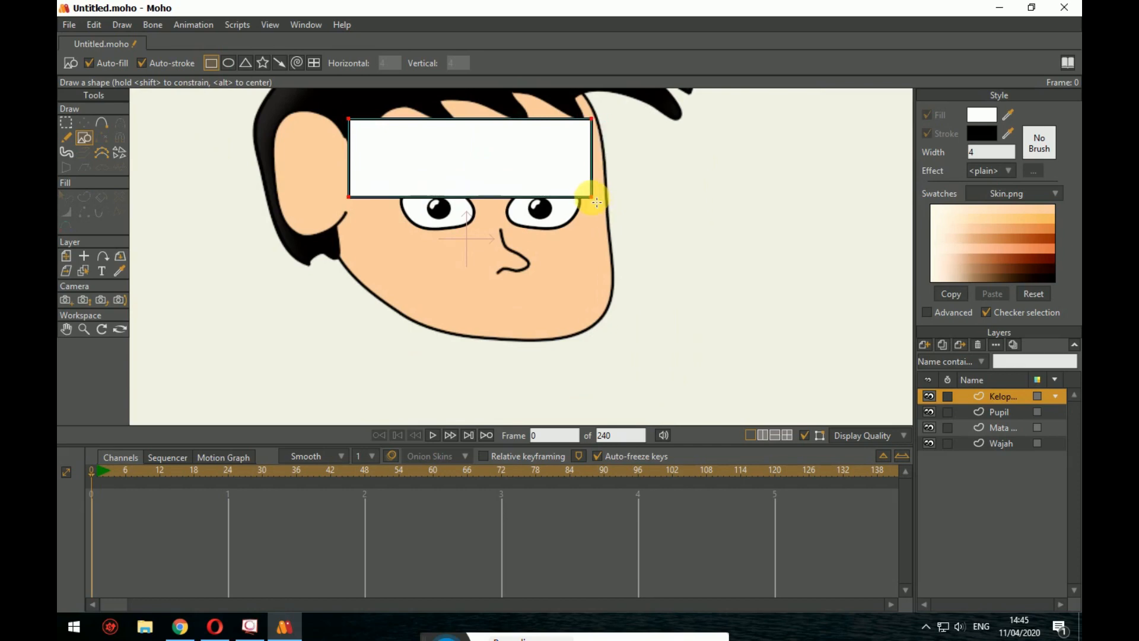
click(84, 122)
mouse_move(489, 184)
mouse_down()
mouse_move(518, 185)
mouse_move(501, 186)
mouse_up()
Step: Select the eyelid rectangle's shape for recolouring, leaving the colour picker without a change
scroll(684, 203, up, 2)
drag(684, 203, 778, 264)
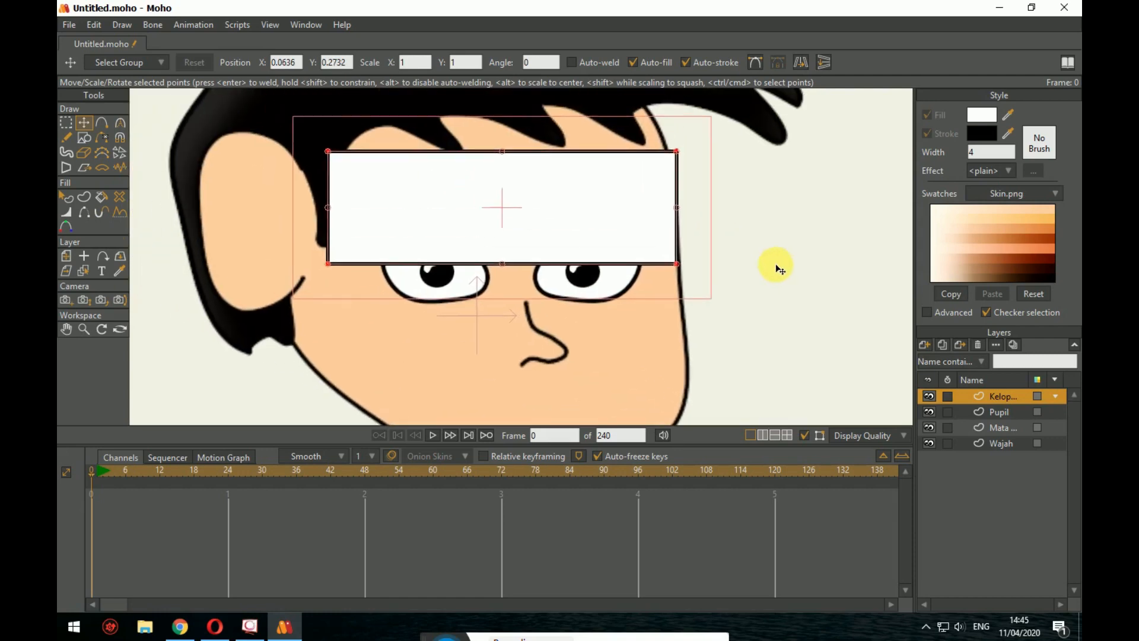
click(978, 114)
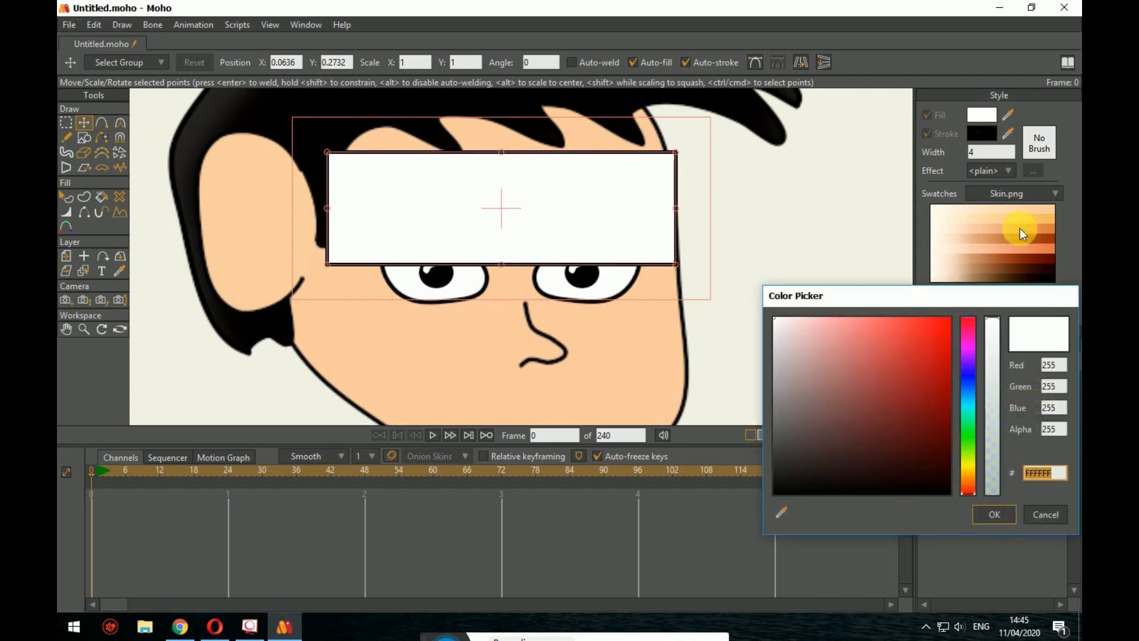
click(1035, 515)
click(69, 199)
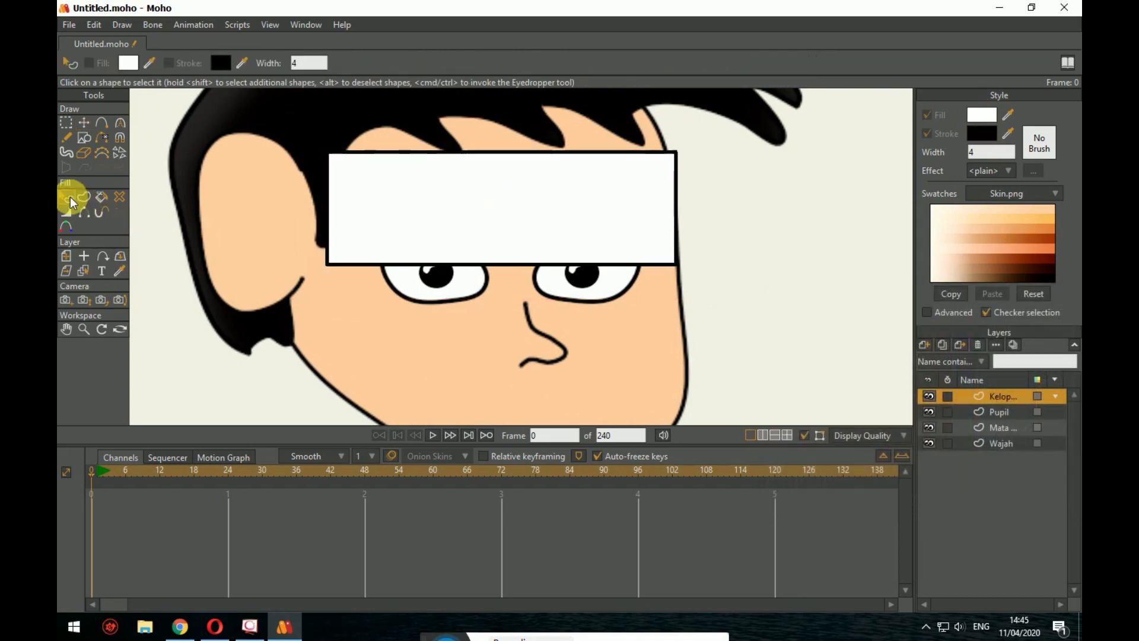
click(481, 201)
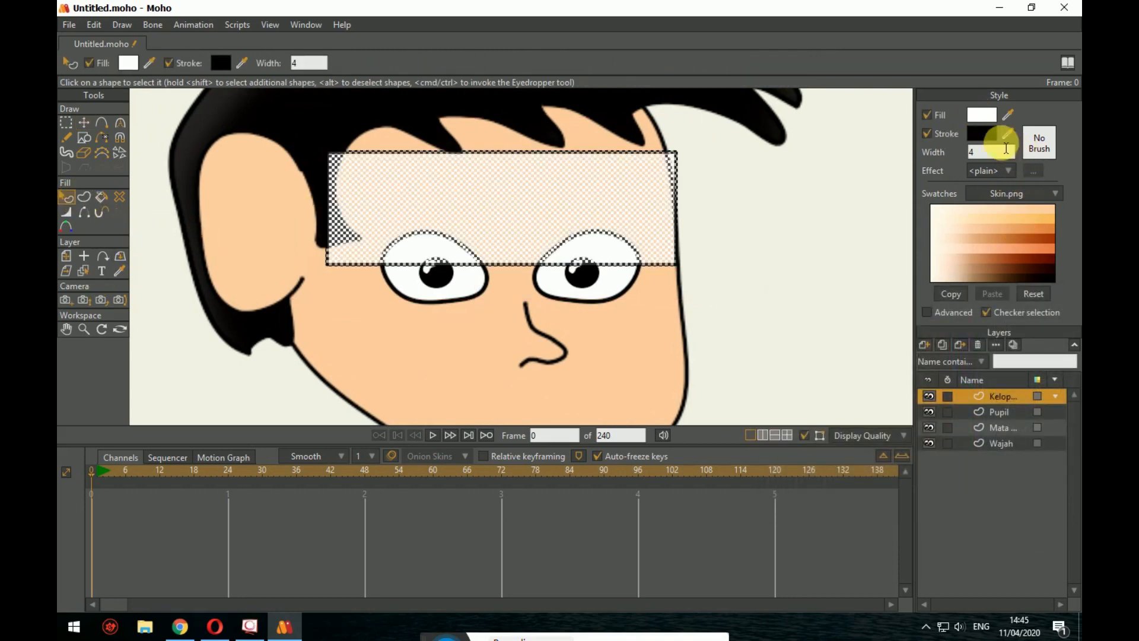
click(980, 114)
click(1039, 512)
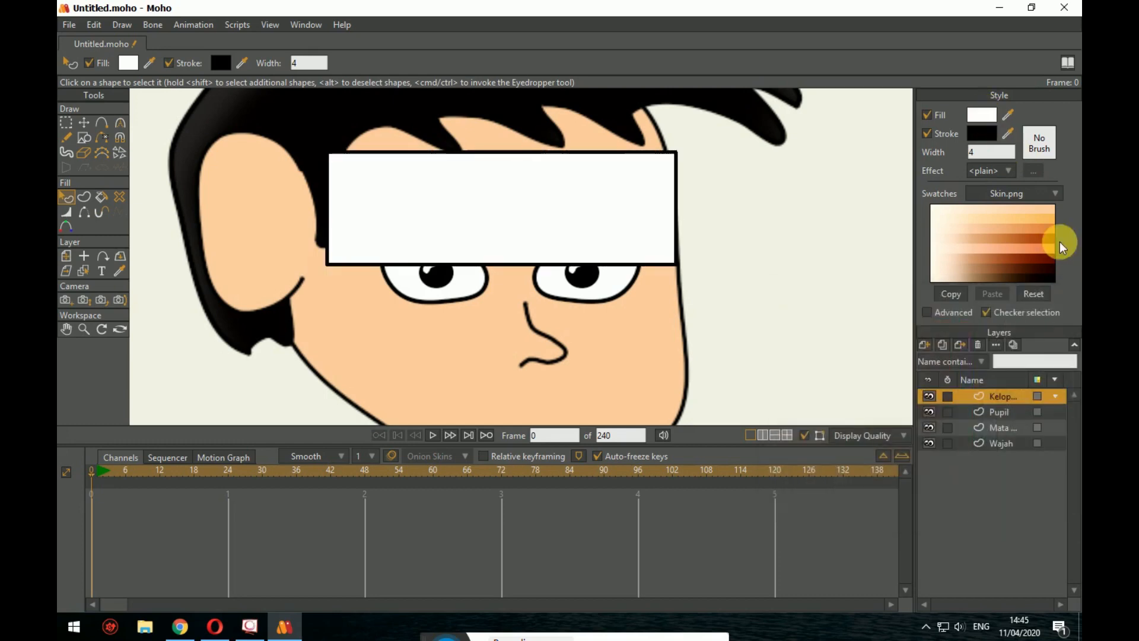
Step: Try a light orange tone from the Skin.png swatches as the eyelid rectangle's fill
click(1061, 245)
click(1030, 217)
click(1025, 211)
click(994, 223)
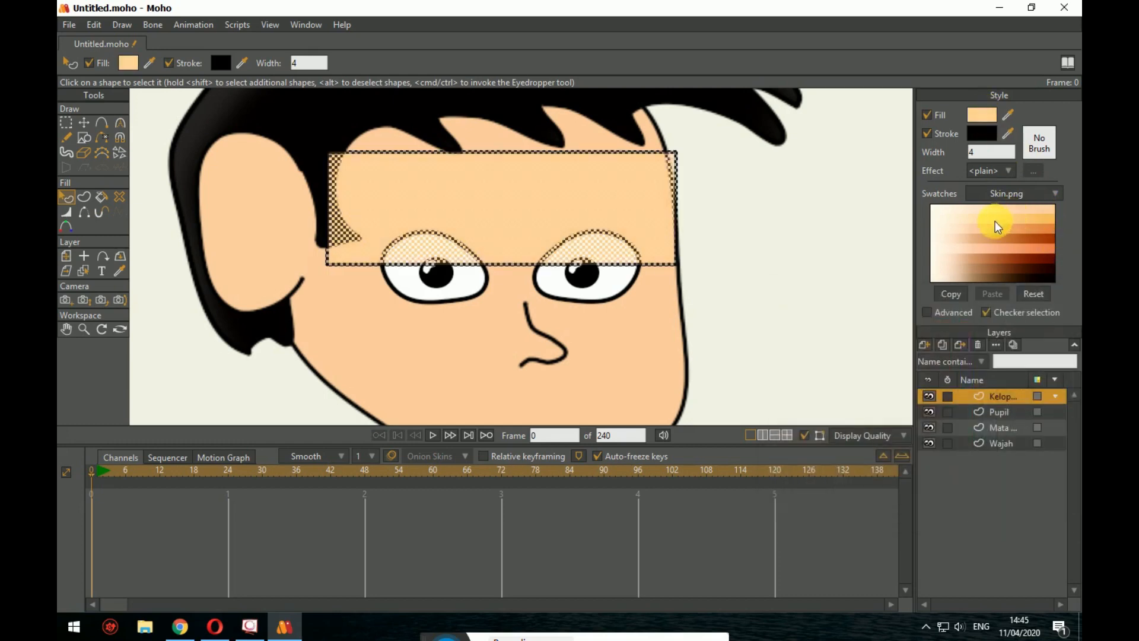
click(987, 218)
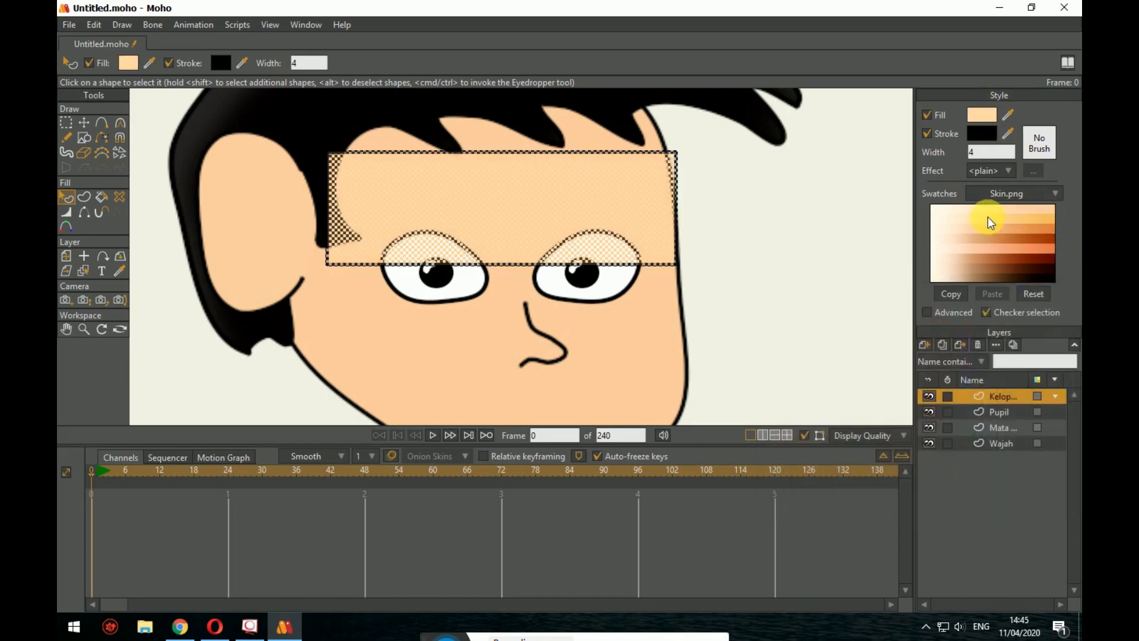
click(721, 276)
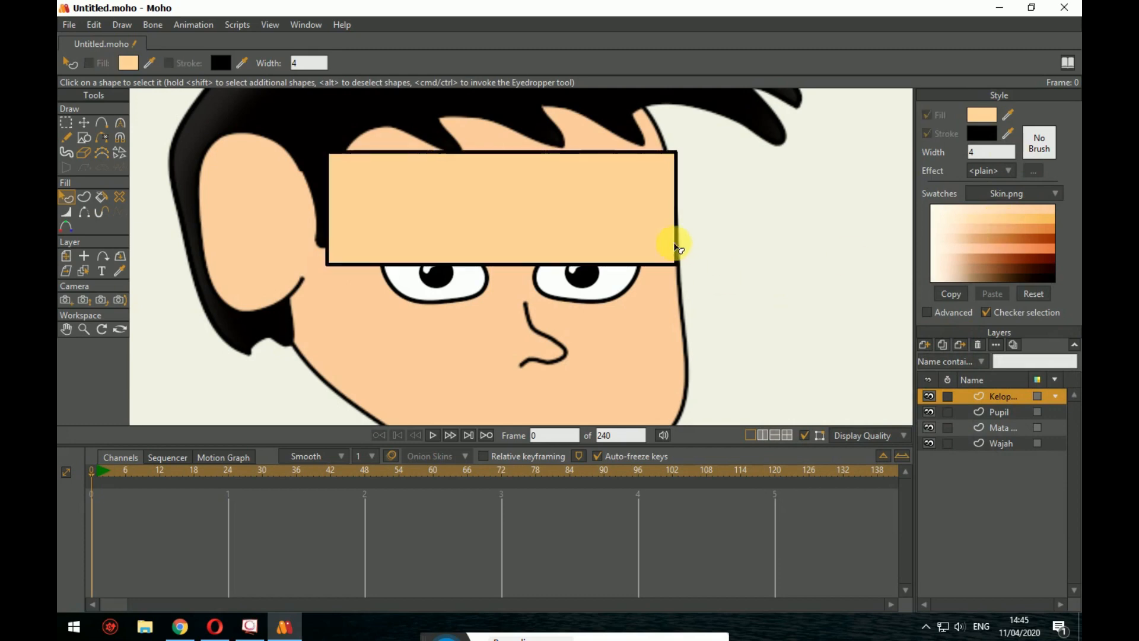
Step: Try a paler skin swatch on the eyelid rectangle, and replace it with the peach tone of the face
click(622, 252)
click(974, 219)
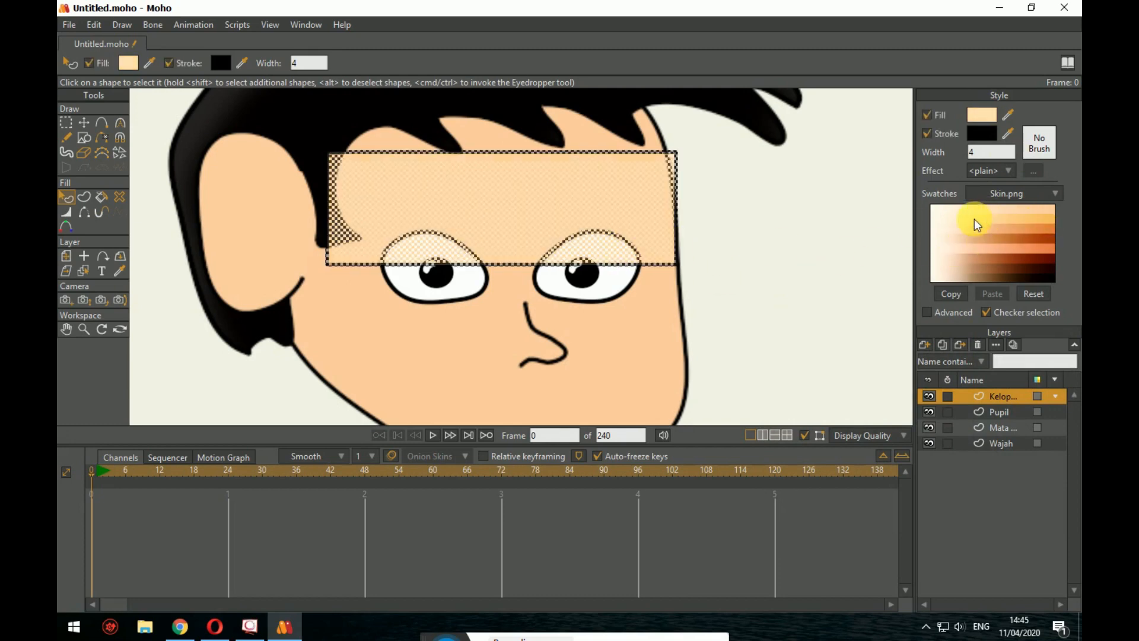
click(820, 242)
click(669, 232)
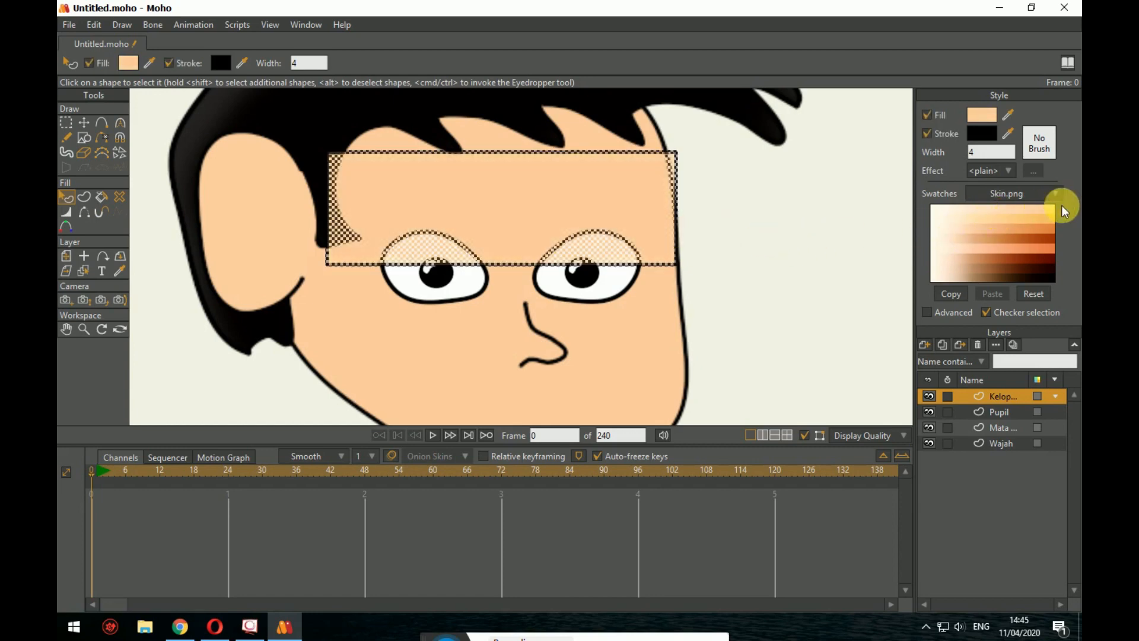
click(773, 237)
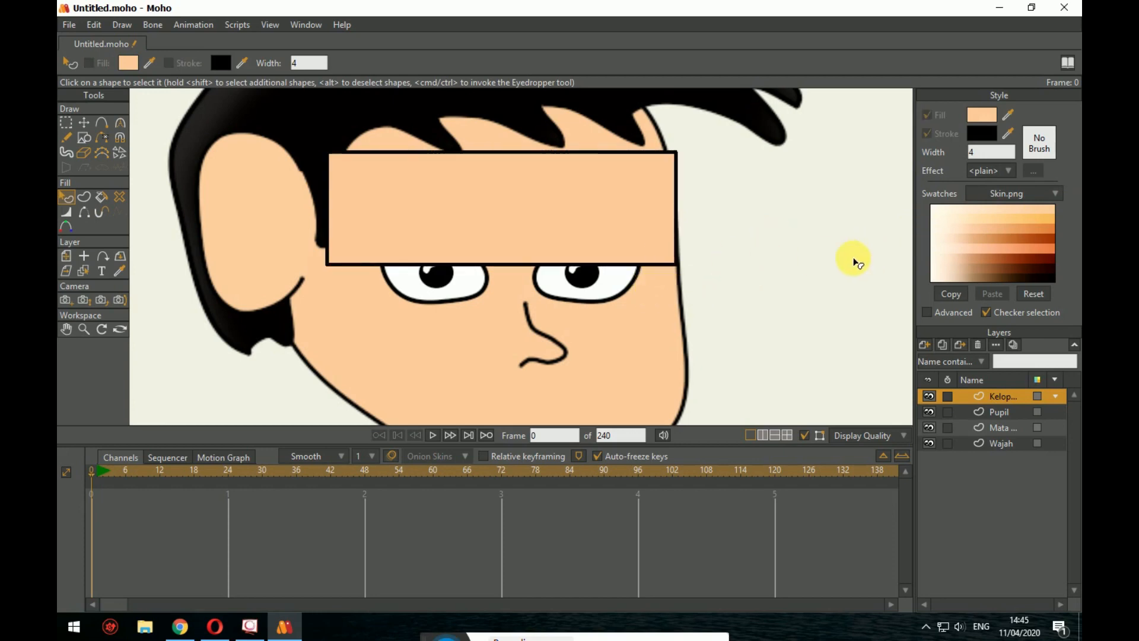
Step: Reselect the eyelid rectangle and try a lighter yellowish skin swatch as its fill
click(646, 238)
scroll(590, 214, down, 2)
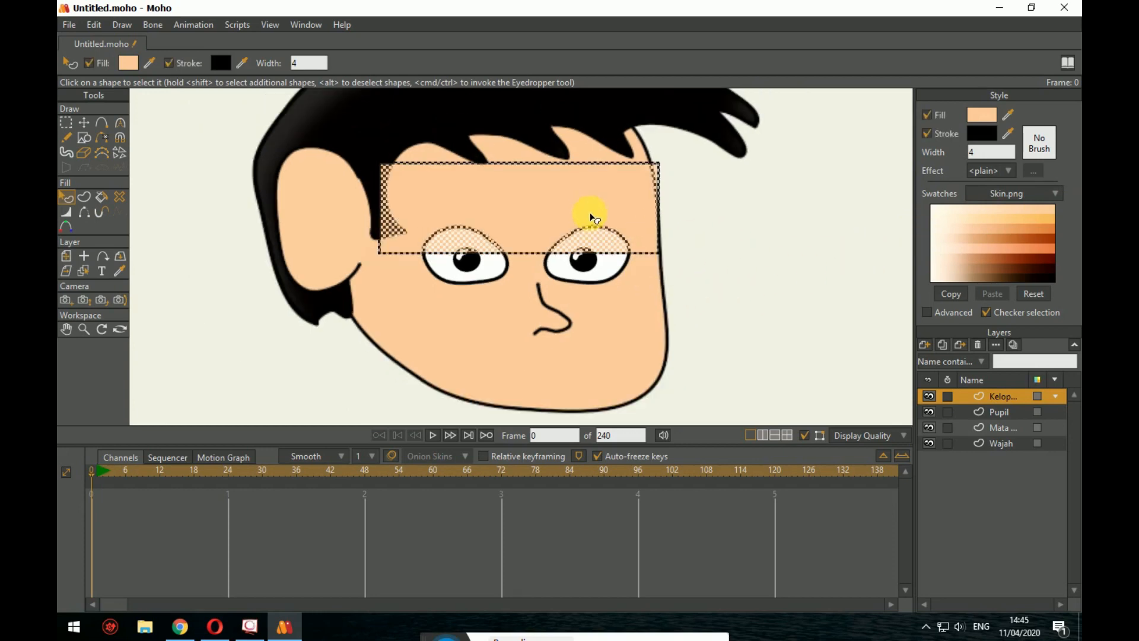
scroll(686, 291, up, 2)
click(977, 218)
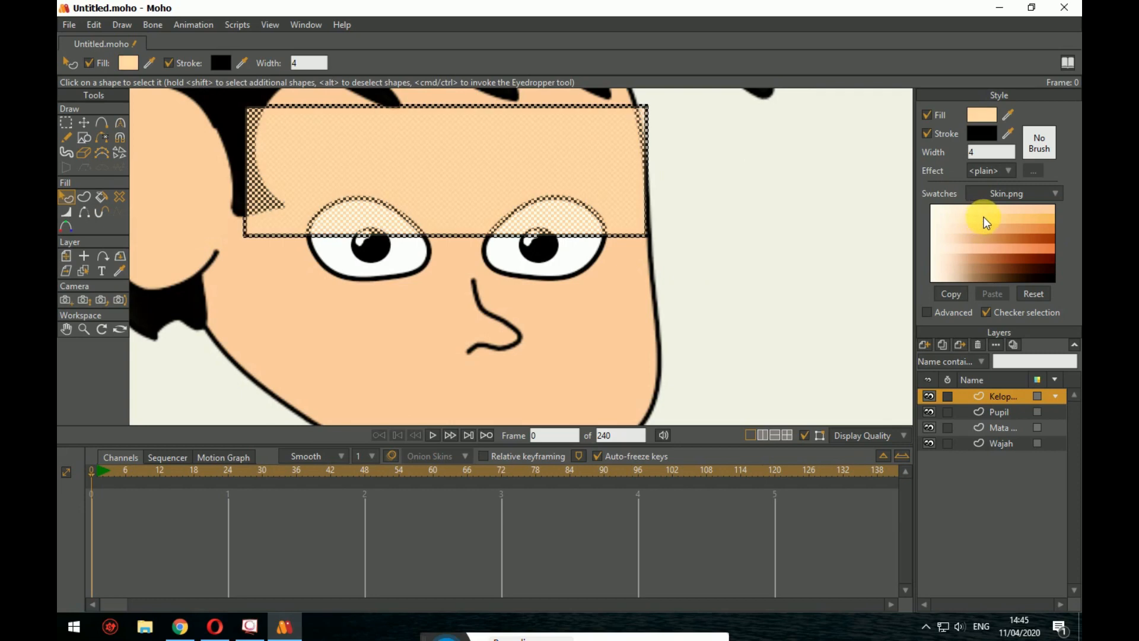
click(890, 223)
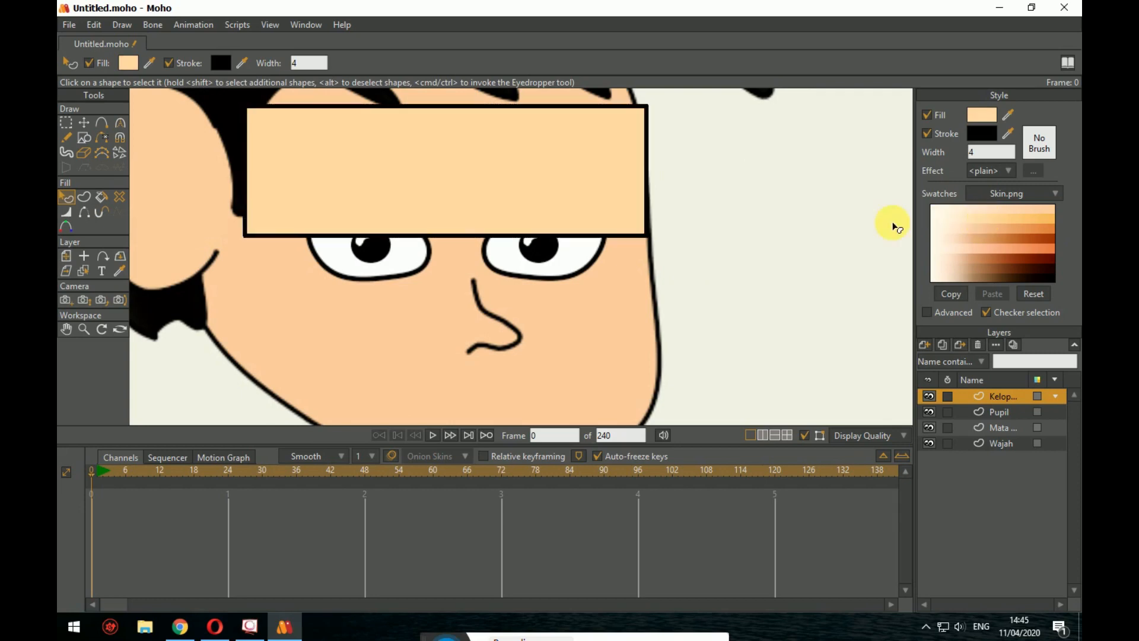
Step: Set the eyelid rectangle's fill to the peach skin swatch that matches the face, and deselect the shape
click(973, 229)
key(ctrl+a)
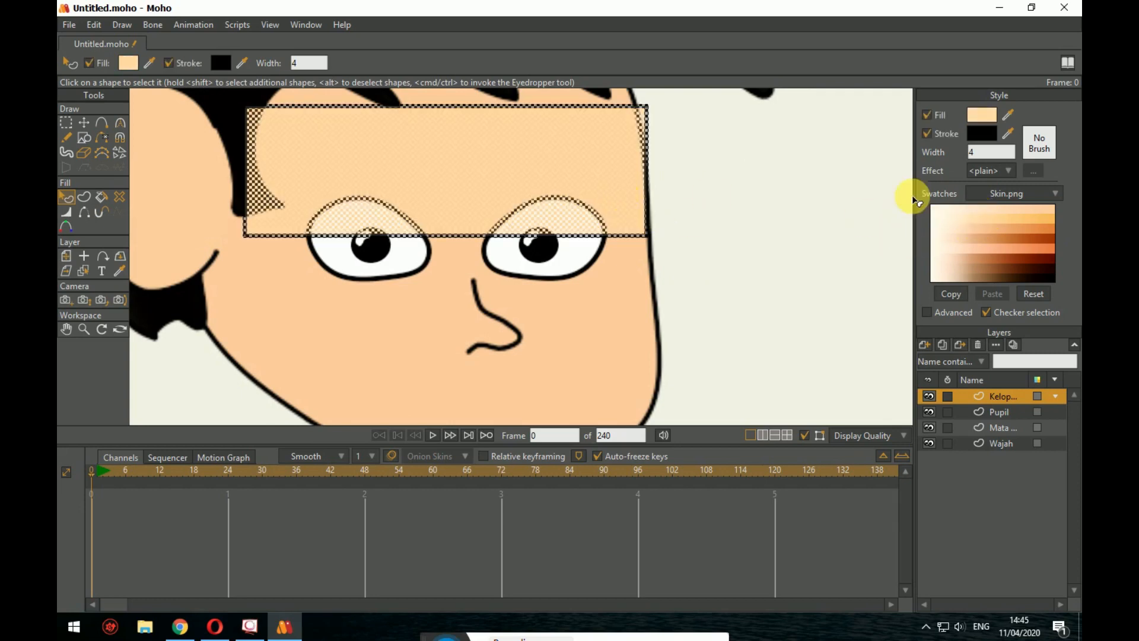
click(1051, 215)
click(1053, 211)
click(690, 230)
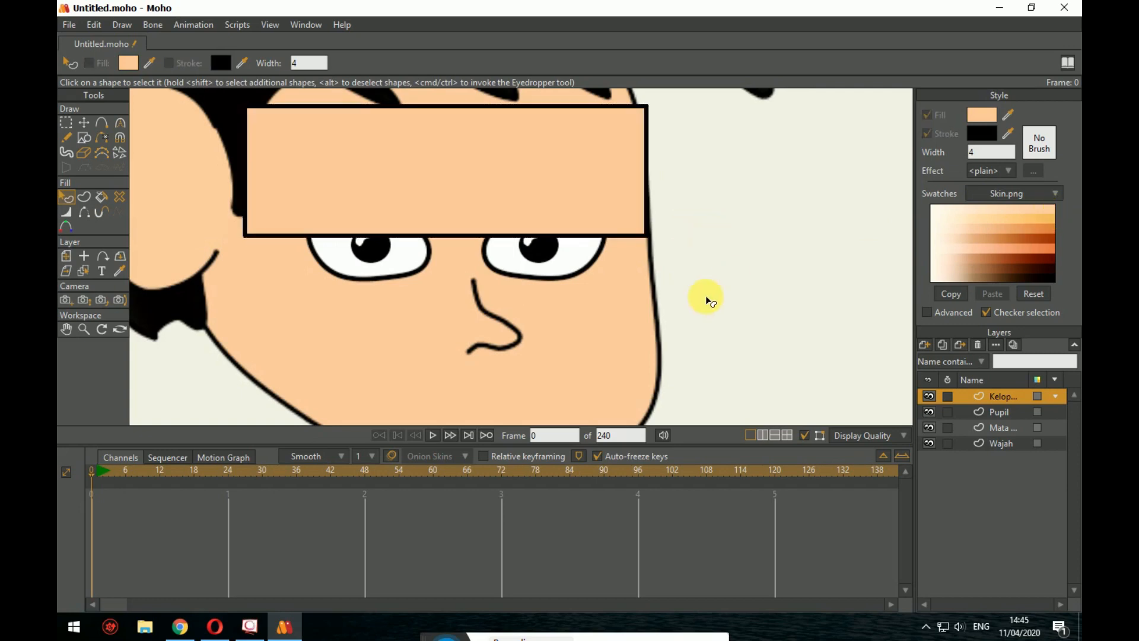
Step: Add several points along the eyelid rectangle's lower edge, spaced across both eyes and the gap between them
scroll(693, 299, down, 2)
scroll(677, 296, up, 5)
scroll(677, 297, down, 4)
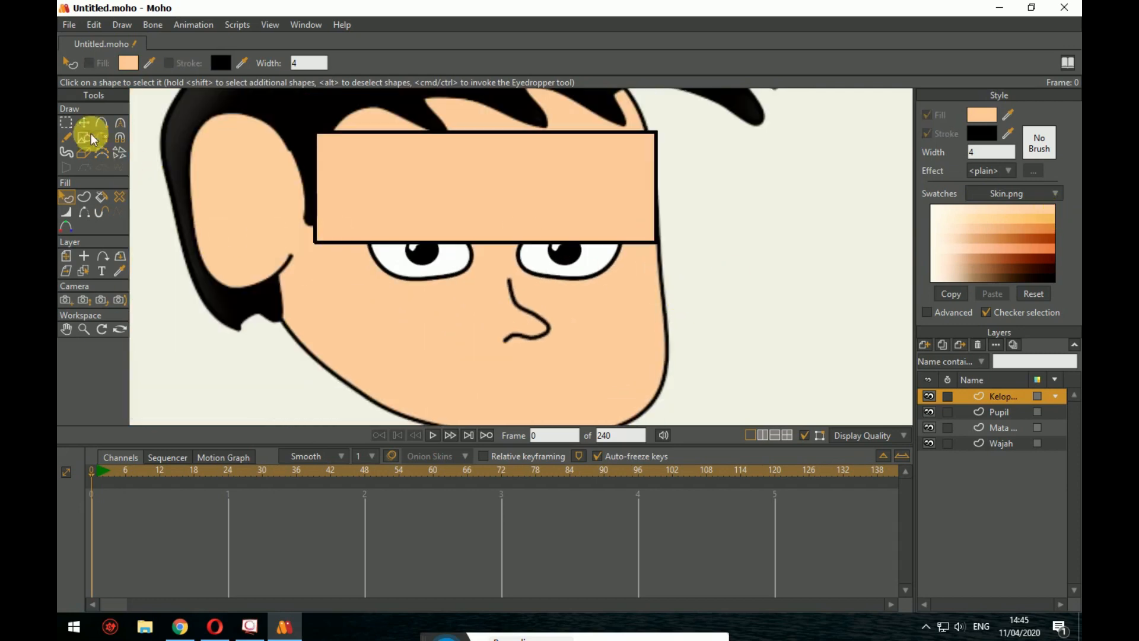
click(86, 126)
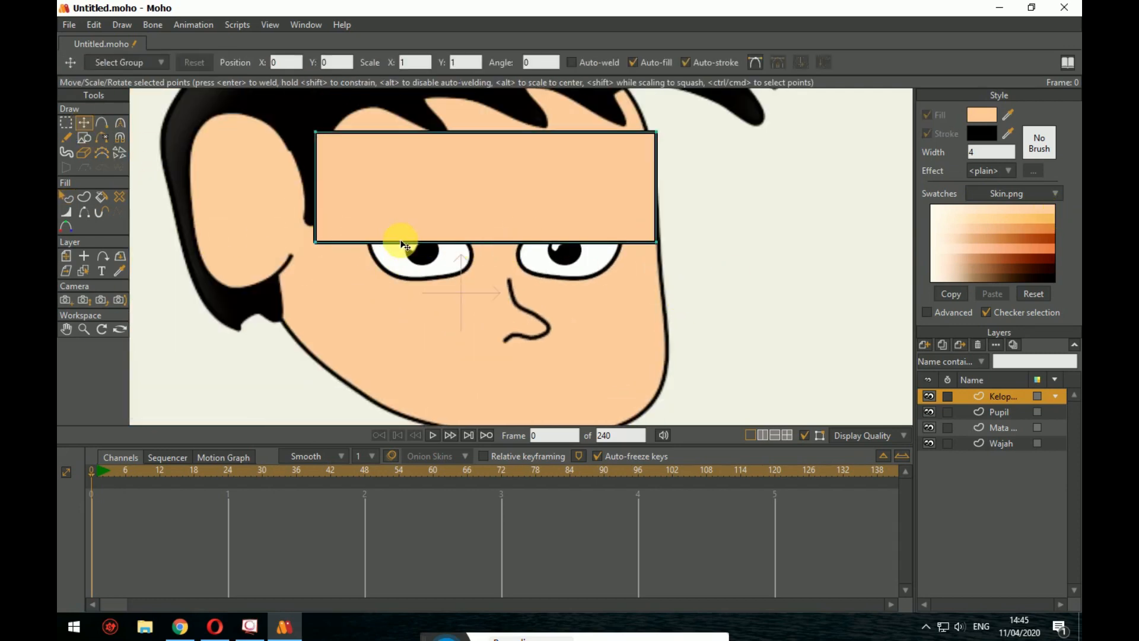
key(a)
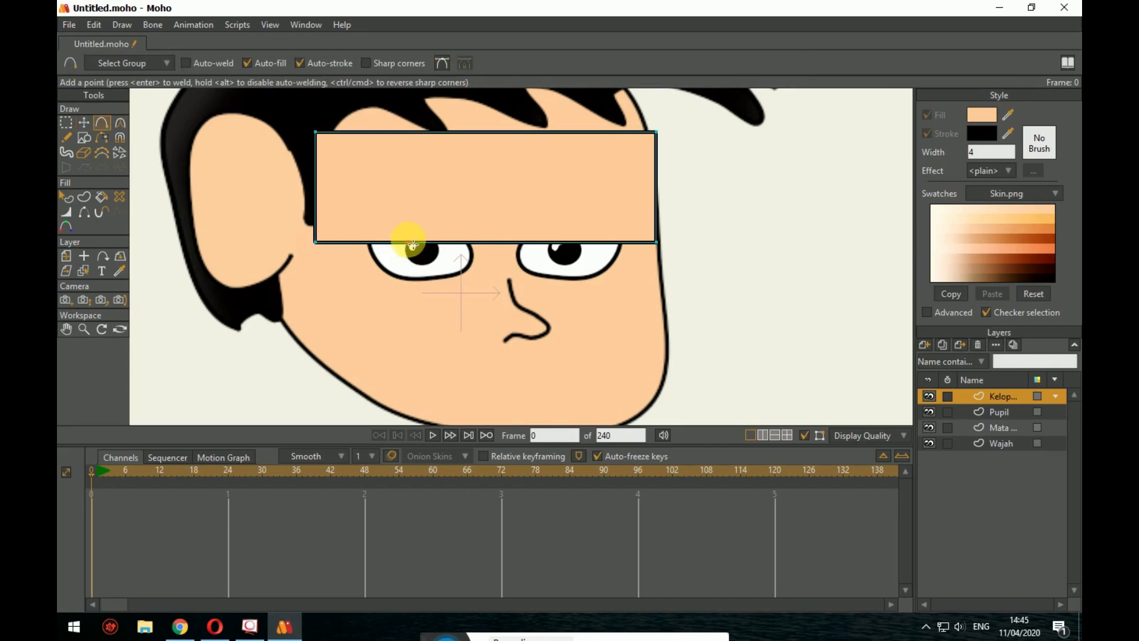
click(492, 242)
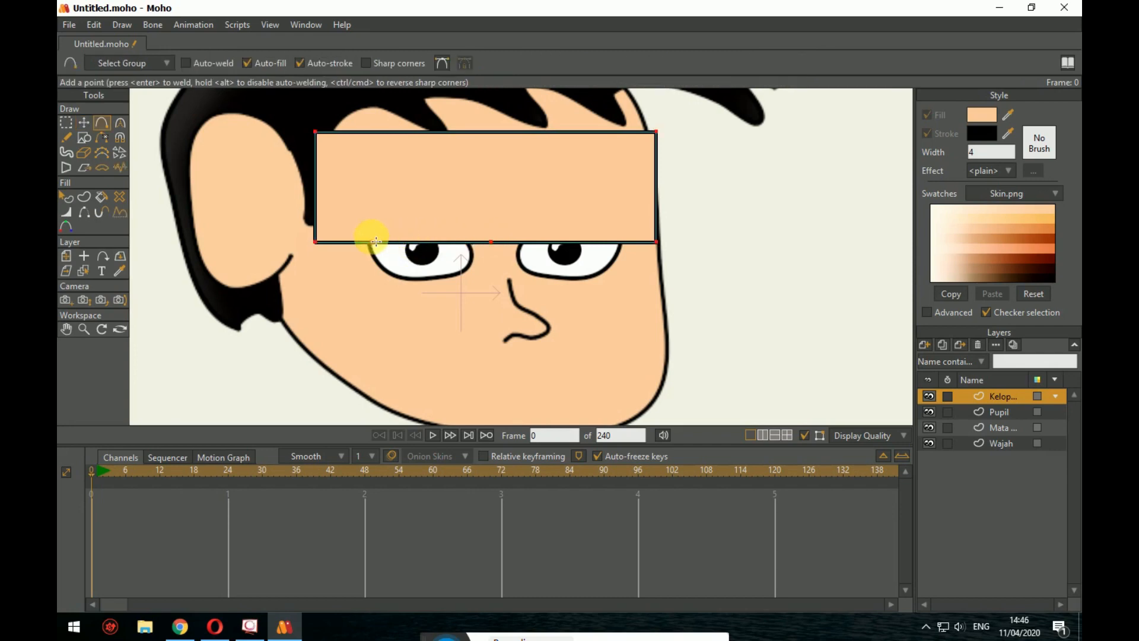
click(509, 242)
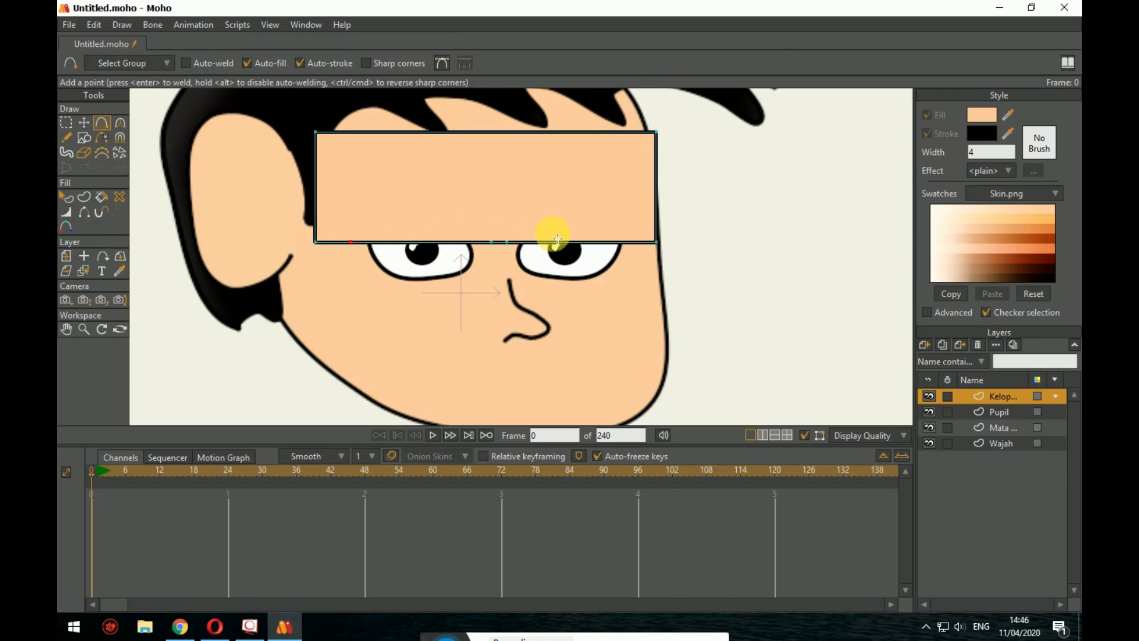
click(586, 242)
click(633, 242)
click(472, 242)
Step: Move the added points to shape the eyelid's lower edge into a gentle wave, dipping over each eye and rising between them
click(87, 122)
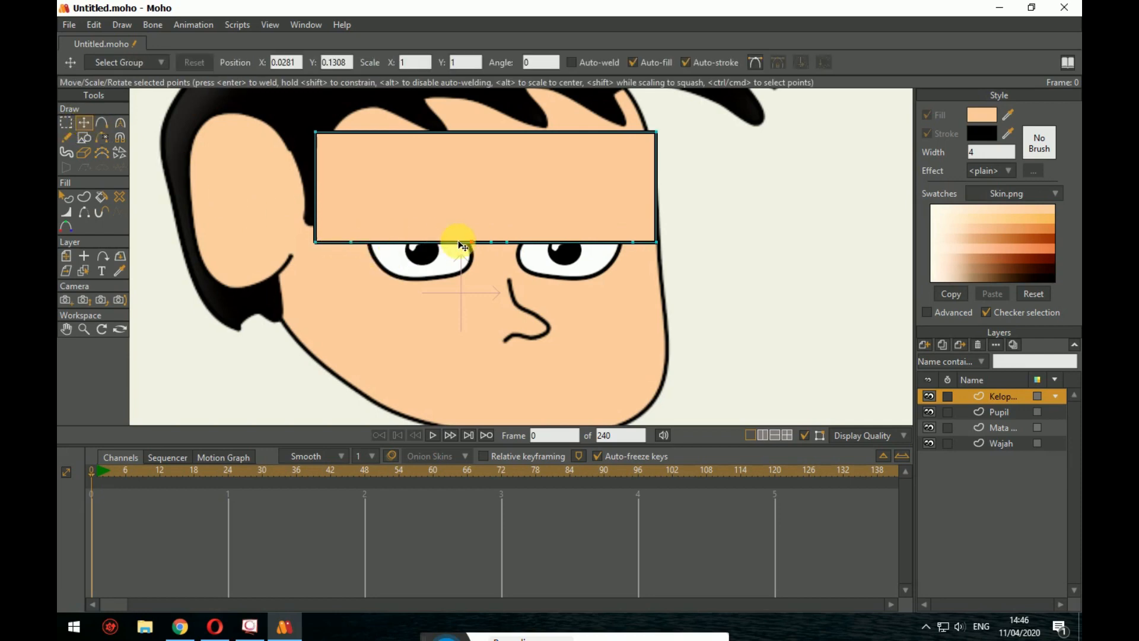
drag(355, 243, 646, 243)
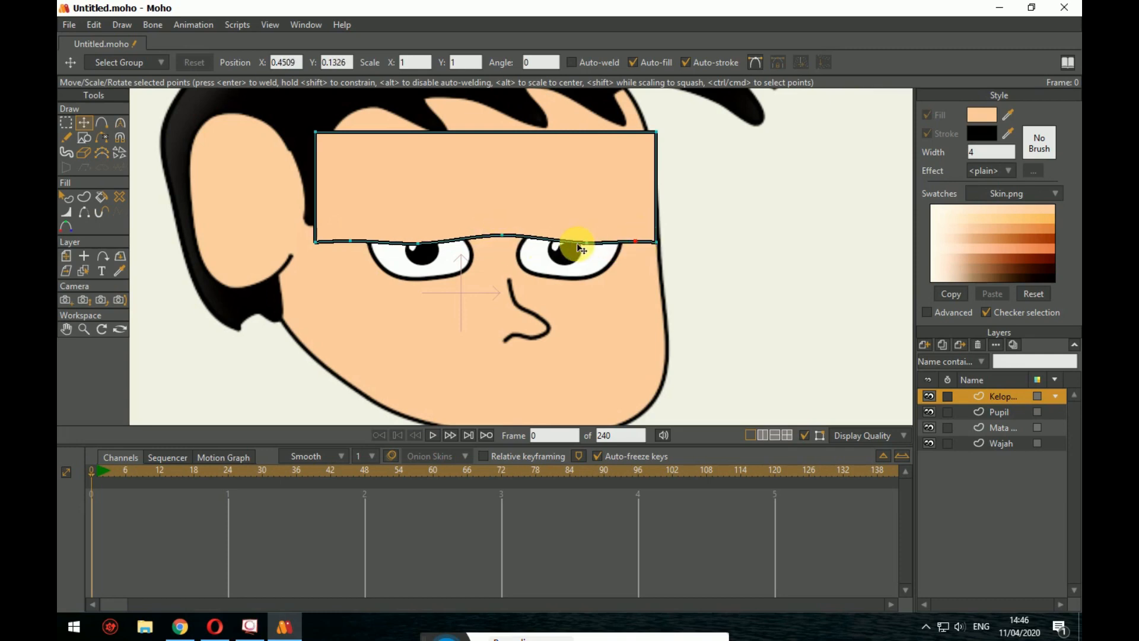
drag(577, 243, 600, 246)
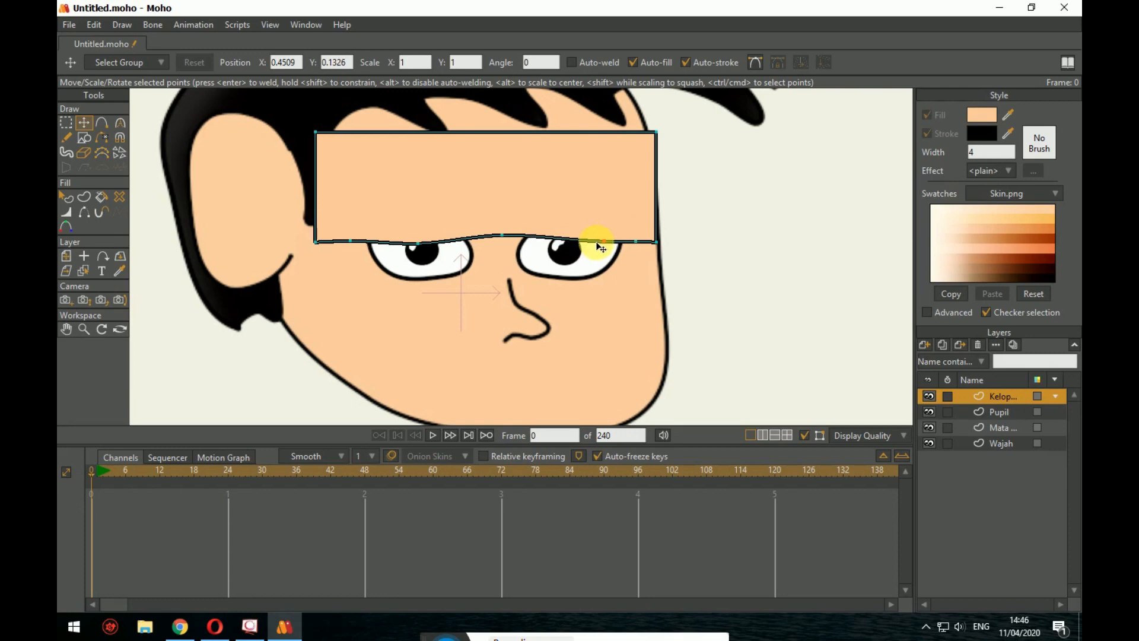
drag(510, 238, 510, 242)
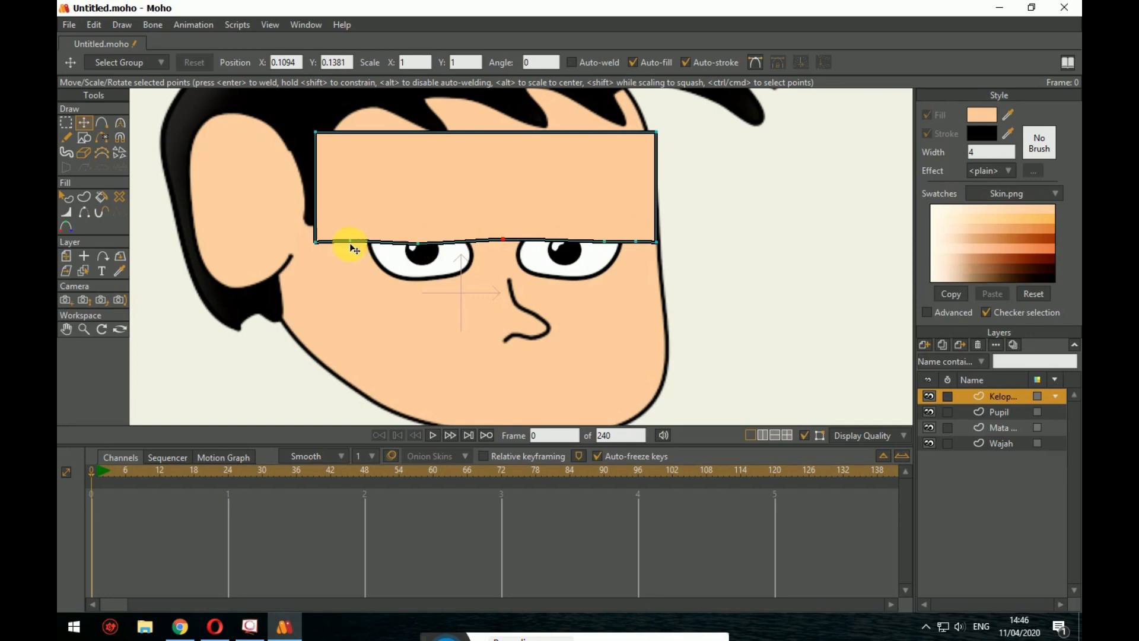
drag(359, 246, 360, 251)
drag(422, 249, 421, 251)
drag(354, 242, 346, 243)
drag(501, 242, 497, 242)
drag(596, 247, 632, 245)
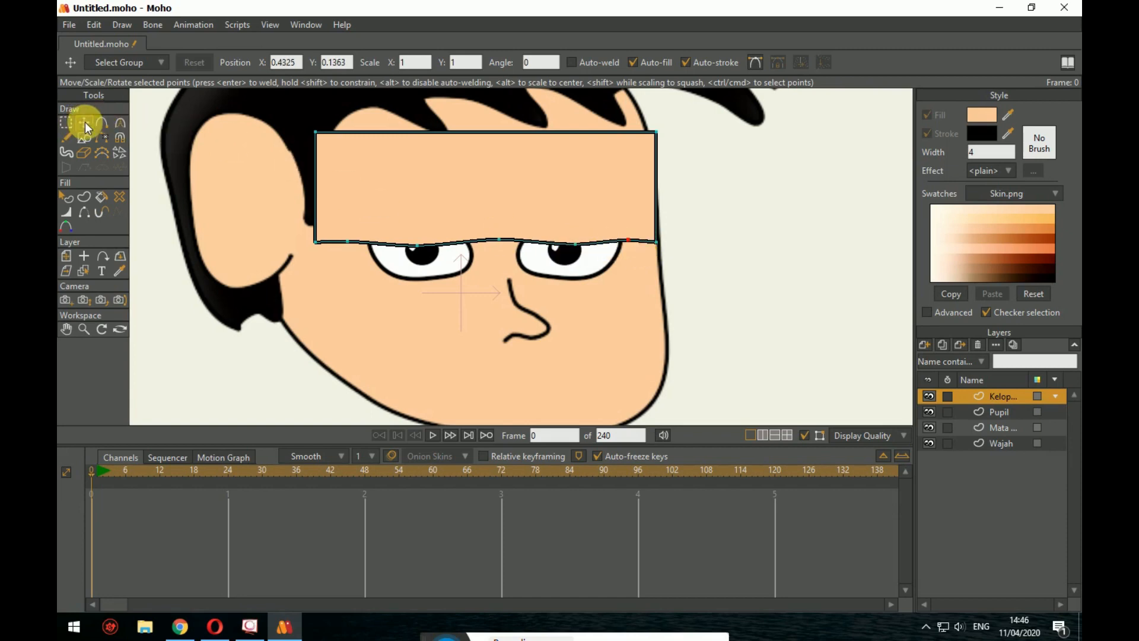
Step: Duplicate the whole eyelid shape, flip the copy vertically, and place it just below the eyes as the lower eyelid
click(534, 191)
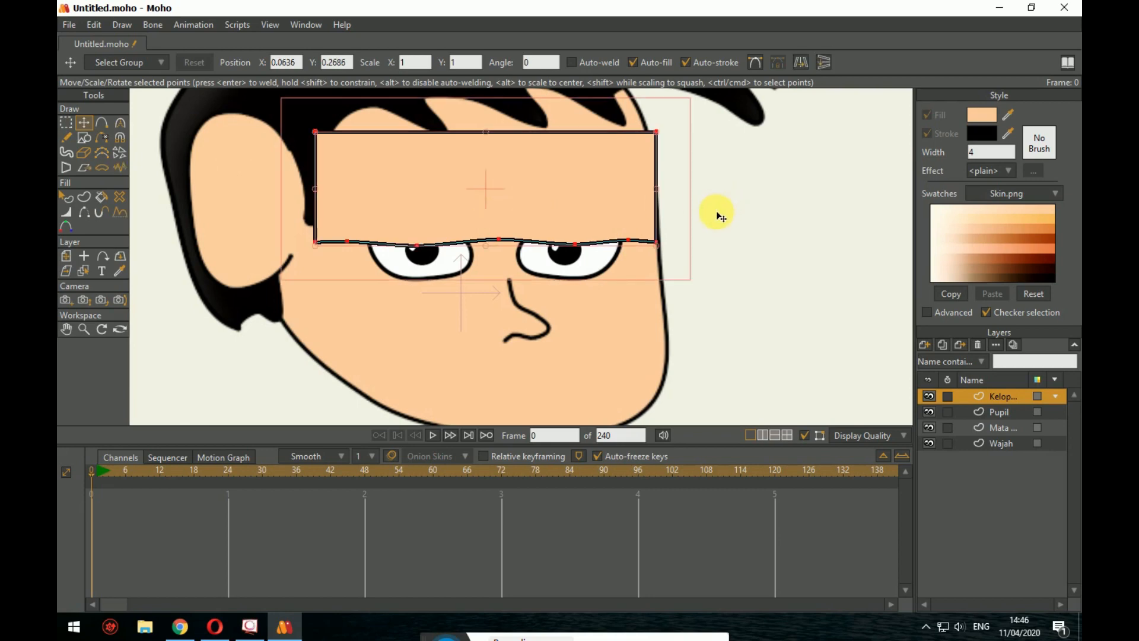
mouse_move(593, 208)
mouse_down()
mouse_move(613, 264)
mouse_move(603, 346)
mouse_move(617, 319)
mouse_move(611, 330)
mouse_up()
key(ctrl+v)
click(824, 62)
key(ctrl+z)
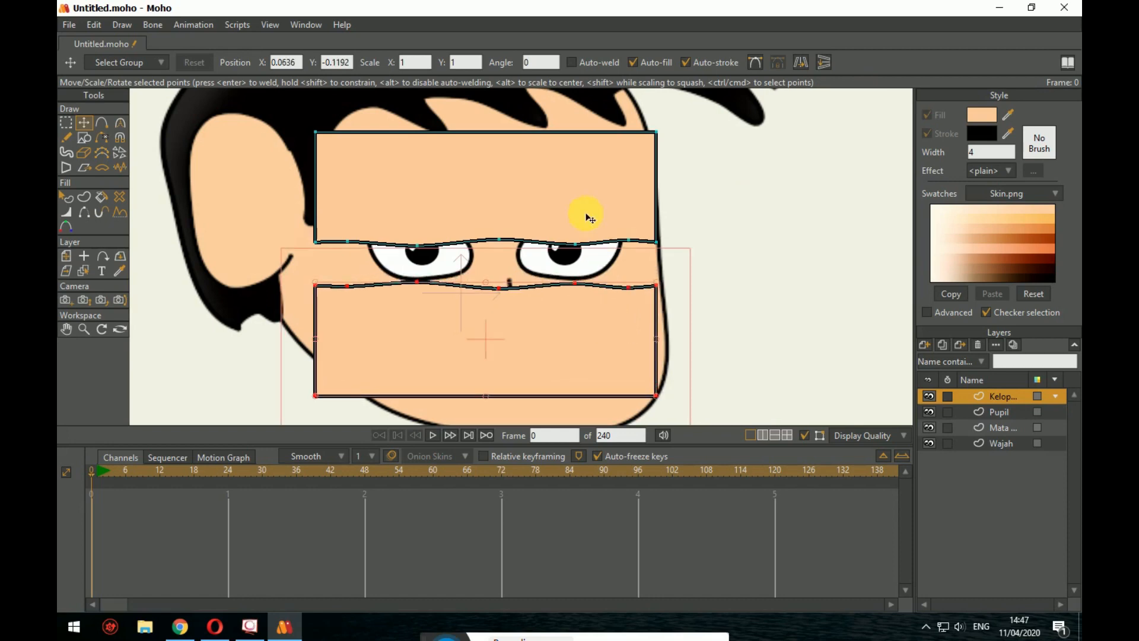
Step: Move the upper eyelid up until both eyes are fully uncovered, nudge the lower eyelid slightly, and deselect the shapes
ctrl+click(583, 205)
drag(582, 205, 590, 168)
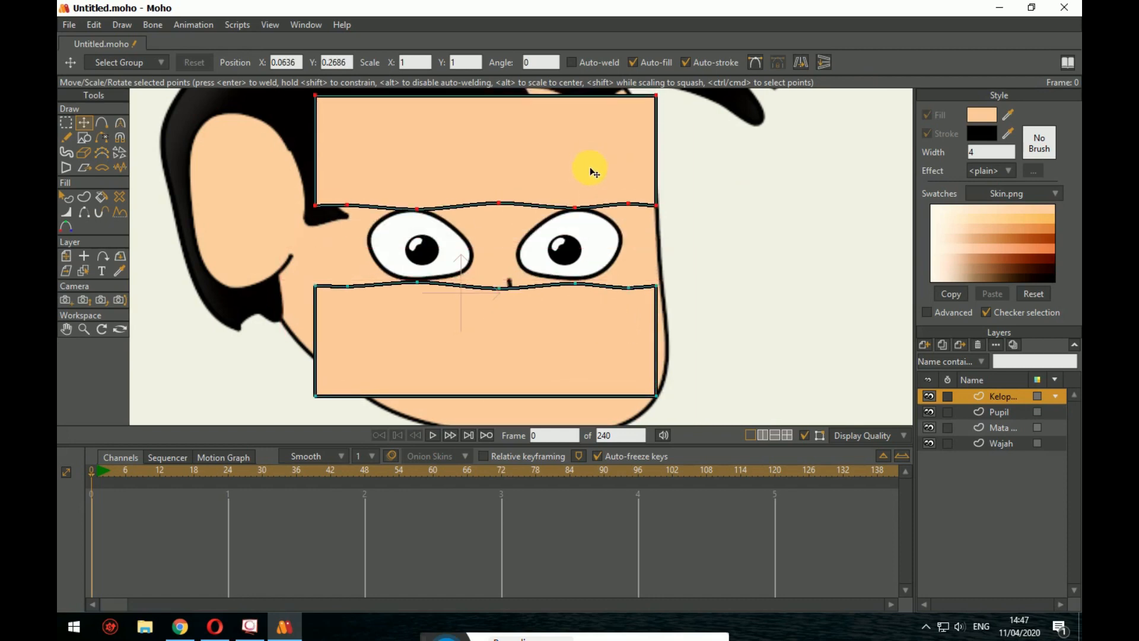
ctrl+click(554, 332)
drag(562, 342, 565, 339)
ctrl+click(770, 300)
Step: Nudge the lower eyelid's upper-right corner point slightly at the edge of the face
scroll(777, 310, down, 5)
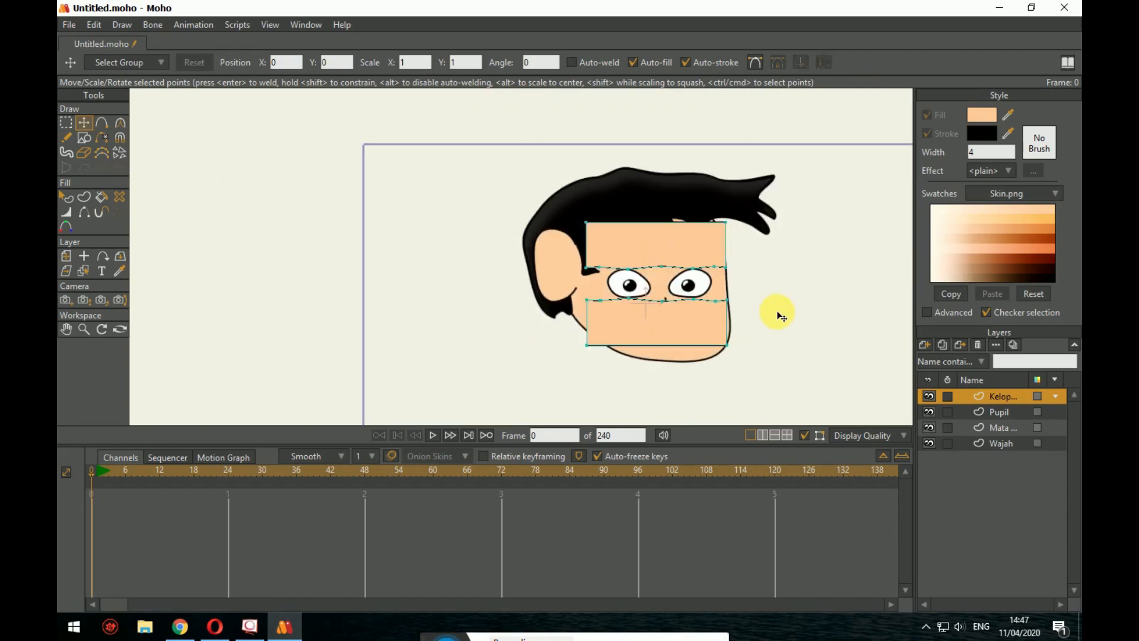
scroll(783, 315, up, 1)
drag(784, 315, 674, 268)
drag(708, 273, 710, 272)
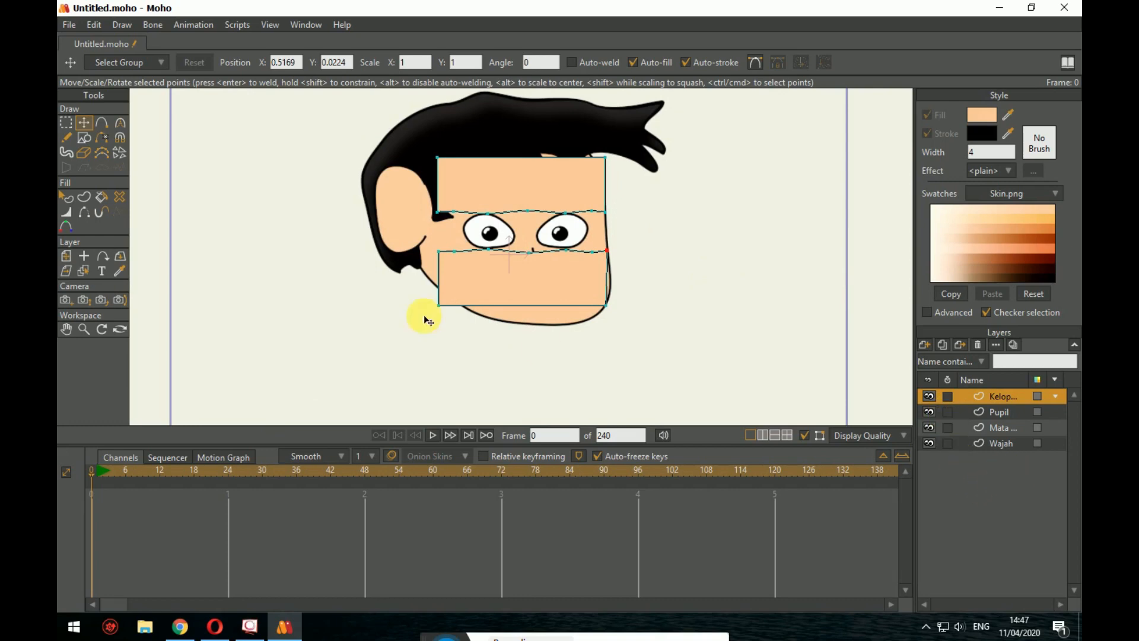
Step: Group all four layers, from Kelopak Mata down to Wajah, into one group layer
click(1008, 411)
click(1008, 428)
shift+click(1002, 399)
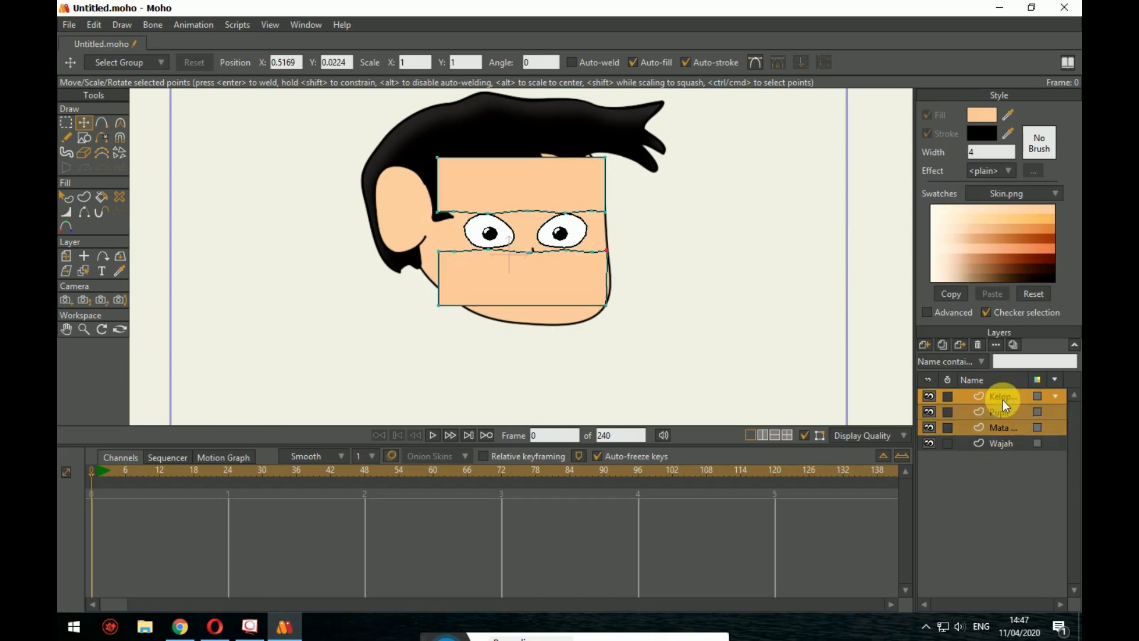
click(1012, 445)
click(1002, 397)
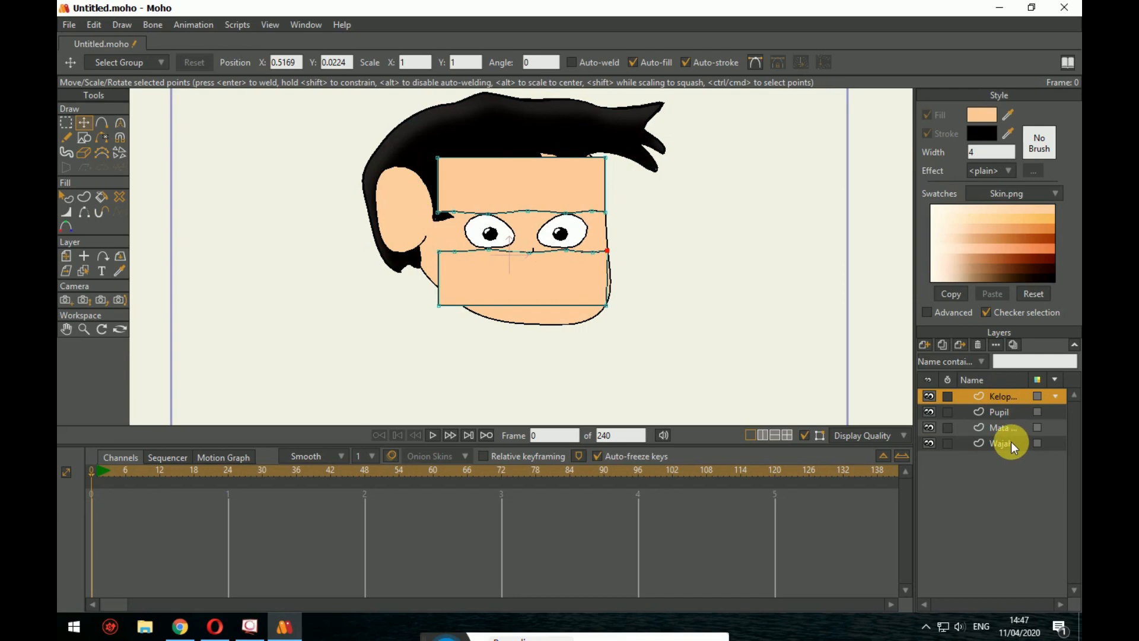
shift+click(1011, 442)
right_click(1001, 398)
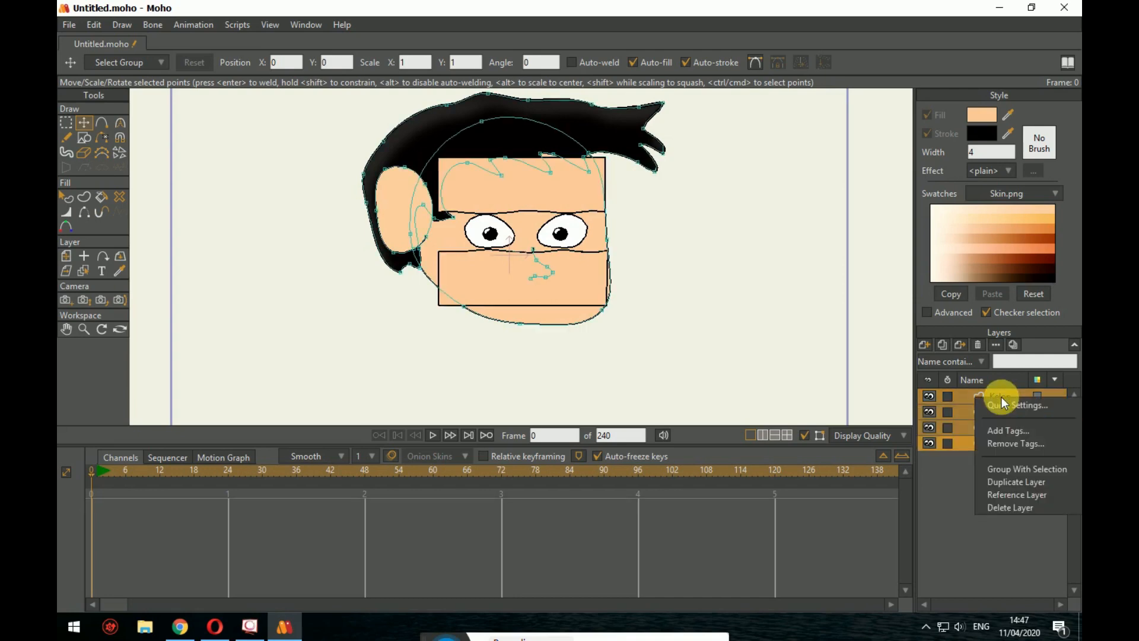
click(1029, 471)
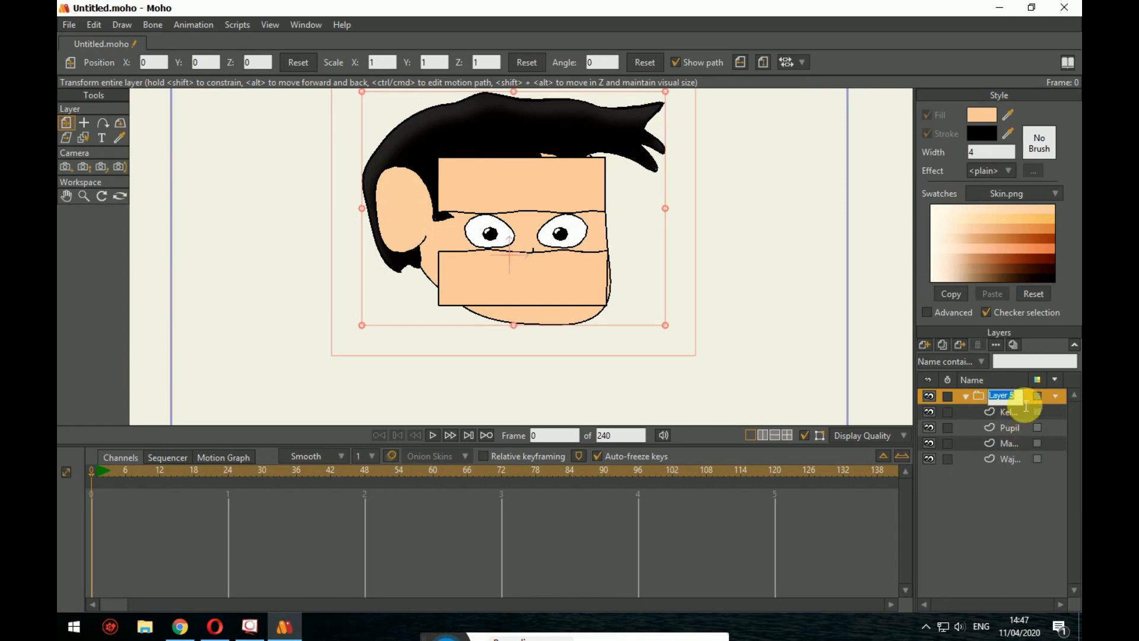
Step: Rename the group layer as Kepala and convert it to a bone layer
text(Kepala)
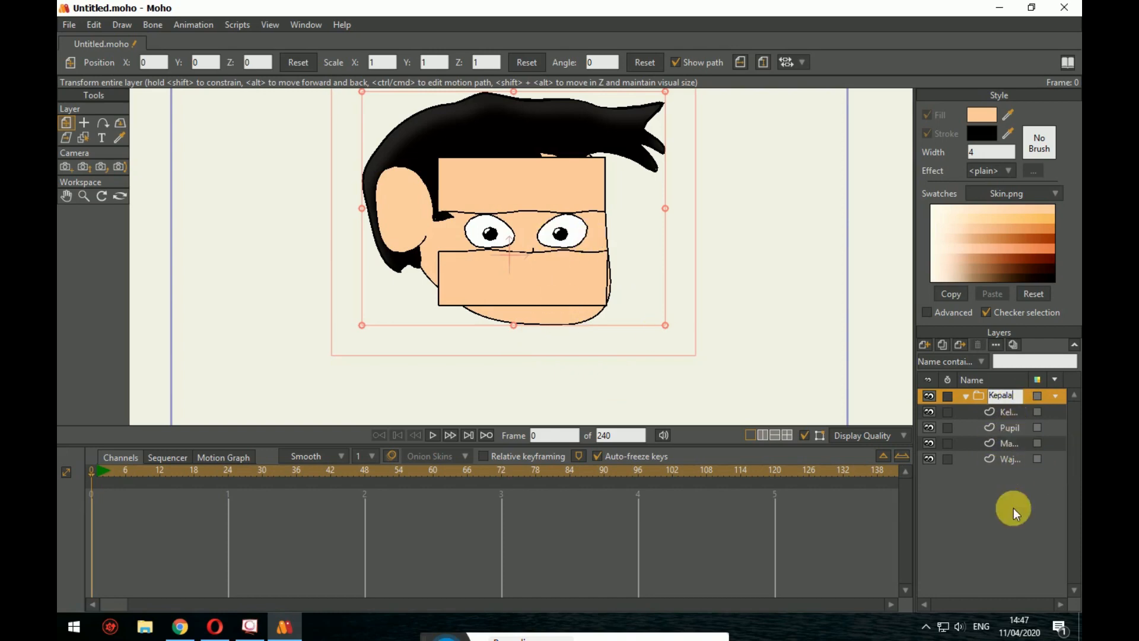
key(Return)
right_click(991, 392)
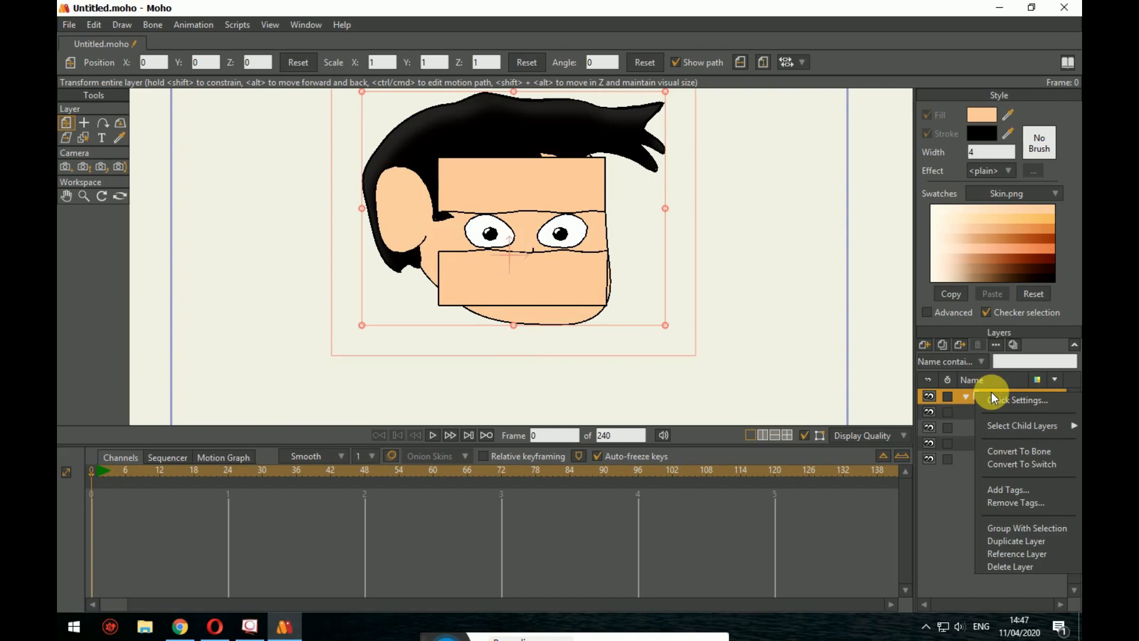
click(1021, 451)
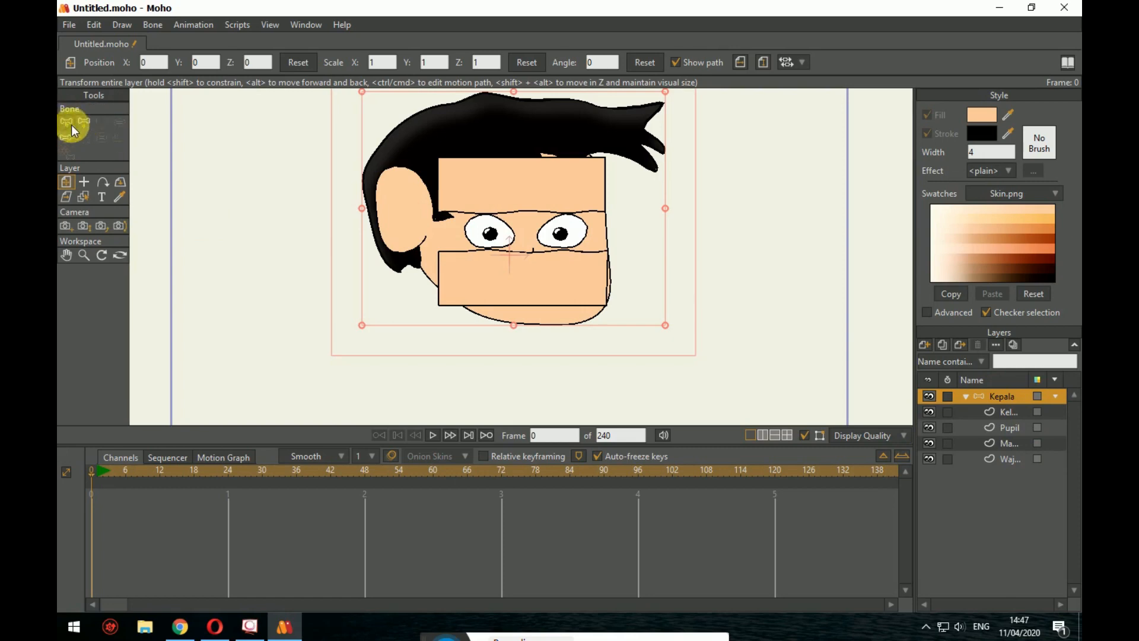
click(1013, 415)
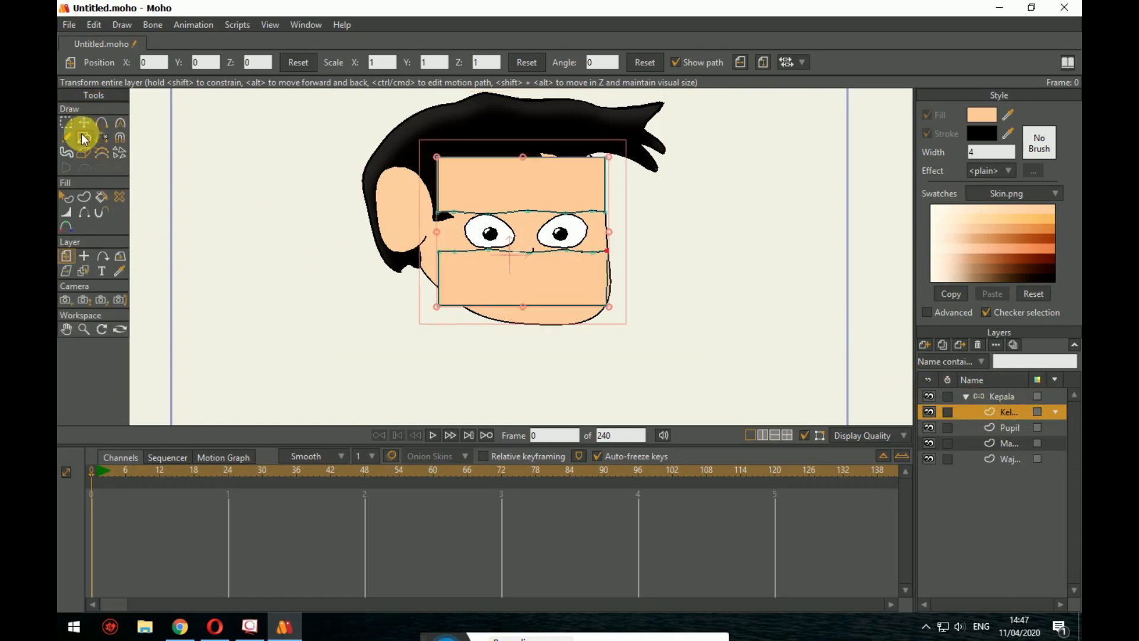
click(1020, 398)
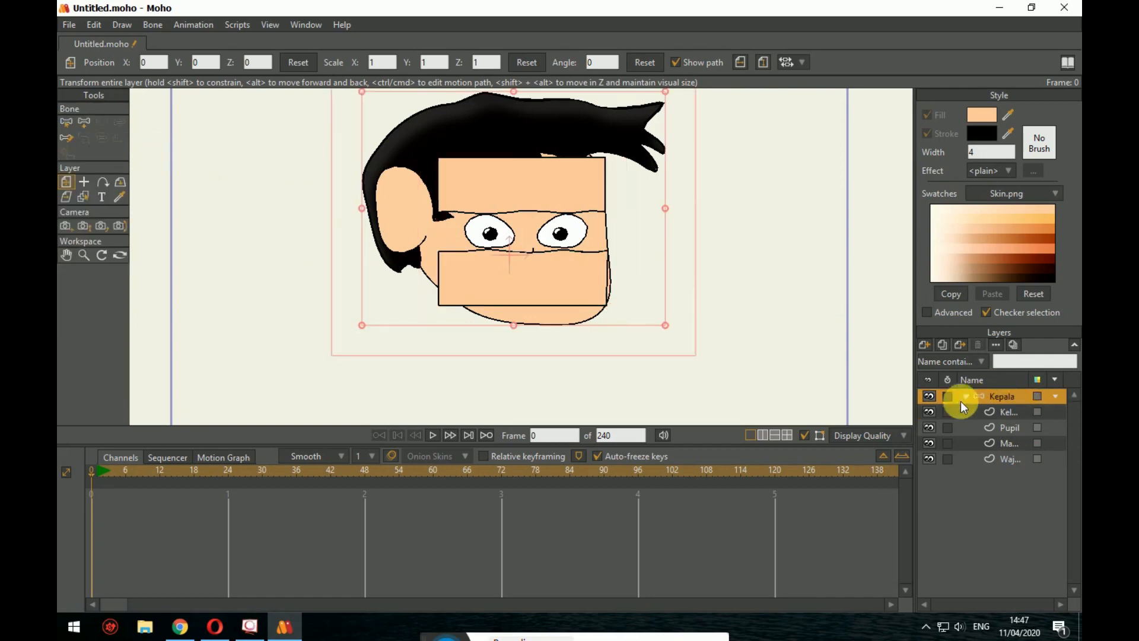
Step: Add a short upward-pointing bone in the empty area beside the head and name it Mata Kanan kiri
drag(673, 234, 564, 235)
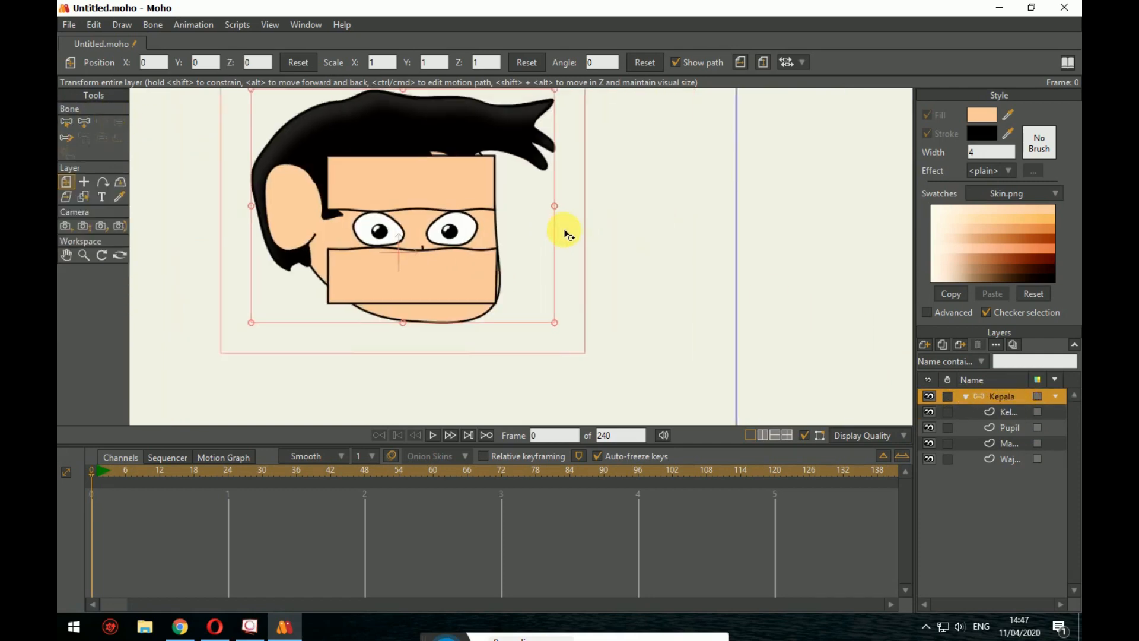
scroll(565, 235, down, 4)
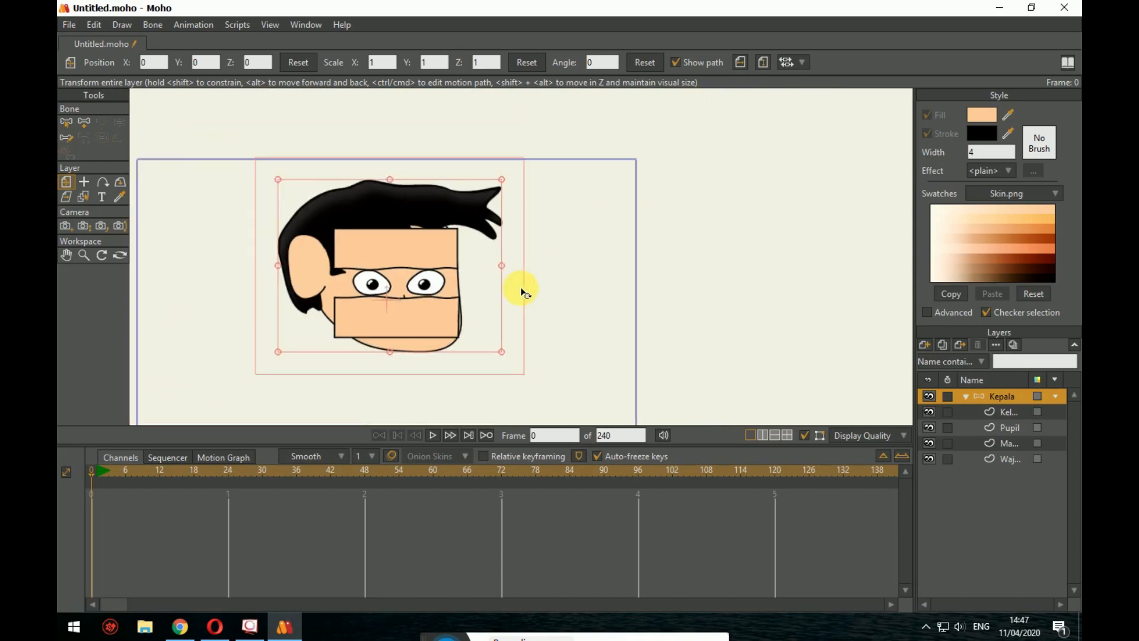
scroll(522, 292, up, 2)
click(75, 127)
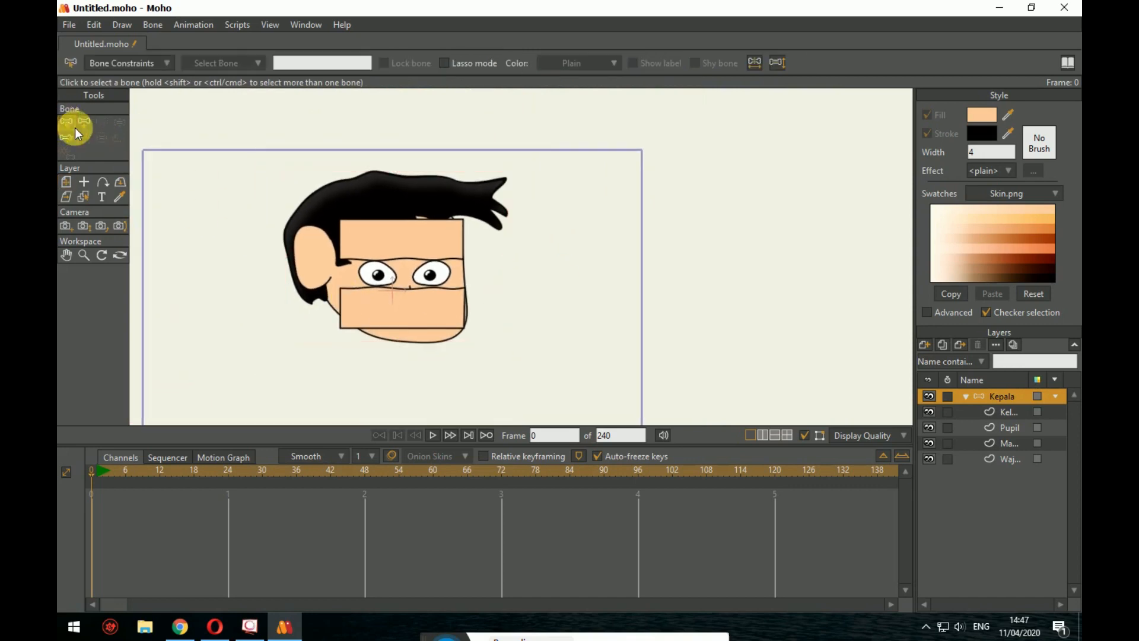
drag(496, 242, 575, 315)
drag(558, 239, 630, 300)
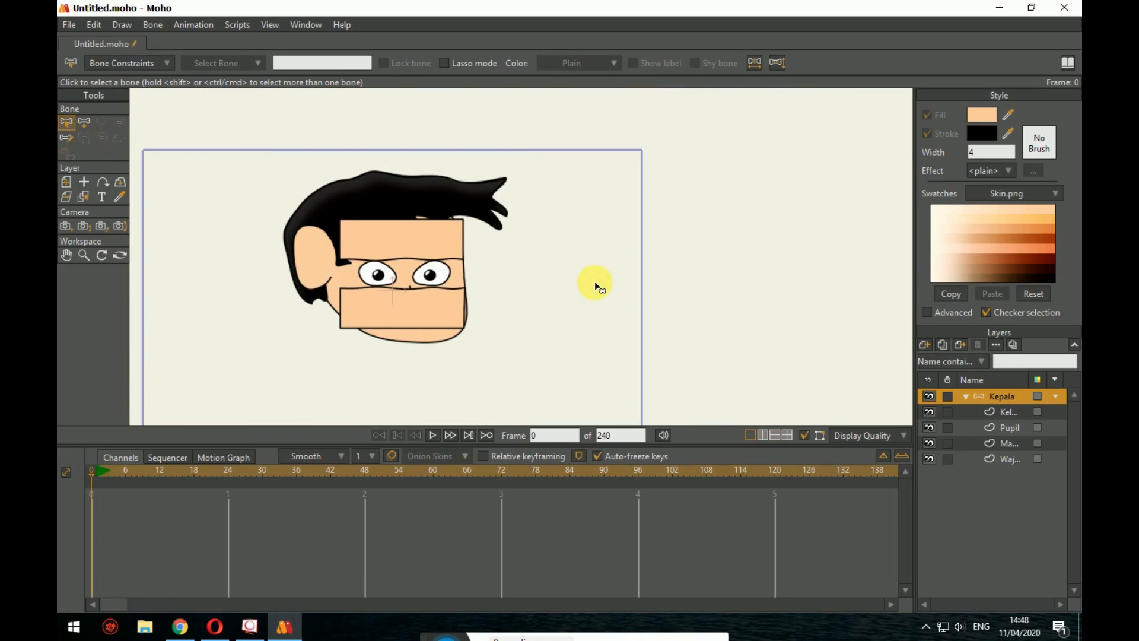
click(88, 123)
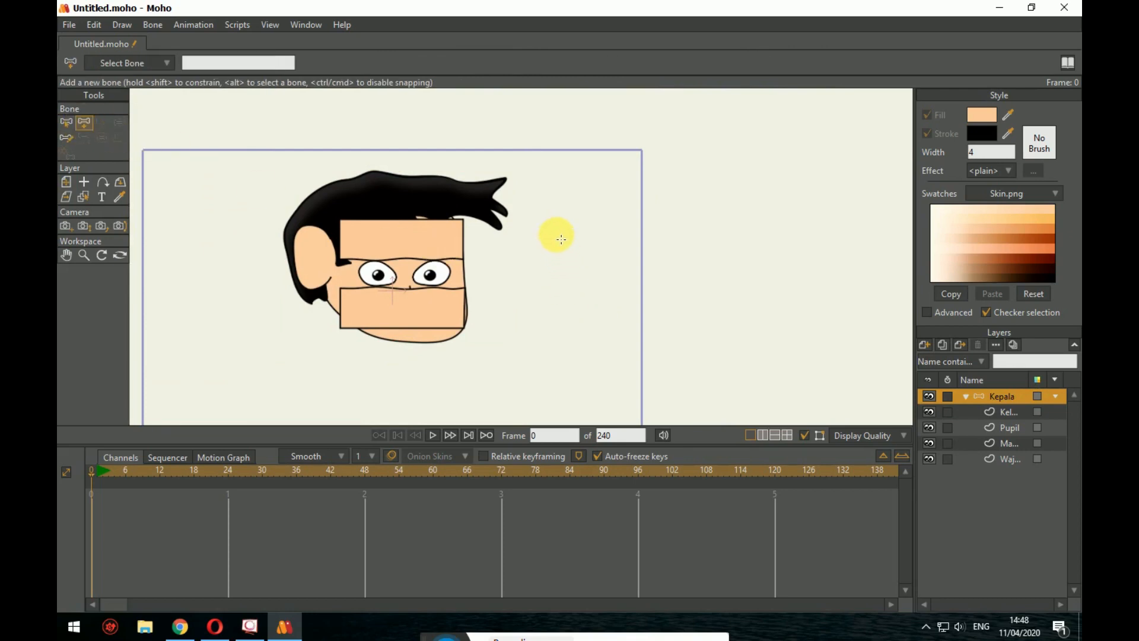
scroll(583, 257, up, 1)
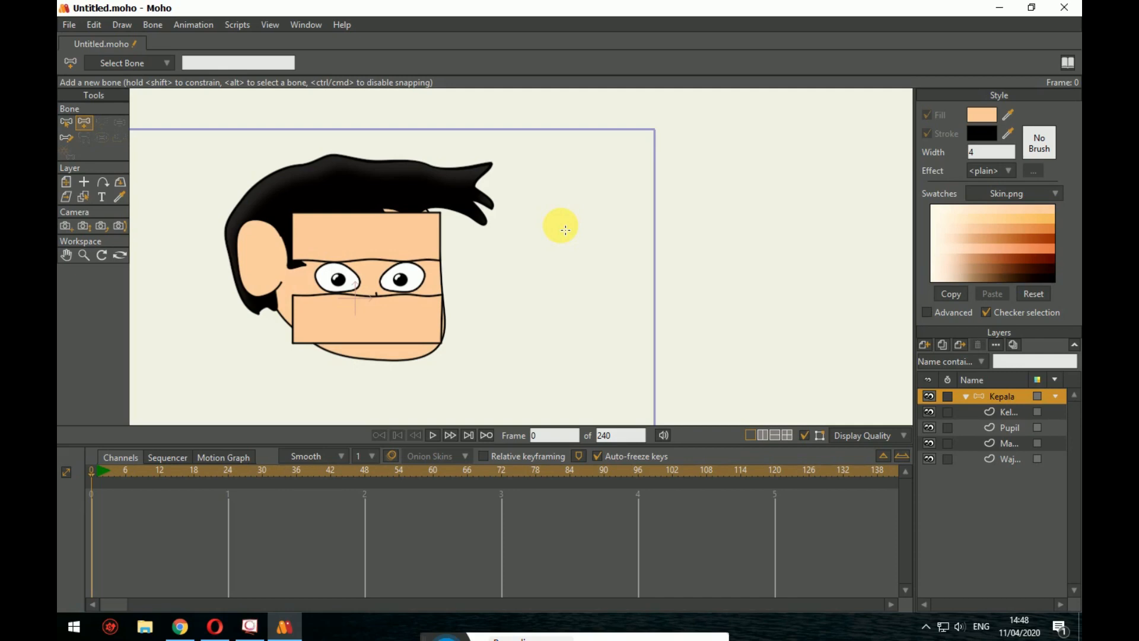
mouse_move(560, 226)
mouse_down()
mouse_move(557, 193)
mouse_move(564, 200)
mouse_up()
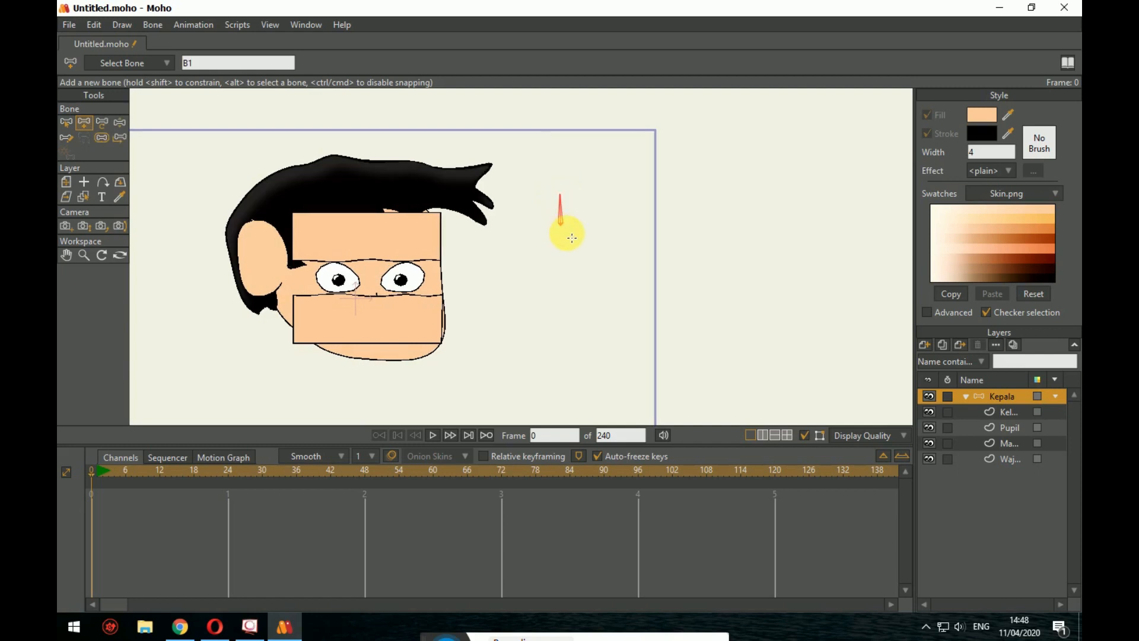
drag(223, 63, 161, 68)
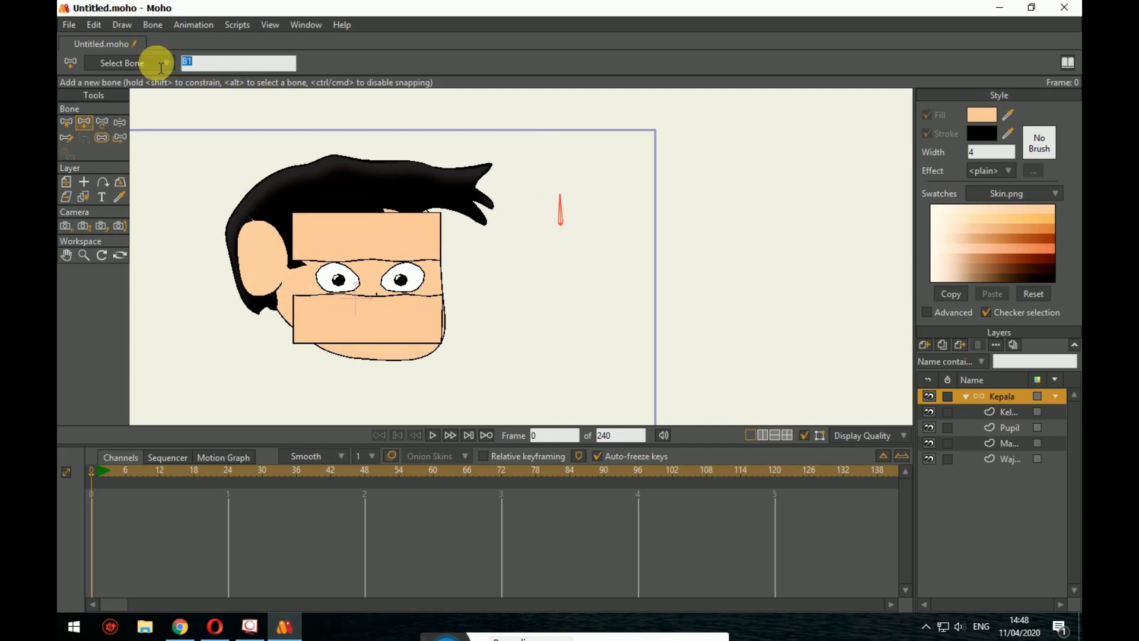
text(Mata Kanan kiri)
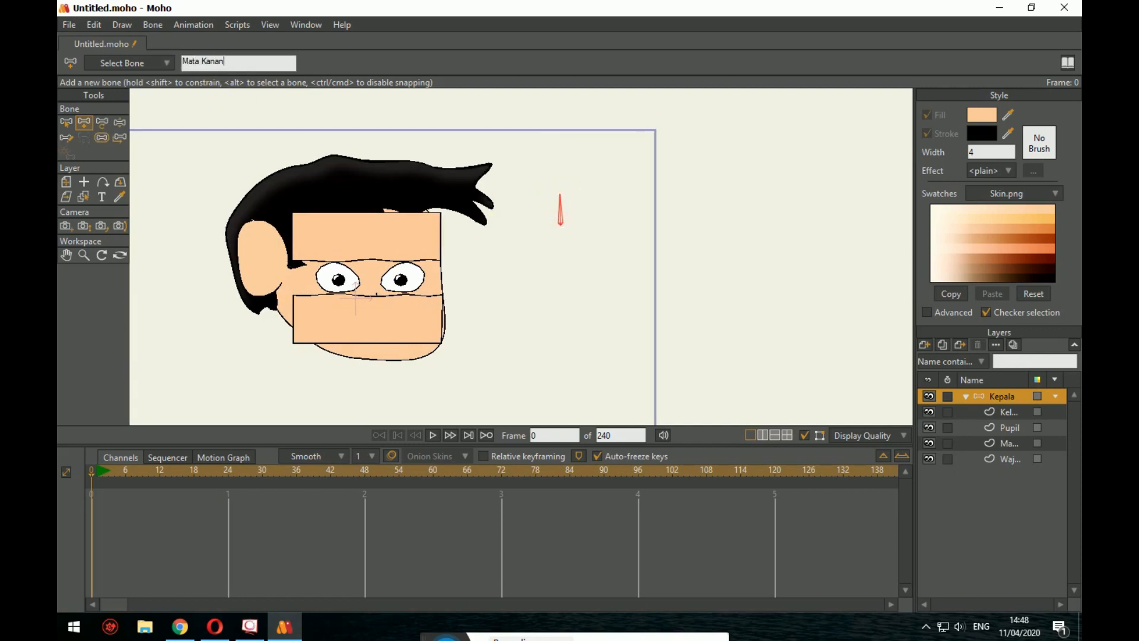
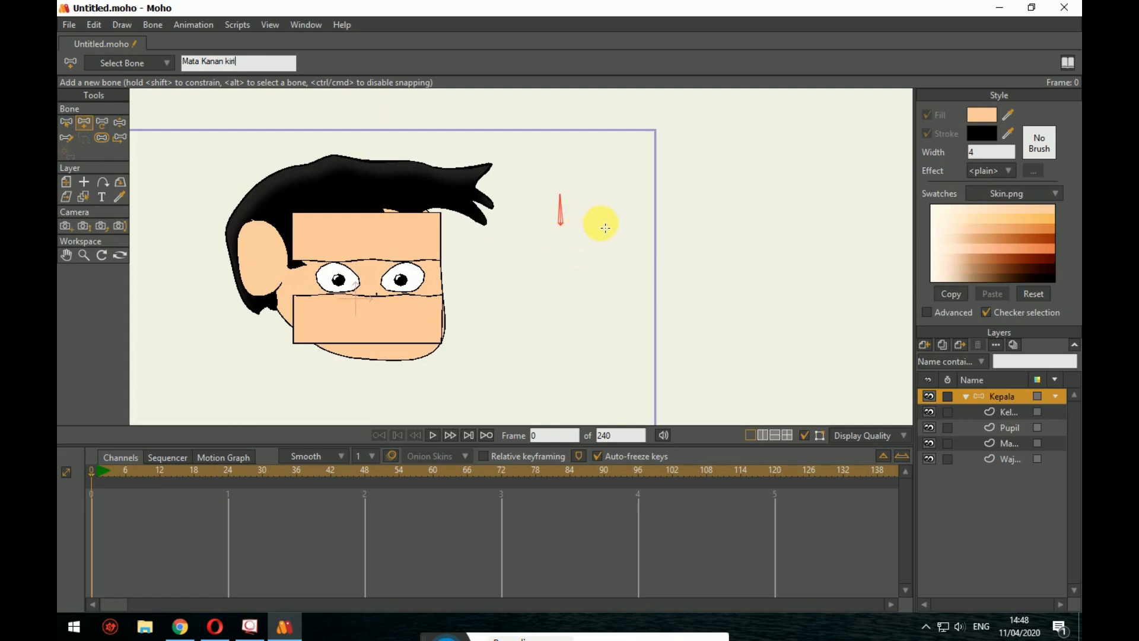
Step: Add a short horizontal bone beside the vertical one and name it Mata Atas bawah
drag(602, 226, 639, 225)
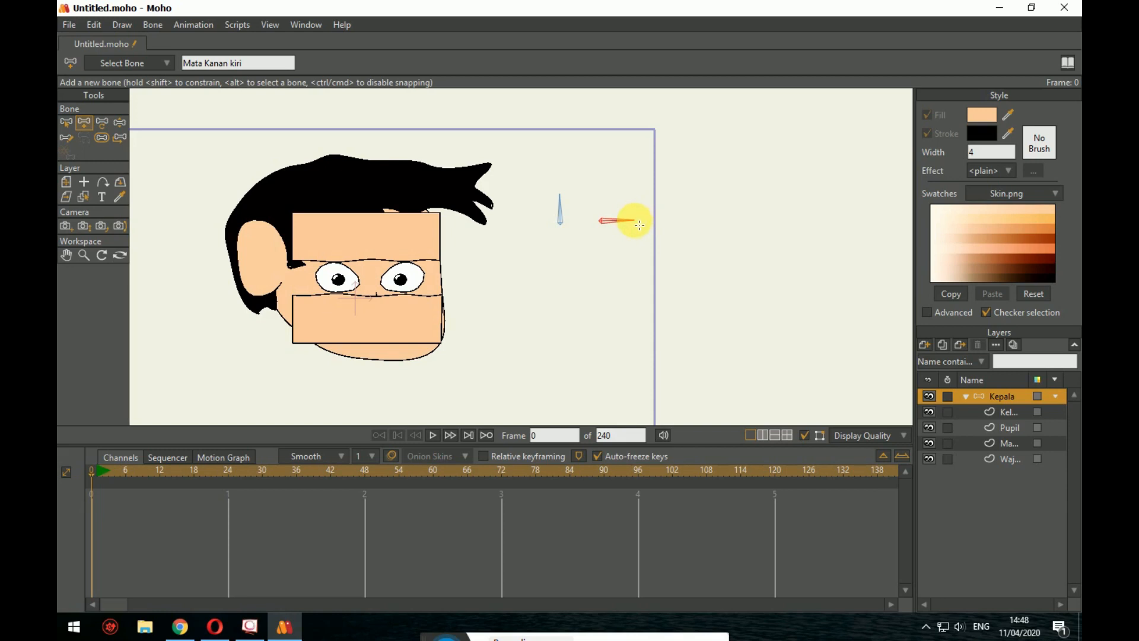
click(249, 62)
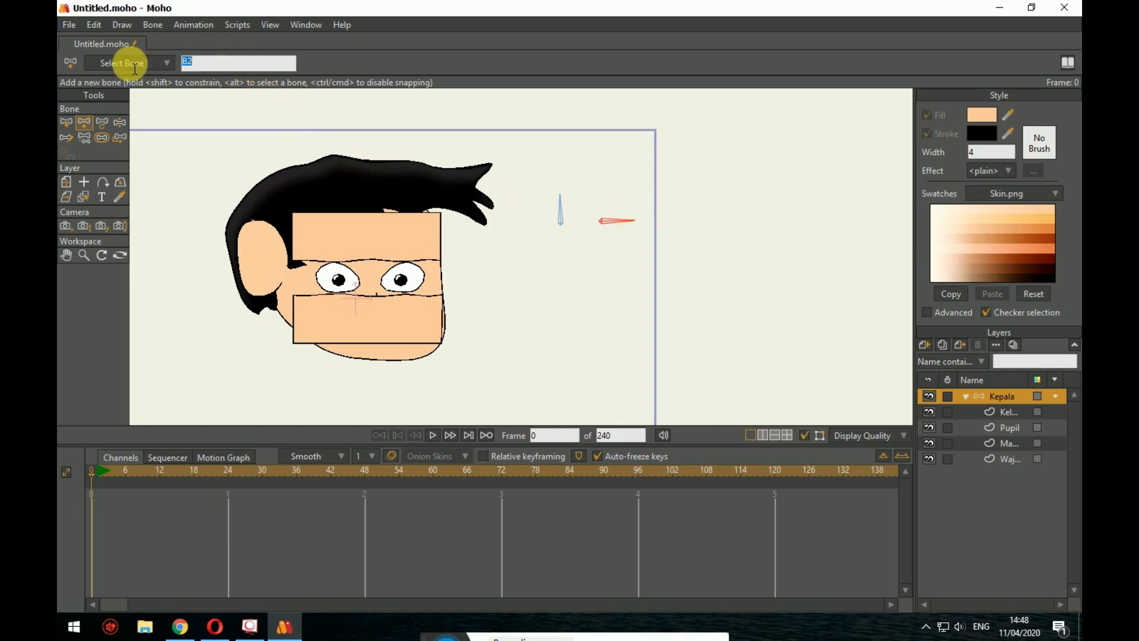
text(Mata Atas )
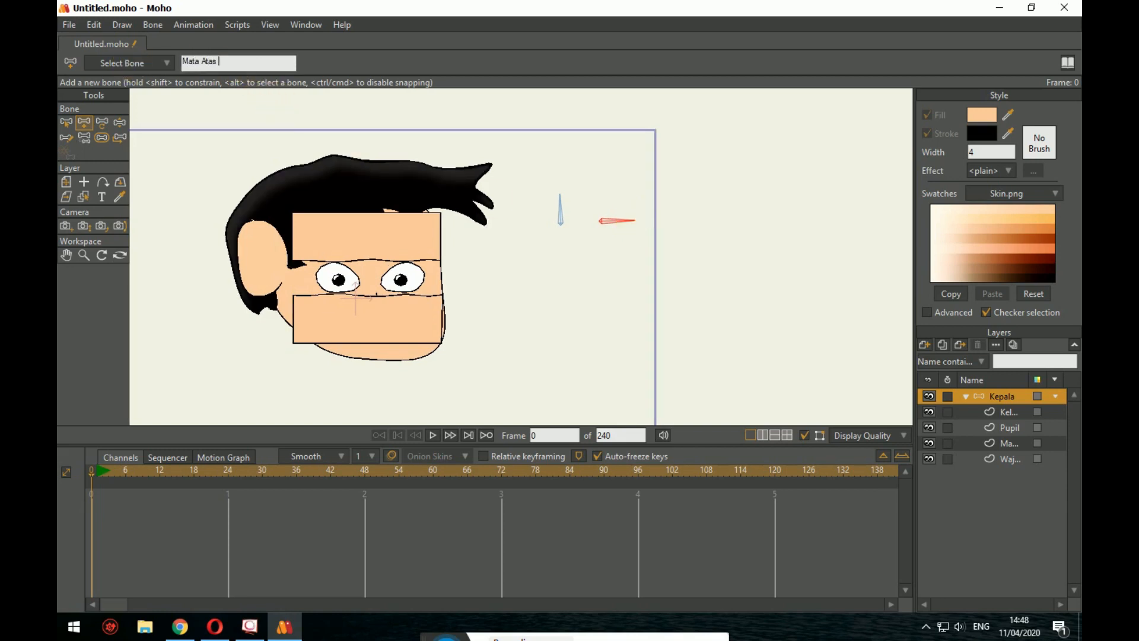
text(bawah)
Step: Select the two eye bones in turn and examine their transform handles and areas of influence
click(66, 123)
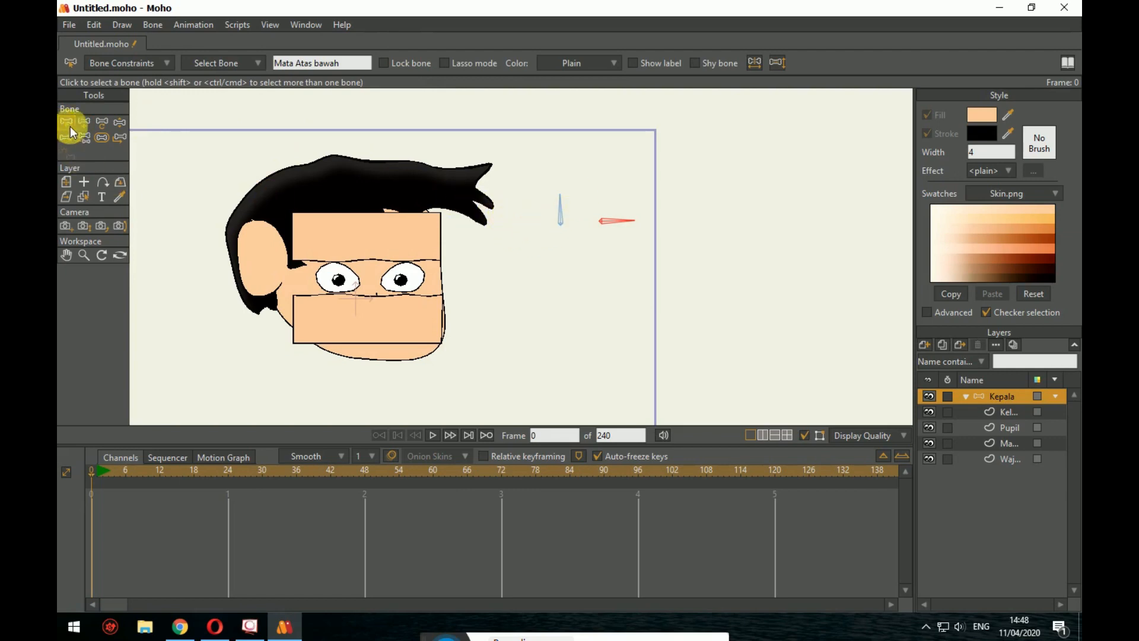
click(561, 221)
click(176, 147)
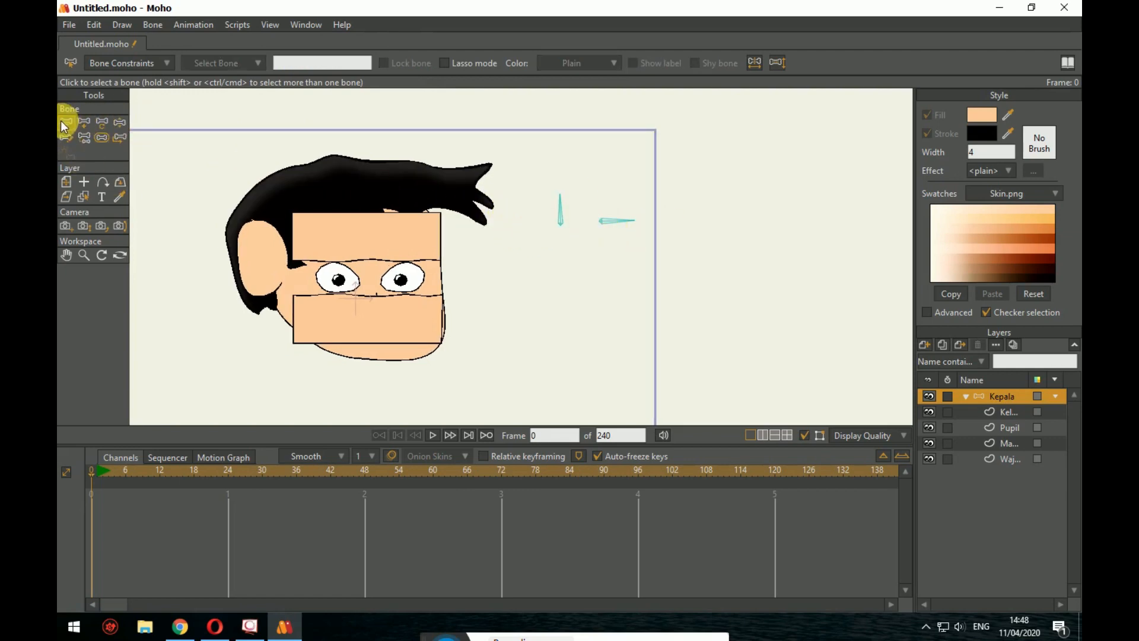
click(597, 228)
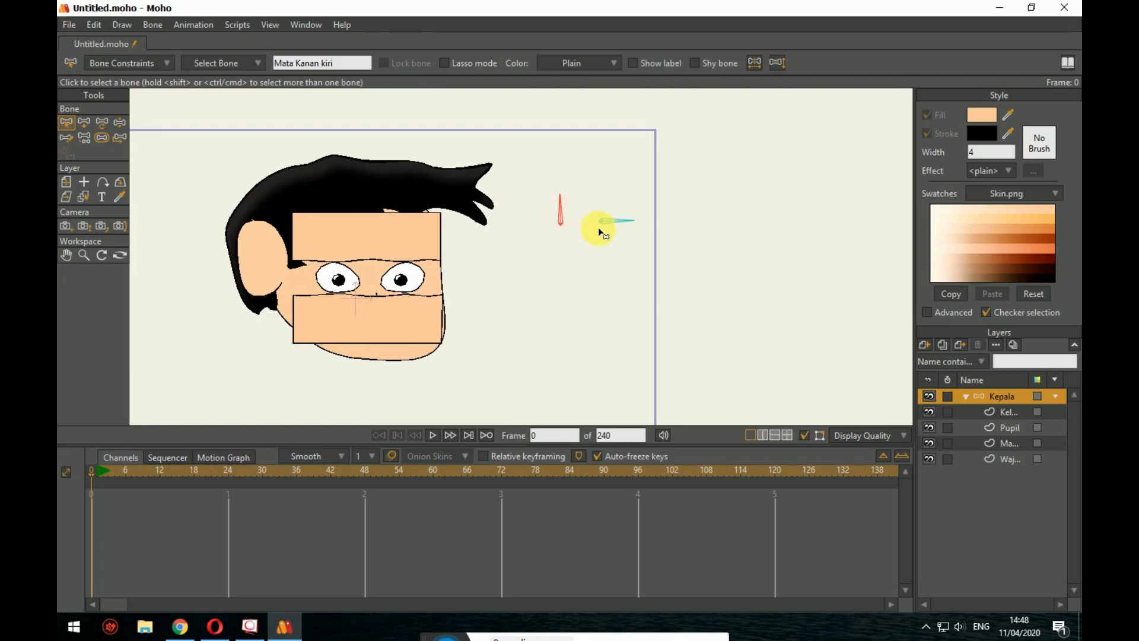
click(103, 123)
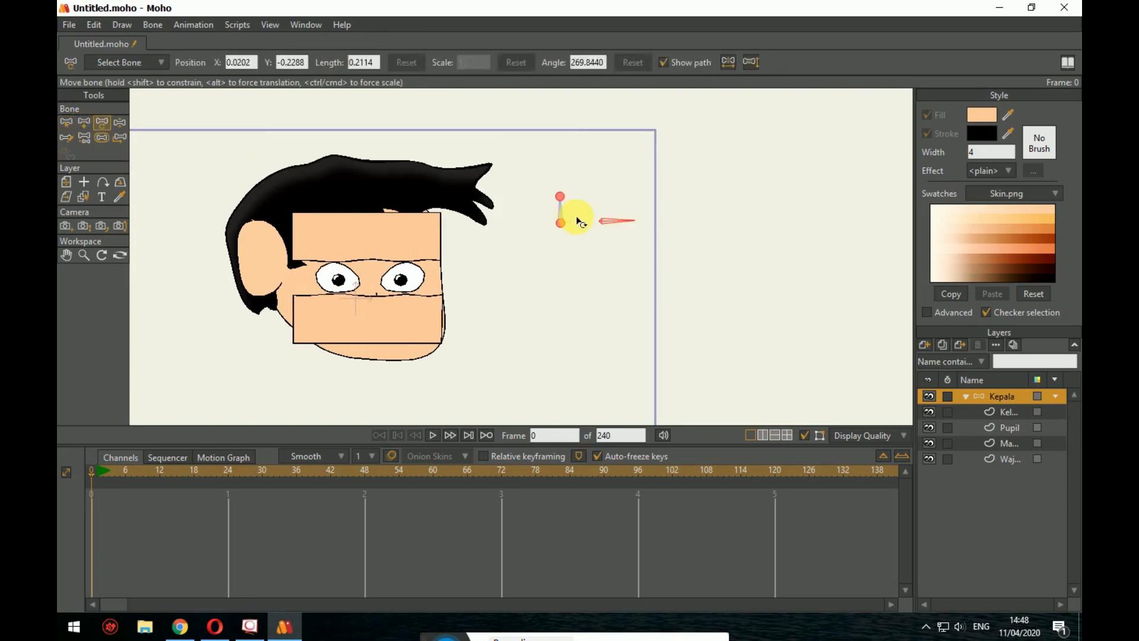
mouse_move(561, 202)
mouse_down()
mouse_move(576, 210)
mouse_move(528, 198)
mouse_move(566, 218)
mouse_up()
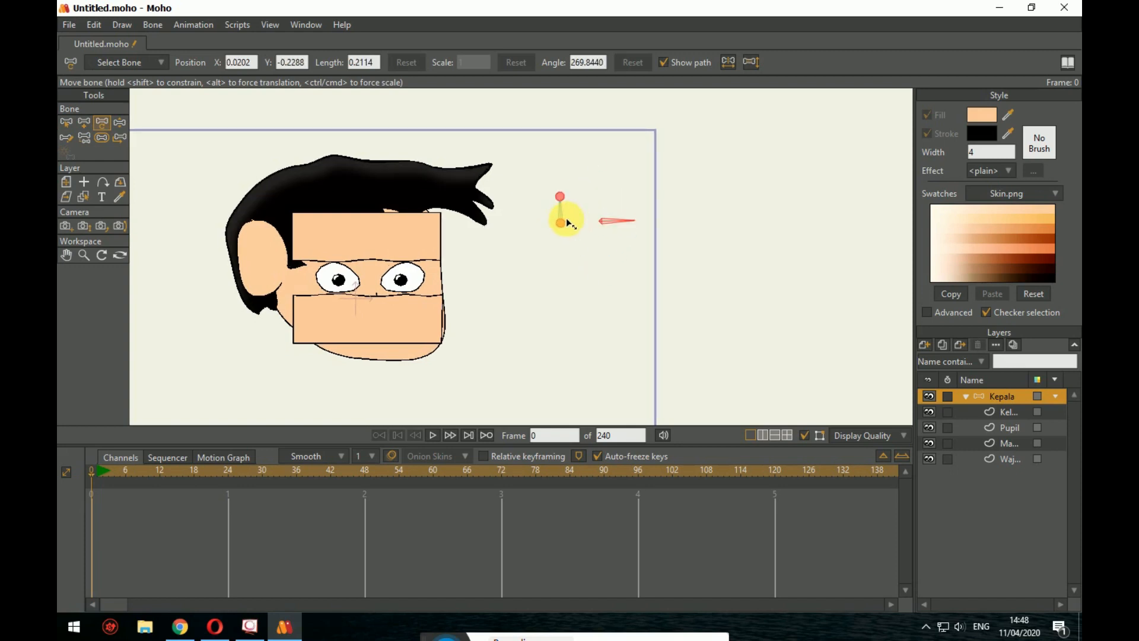
click(120, 126)
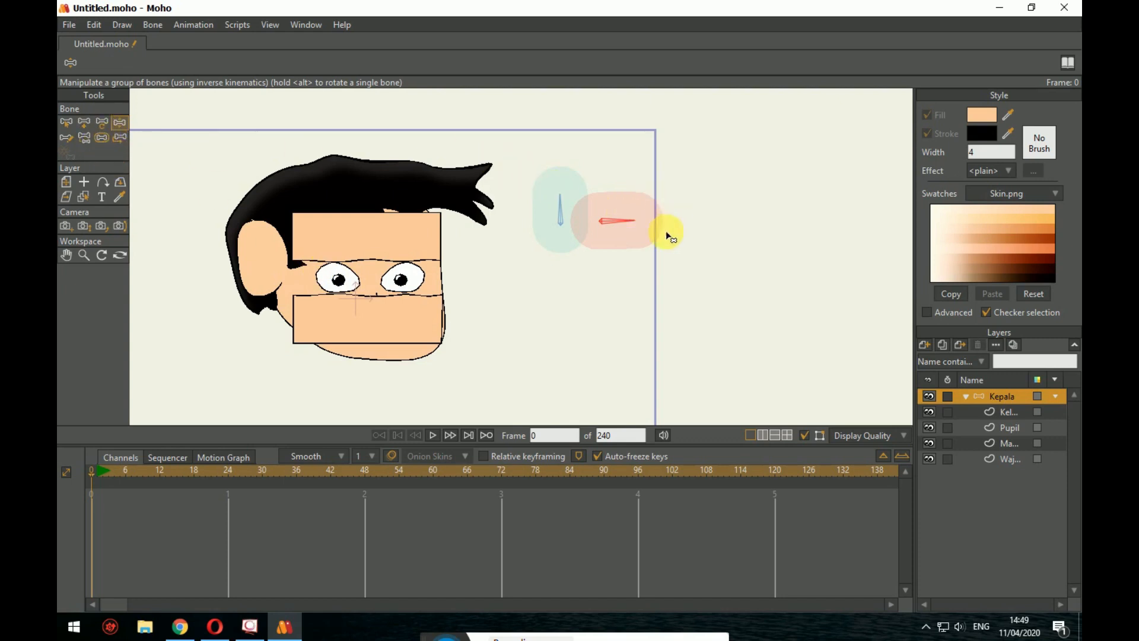
click(102, 137)
click(552, 208)
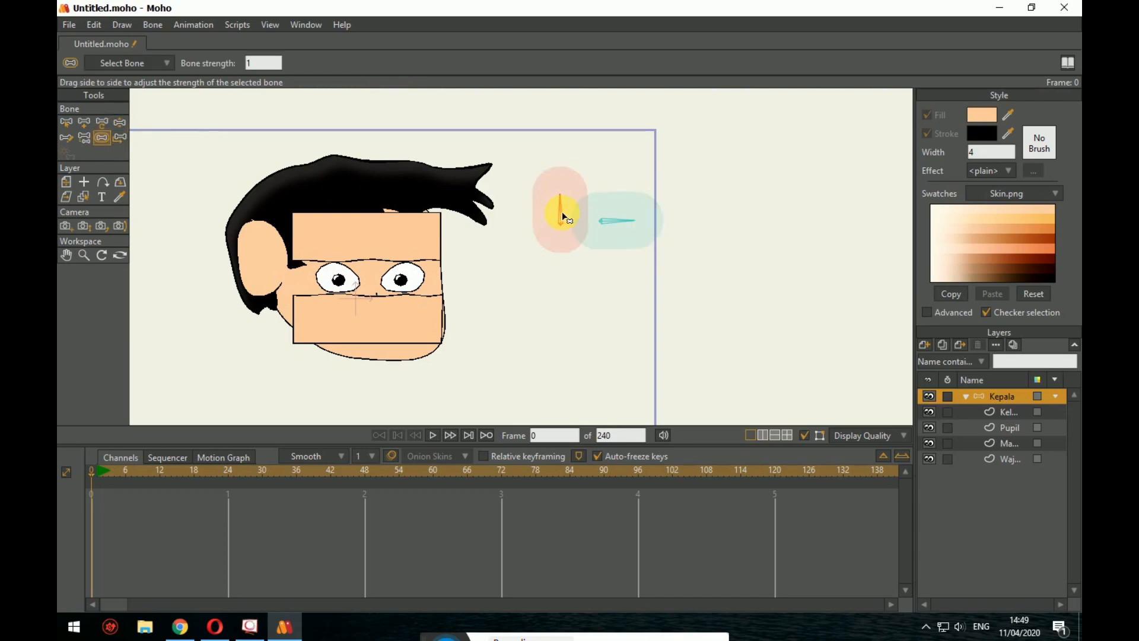
click(73, 122)
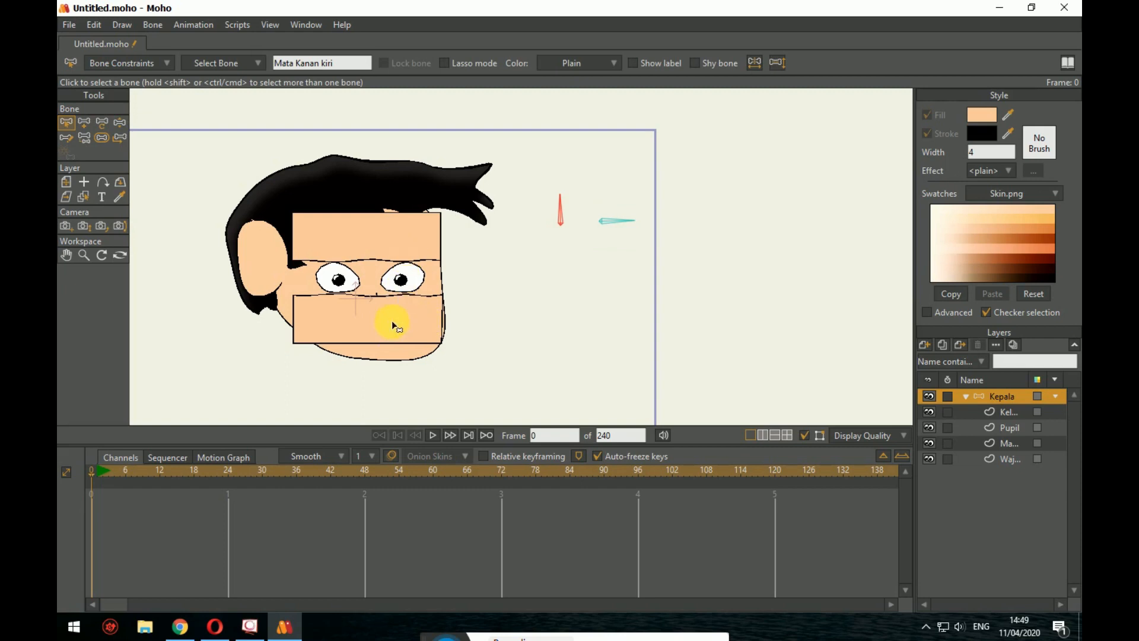
Step: Below the eye bones, add an upward-pointing bone named Kelopak Atas and a downward-pointing bone under it named Kelopak bawah
click(83, 122)
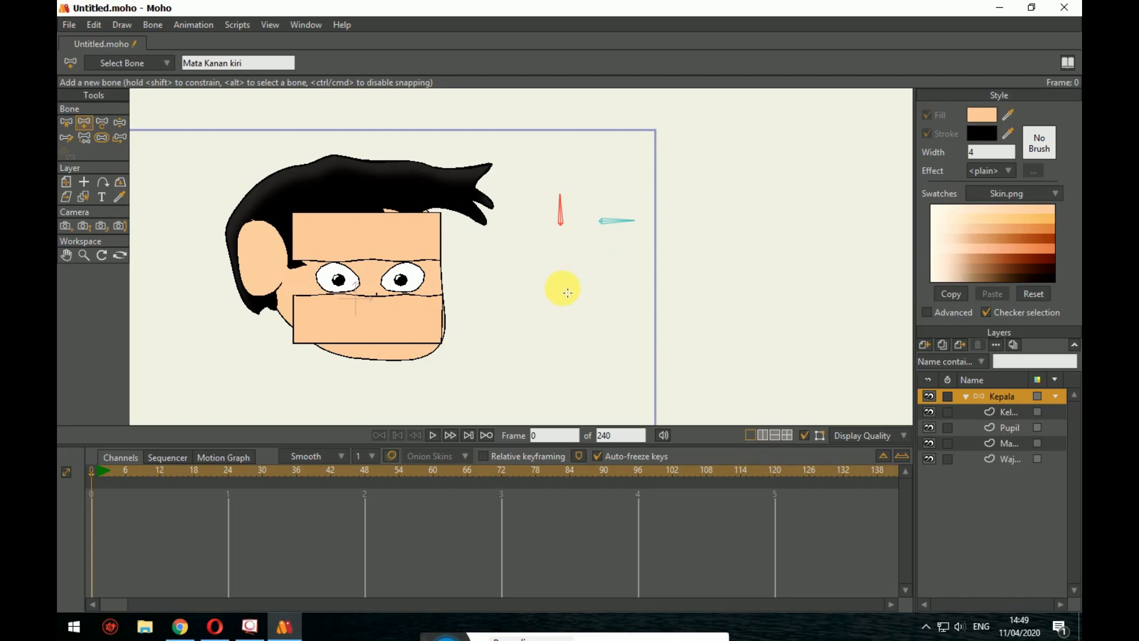
drag(562, 287, 561, 257)
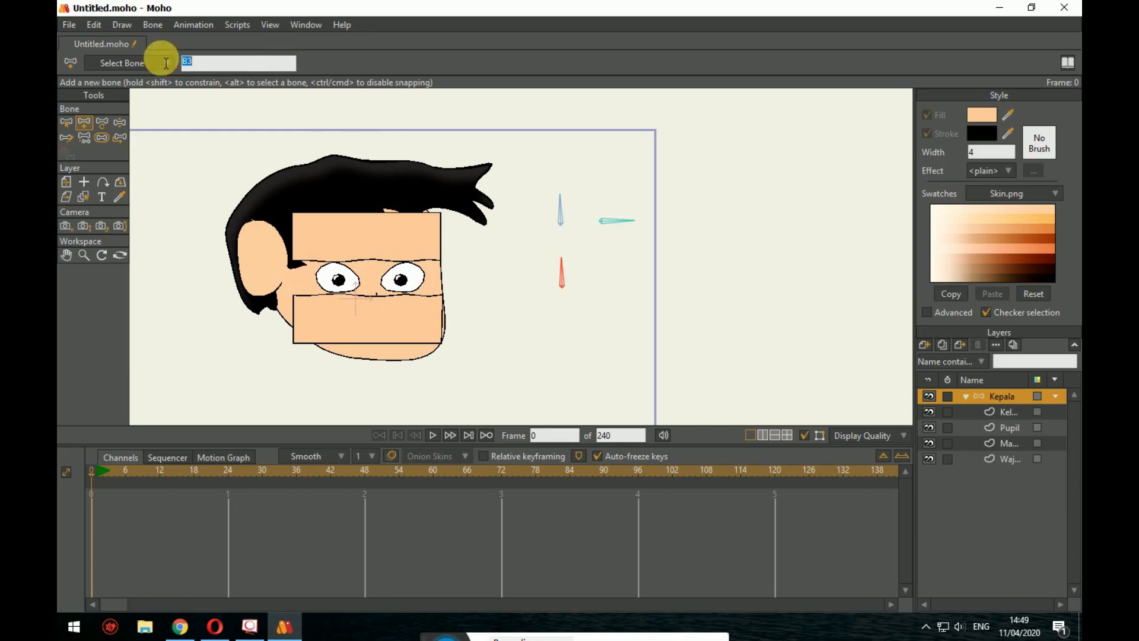
text(Kelopak Atas)
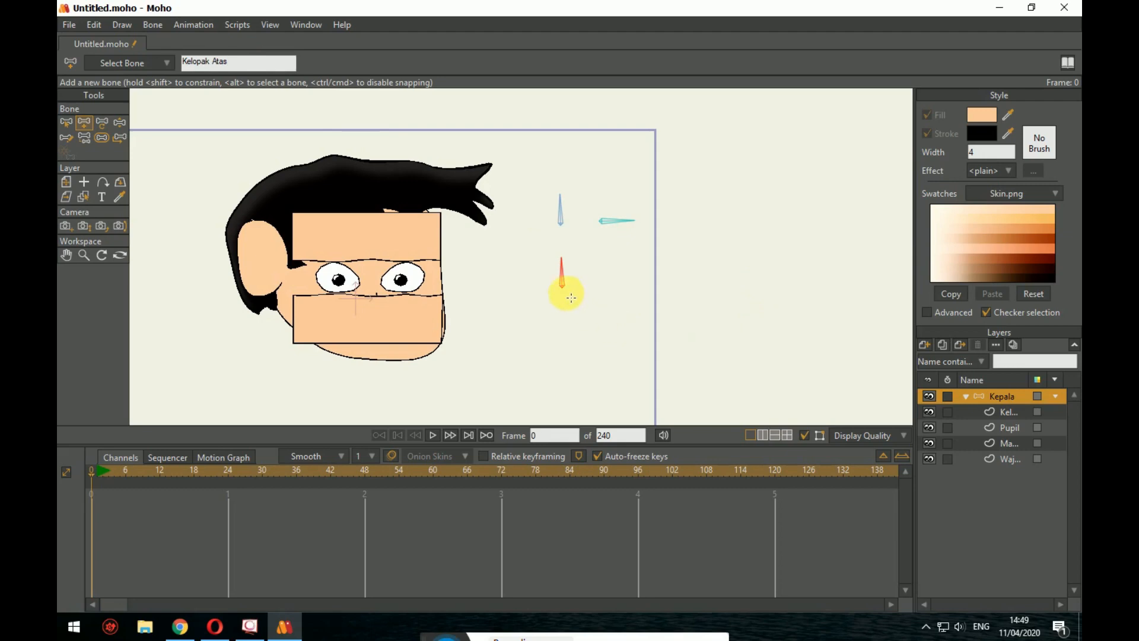
drag(567, 297, 564, 323)
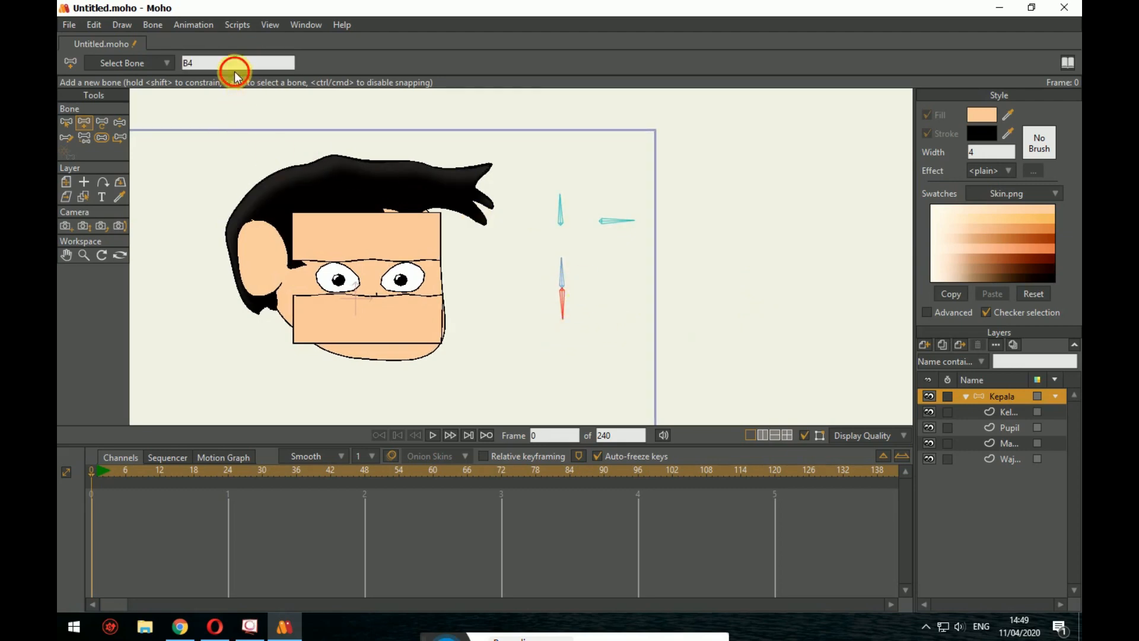
click(178, 70)
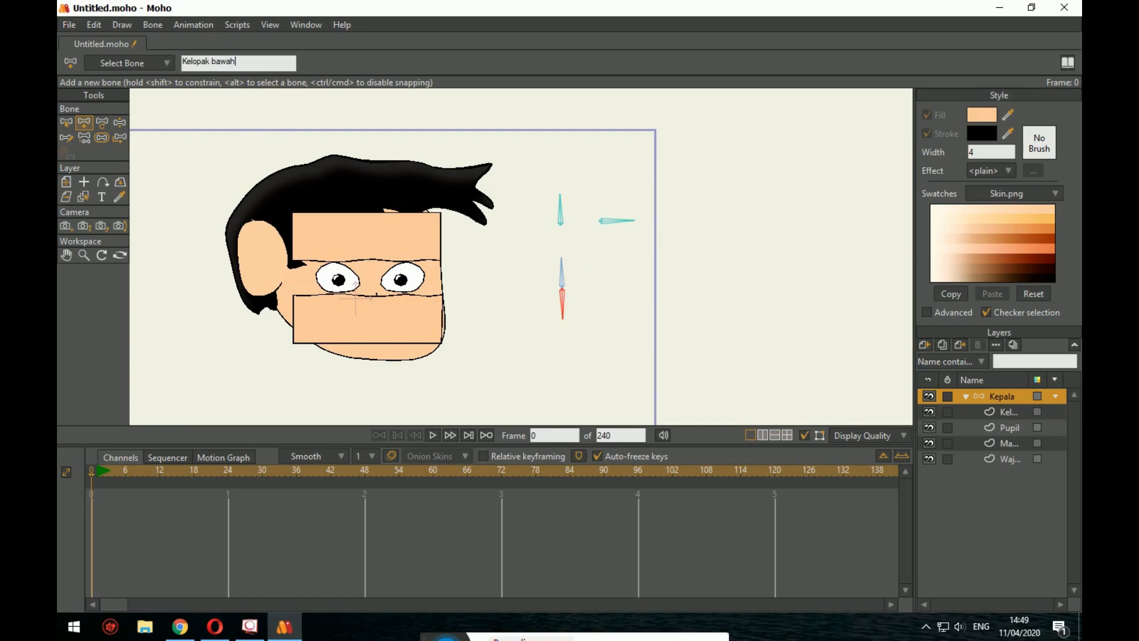
Step: Select all four bones beside the head and set their bone strength to 0
click(69, 122)
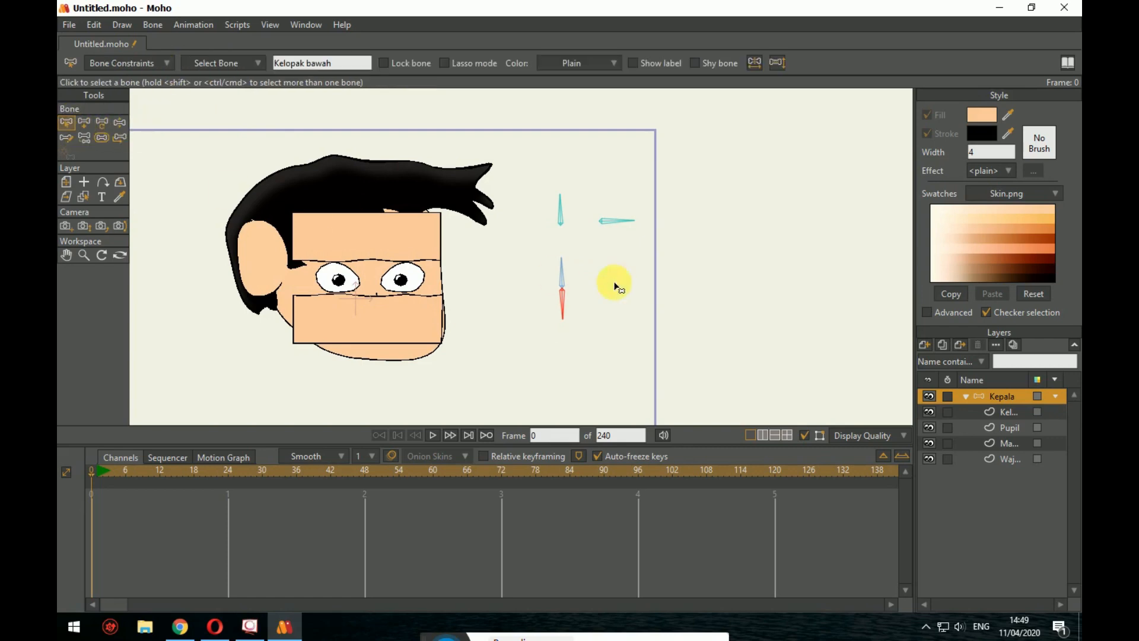
click(529, 183)
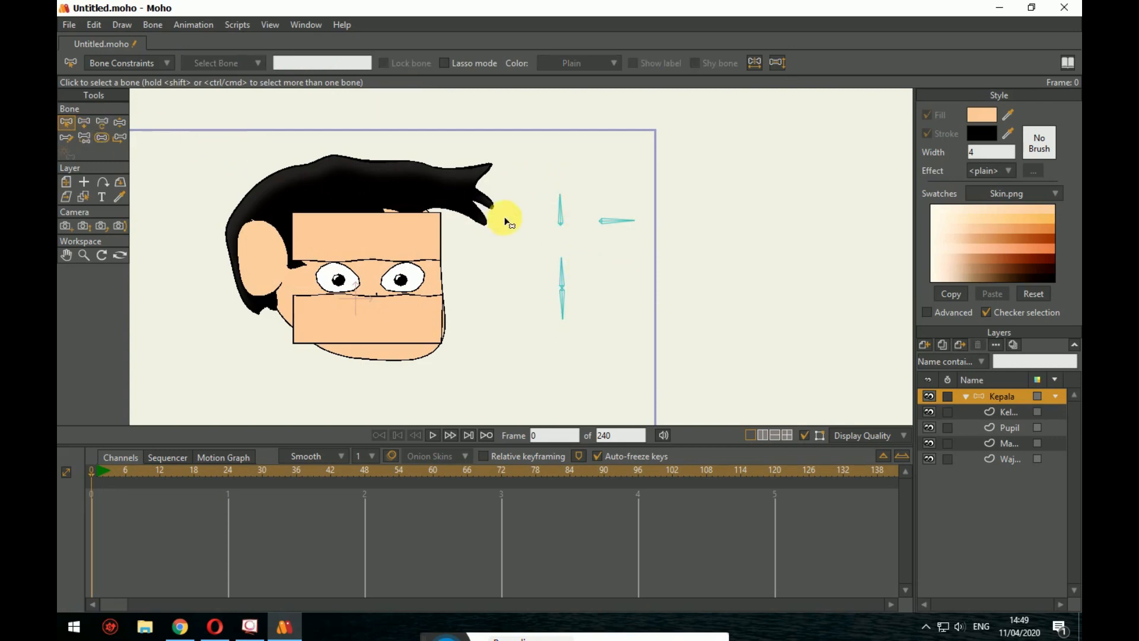
drag(539, 177, 688, 350)
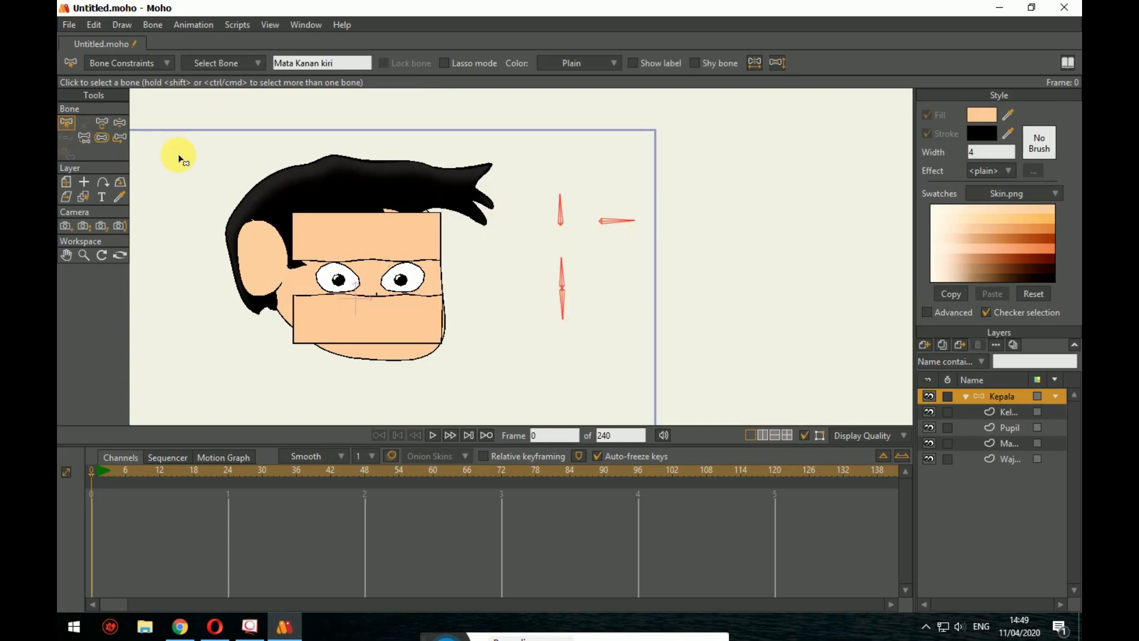
click(103, 138)
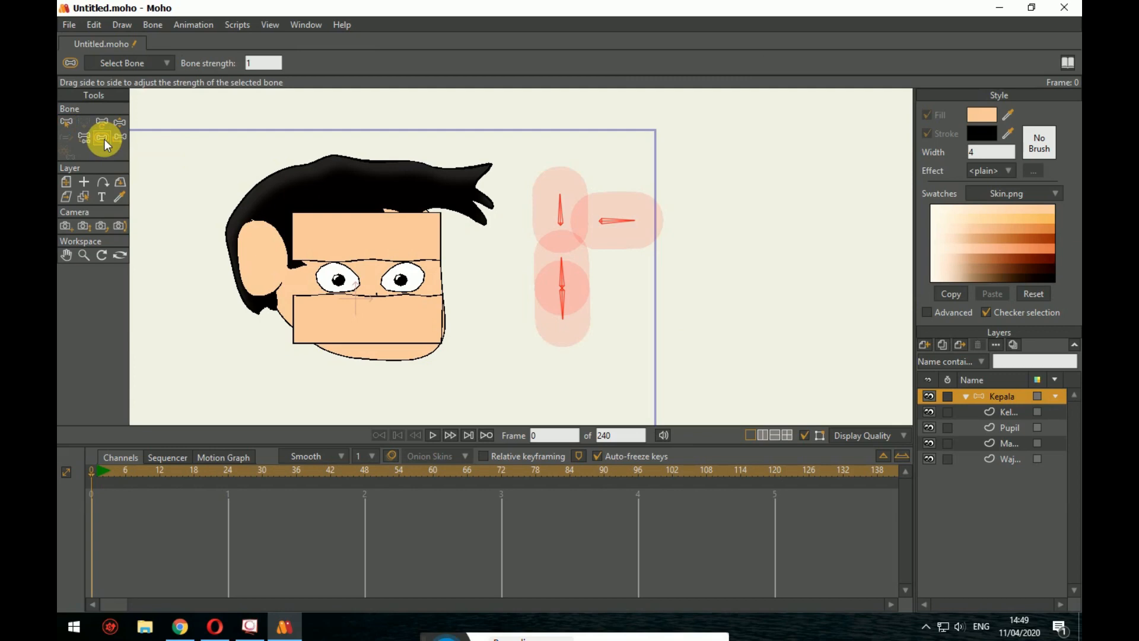
click(248, 63)
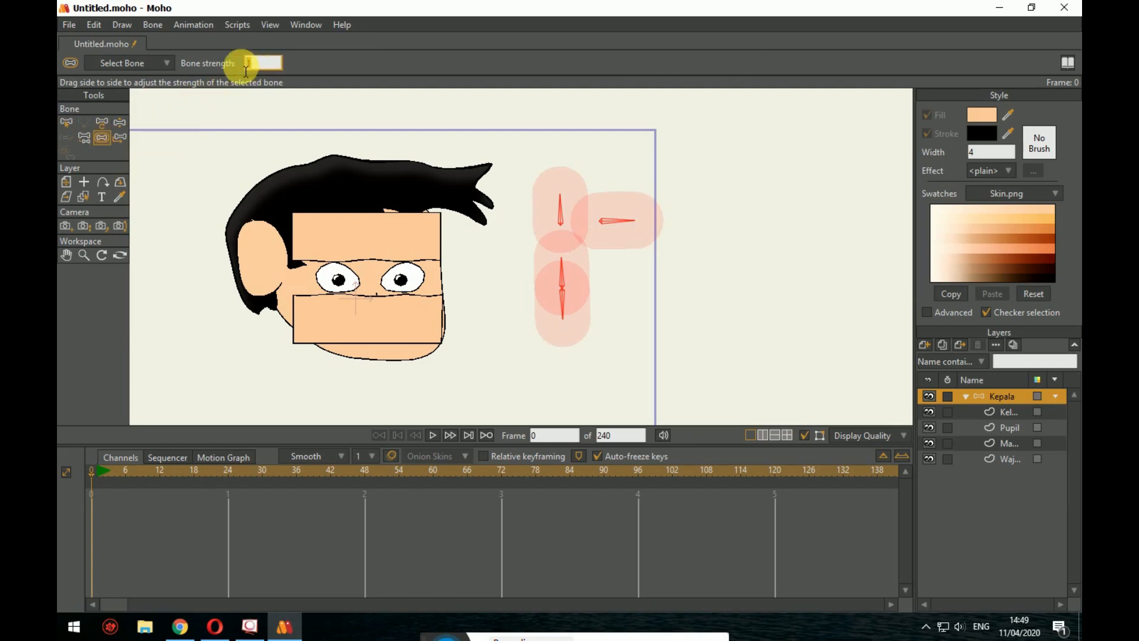
key(Return)
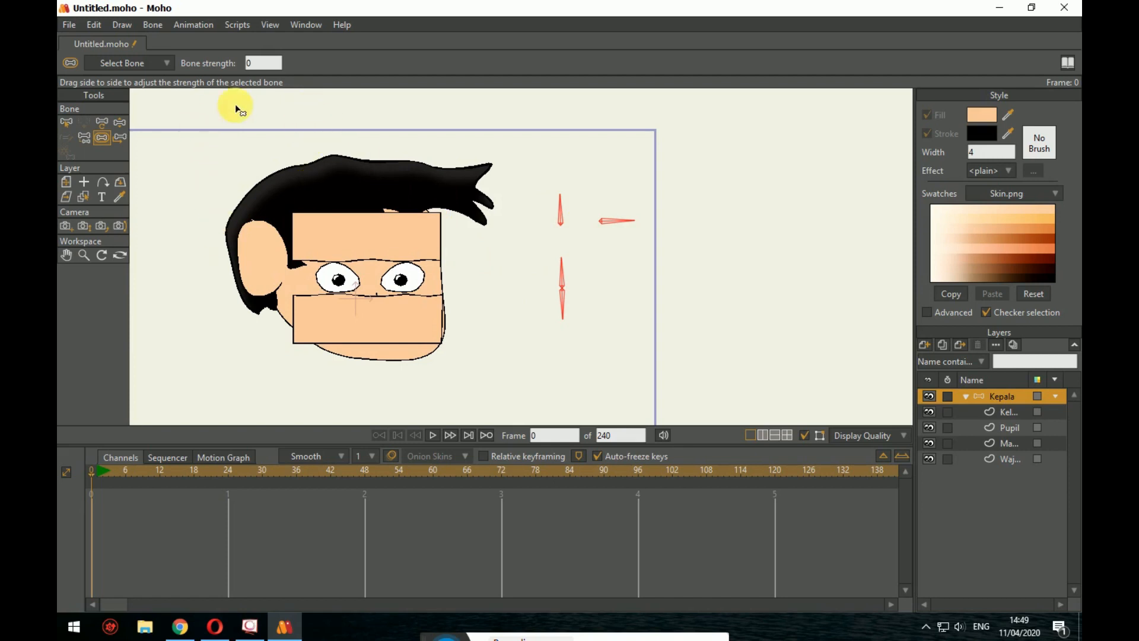
click(272, 65)
scroll(581, 296, up, 4)
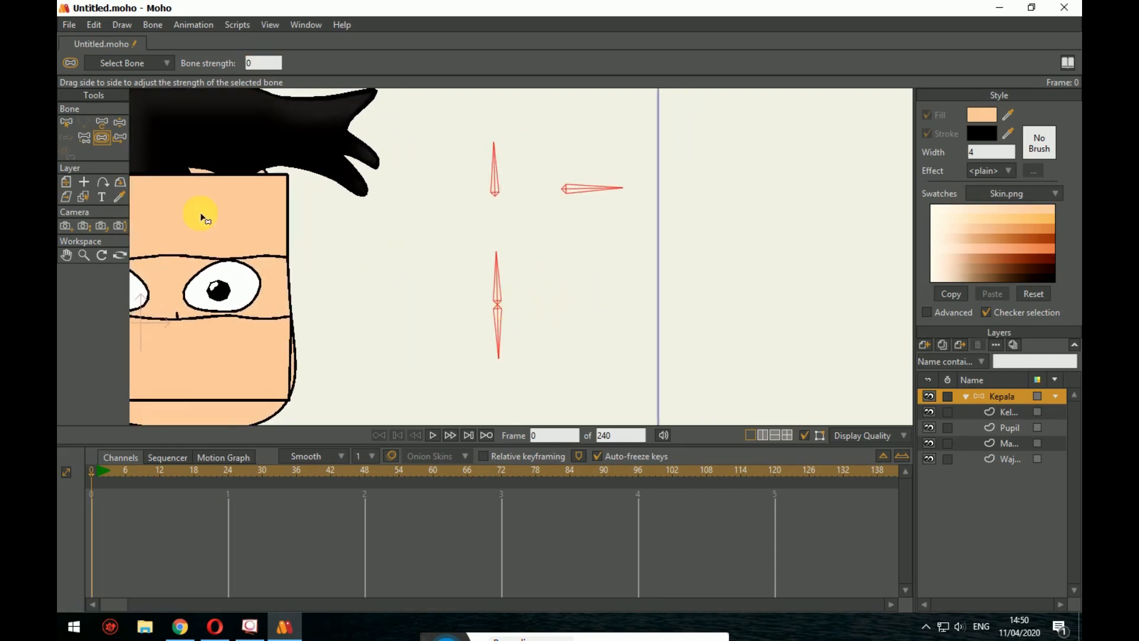
Step: Detach the horizontal Mata Atas bawah bone from its parent, the vertical Mata Kanan kiri bone
click(83, 140)
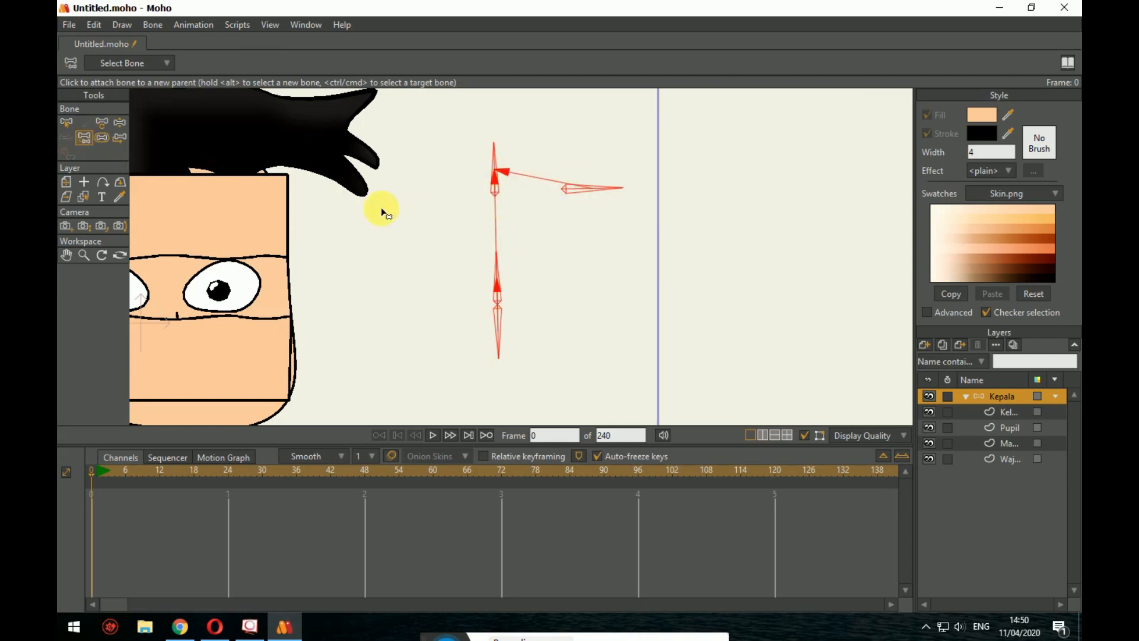
click(84, 139)
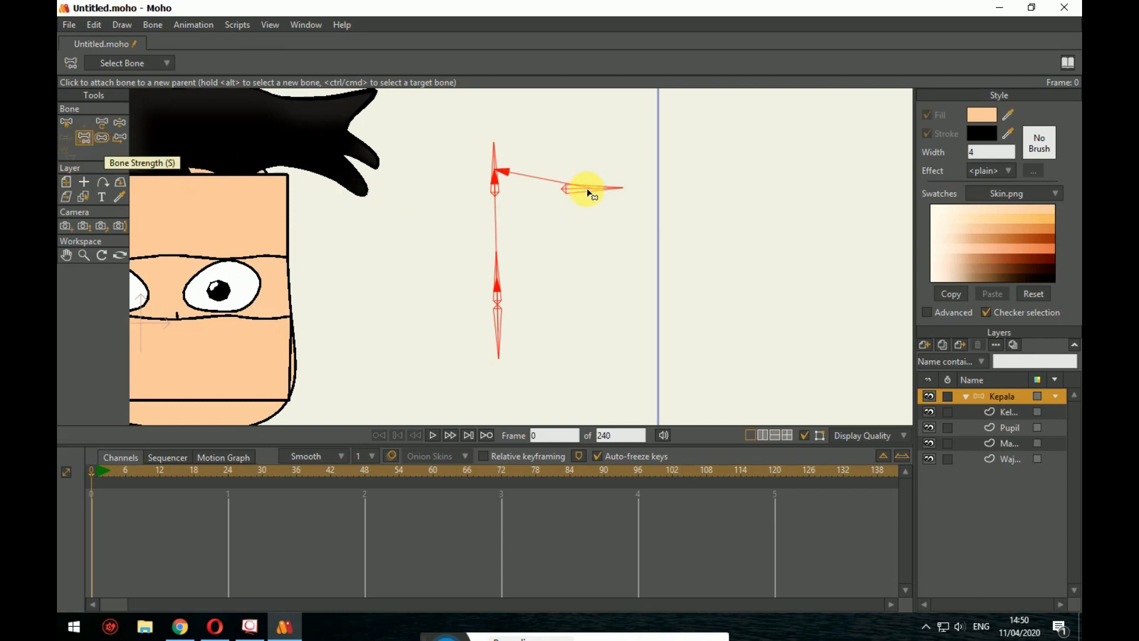
click(64, 127)
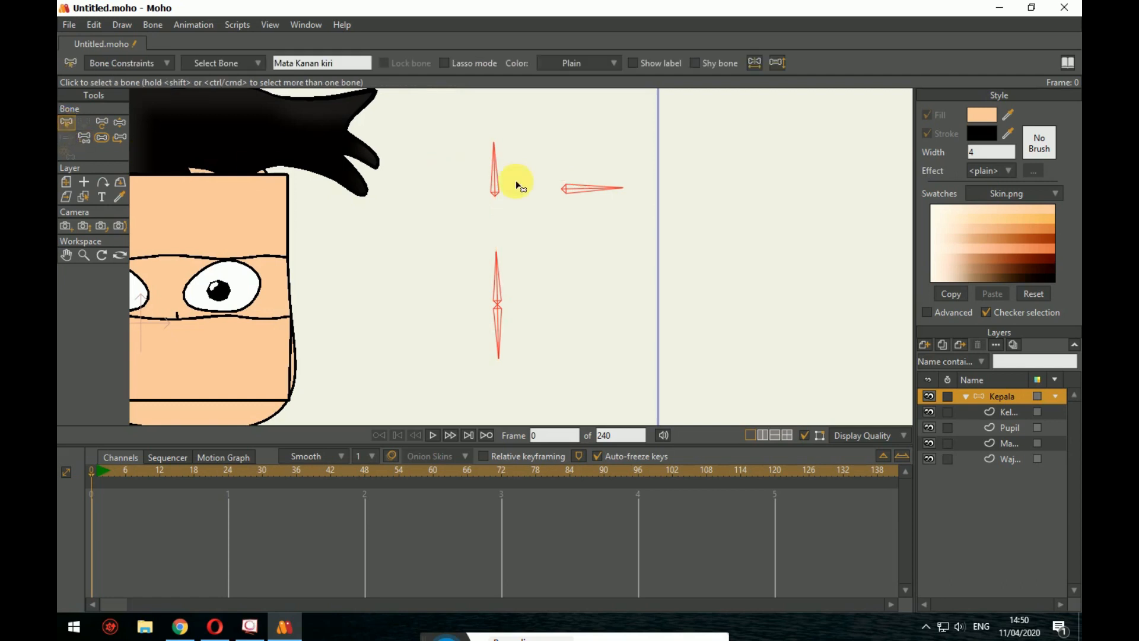
click(585, 188)
click(84, 137)
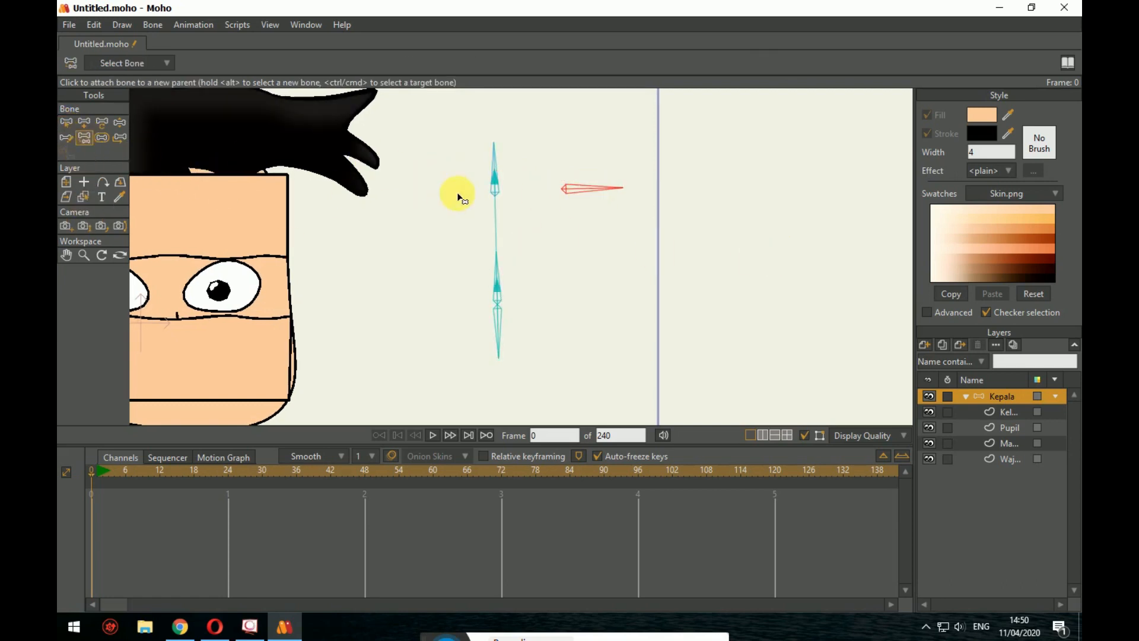
Step: Detach the Kelopak Atas bone from its parent, the Mata Kanan kiri bone
click(70, 123)
click(481, 207)
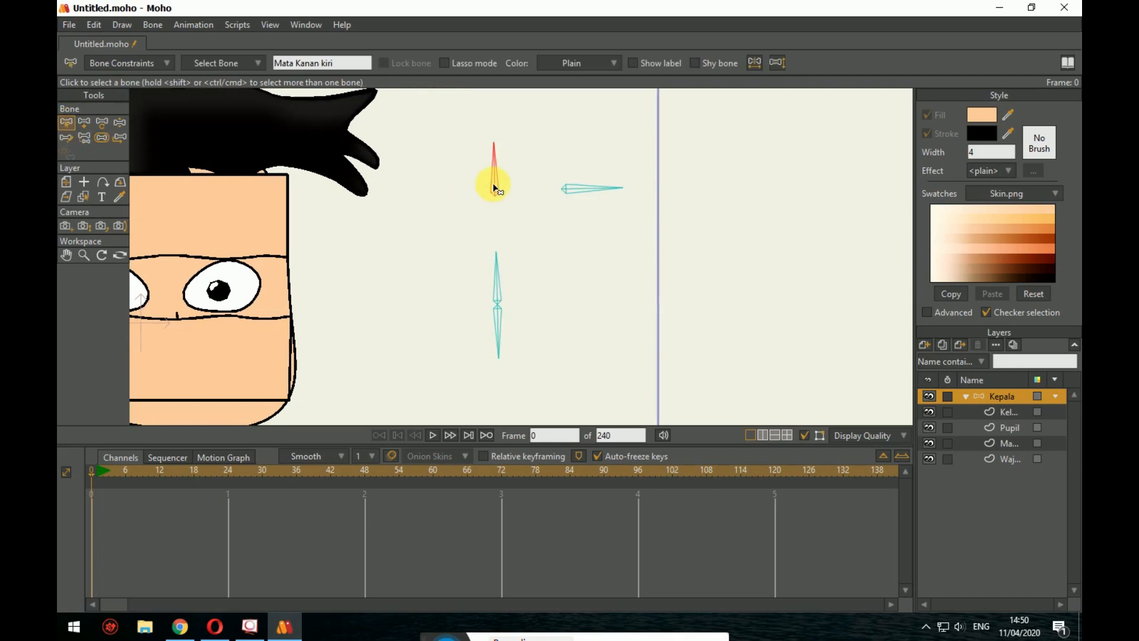
click(84, 137)
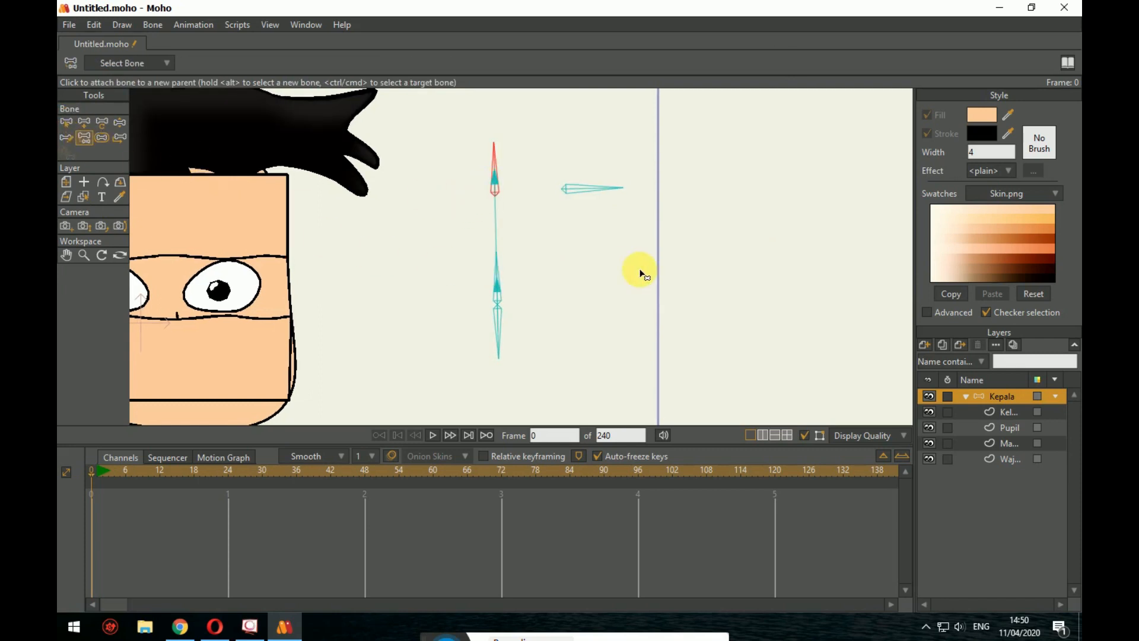
click(62, 126)
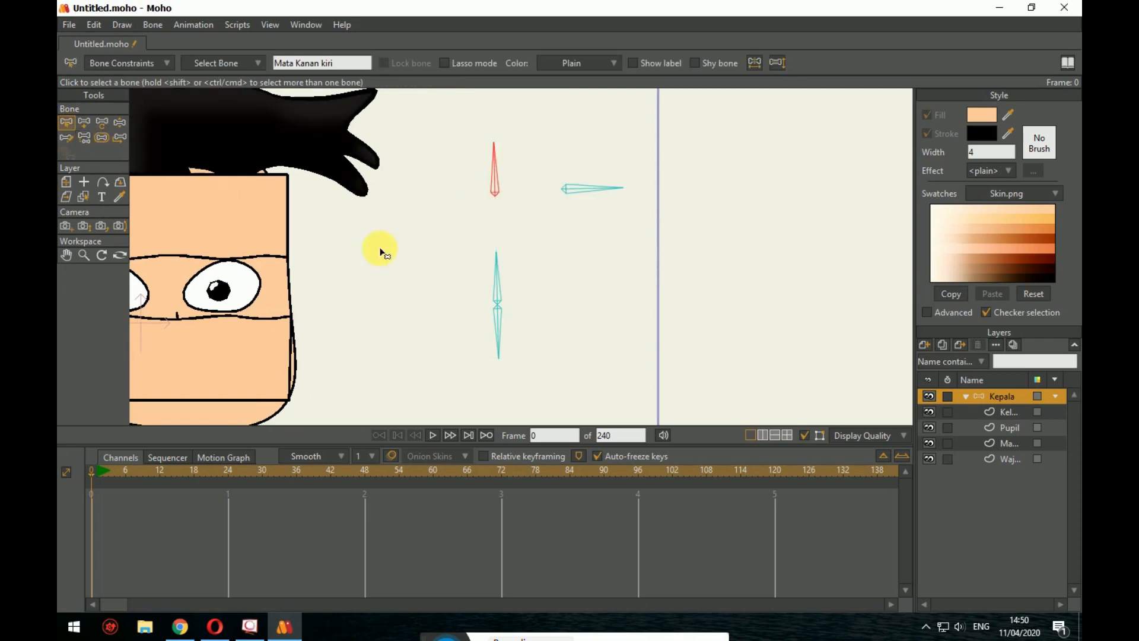
click(471, 278)
click(84, 137)
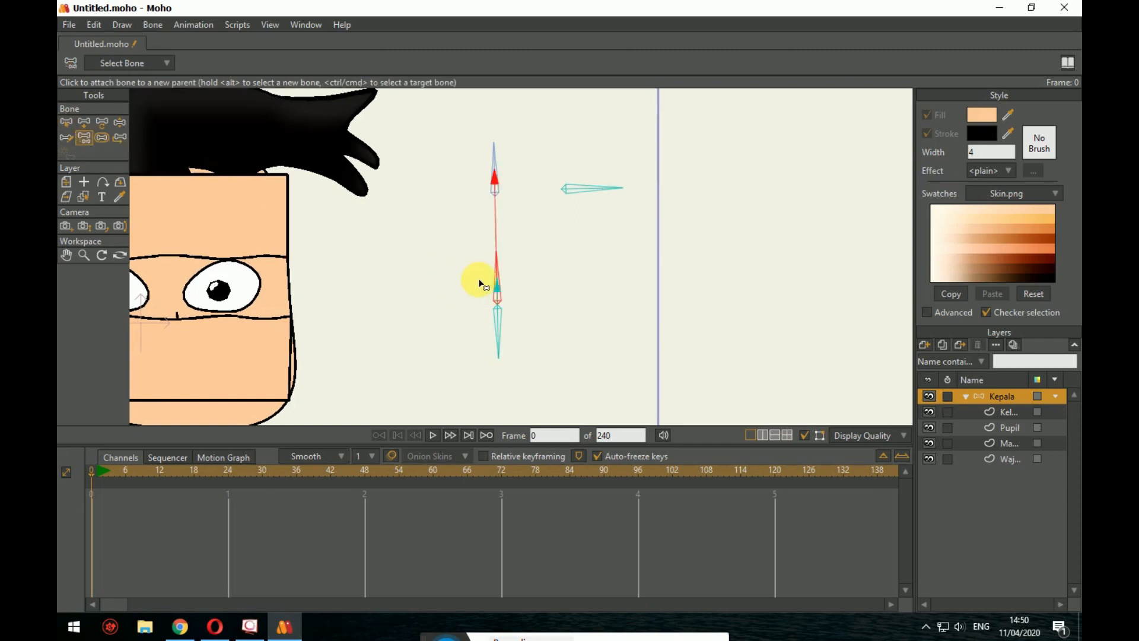
Step: Detach the downward-pointing Kelopak bawah bone from its parent, the Kelopak Atas bone
click(66, 122)
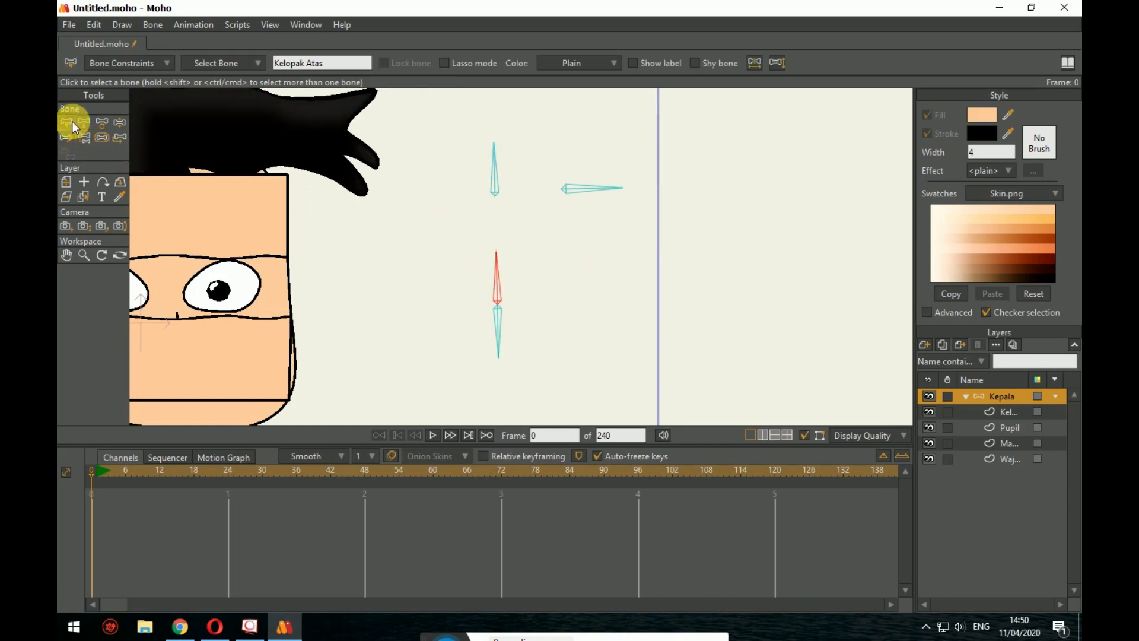
click(499, 320)
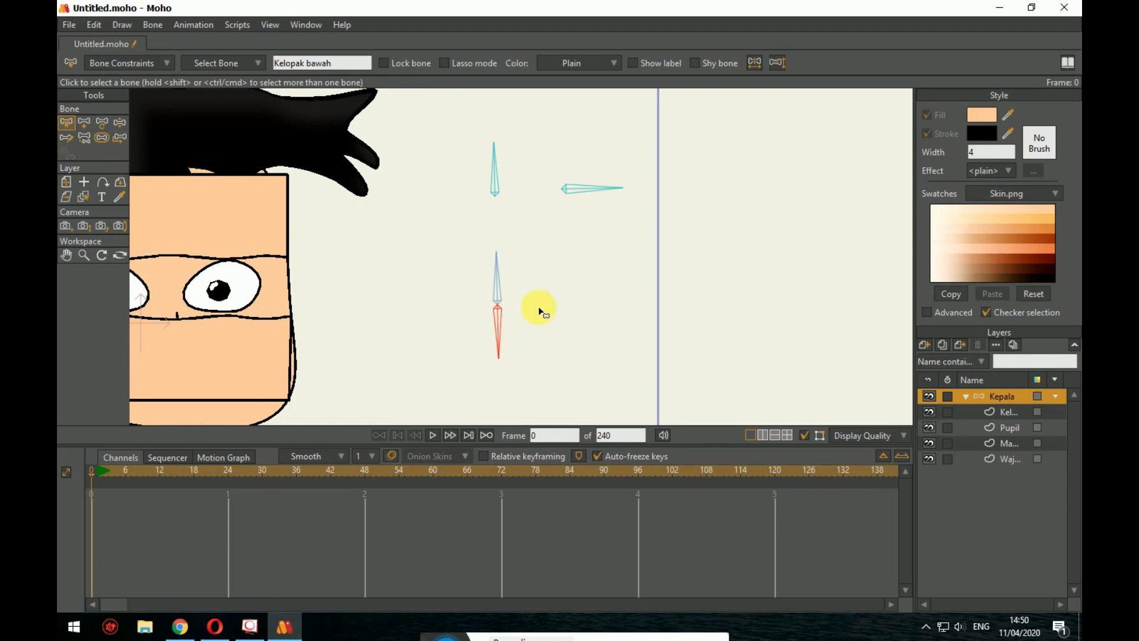
click(603, 291)
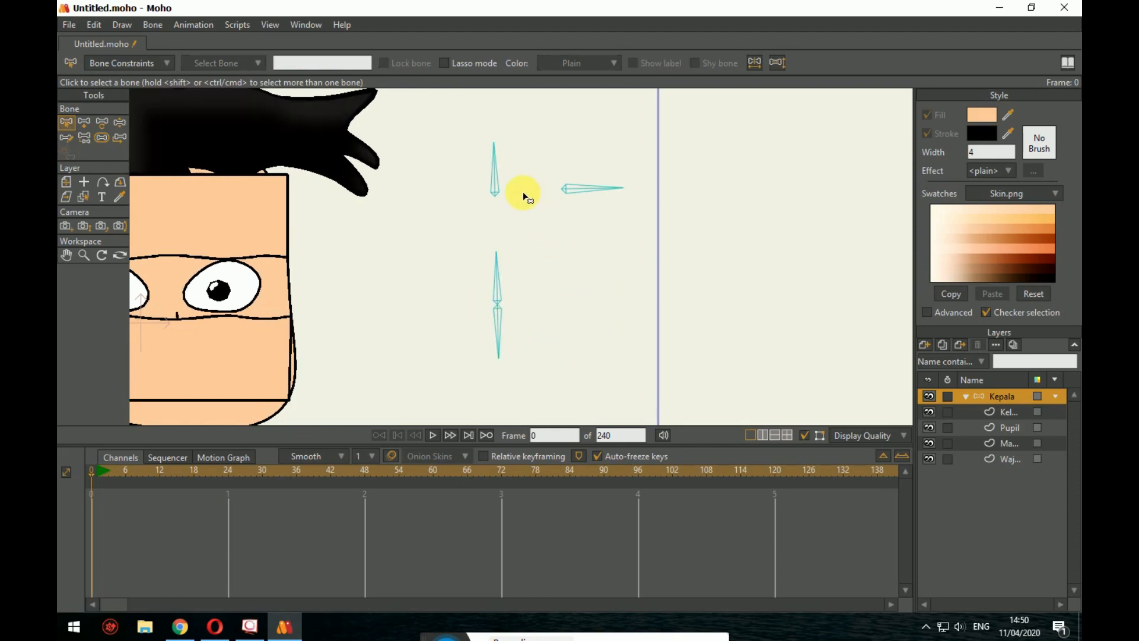
click(89, 142)
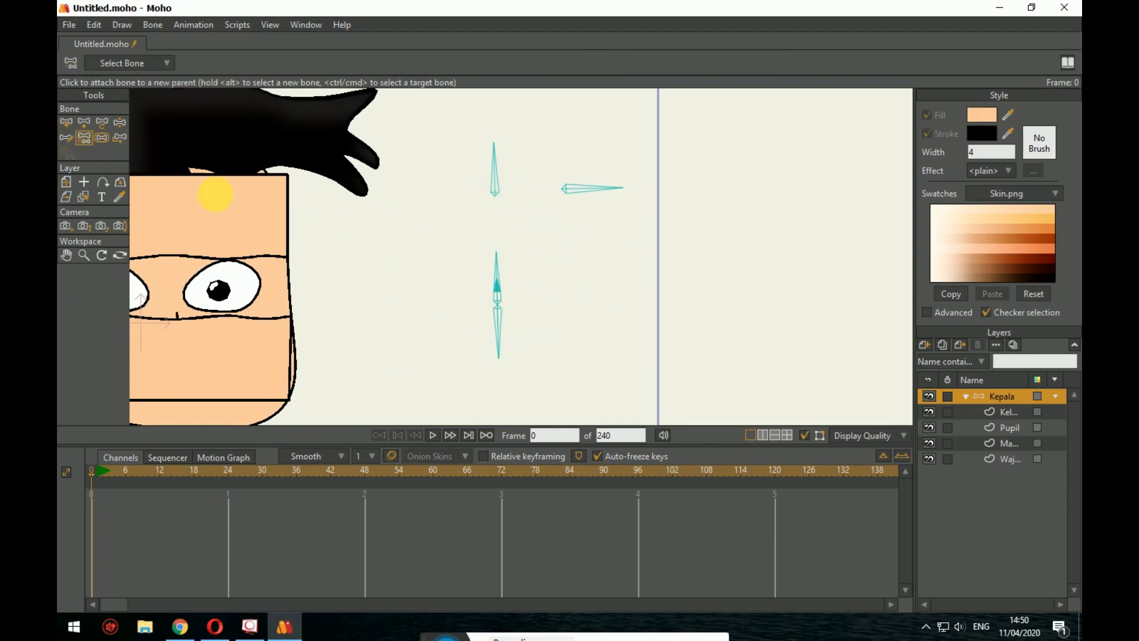
click(66, 122)
click(498, 323)
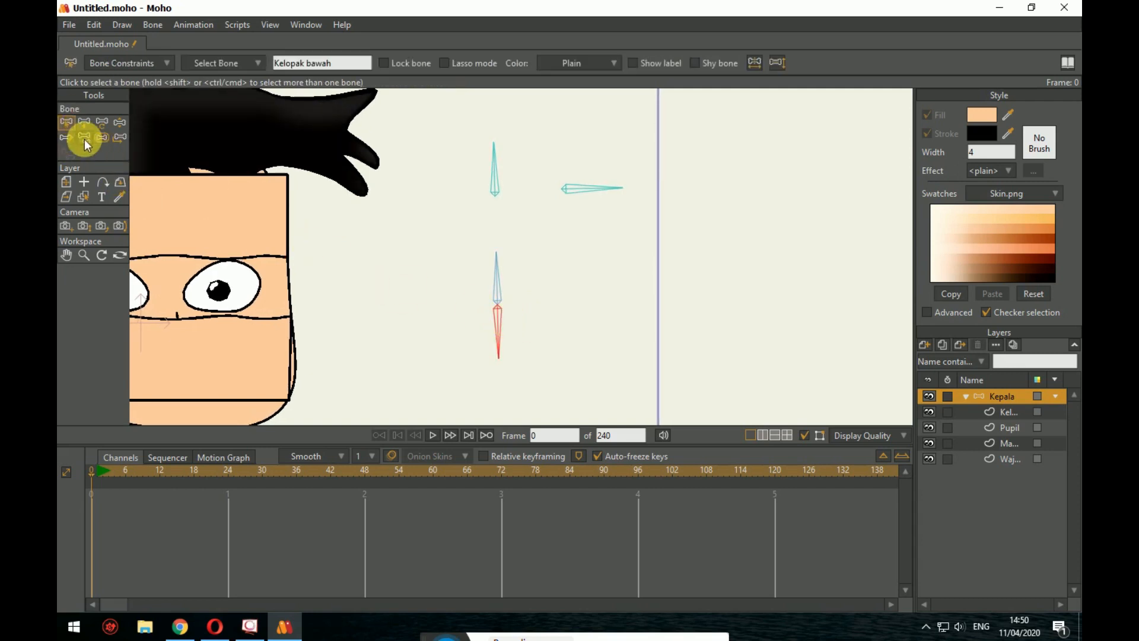
click(84, 139)
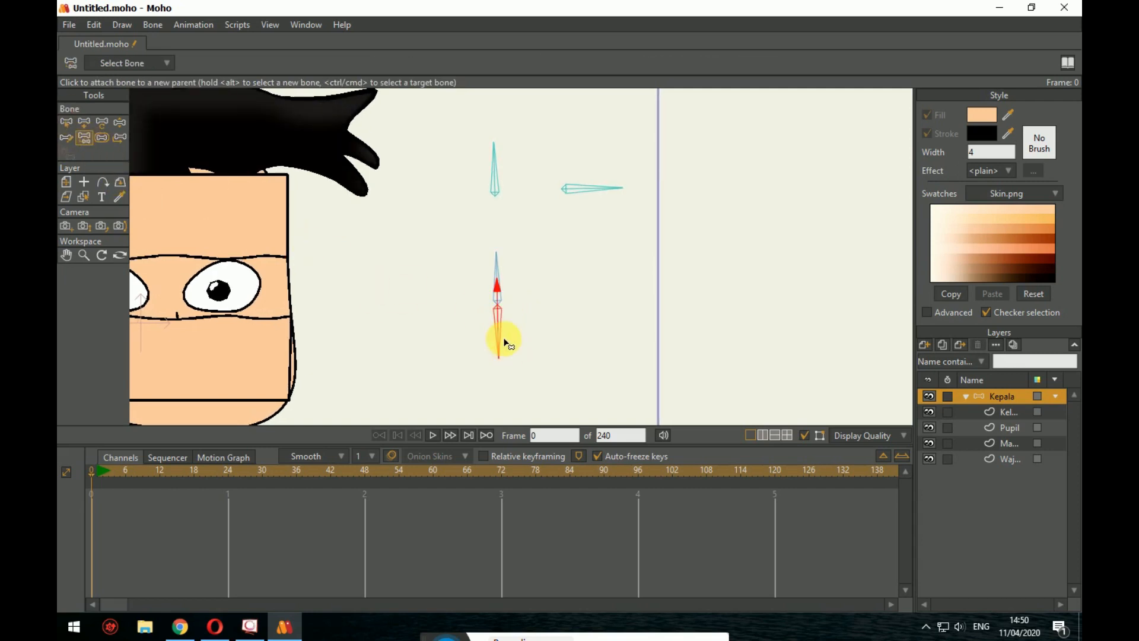
click(640, 324)
Step: Enable angle constraints on the Mata Kanan kiri bone, keeping the default minimum and maximum degrees
click(82, 129)
click(495, 181)
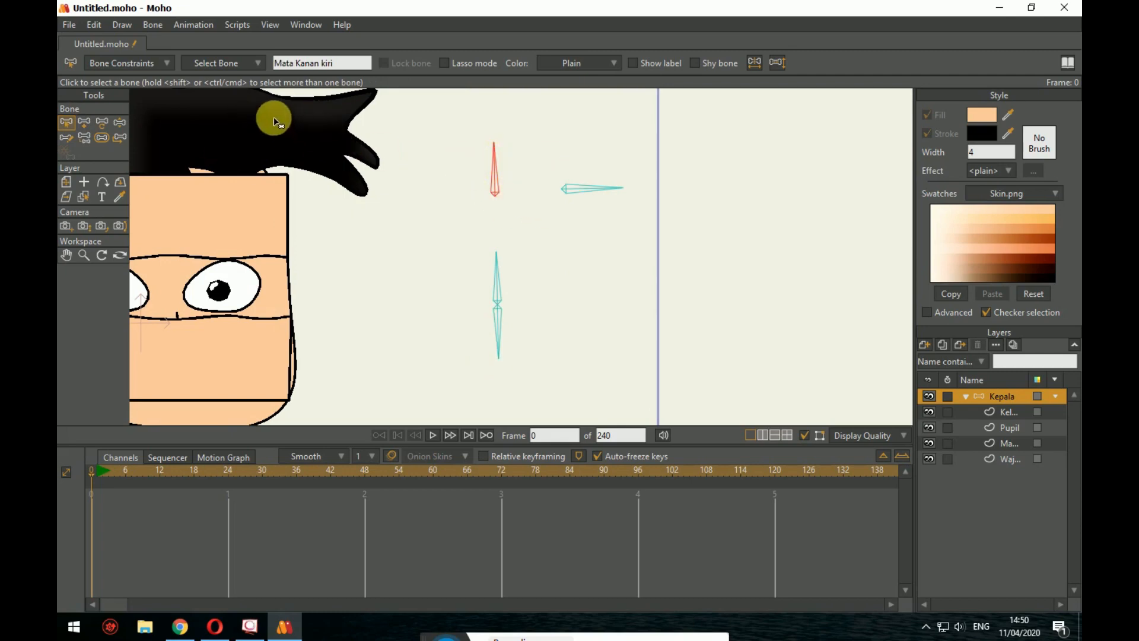
click(165, 63)
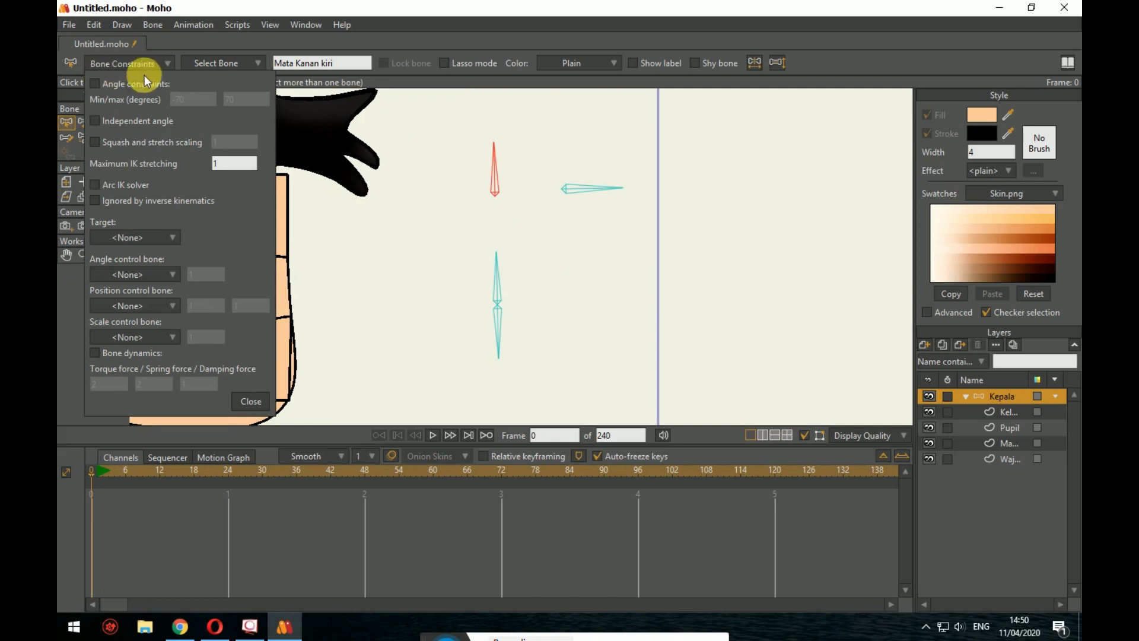
click(94, 83)
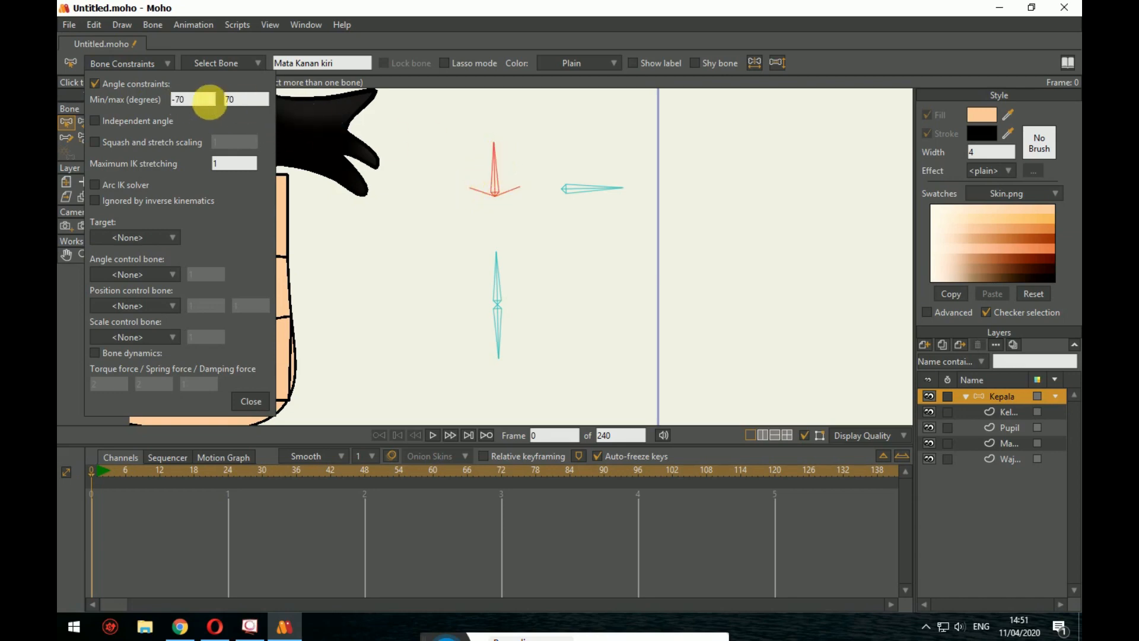
click(304, 104)
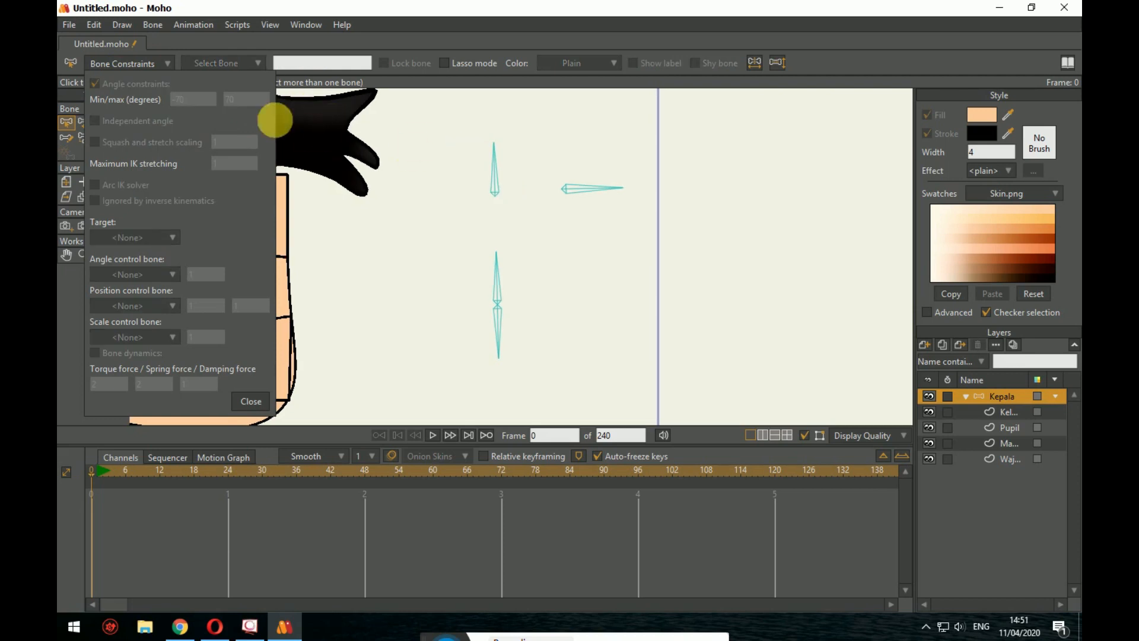
click(492, 175)
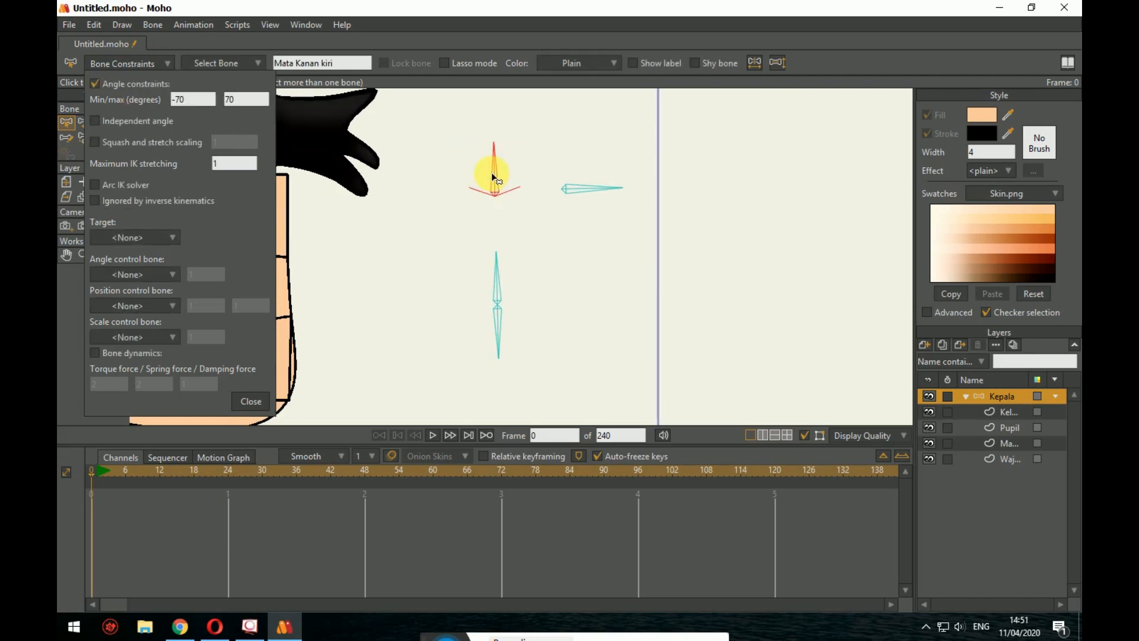
click(198, 102)
click(234, 99)
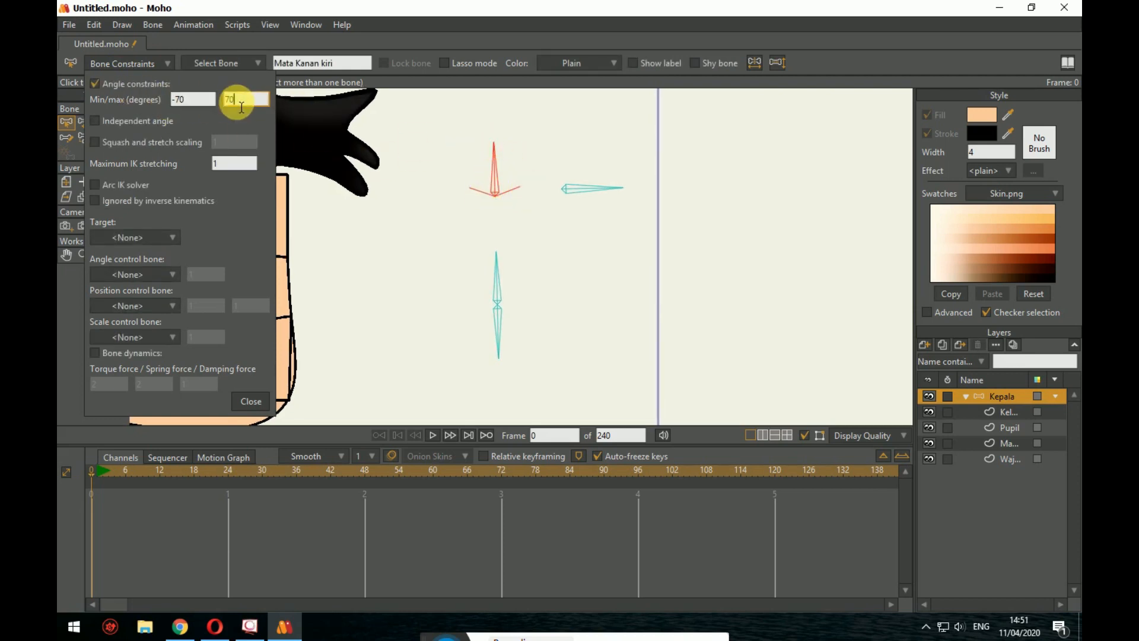
click(131, 63)
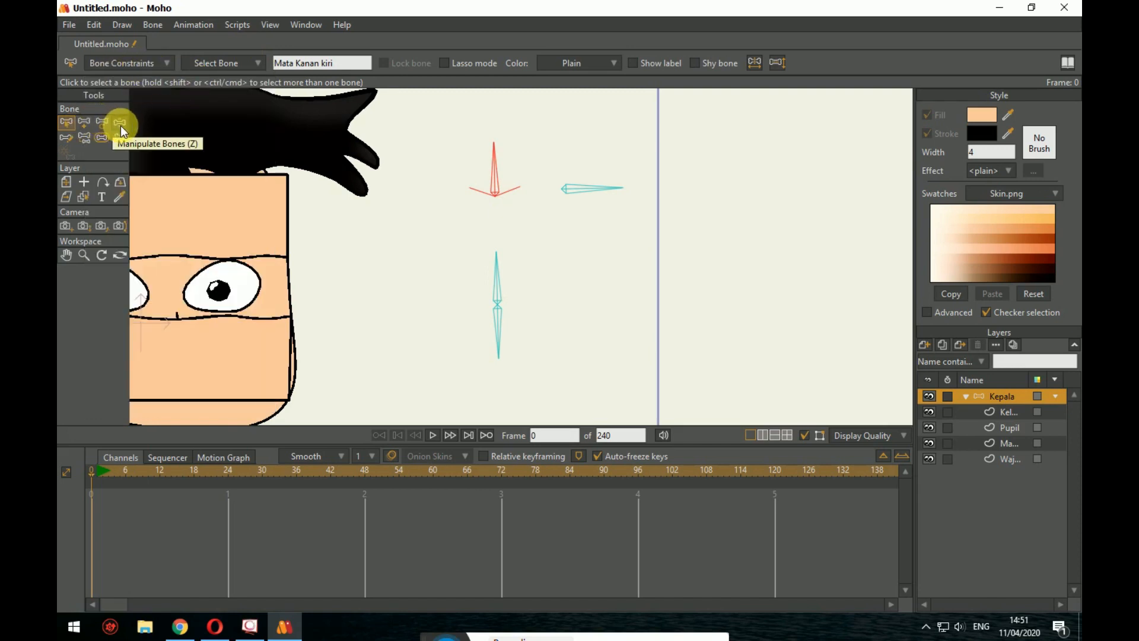
Step: Test the Mata Kanan kiri bone's rotation within its angle limits and examine its transform handles
click(119, 123)
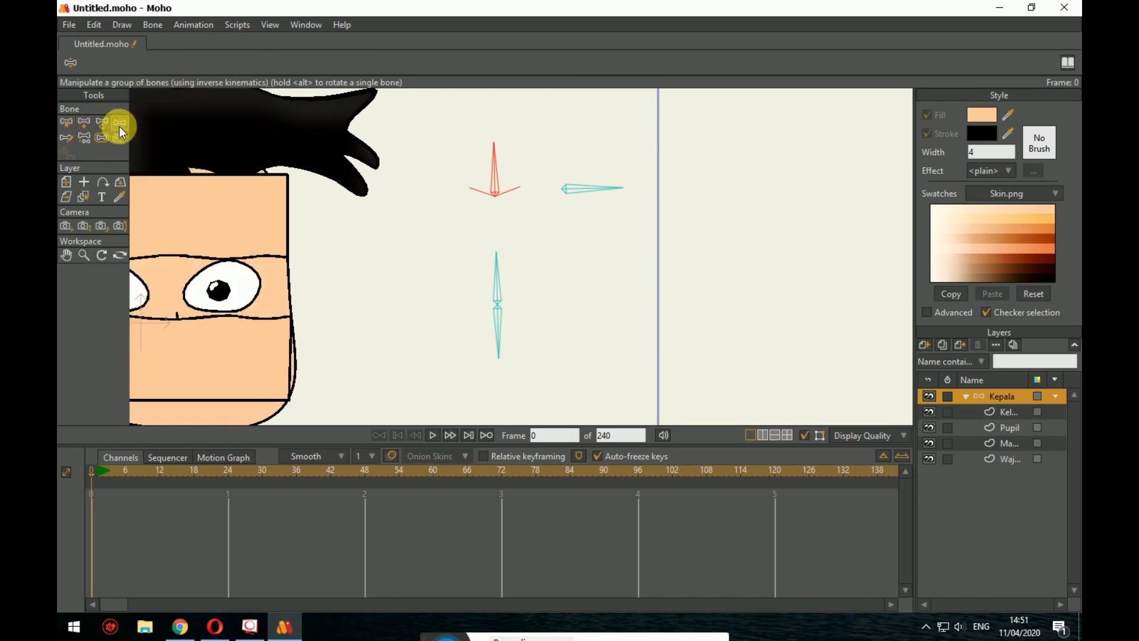
mouse_move(496, 165)
mouse_down()
mouse_move(540, 193)
mouse_move(496, 166)
mouse_up()
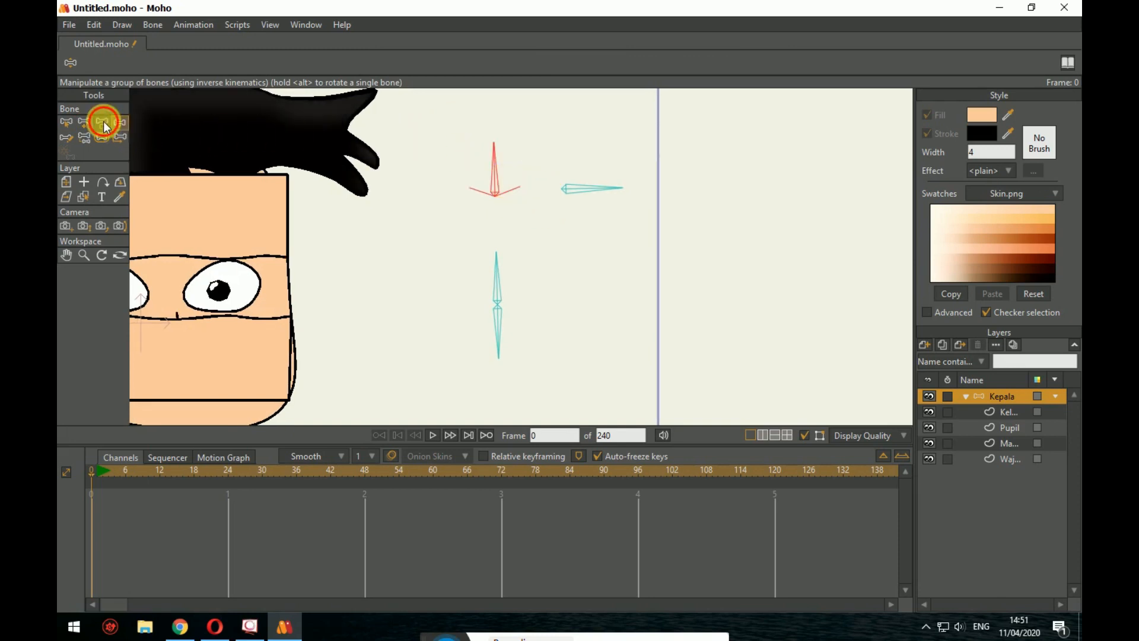
click(104, 126)
click(498, 163)
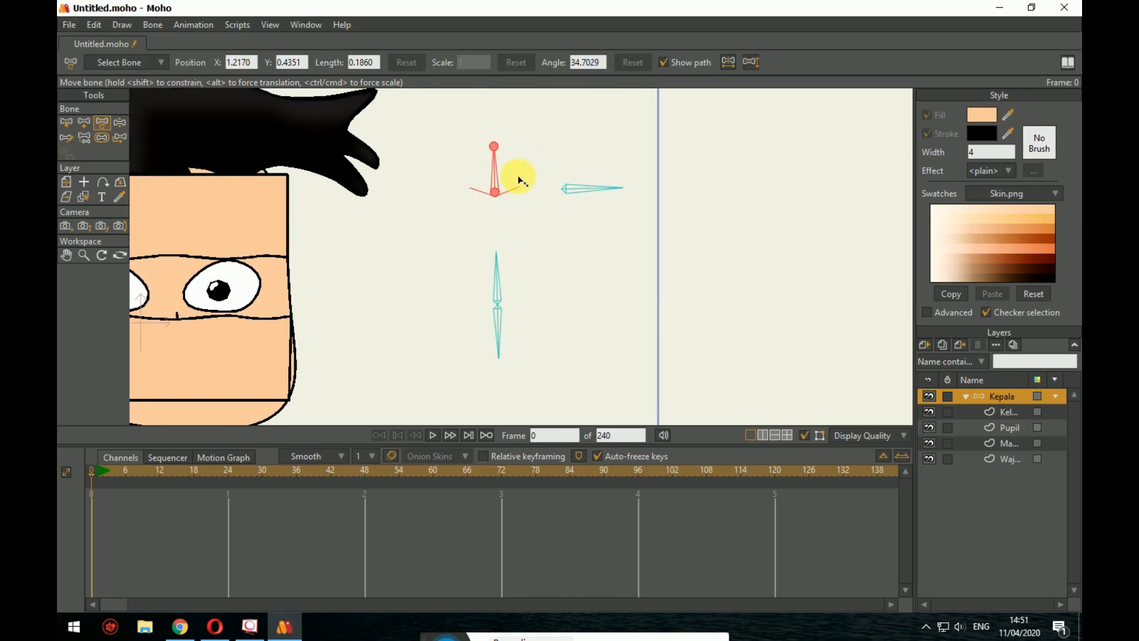
Step: Set the Mata Kanan kiri bone's angle constraints to a minimum of -90 and a maximum of 90 degrees
click(74, 127)
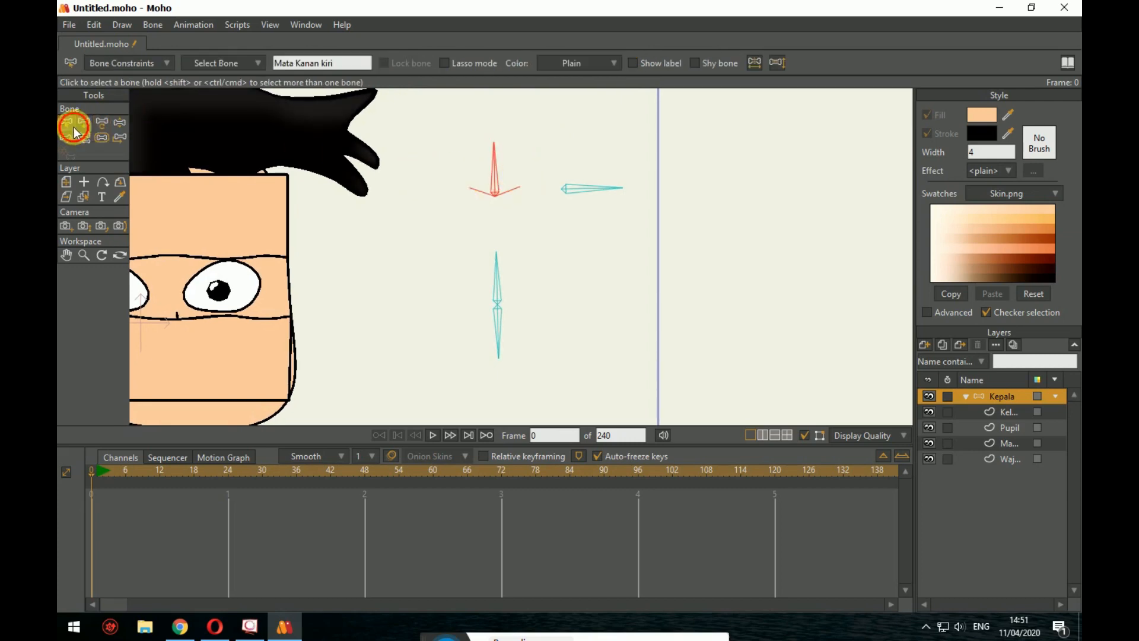
click(152, 61)
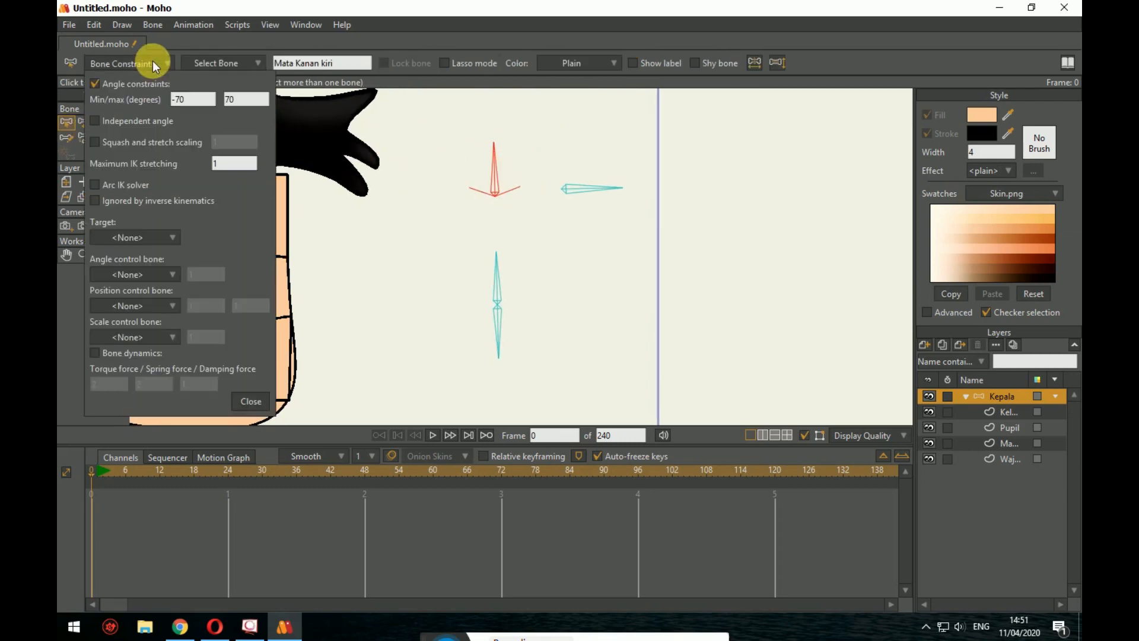
double_click(181, 100)
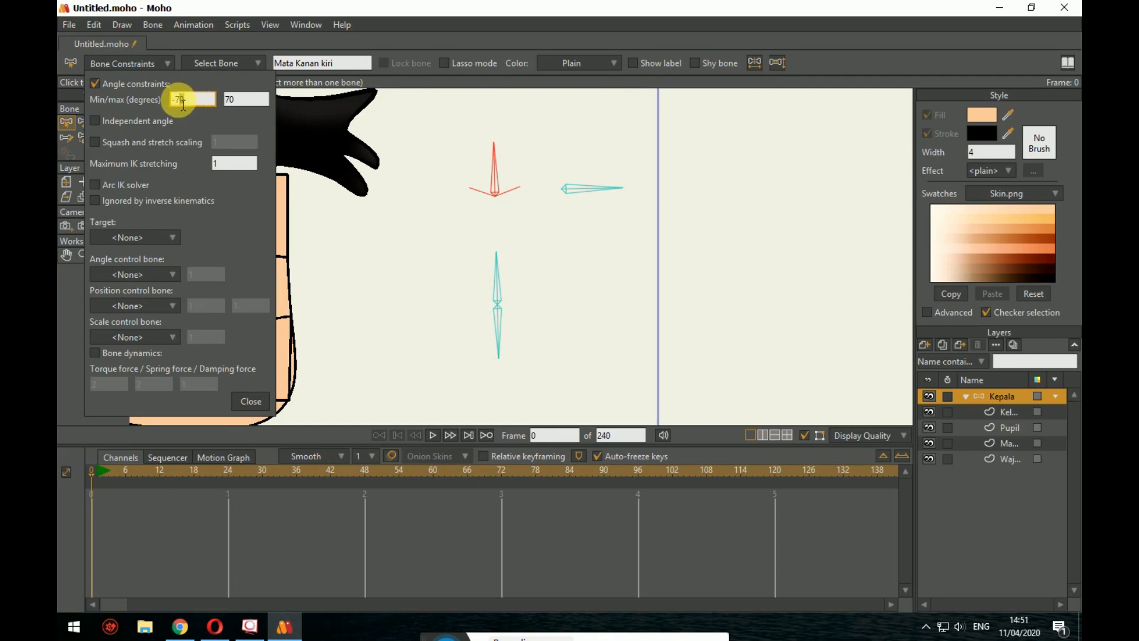
text(90)
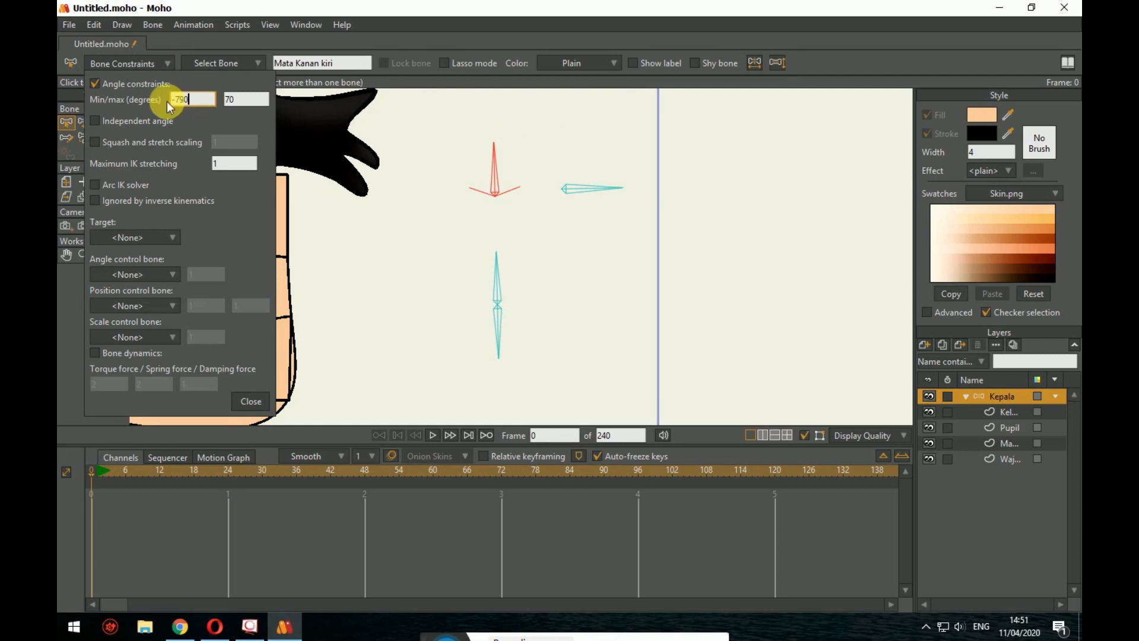
drag(172, 98, 221, 97)
text(90)
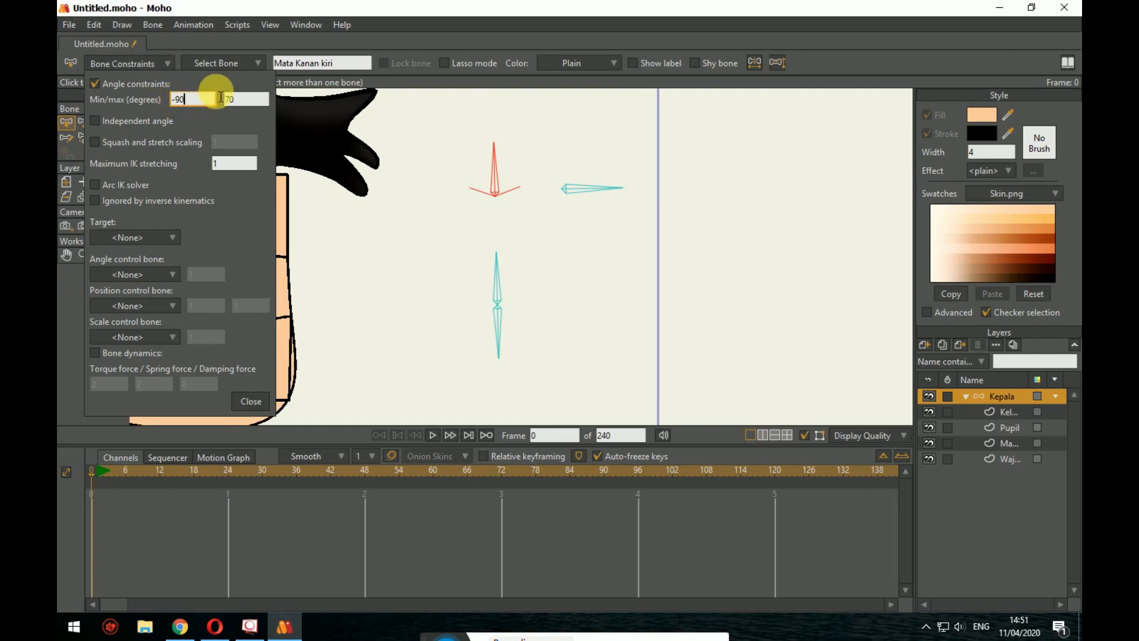
key(Tab)
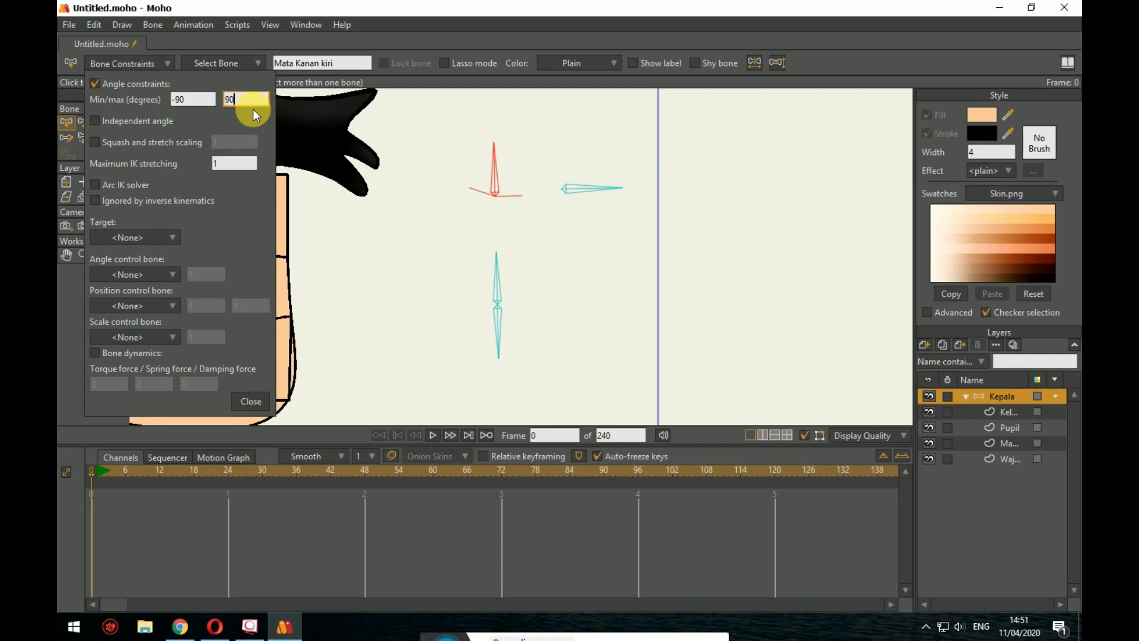
Step: Set the Mata Atas bawah bone's angle constraints to a minimum of -90 and a maximum of 90 degrees
click(584, 189)
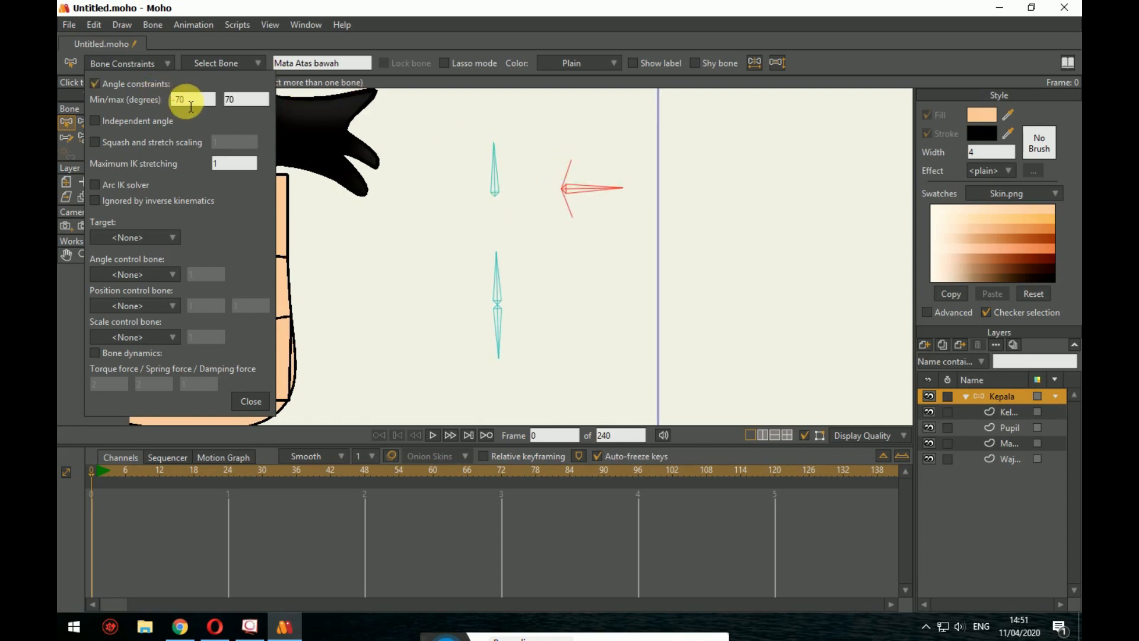
click(179, 101)
double_click(179, 101)
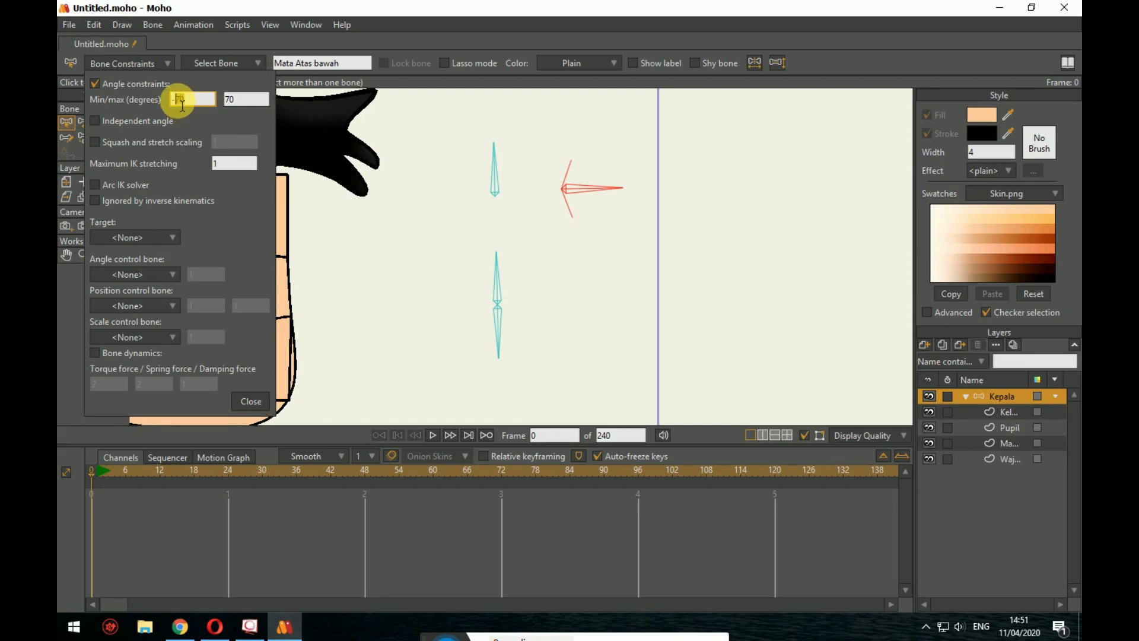
text(-90)
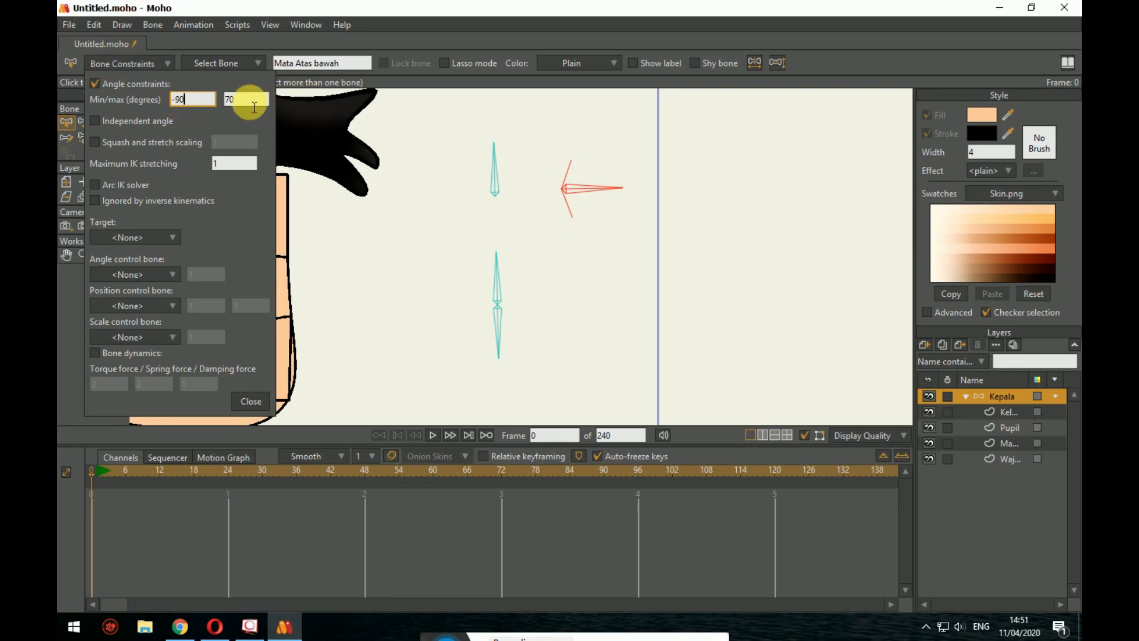
double_click(226, 100)
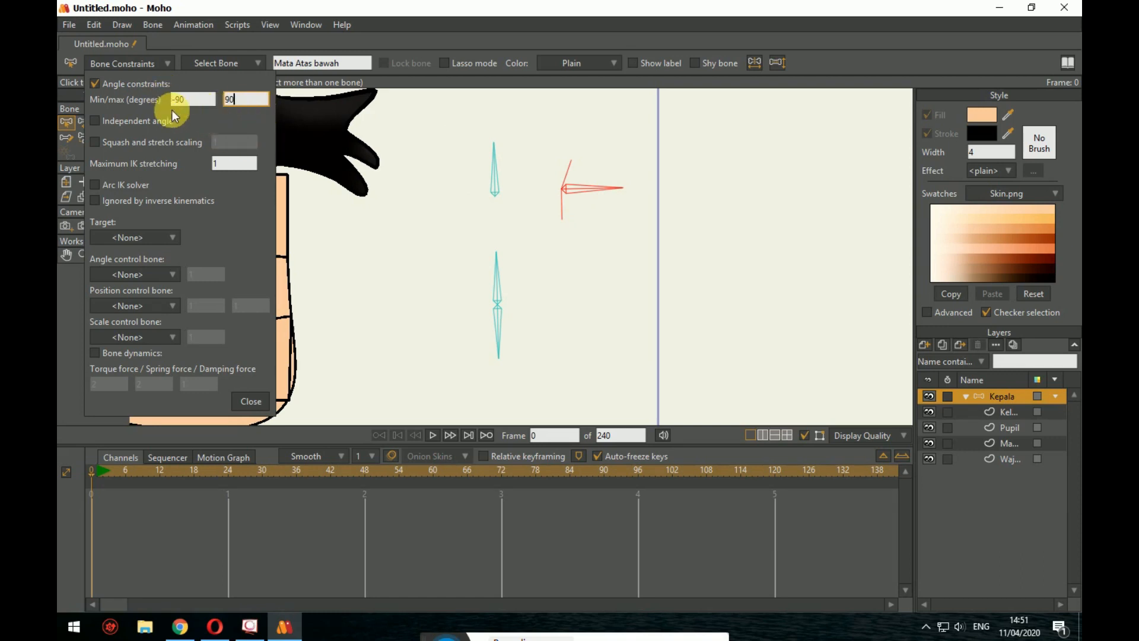
Step: Enable angle constraints on the Kelopak Atas bone with a minimum of -50 and a maximum of 0 degrees
click(497, 293)
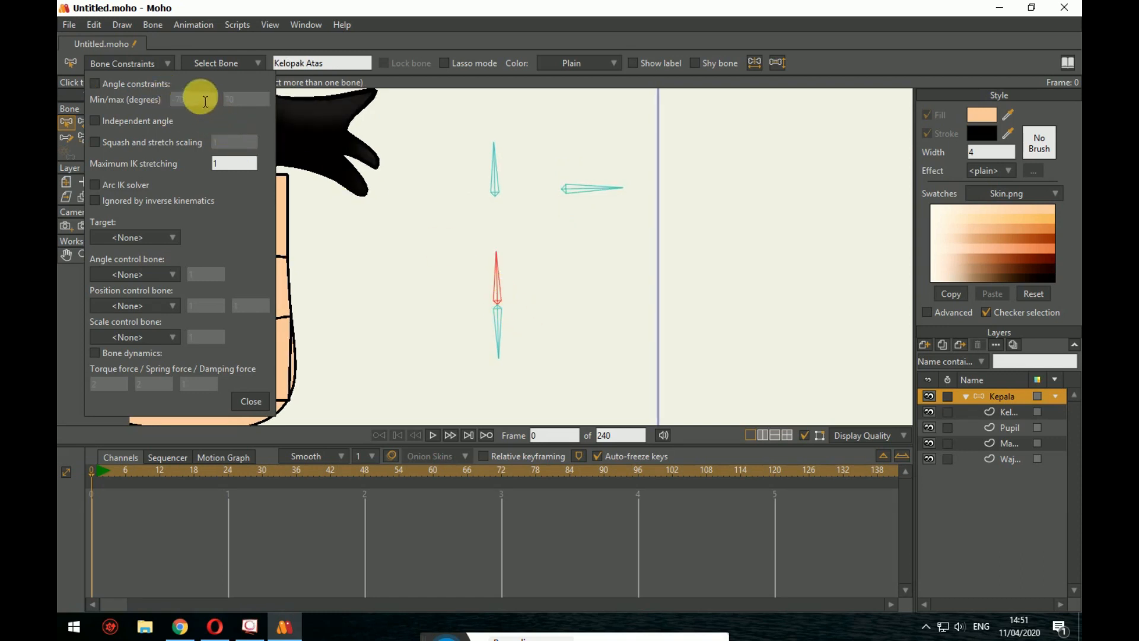
click(142, 85)
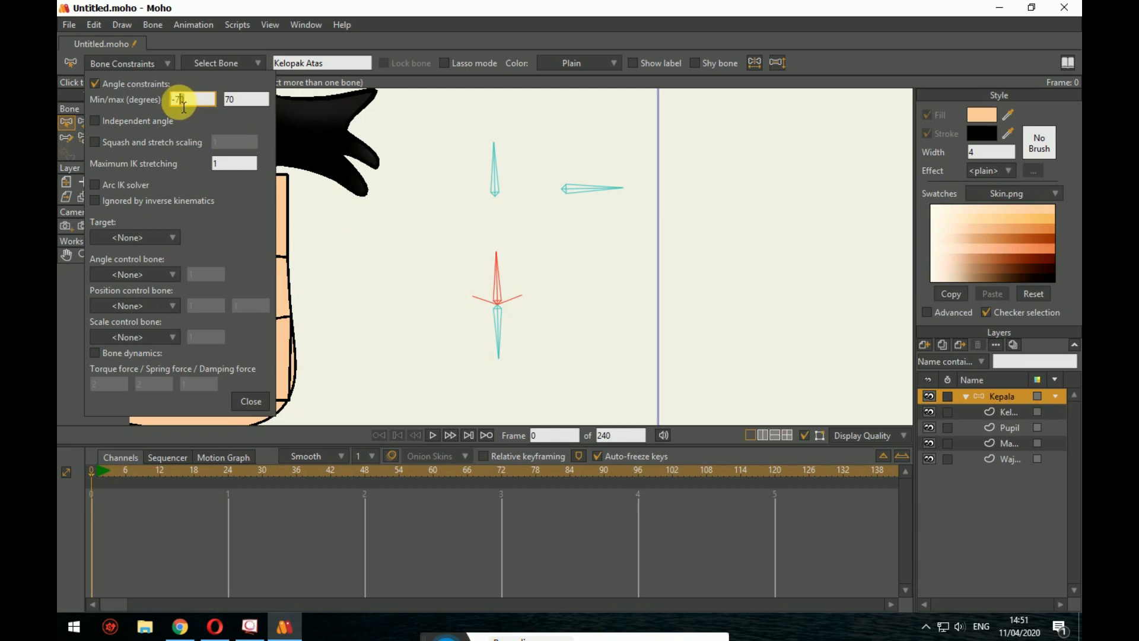
double_click(189, 110)
text(50)
double_click(236, 99)
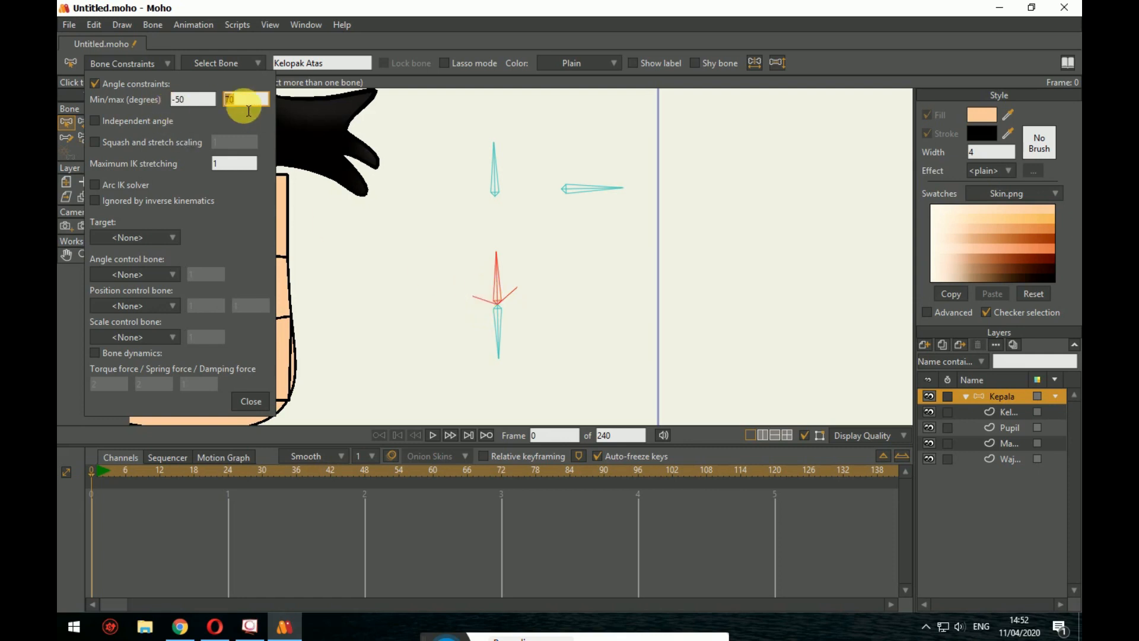
click(214, 99)
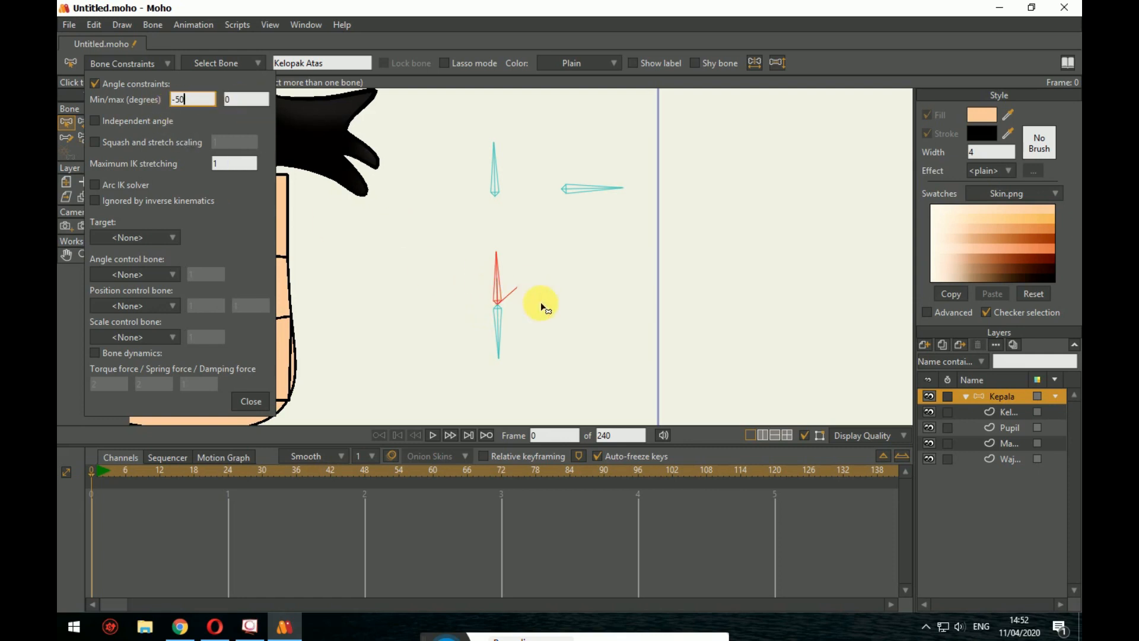
Step: Enable angle constraints on the Kelopak bawah bone with a minimum of 0 and a maximum of 50 degrees
click(498, 328)
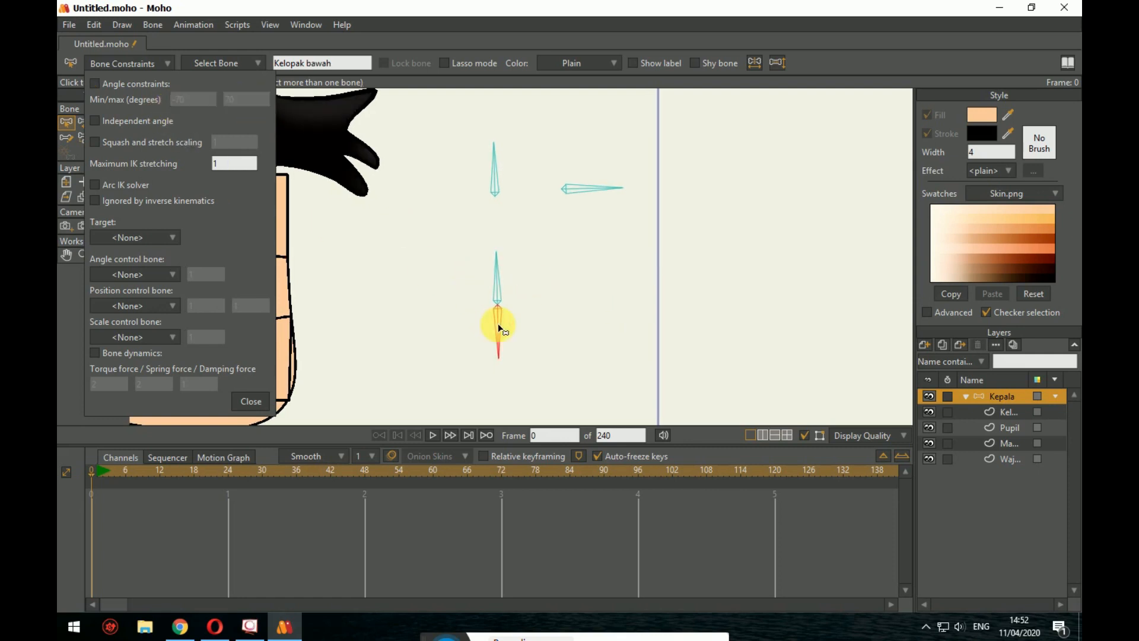
click(163, 83)
click(177, 101)
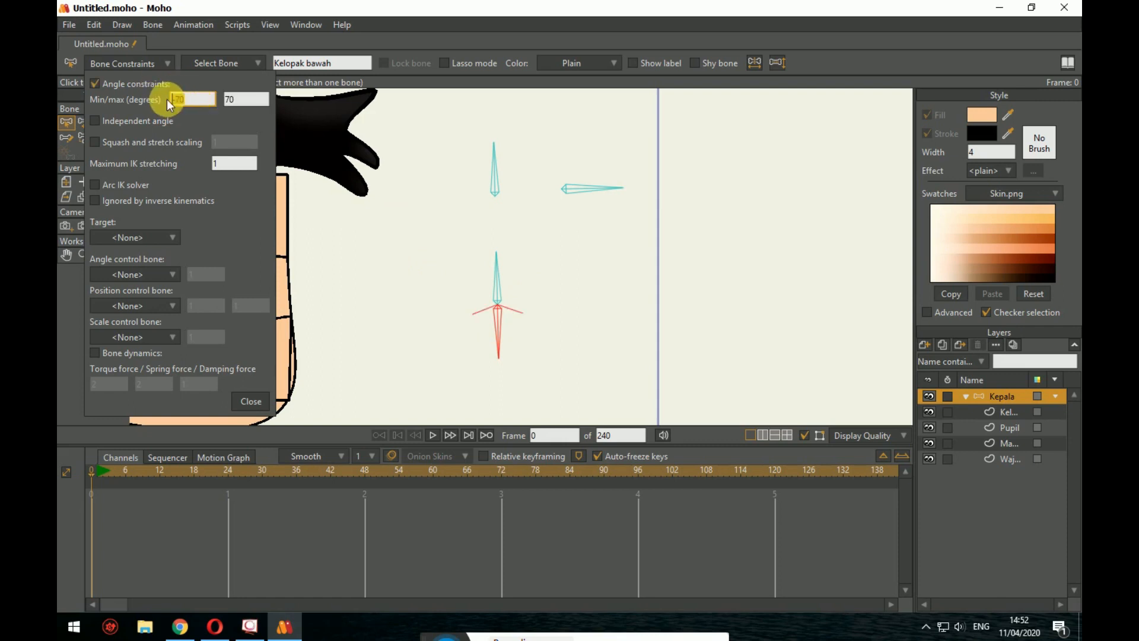
text(0)
key(Tab)
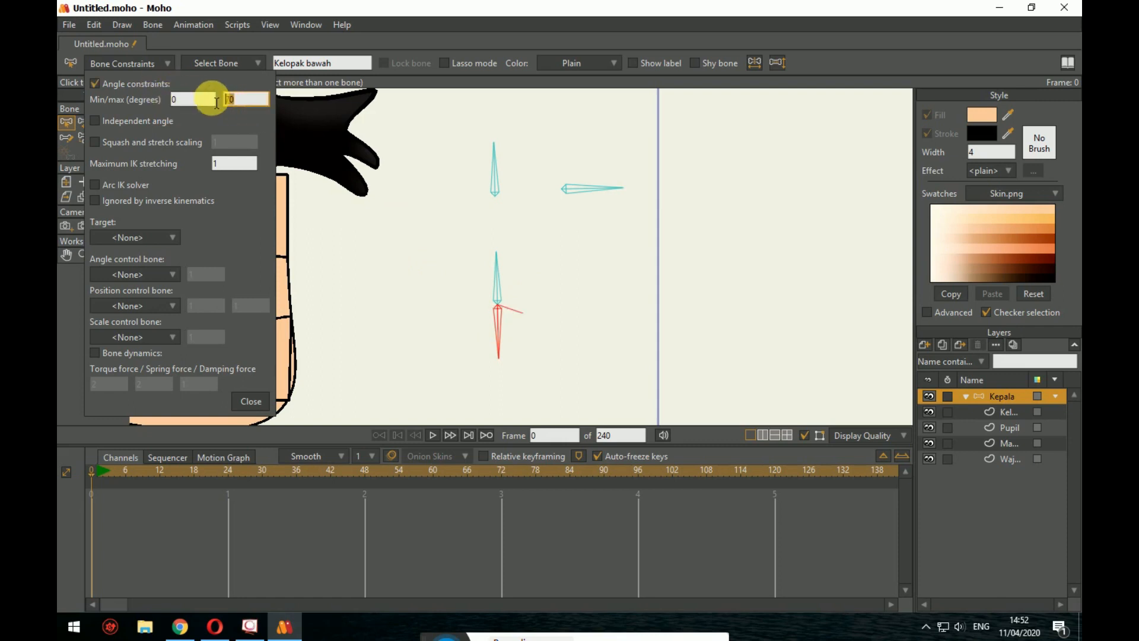
text(50)
click(164, 61)
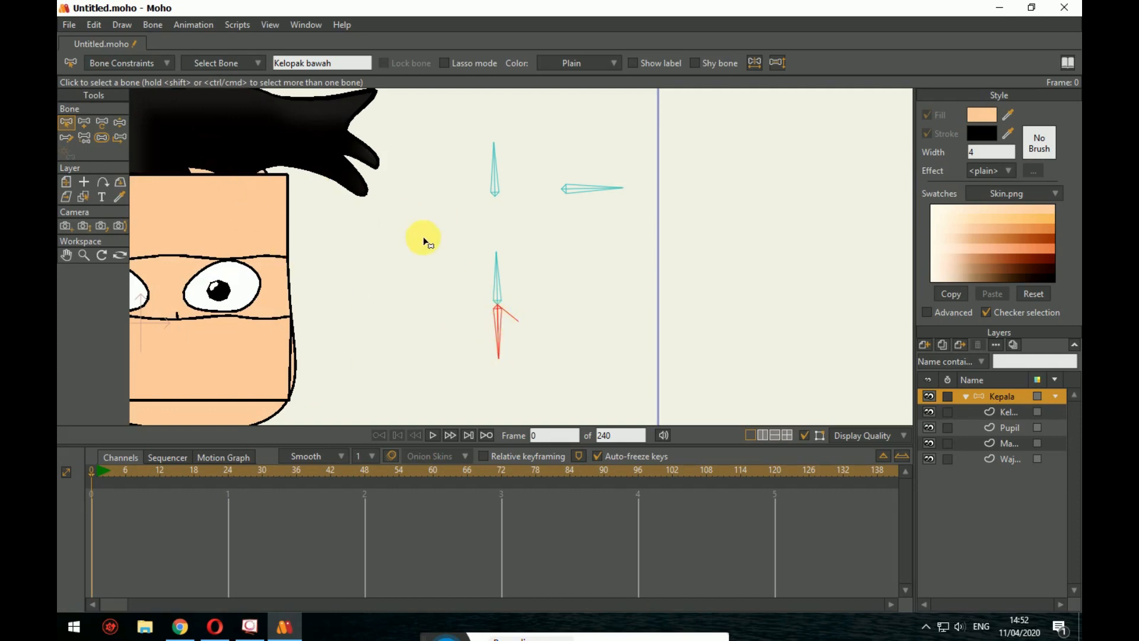
Step: Select the Mata Kanan kiri bone
drag(424, 238, 521, 254)
scroll(494, 278, down, 2)
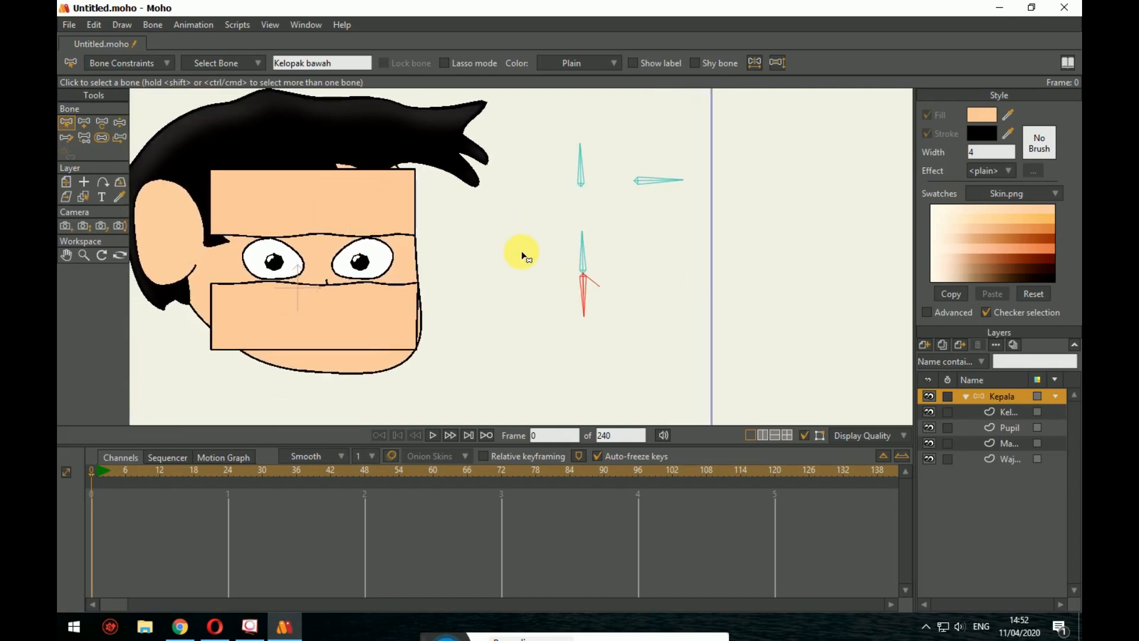
click(581, 172)
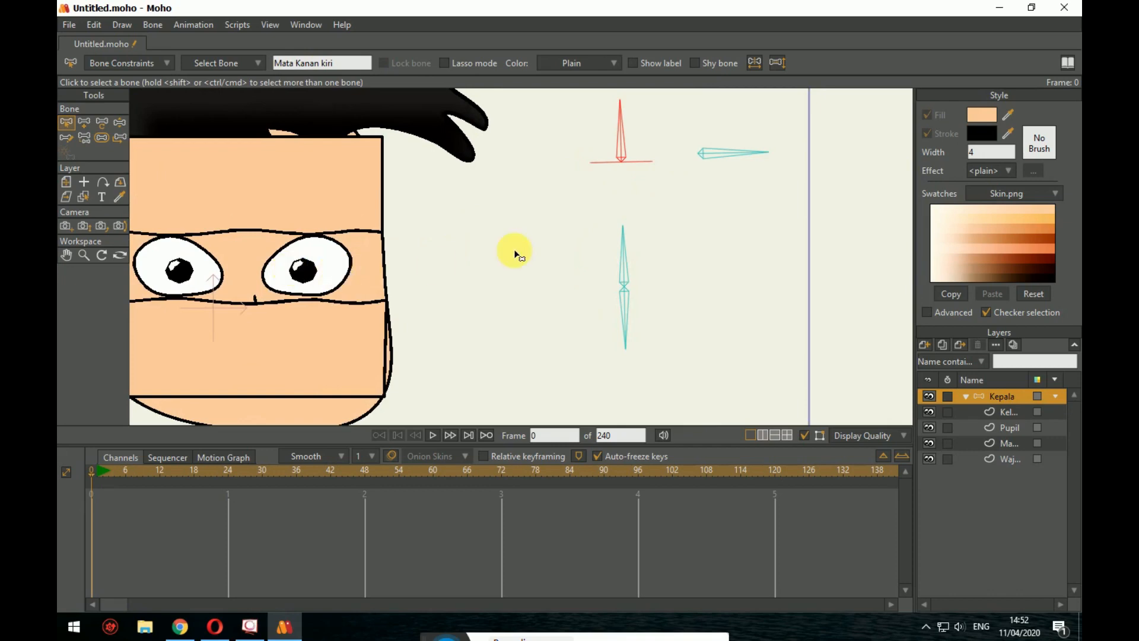
drag(514, 251, 582, 262)
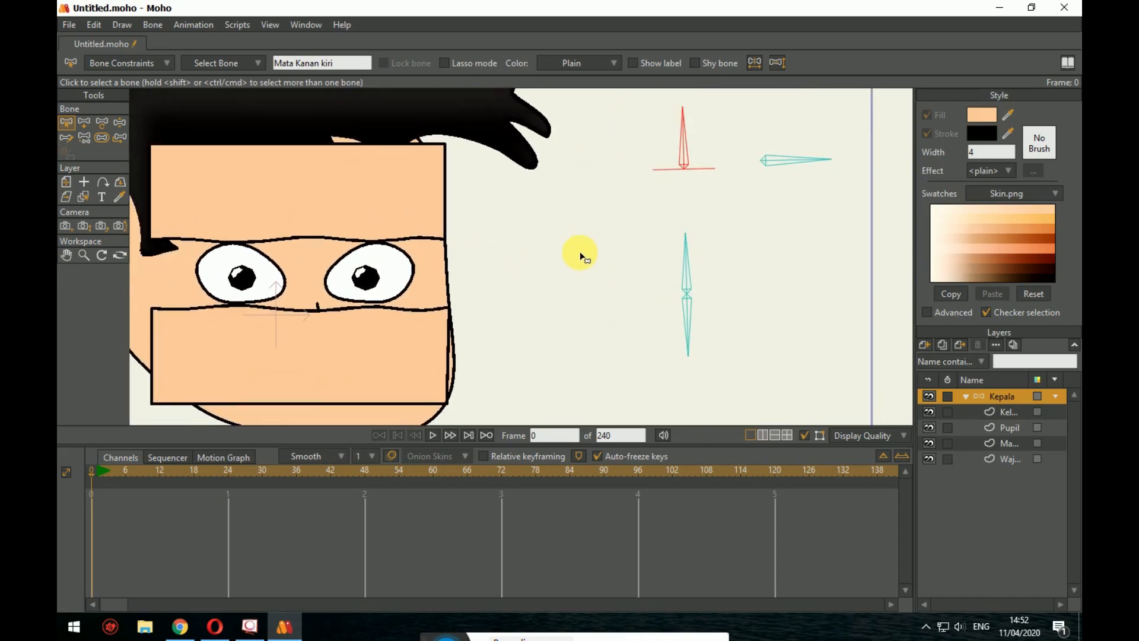
key(ctrl+shift+a)
drag(900, 128, 590, 213)
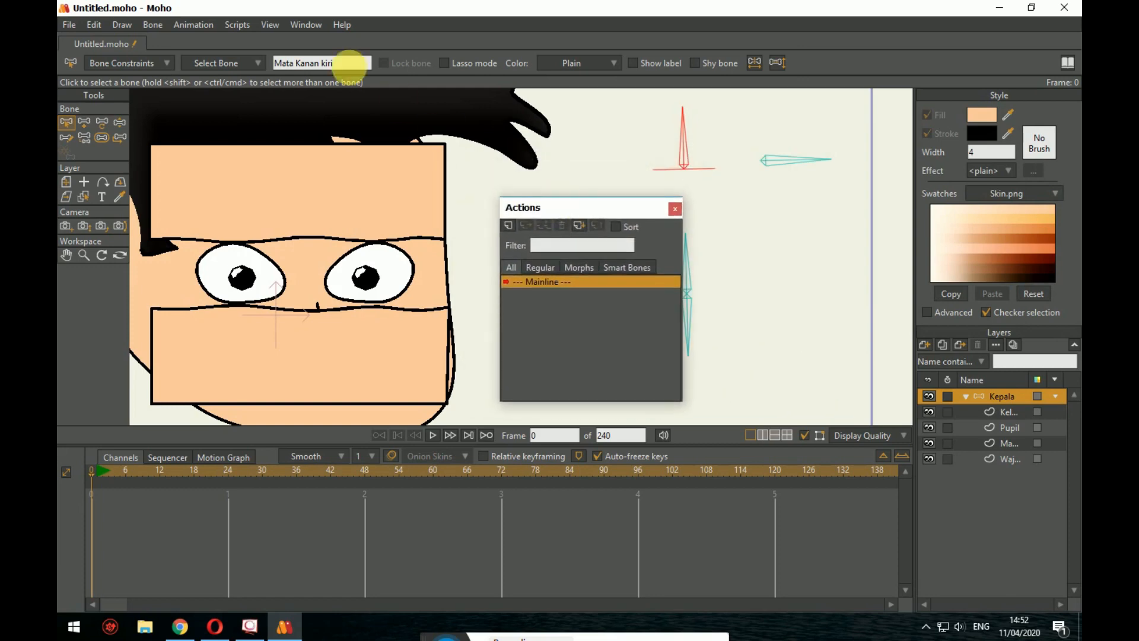
click(279, 24)
mouse_move(244, 29)
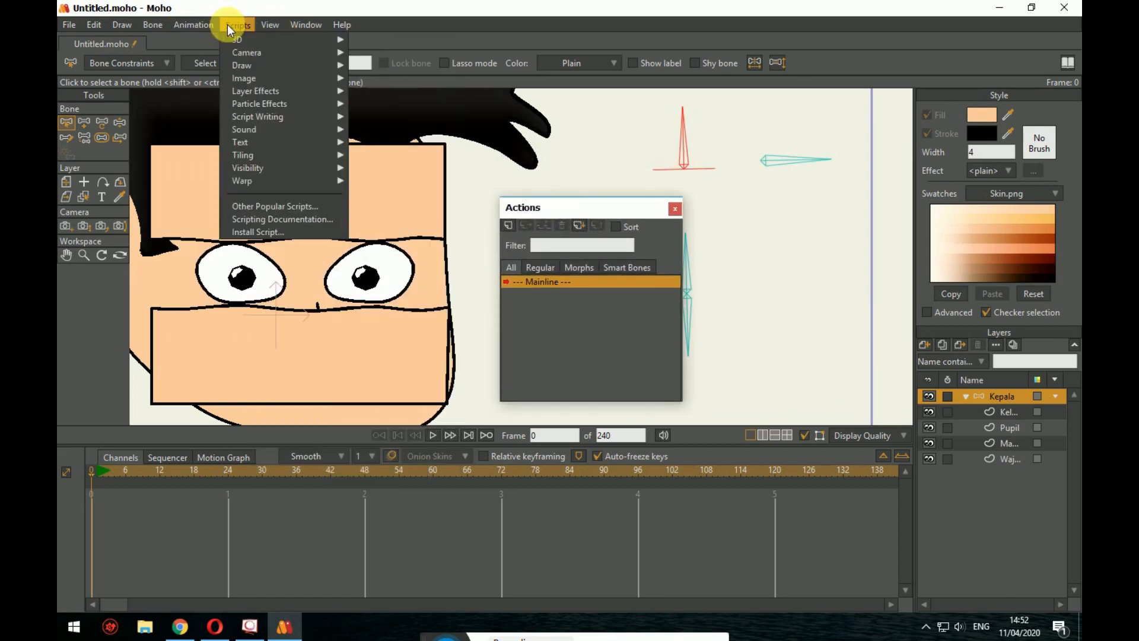
mouse_move(294, 22)
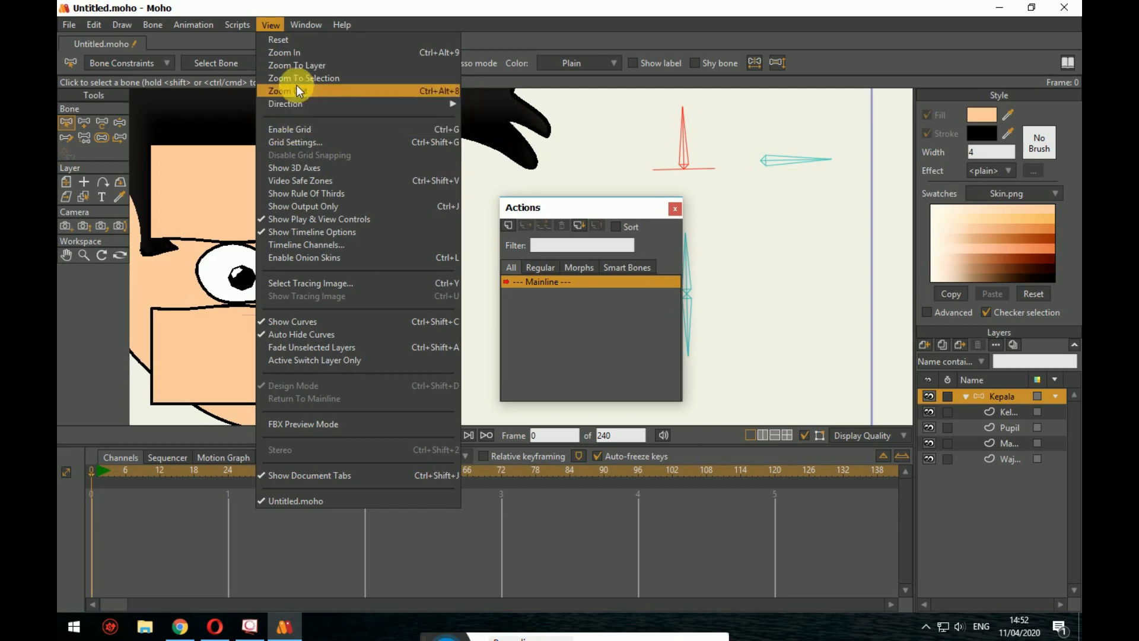
mouse_move(302, 113)
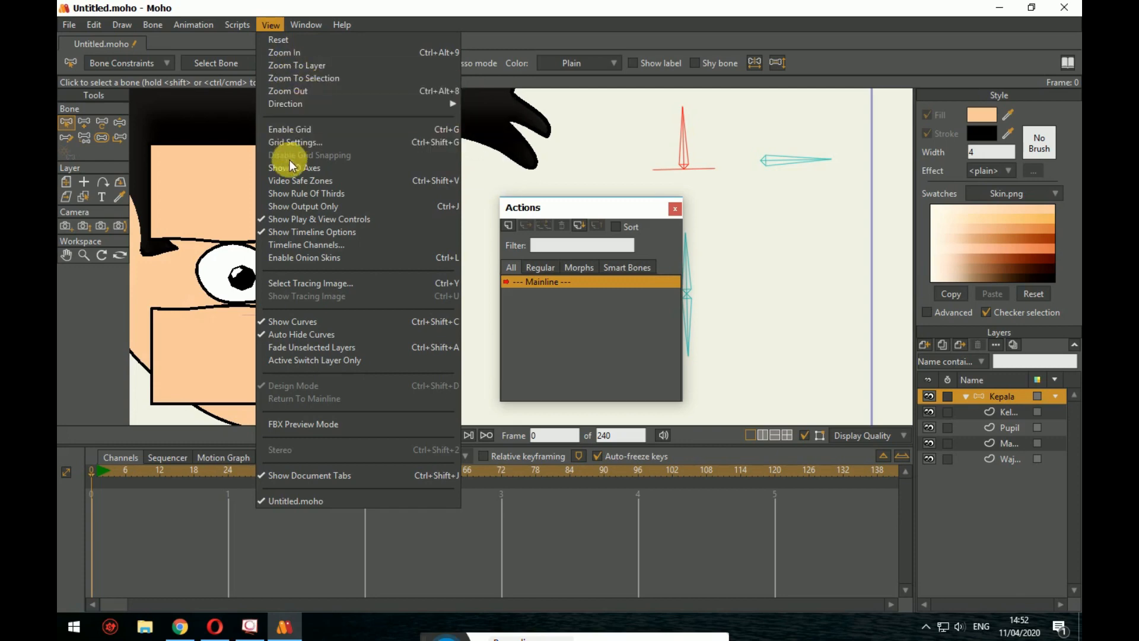
mouse_move(175, 26)
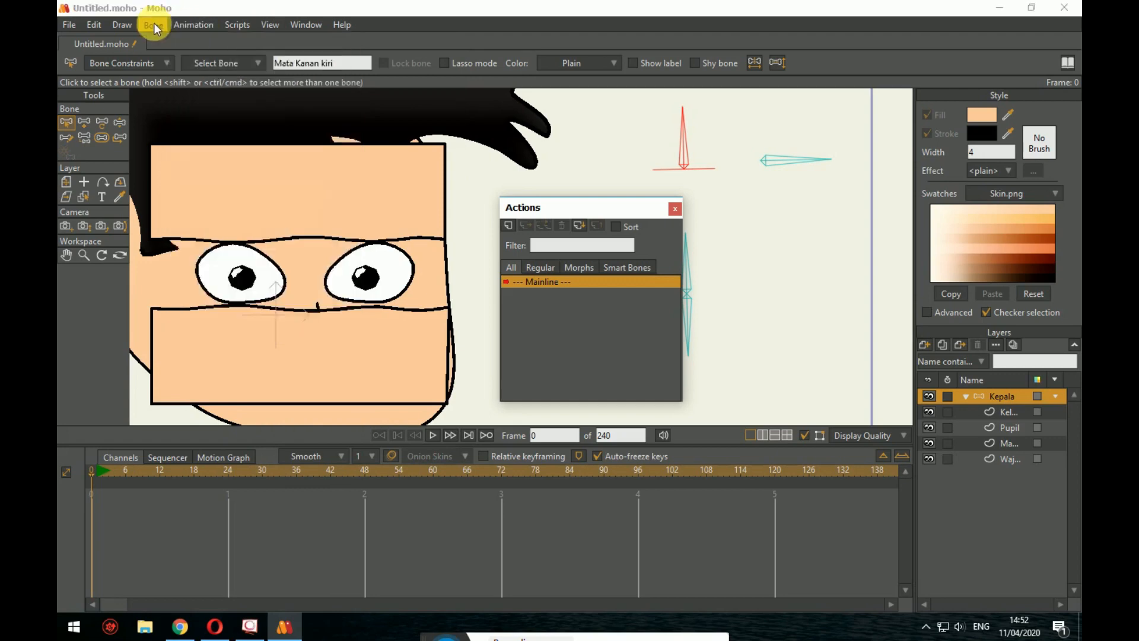
click(153, 24)
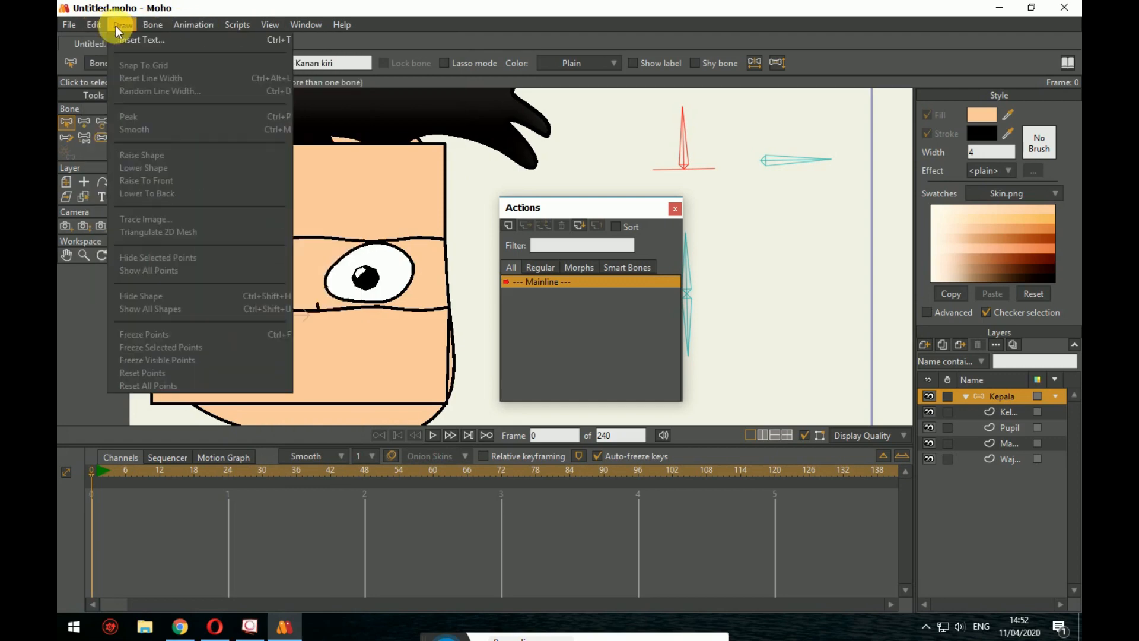
click(486, 28)
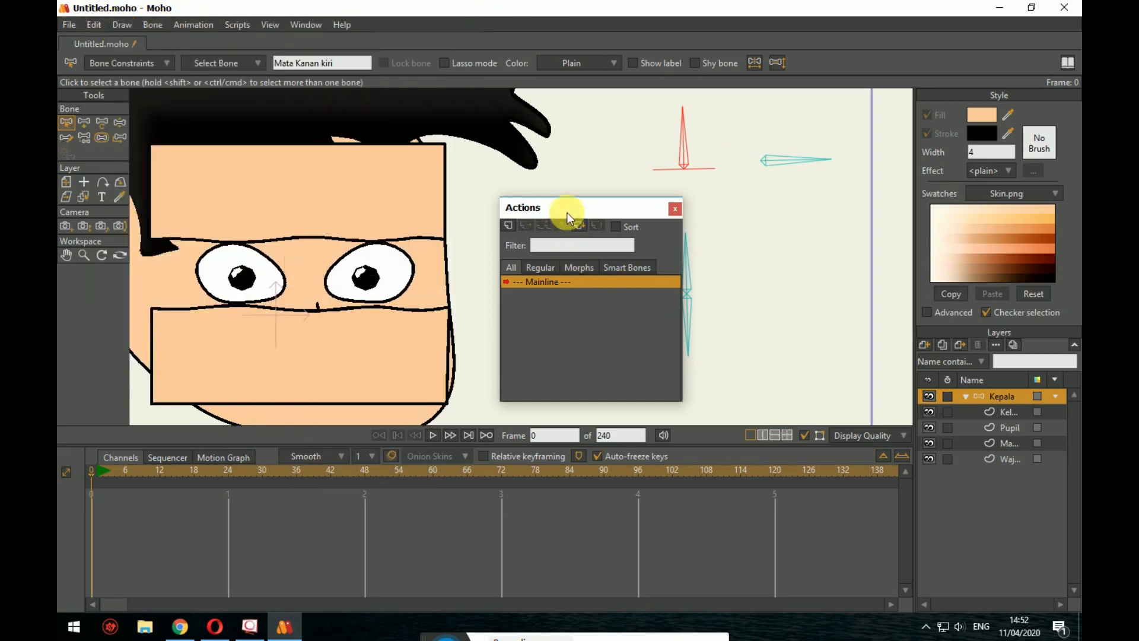
click(674, 209)
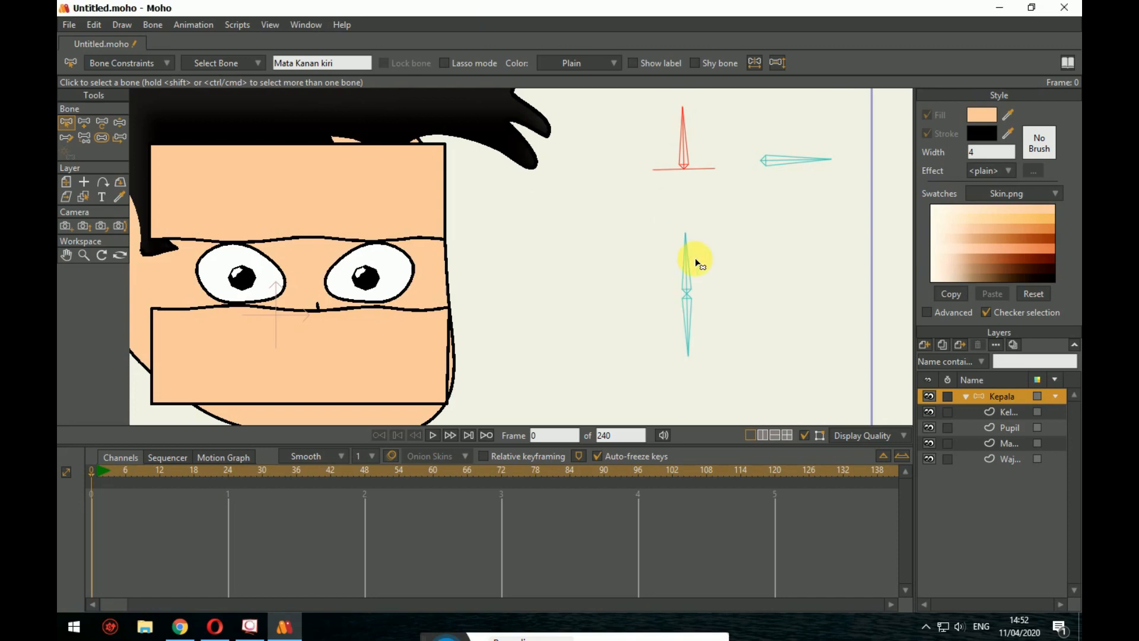
Step: Open the Actions window and create a new action named Mata Kanan kiri for the selected bone
key(ctrl+shift+a)
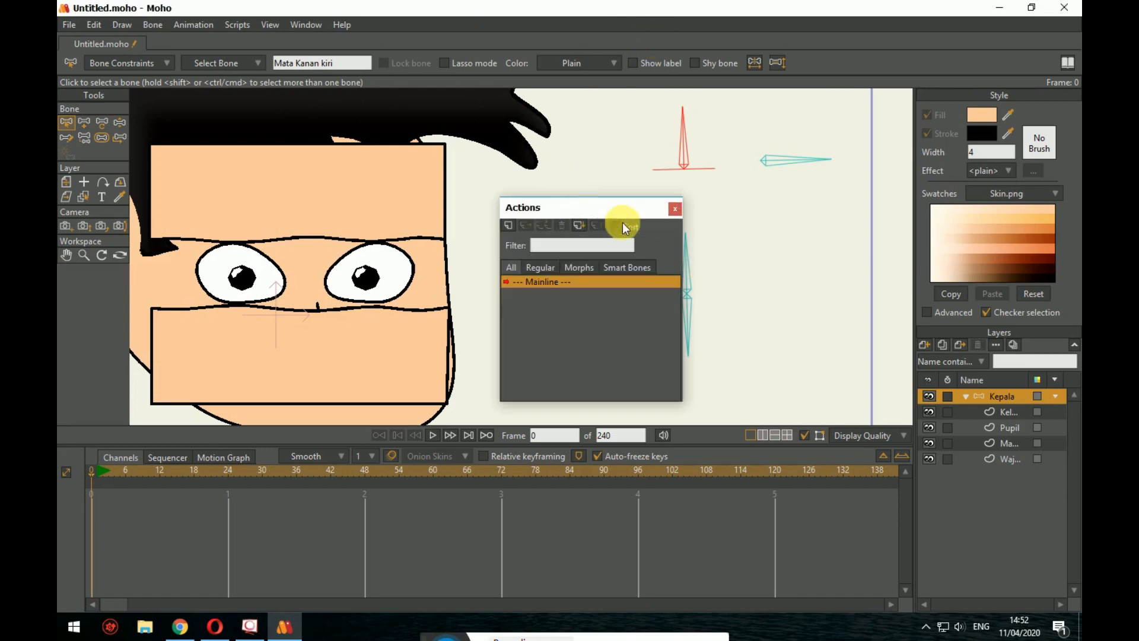
drag(619, 205, 852, 209)
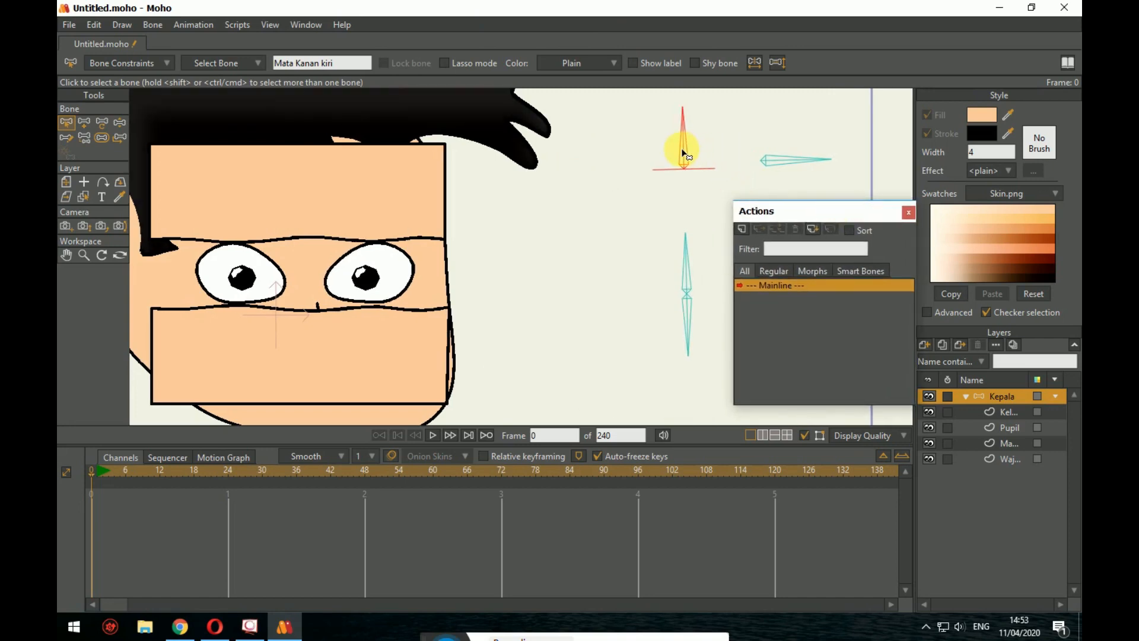
click(742, 229)
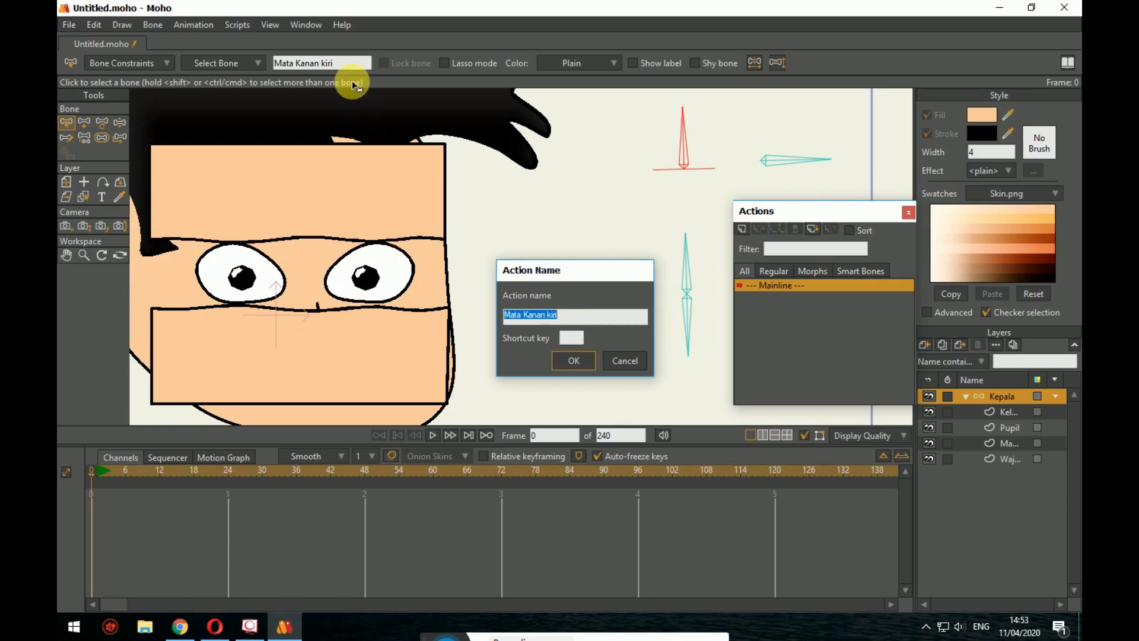
click(570, 359)
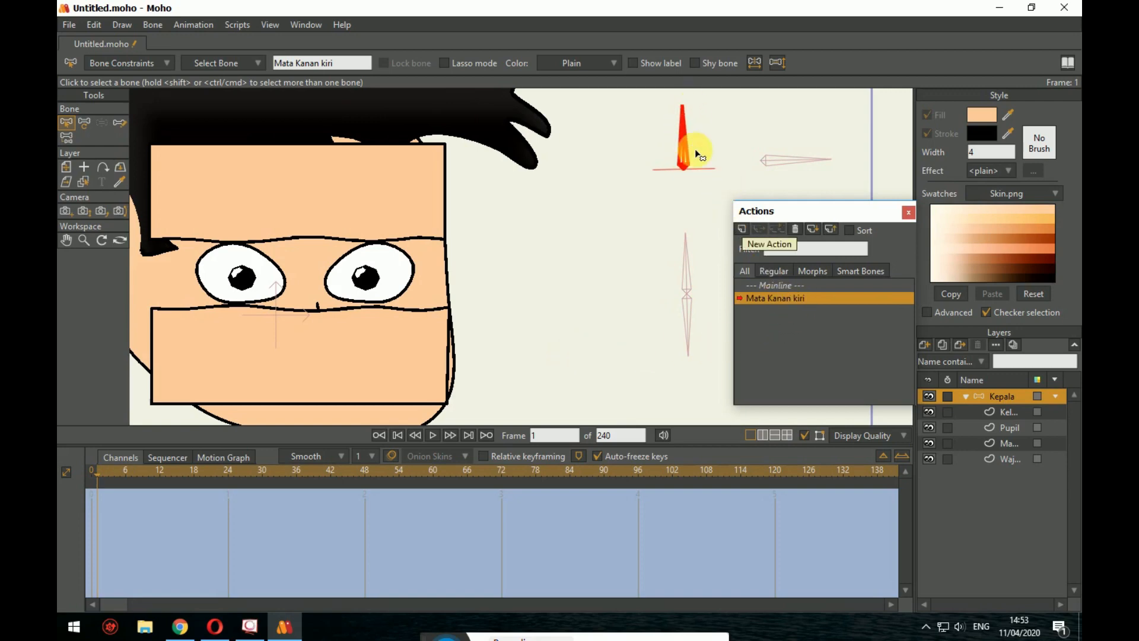
Step: Rotate the Mata Kanan kiri bone clockwise to about 1.3 degrees at frame 1 of its action
click(83, 123)
mouse_move(682, 125)
mouse_down()
mouse_move(711, 128)
mouse_move(603, 168)
mouse_move(699, 127)
mouse_move(778, 181)
mouse_move(685, 132)
mouse_up()
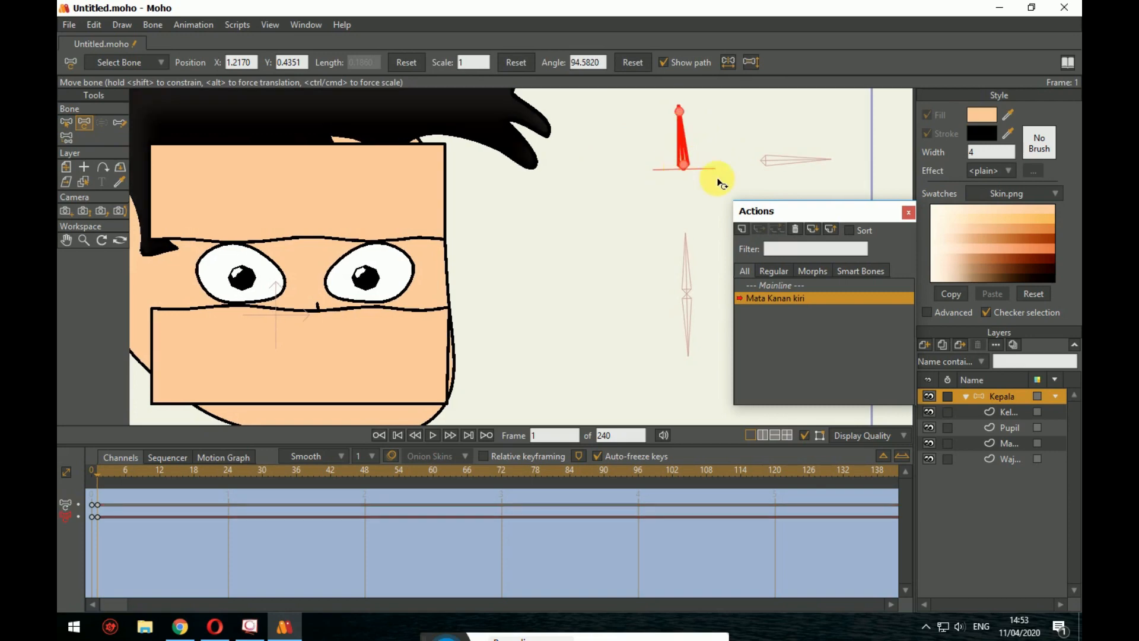
click(168, 62)
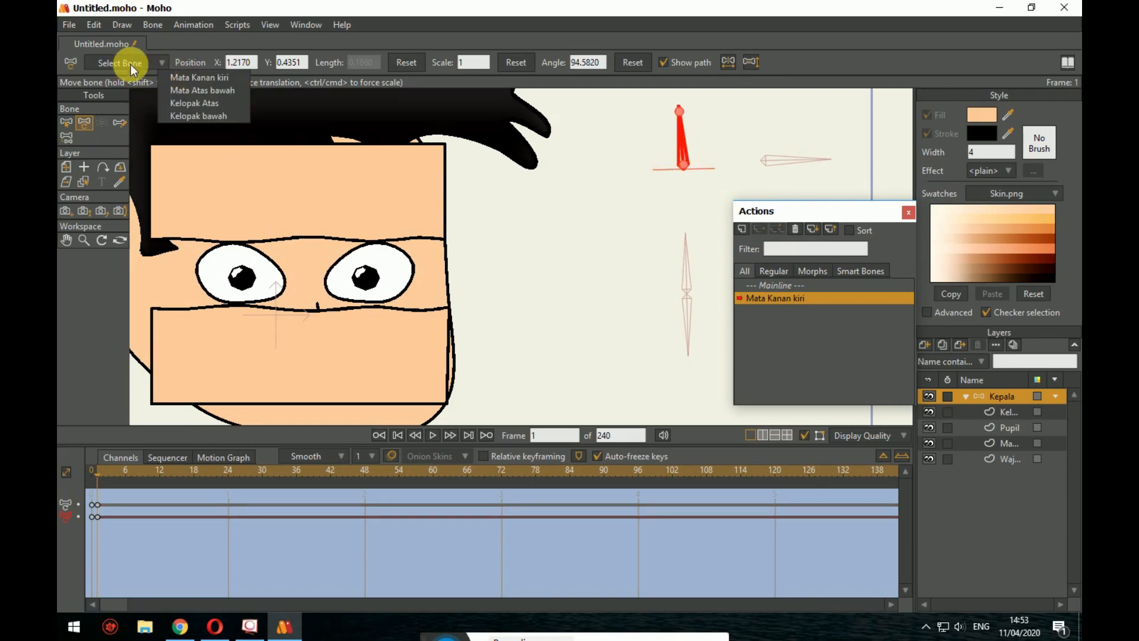
click(183, 73)
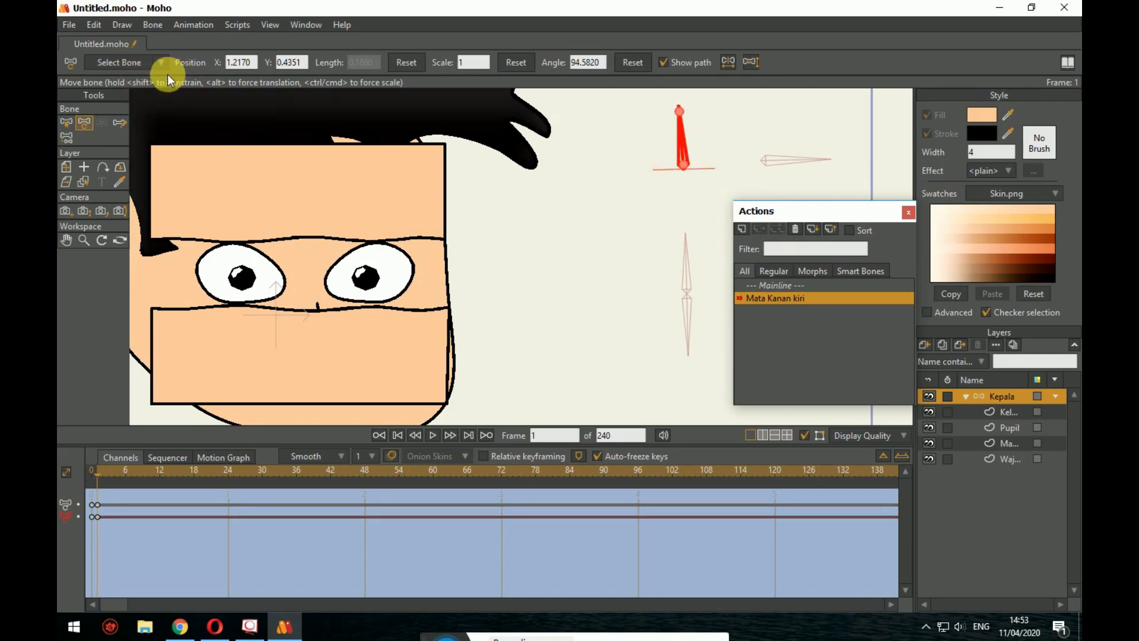
click(170, 66)
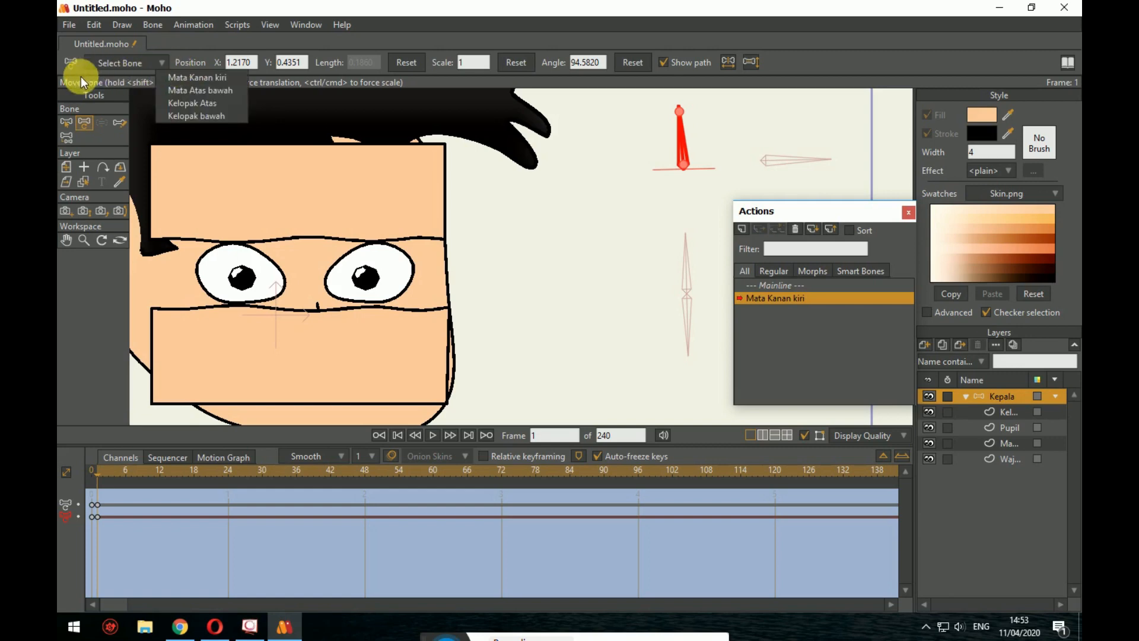
click(176, 48)
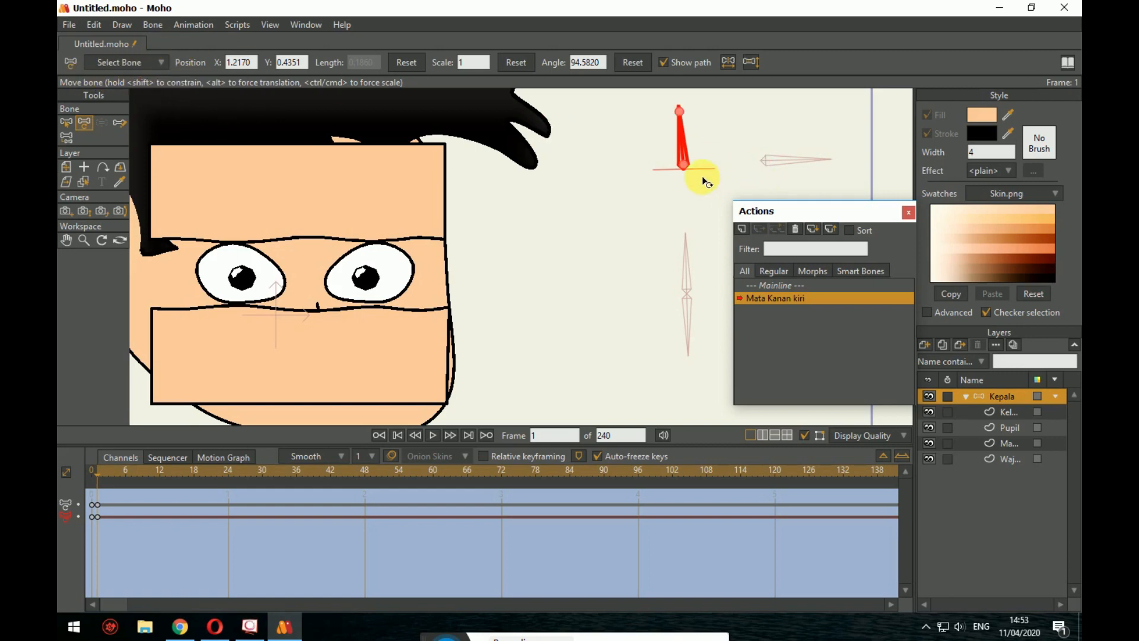
drag(677, 133, 712, 169)
drag(704, 213, 781, 191)
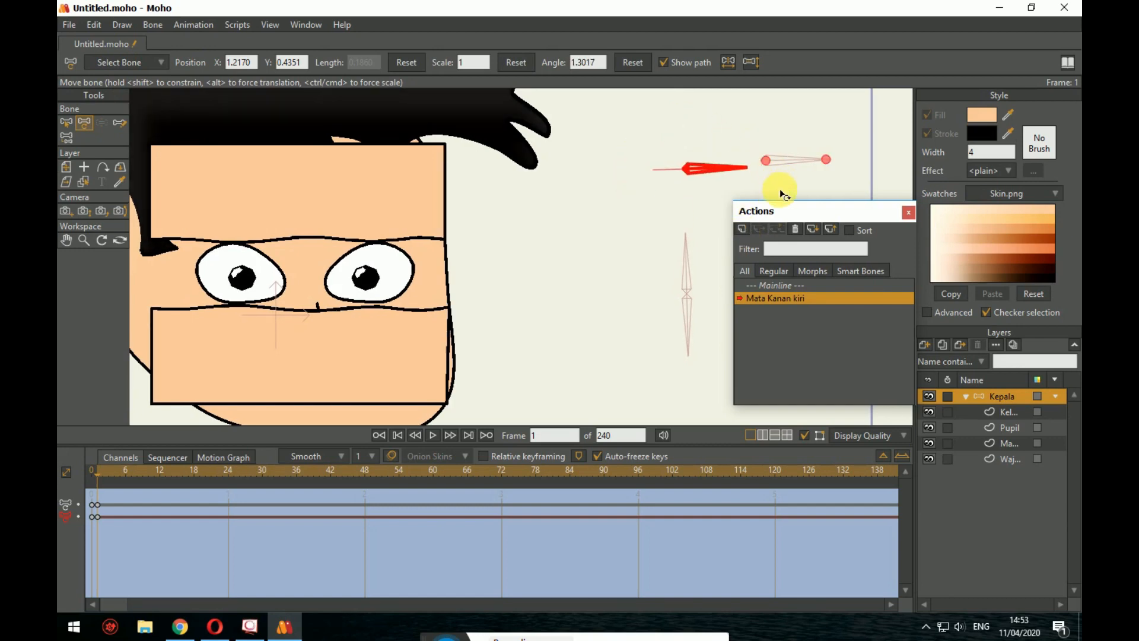
drag(715, 168, 742, 200)
Step: Transform the Pupil layer at frame 1, shifting both pupils horizontally to X 0.0913
click(1013, 428)
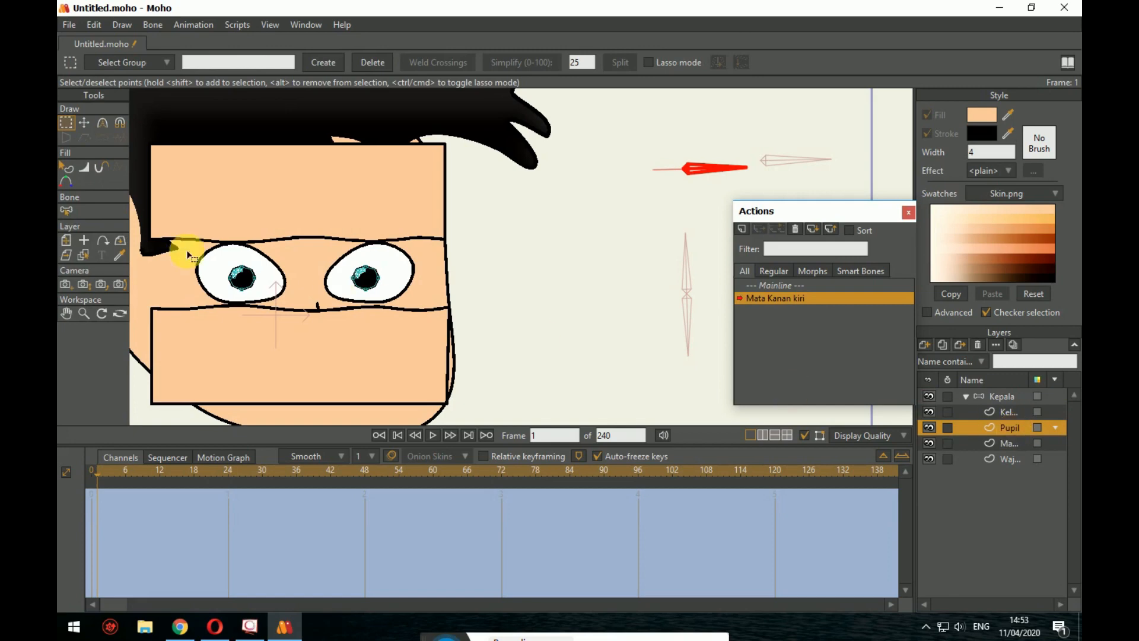
click(63, 240)
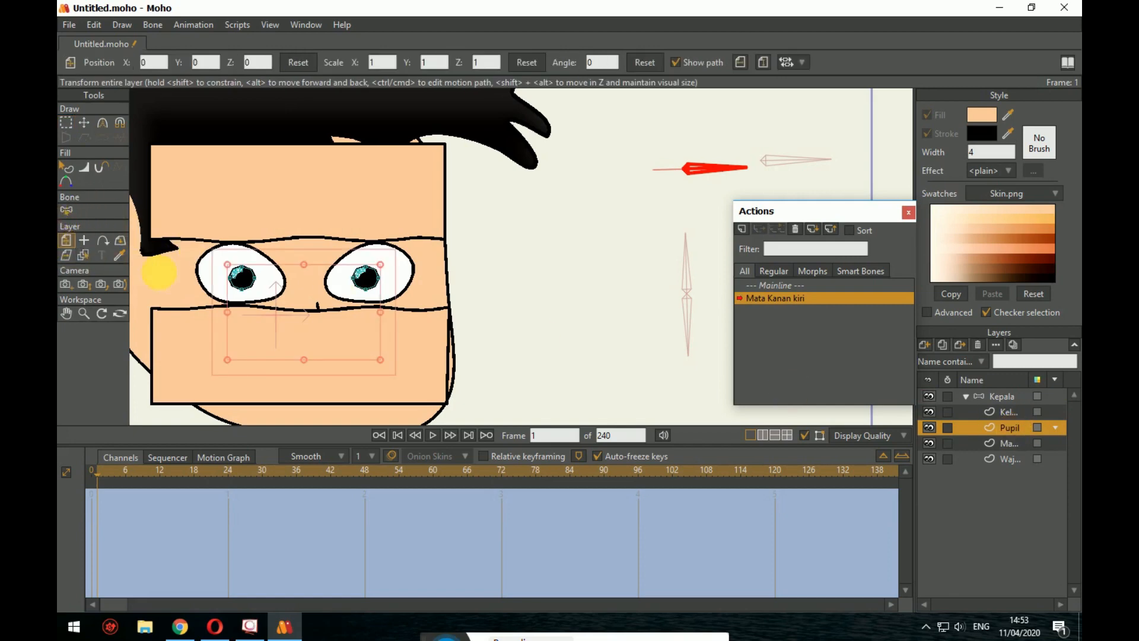
drag(351, 296, 379, 302)
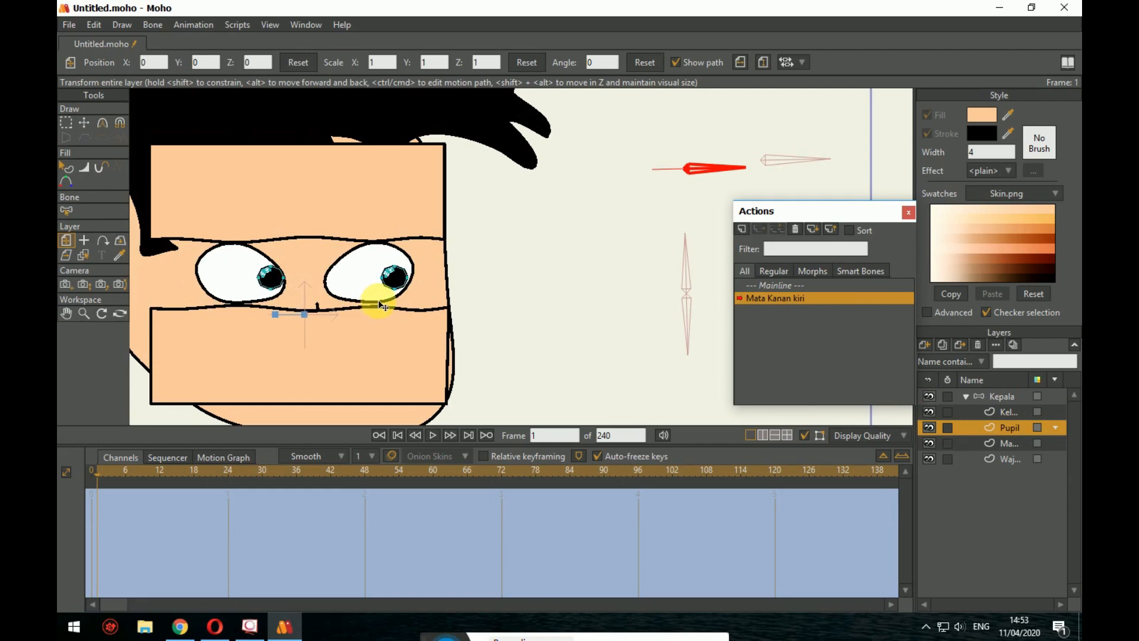
drag(380, 304, 386, 307)
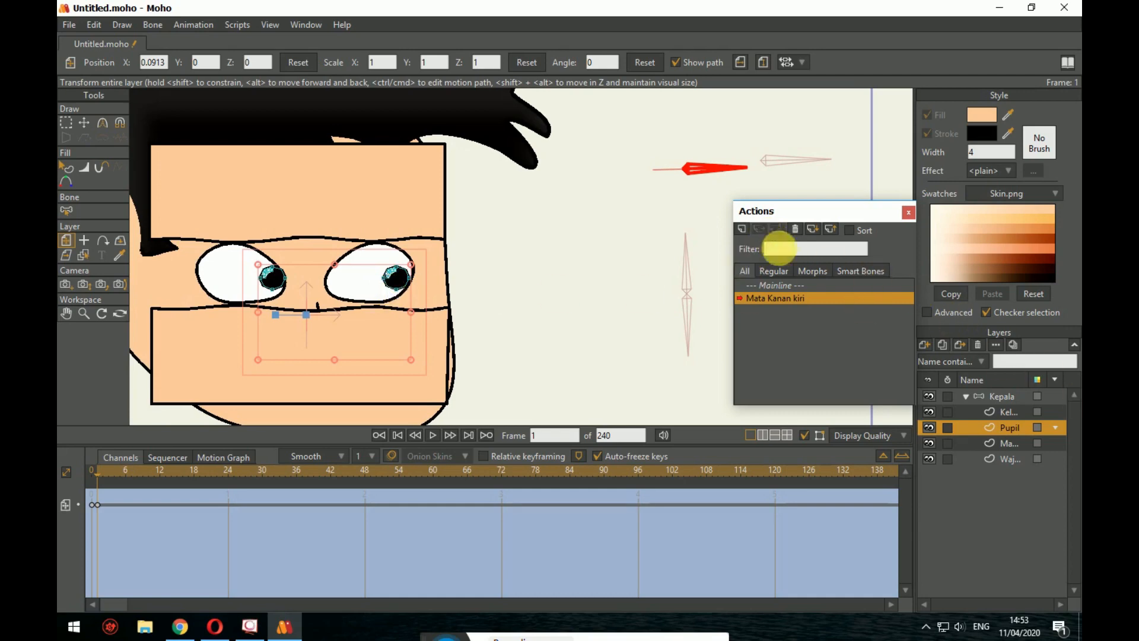
Step: Select the Kepala layer and reactivate the Mainline
click(792, 286)
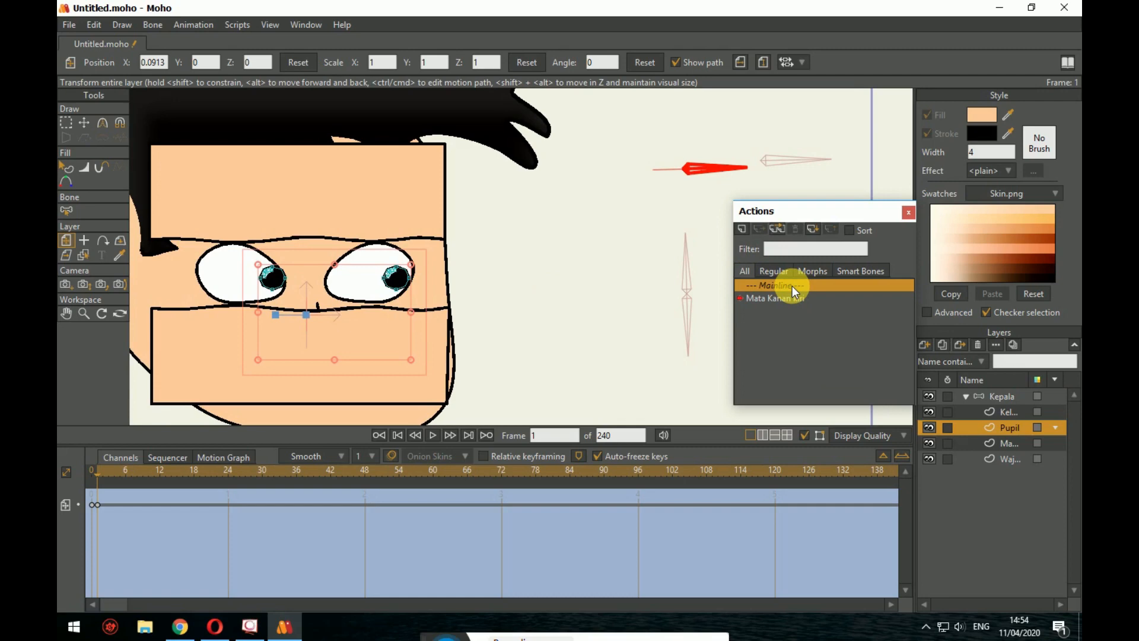
double_click(1008, 396)
click(1052, 105)
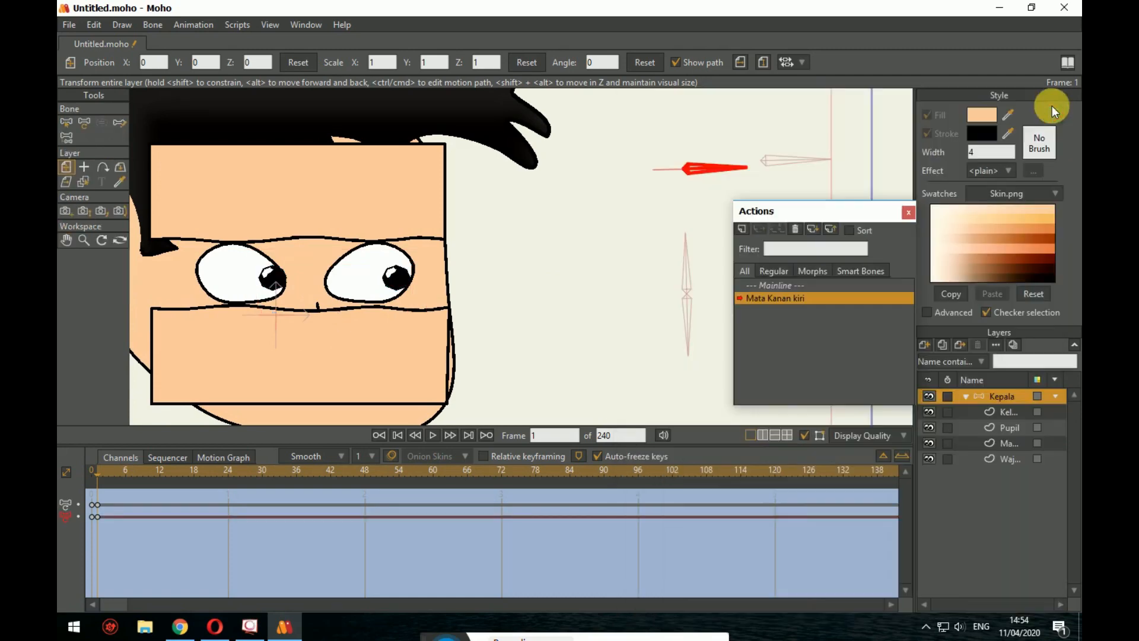
double_click(1008, 393)
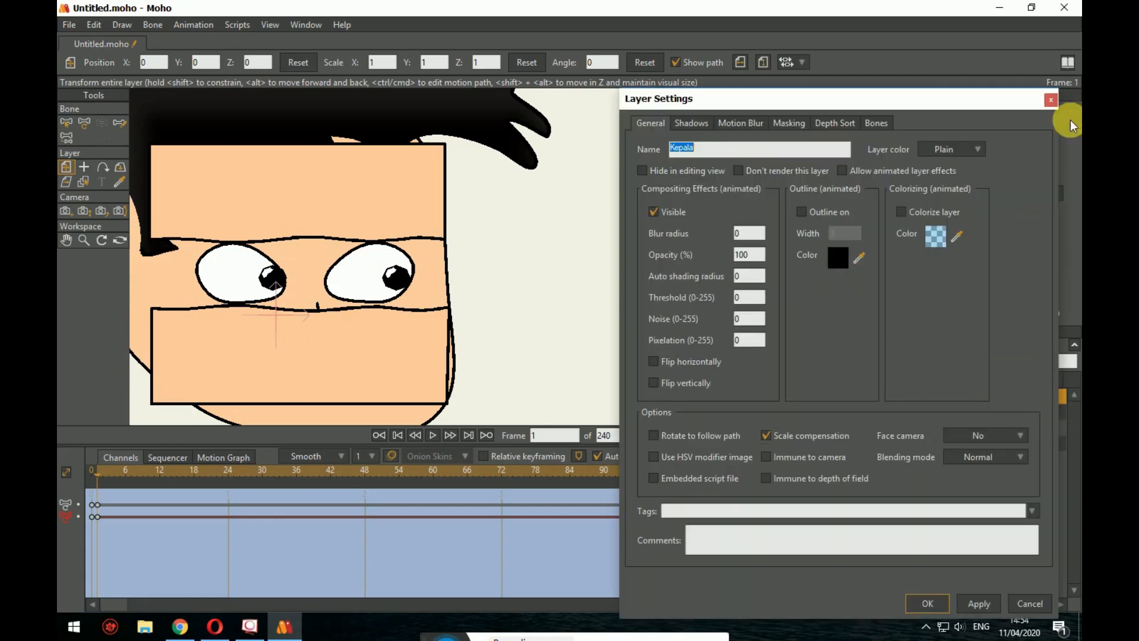
click(1056, 90)
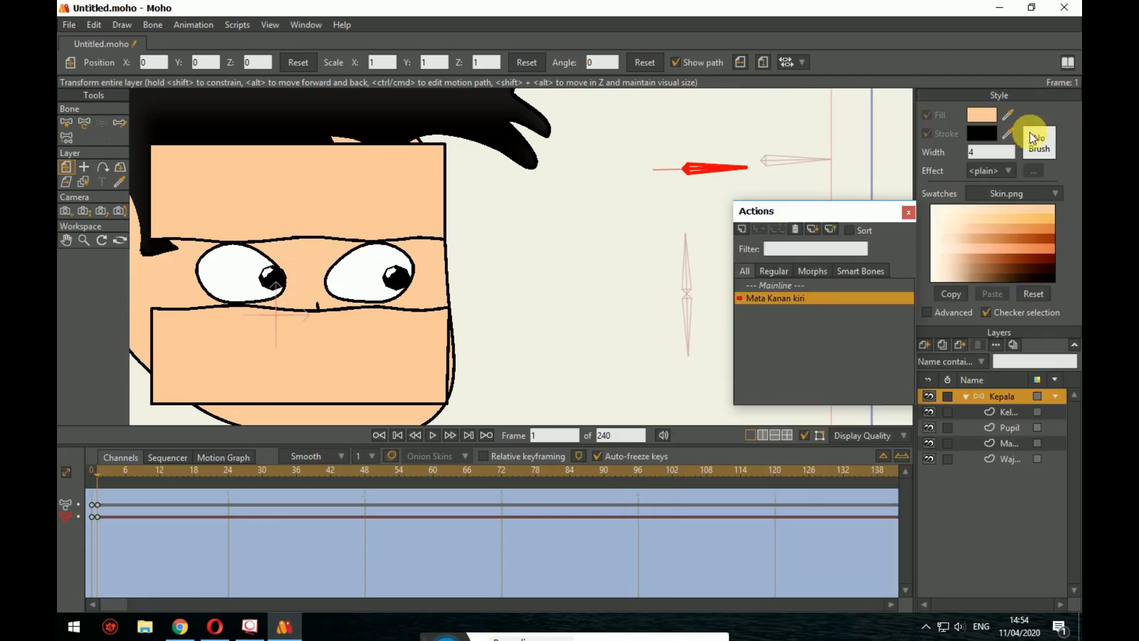
double_click(812, 287)
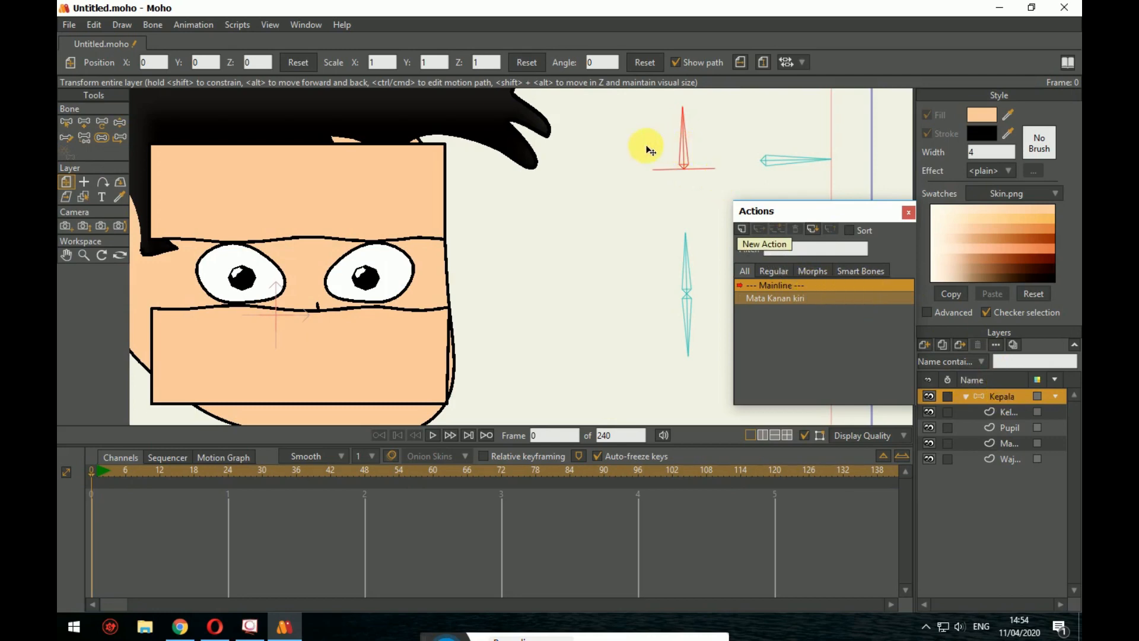
Step: Create the action Mata Kanan kiri 2 and rotate the Mata Kanan kiri bone counterclockwise to about 181.3 degrees at frame 1
click(68, 121)
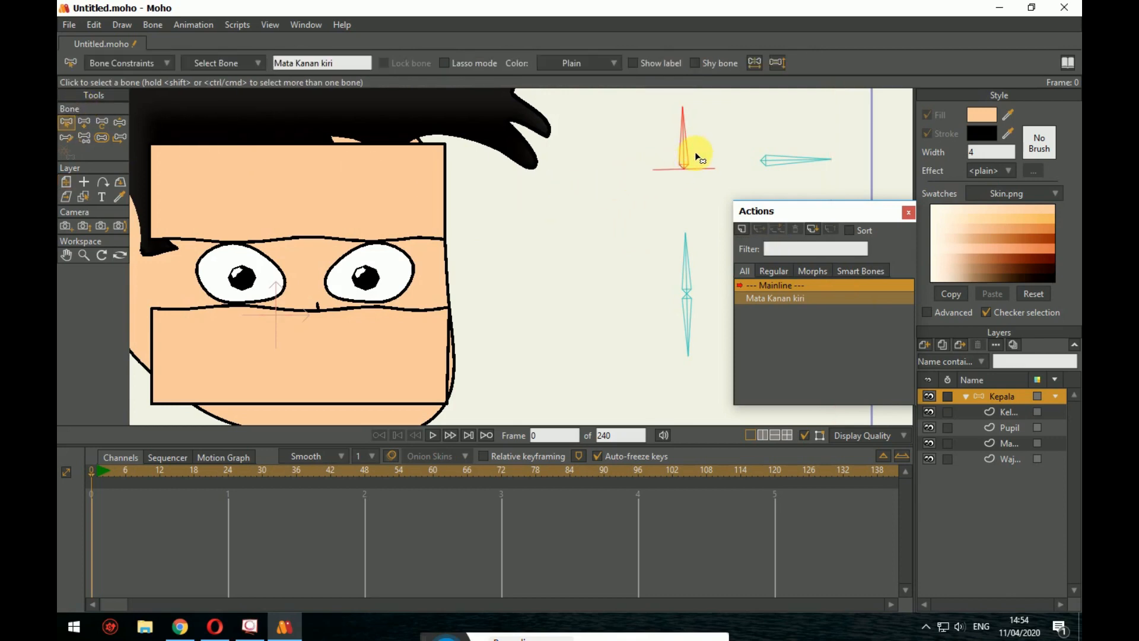
click(742, 229)
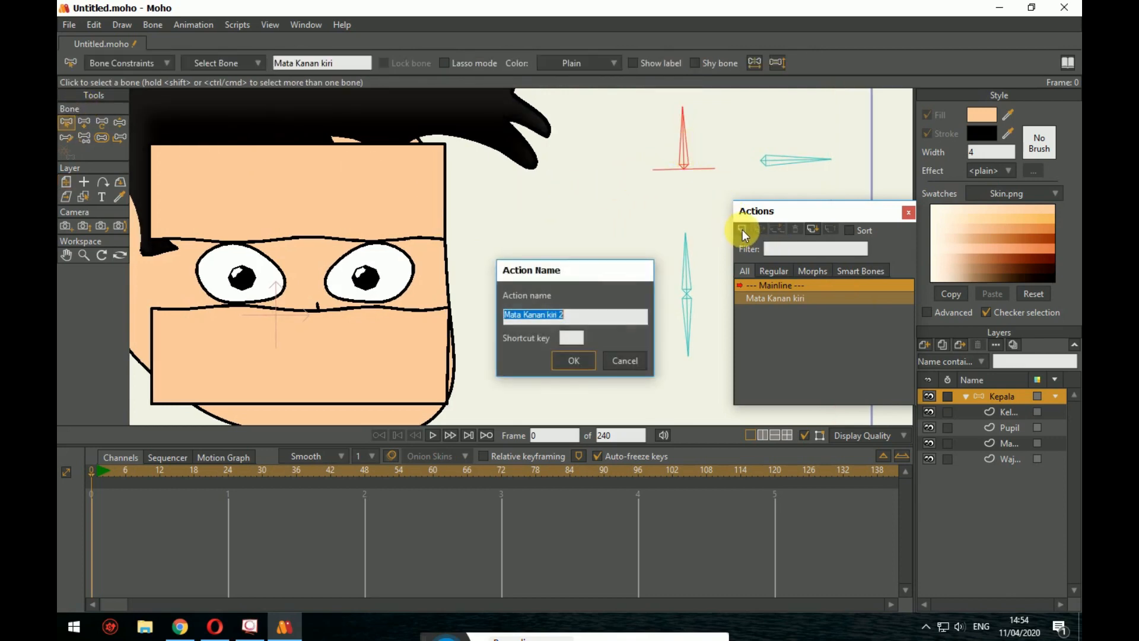
click(583, 359)
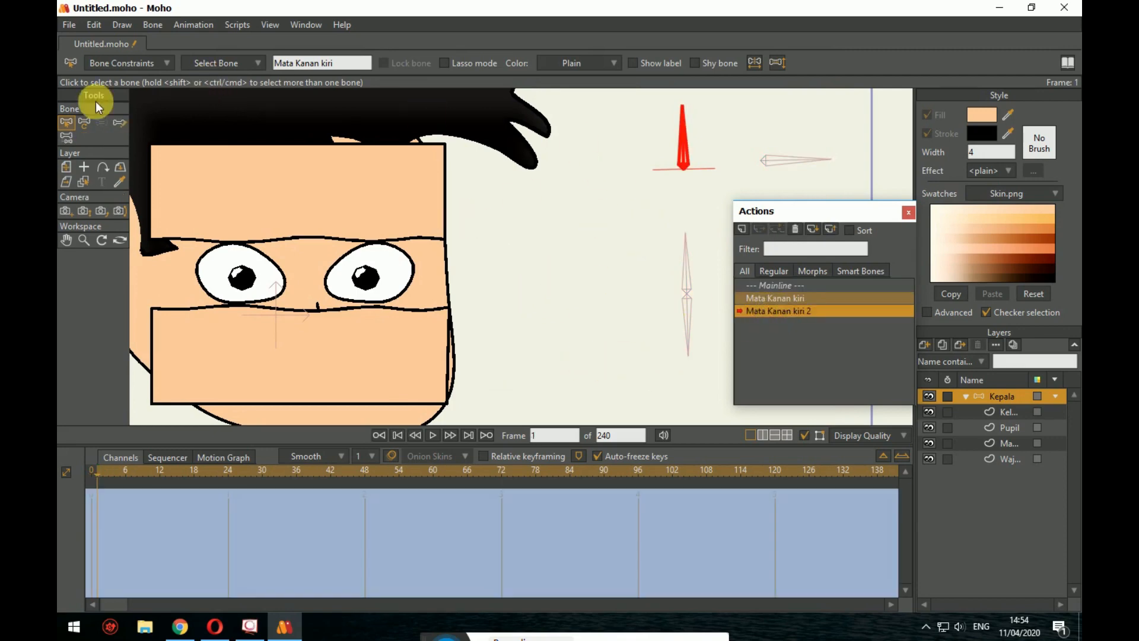
click(84, 122)
drag(679, 115, 617, 184)
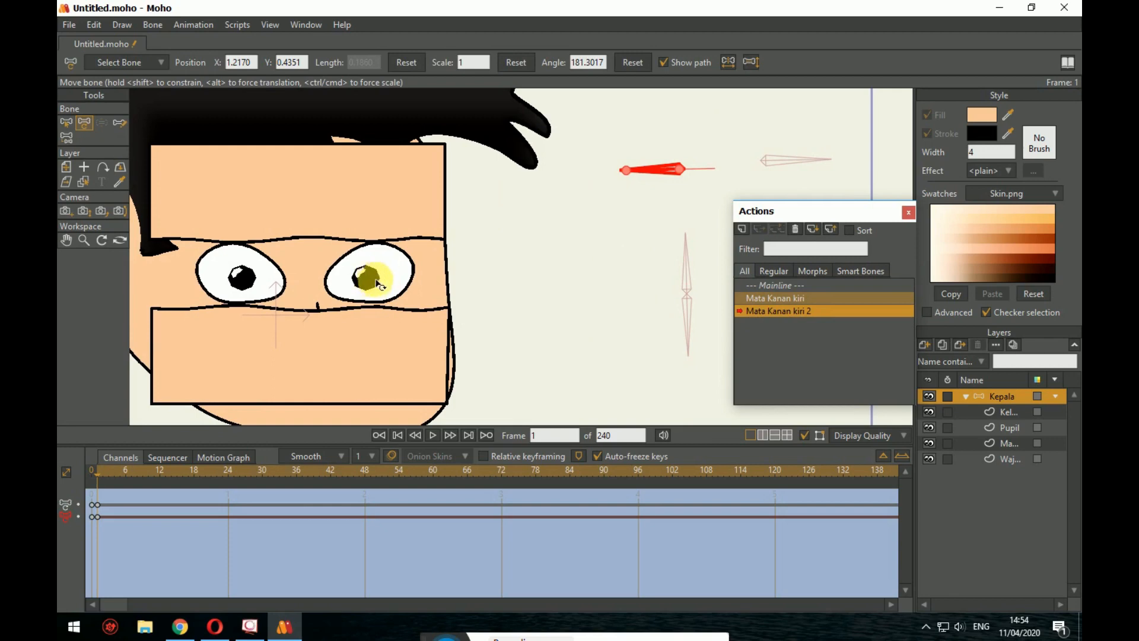
Step: Transform the Pupil layer in Mata Kanan kiri 2, shifting both pupils horizontally to X -0.0849
click(1008, 427)
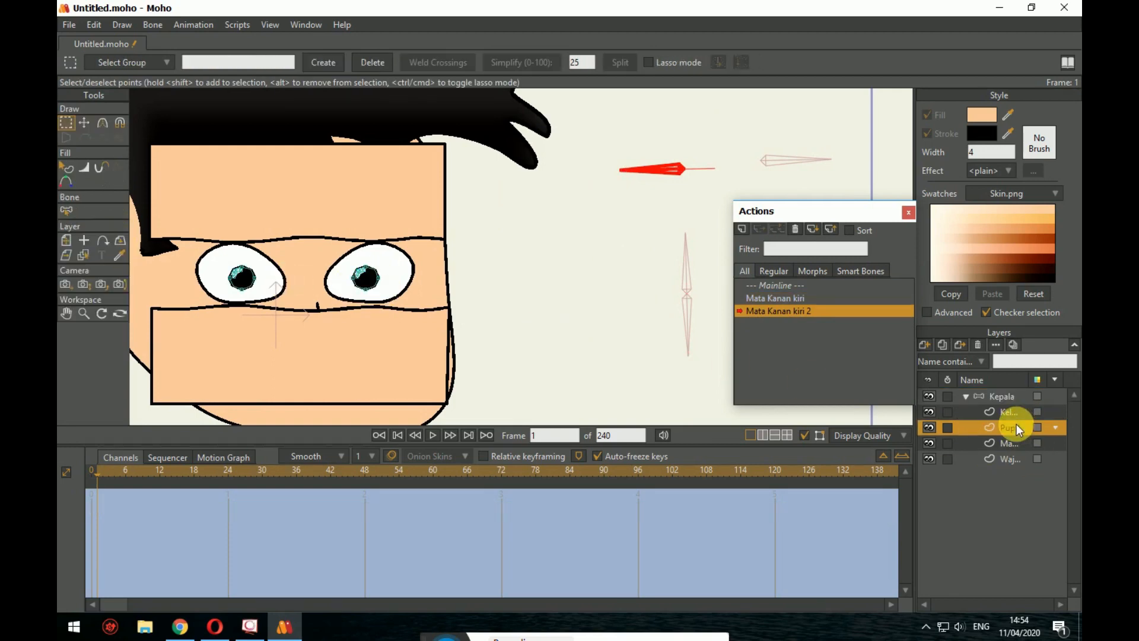
click(66, 244)
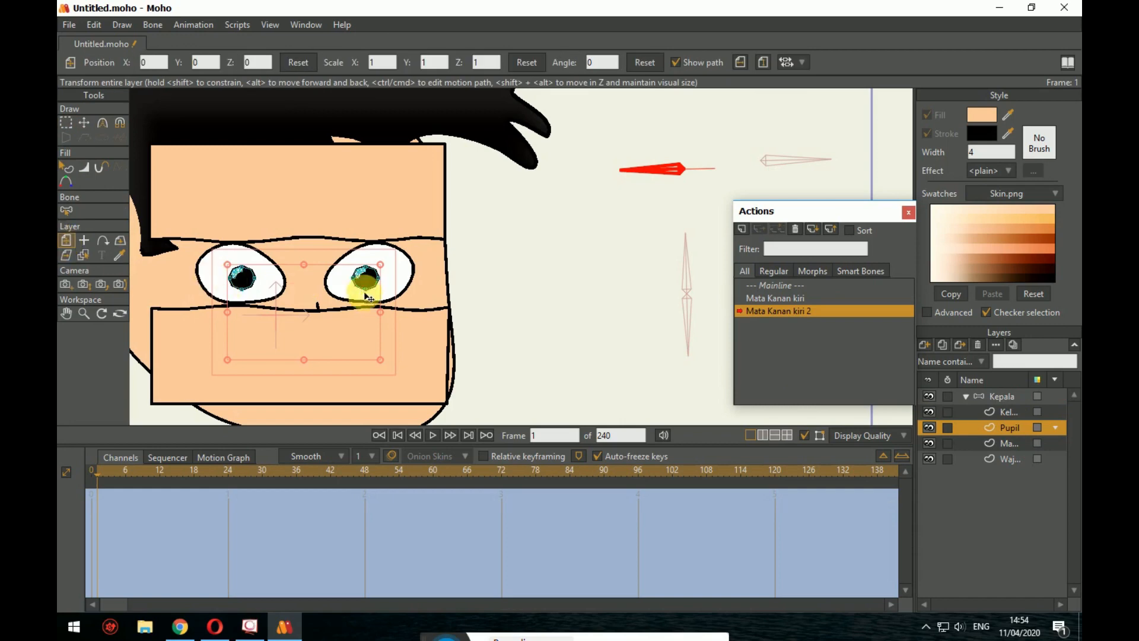
drag(367, 295, 341, 302)
Step: Switch from the Mata Kanan kiri 2 action back to the Mainline and select the Kepala layer
click(756, 311)
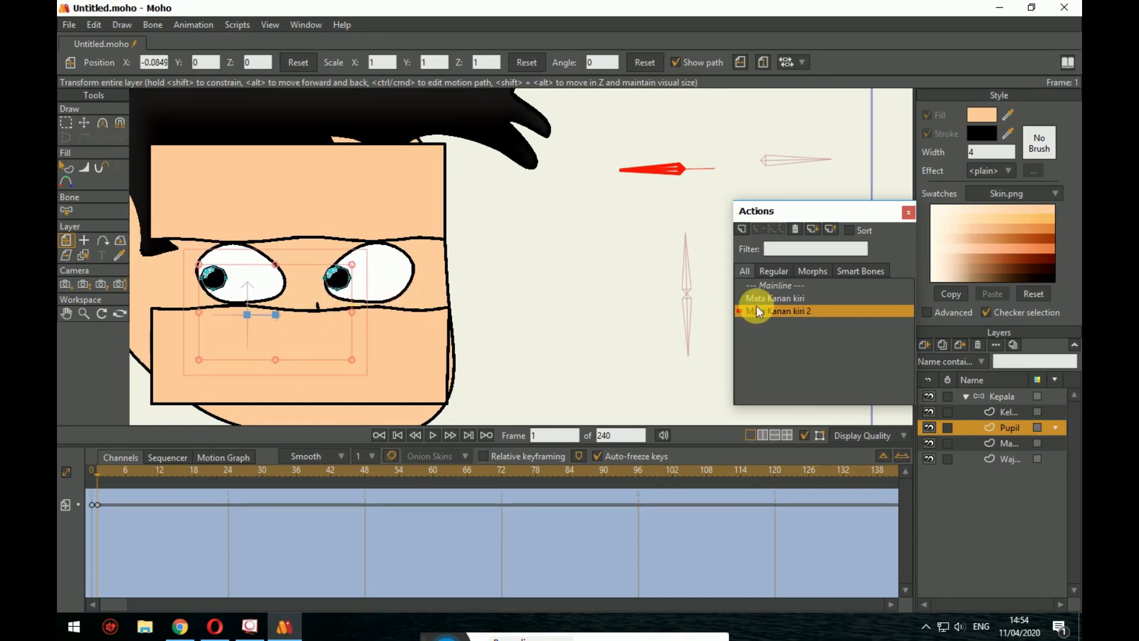
click(788, 285)
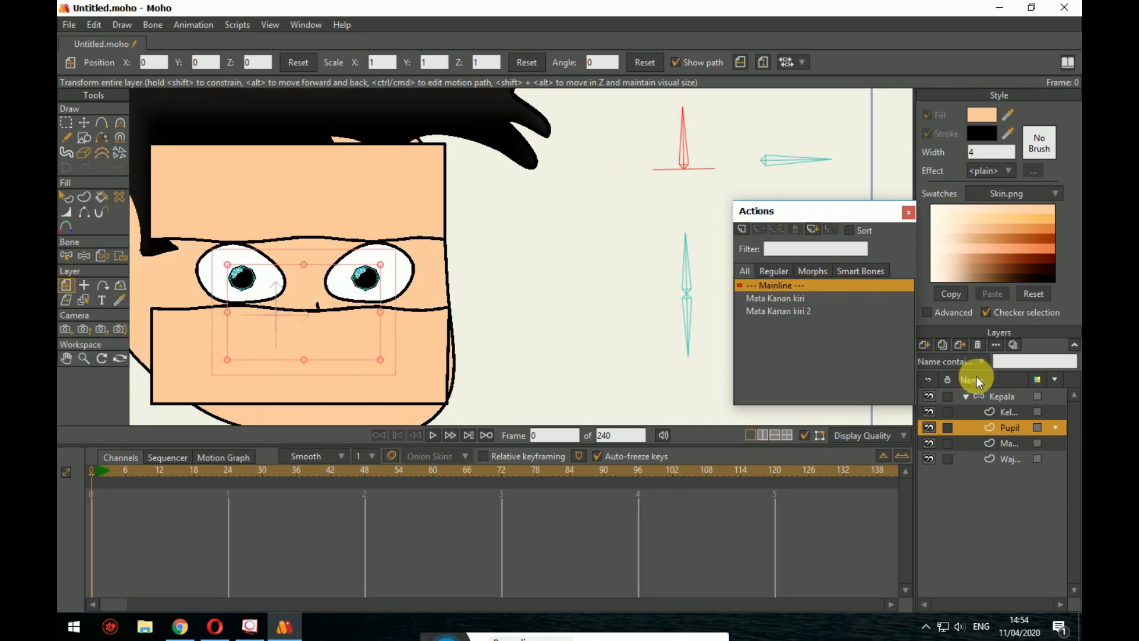
click(999, 394)
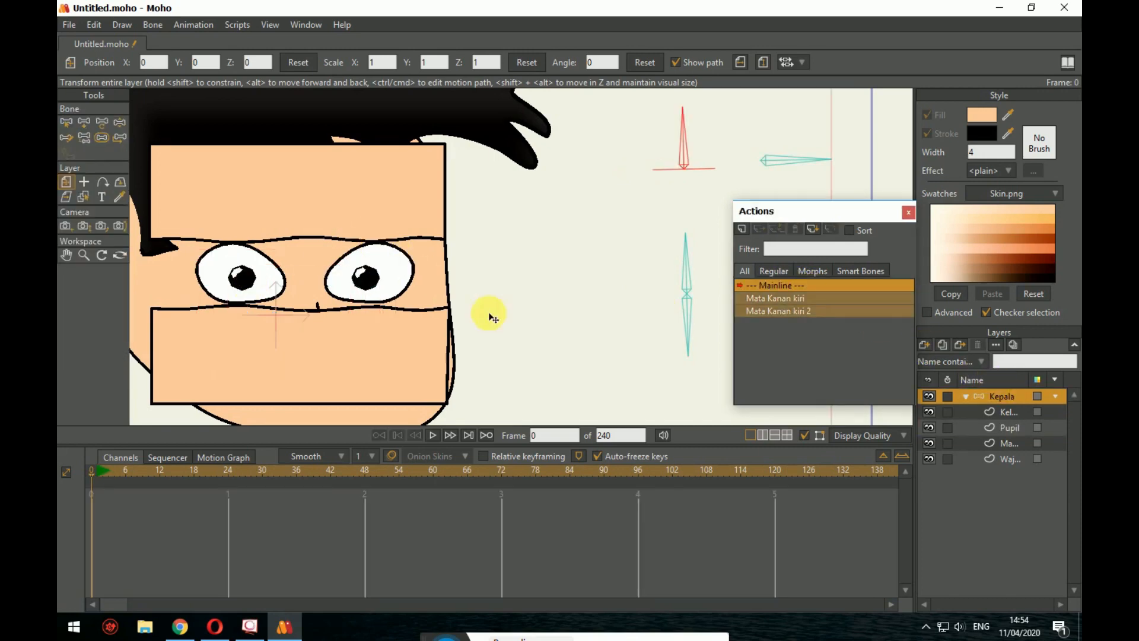
Step: Close the Actions window and test the pupil control by swinging the Mata Kanan kiri bone with Manipulate Bones
click(909, 212)
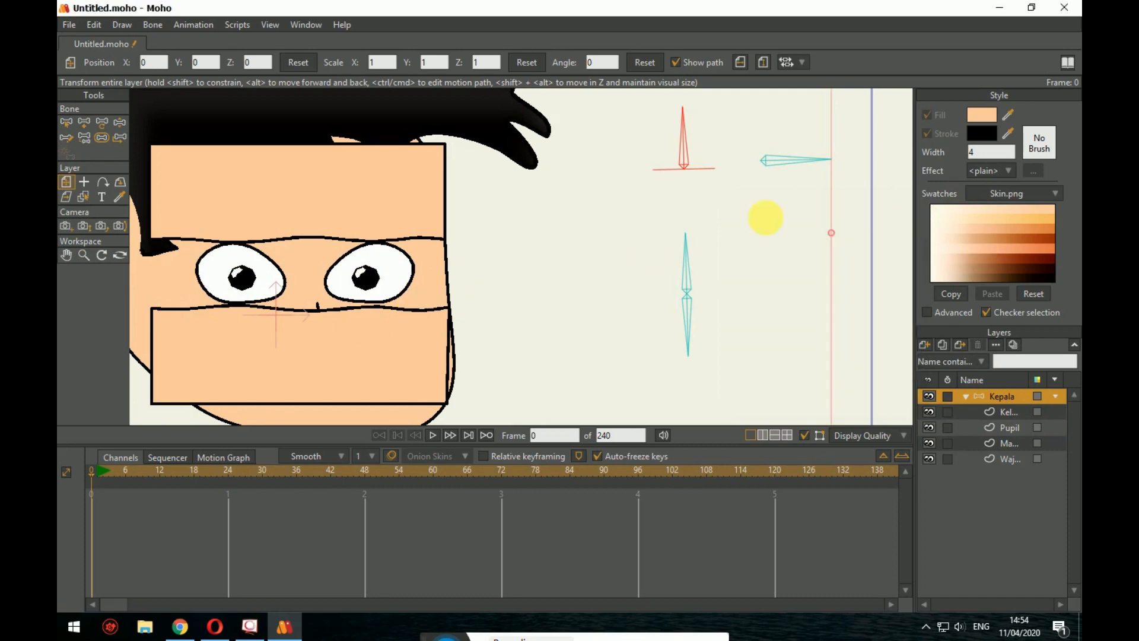
click(122, 121)
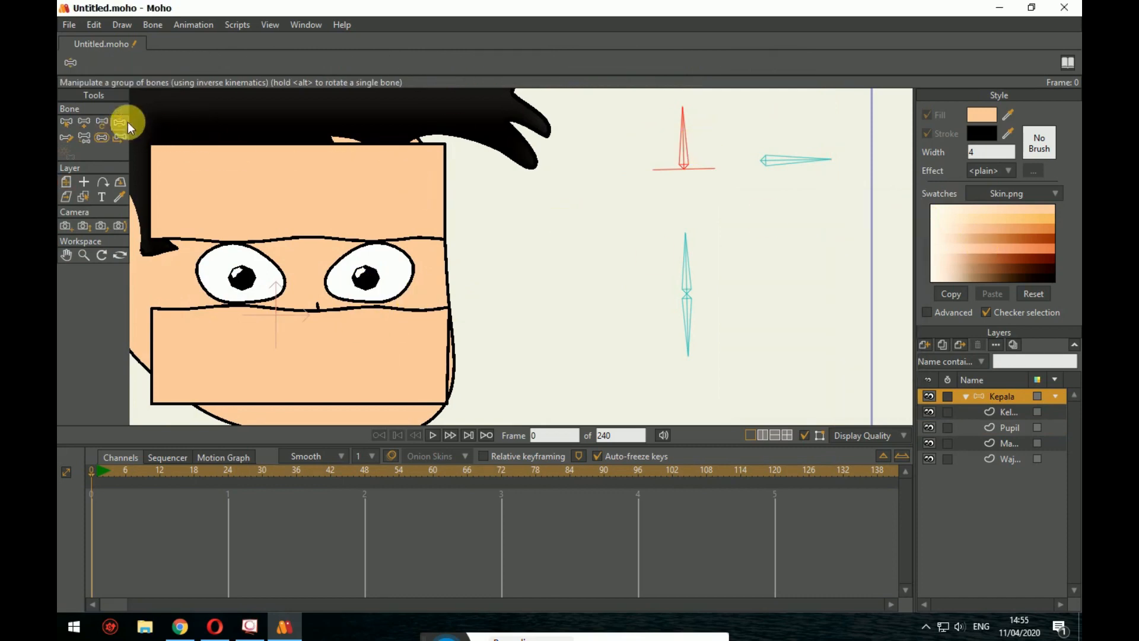
drag(690, 140, 691, 166)
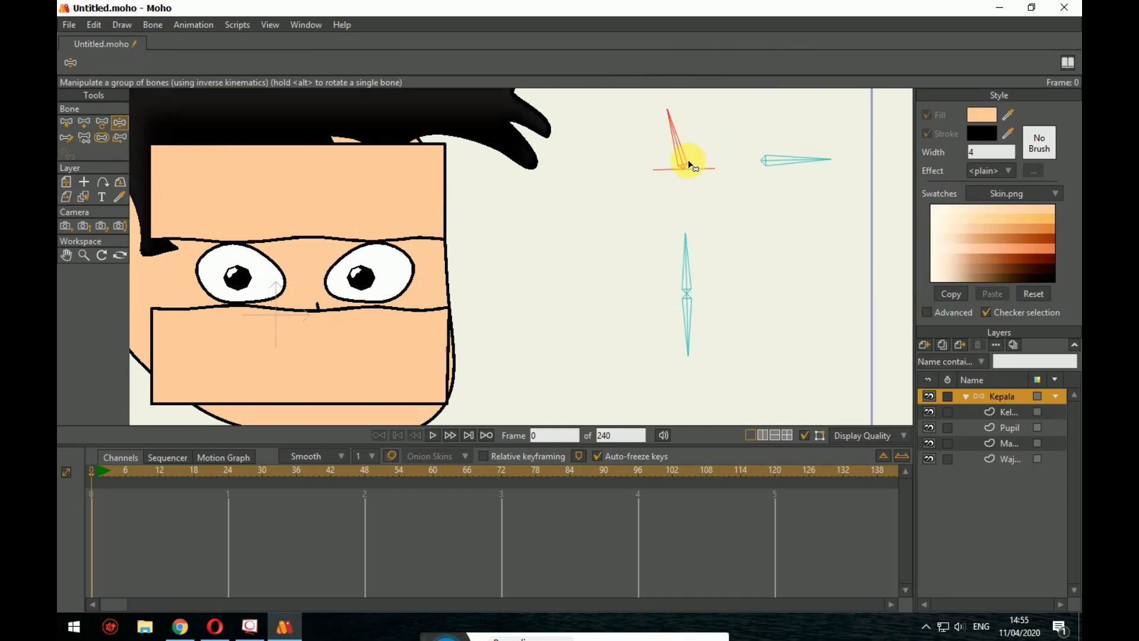
Step: Set the maximum angle constraint of the Mata Kanan kiri bone to 180 degrees
click(73, 118)
click(610, 151)
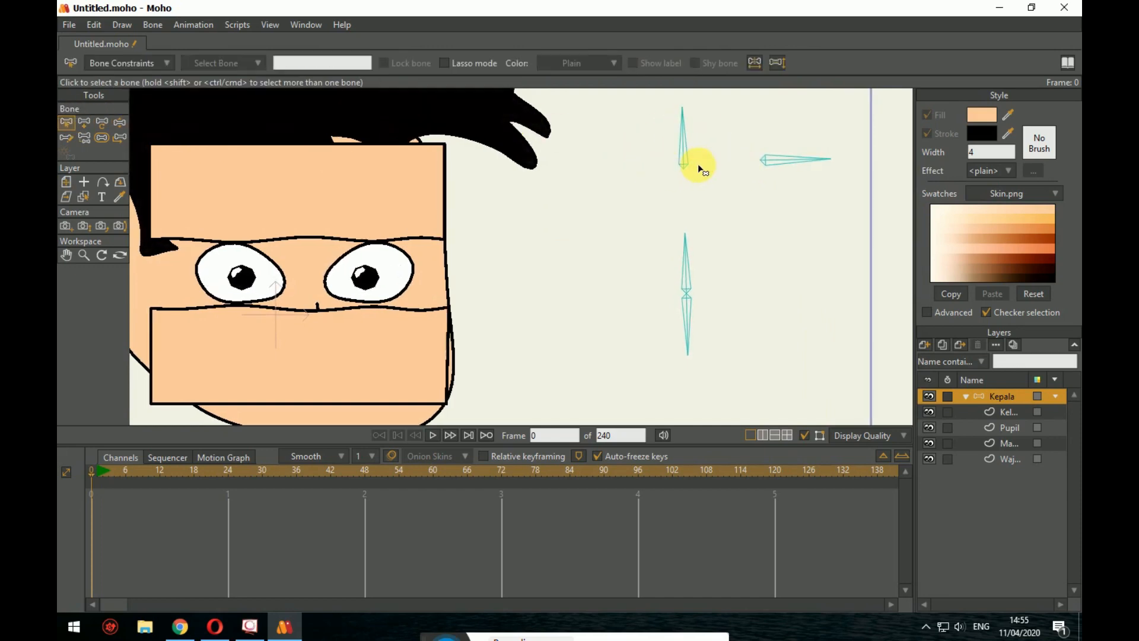
click(694, 162)
click(167, 63)
click(233, 100)
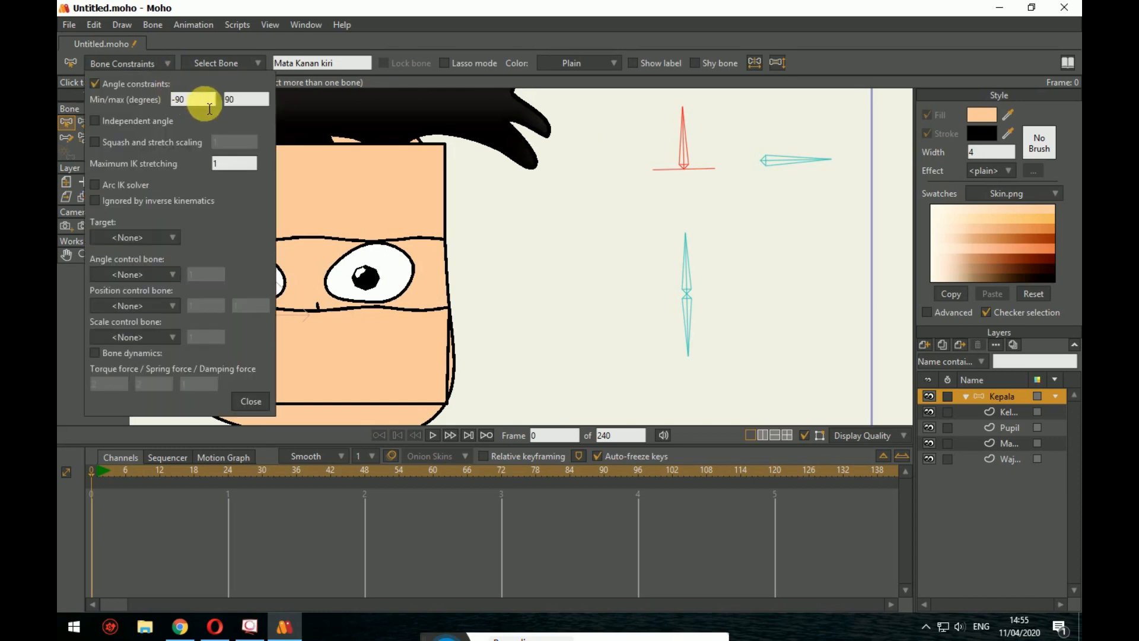
drag(233, 102, 223, 102)
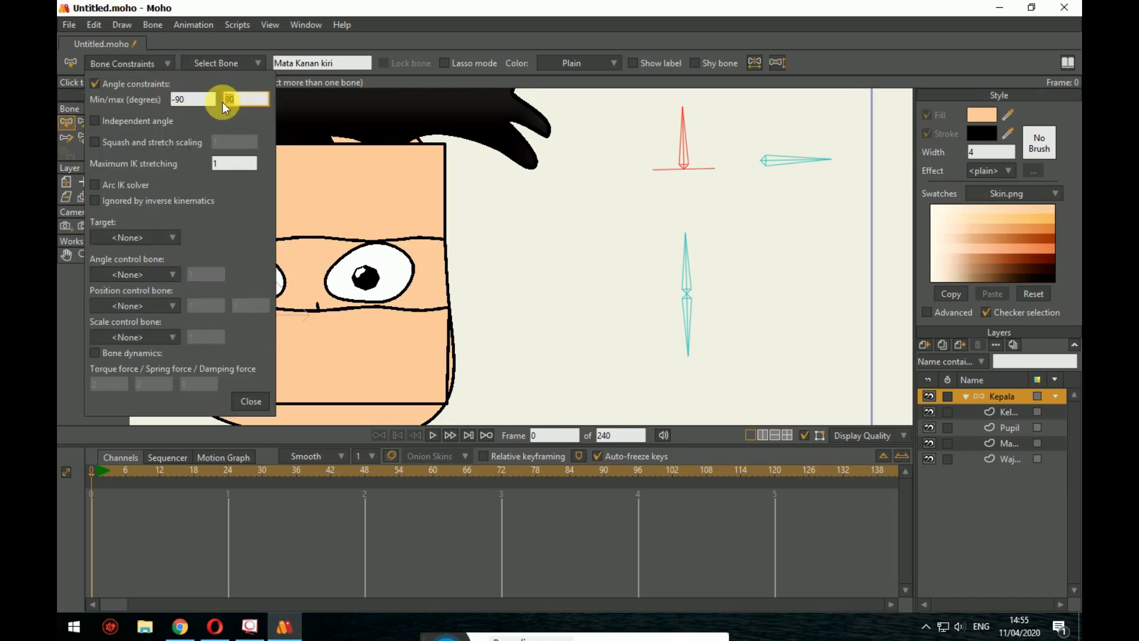
text(180)
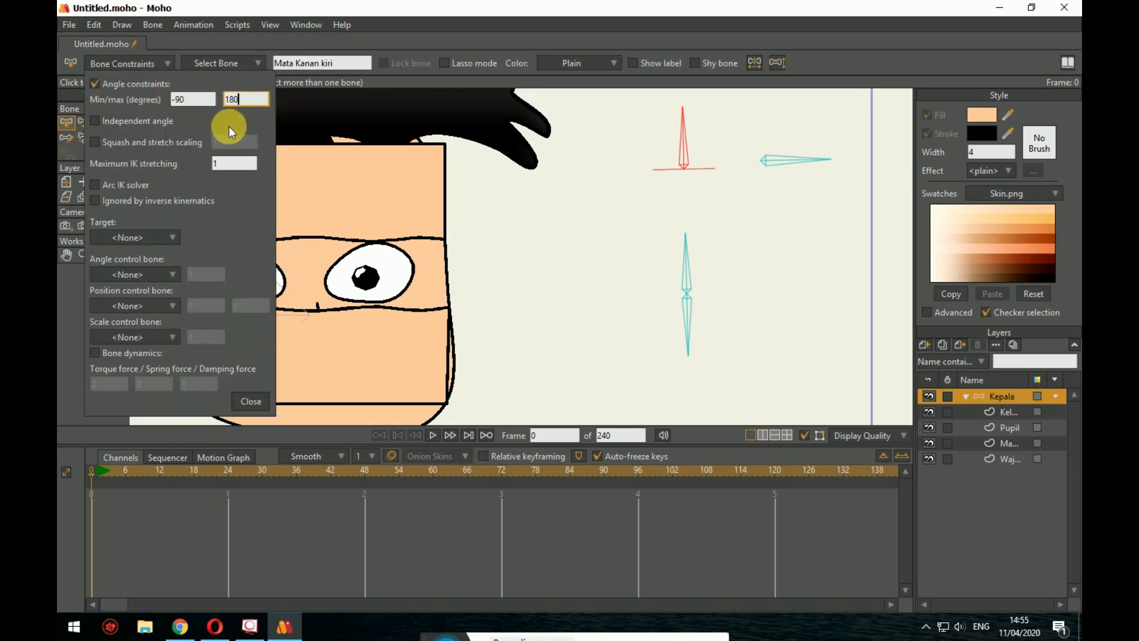
click(191, 100)
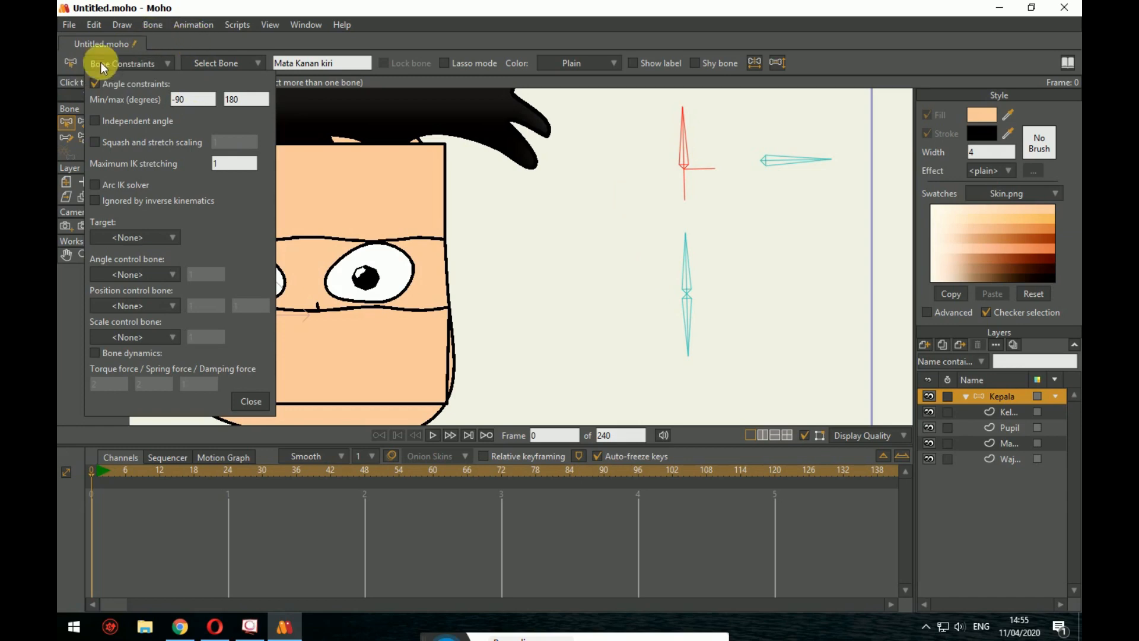
click(671, 261)
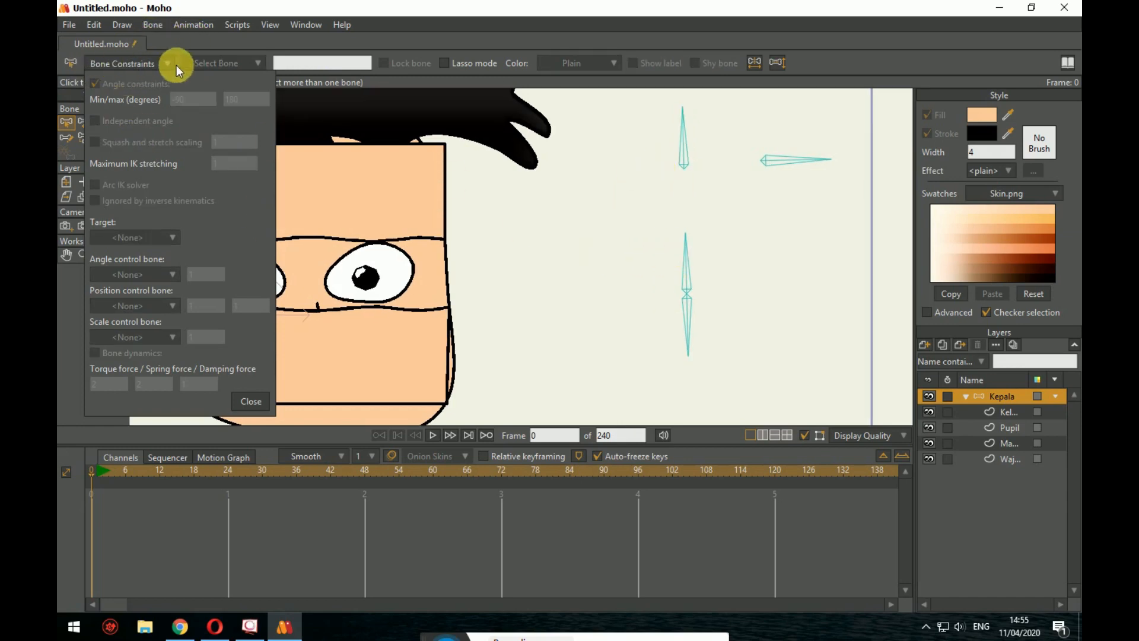
click(251, 401)
Step: Select the Mata Kanan kiri bone and test its swing range on the pupils with Manipulate Bones
click(682, 162)
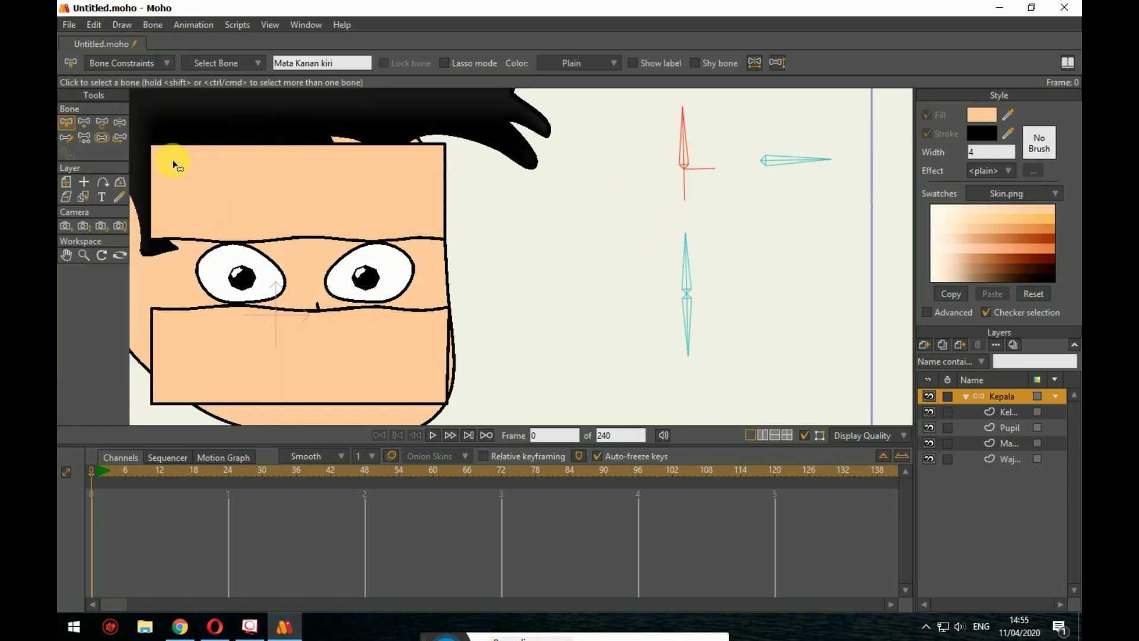
click(120, 123)
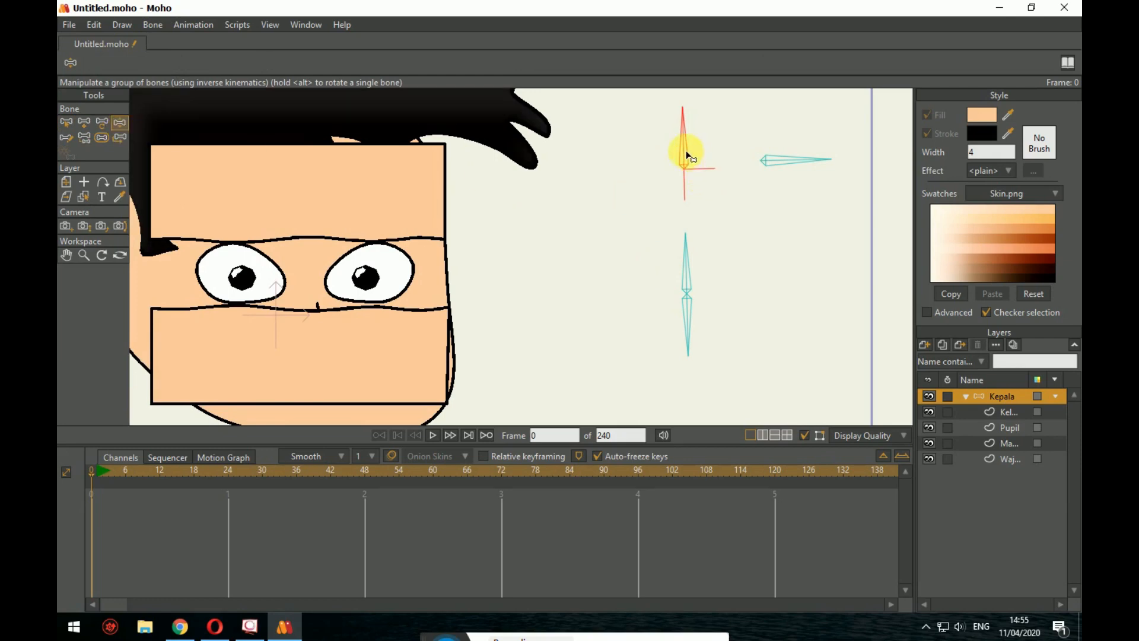
drag(682, 148, 690, 246)
mouse_move(663, 176)
mouse_down()
mouse_move(669, 168)
mouse_move(657, 172)
mouse_up()
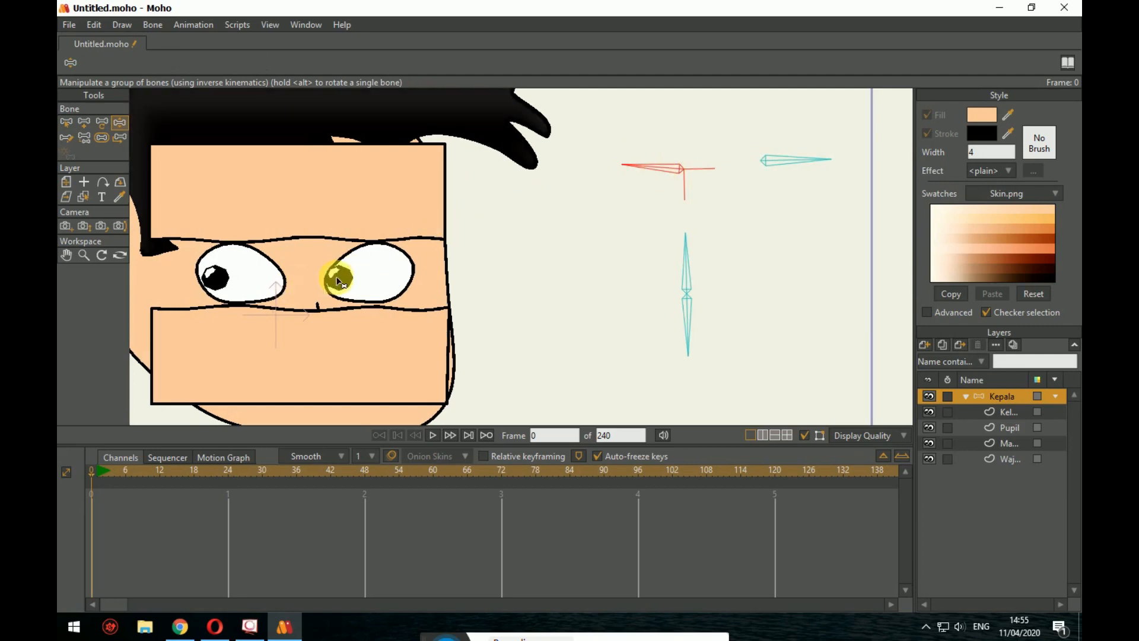
drag(665, 173, 684, 148)
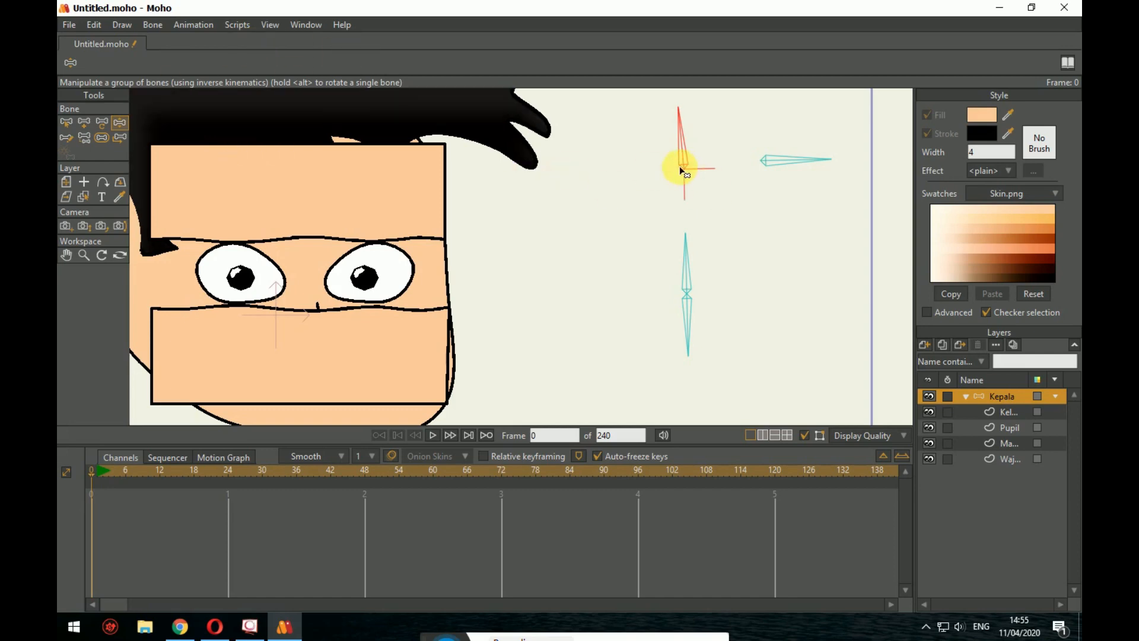
Step: Reduce the maximum angle constraint of the Mata Kanan kiri bone so it mirrors the -90 degree minimum
click(66, 122)
click(124, 64)
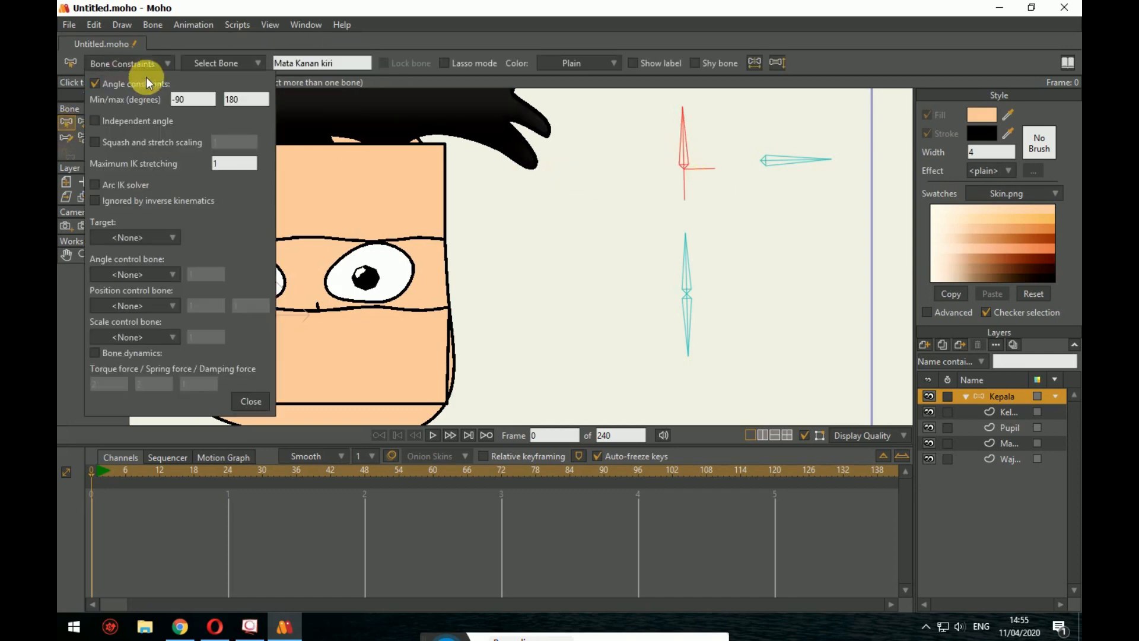
click(237, 102)
drag(254, 104, 219, 105)
click(259, 408)
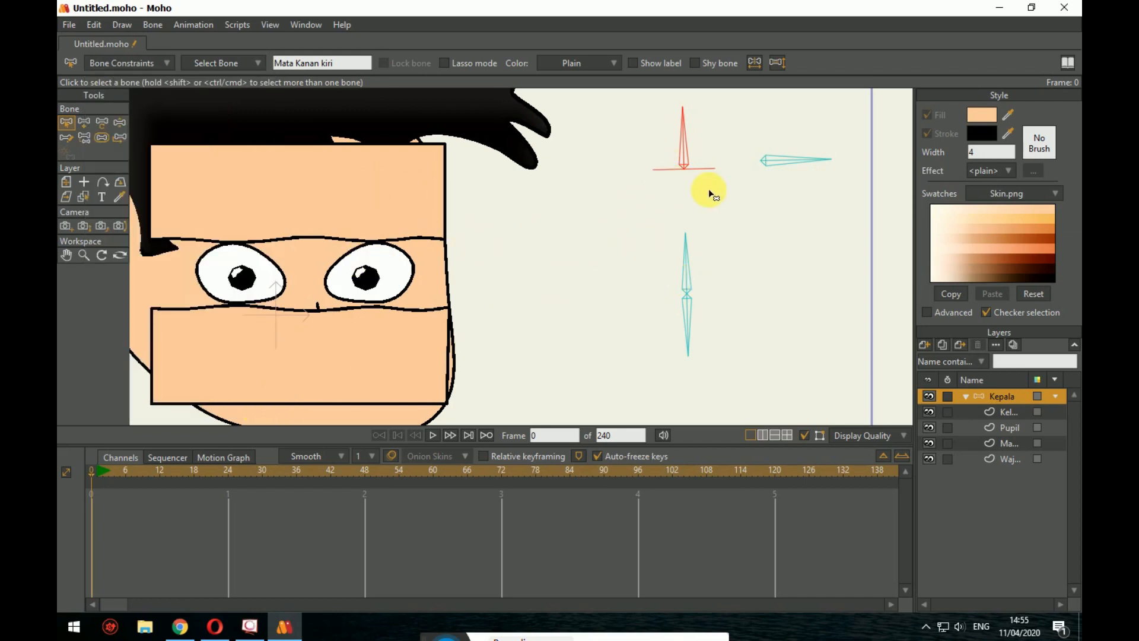
Step: Create the Mata Atas bawah action for the horizontal bone and rotate that bone upward to 91.1457 degrees
click(776, 163)
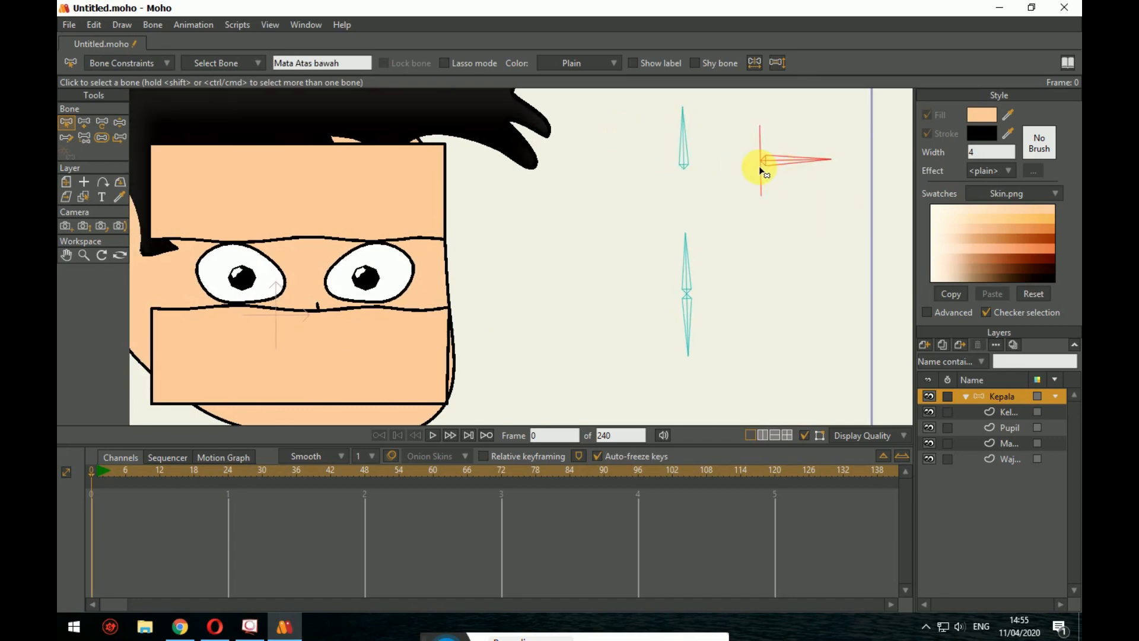
key(ctrl+k)
drag(765, 212, 894, 164)
click(871, 178)
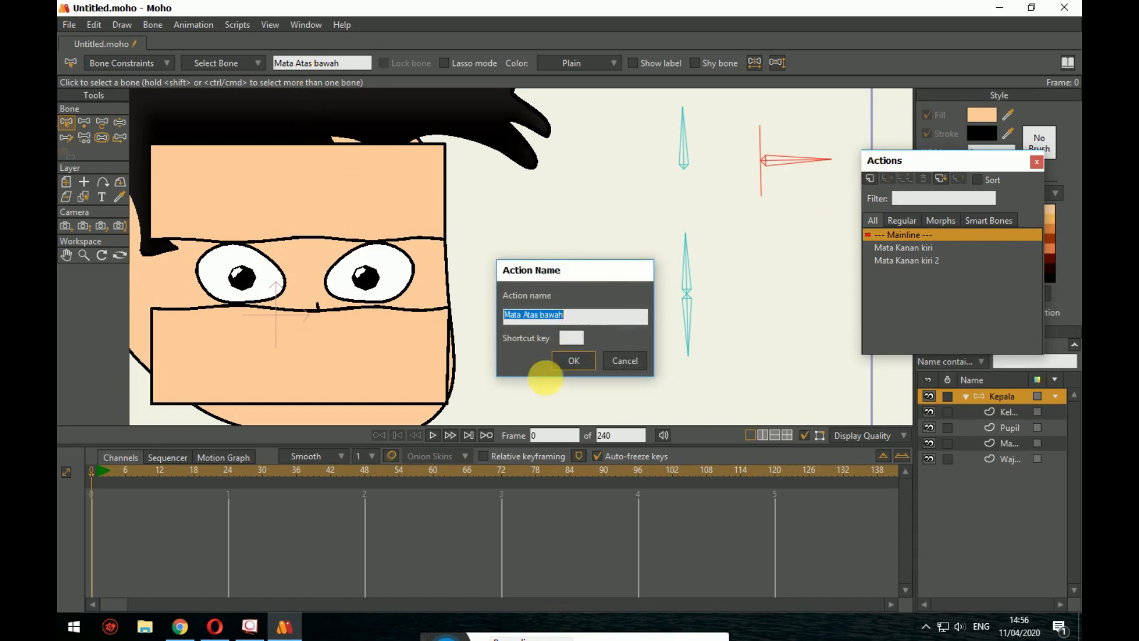
click(574, 360)
click(84, 122)
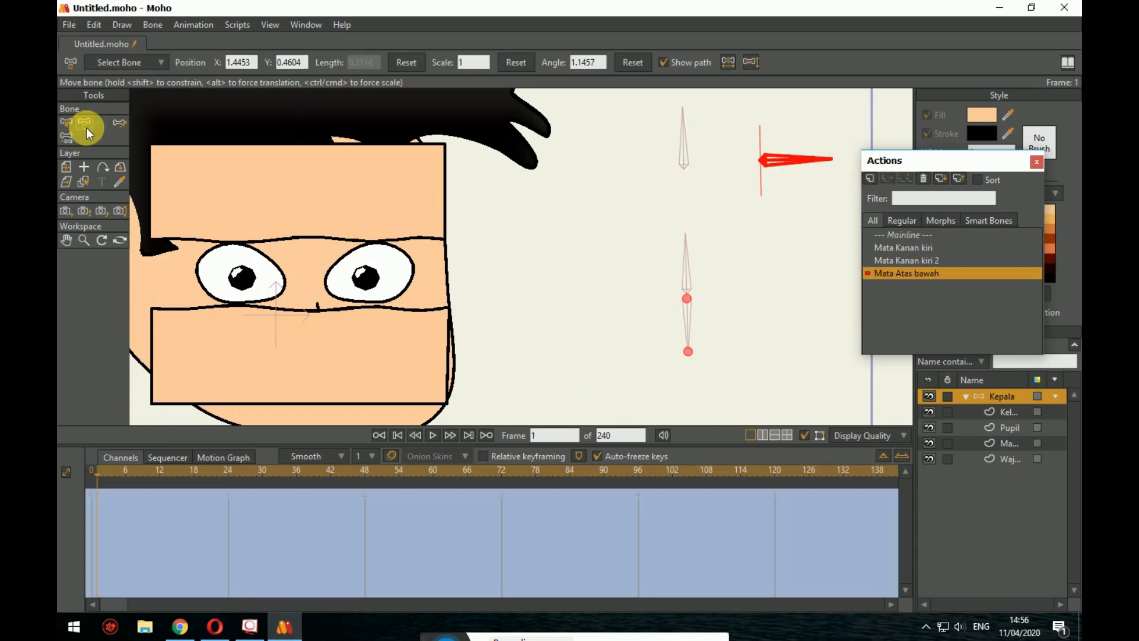
drag(789, 159, 759, 132)
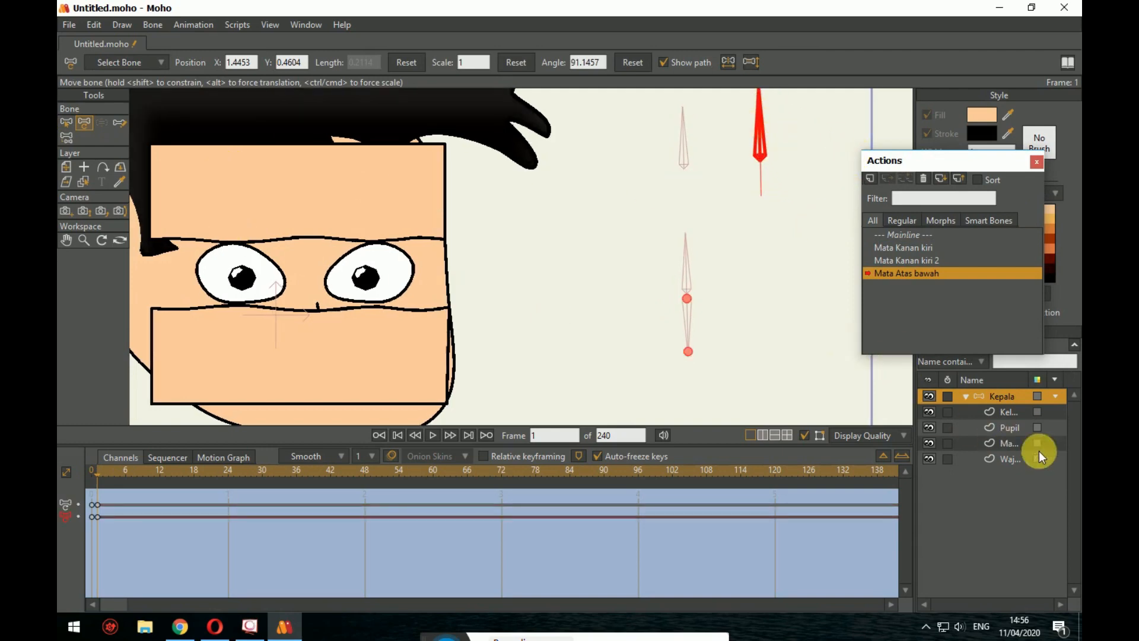
Step: Transform the Pupil layer in the Mata Atas bawah action, raising both pupils to Y 0.0573
click(1011, 429)
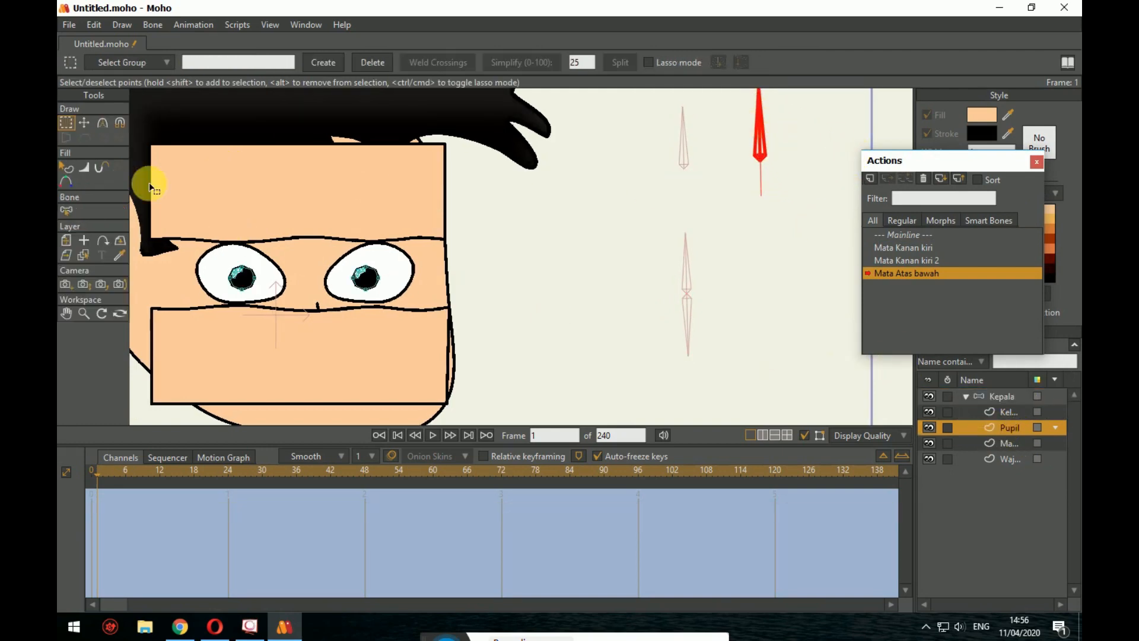
click(66, 242)
drag(357, 294, 361, 275)
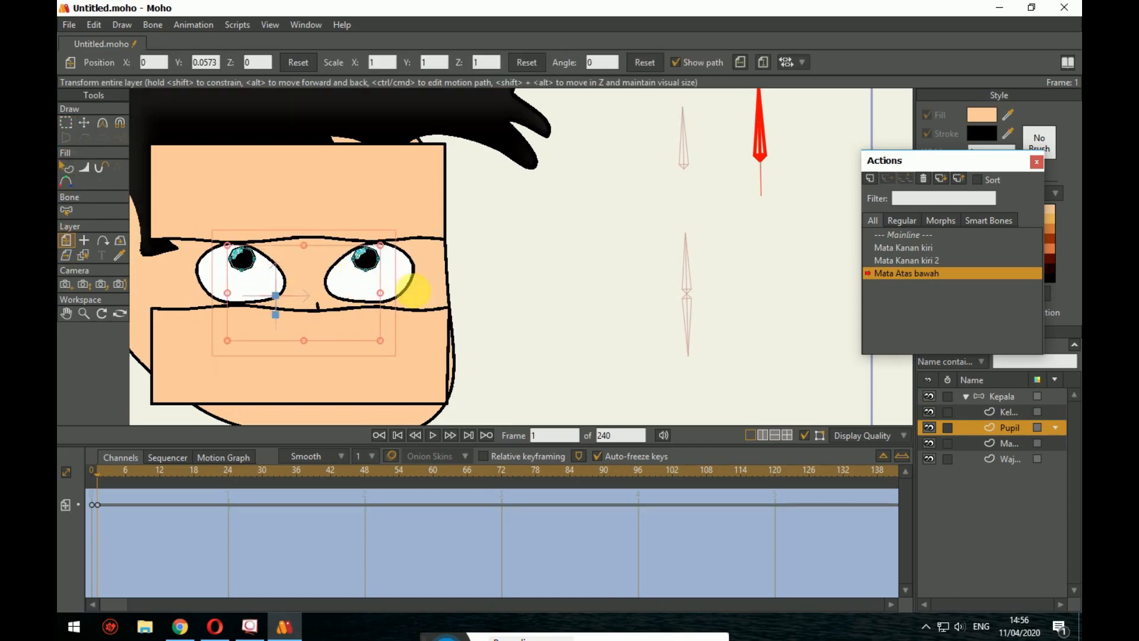
Step: Switch back to the Mainline and reselect the Mata Atas bawah bone on the Kepala layer
click(903, 235)
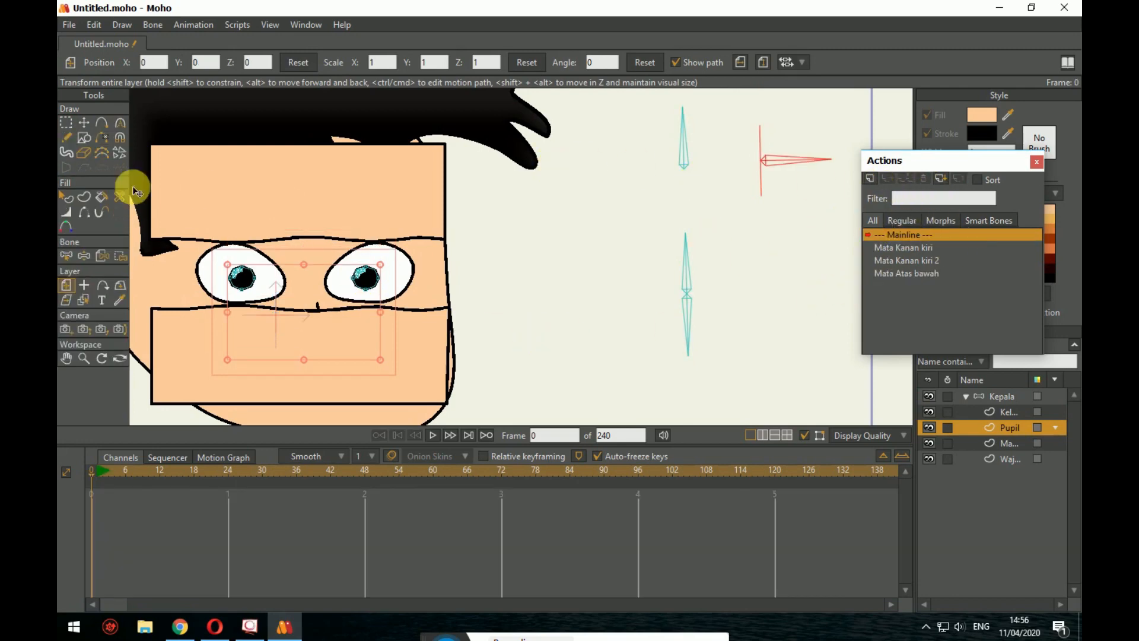
click(997, 396)
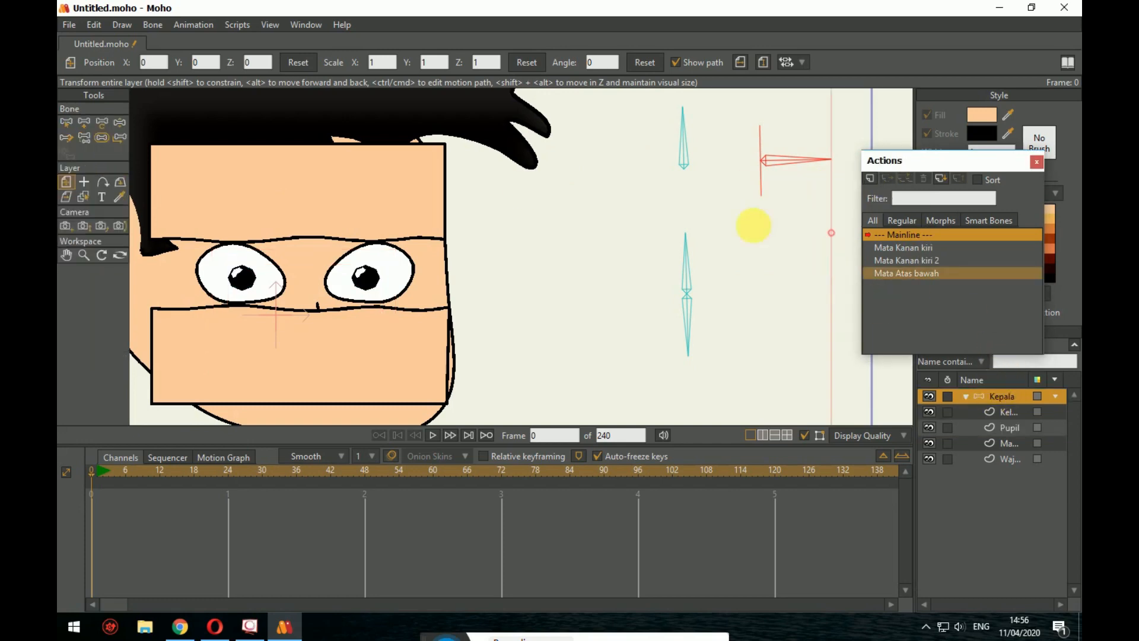
click(63, 124)
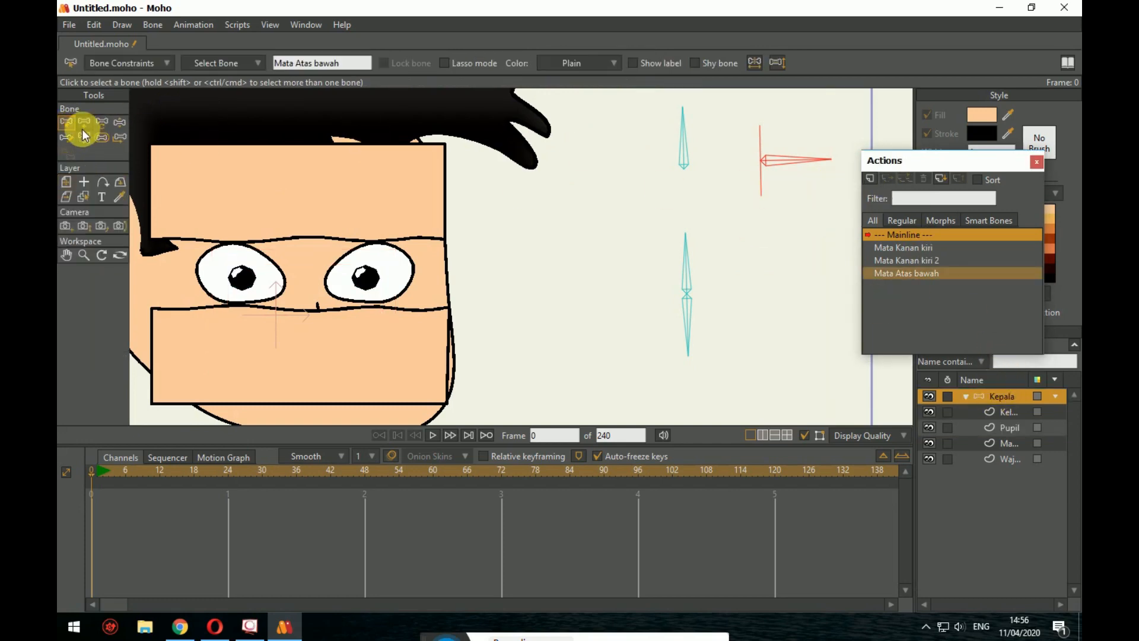
click(101, 124)
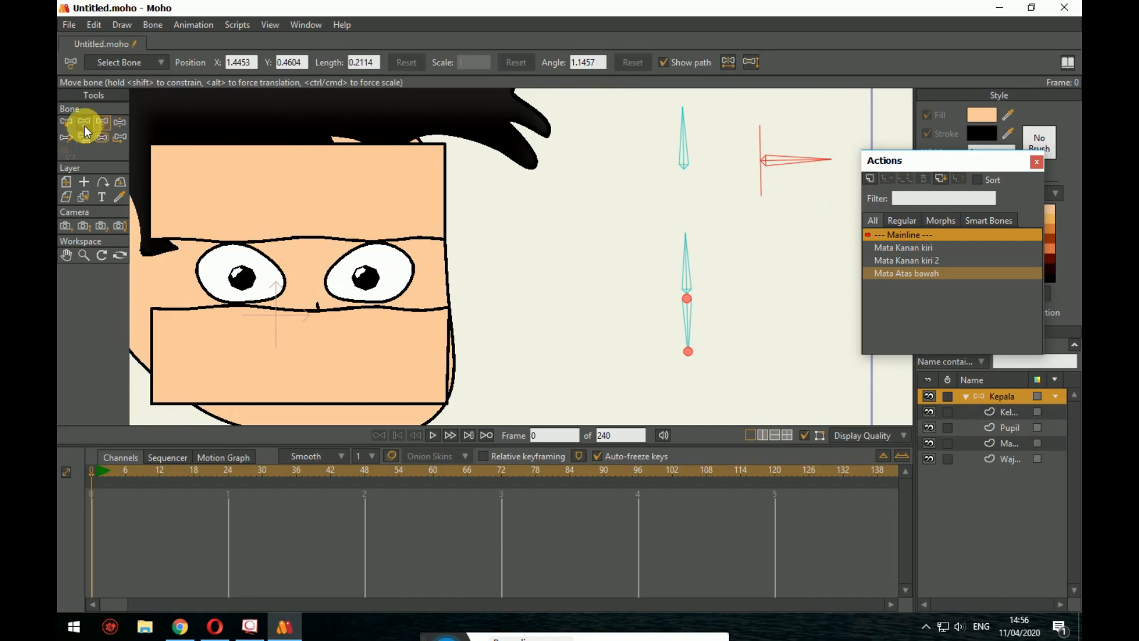
click(65, 122)
click(777, 161)
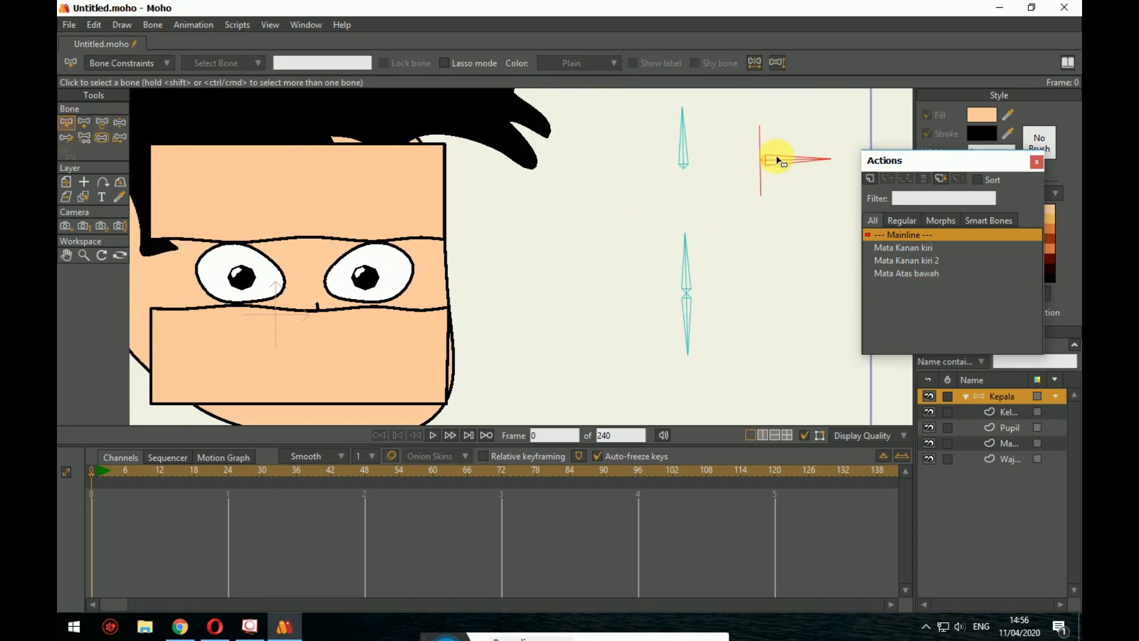
Step: Create the Mata Atas bawah 2 action and rotate the Mata Atas bawah bone downward to -88.8543 degrees
click(872, 177)
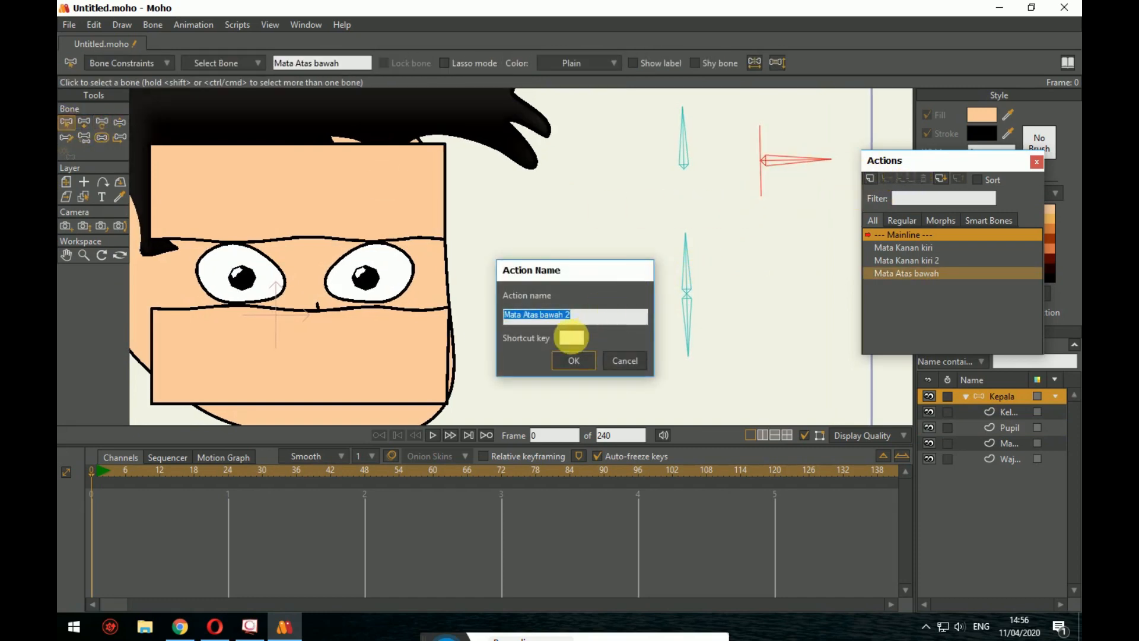
click(571, 360)
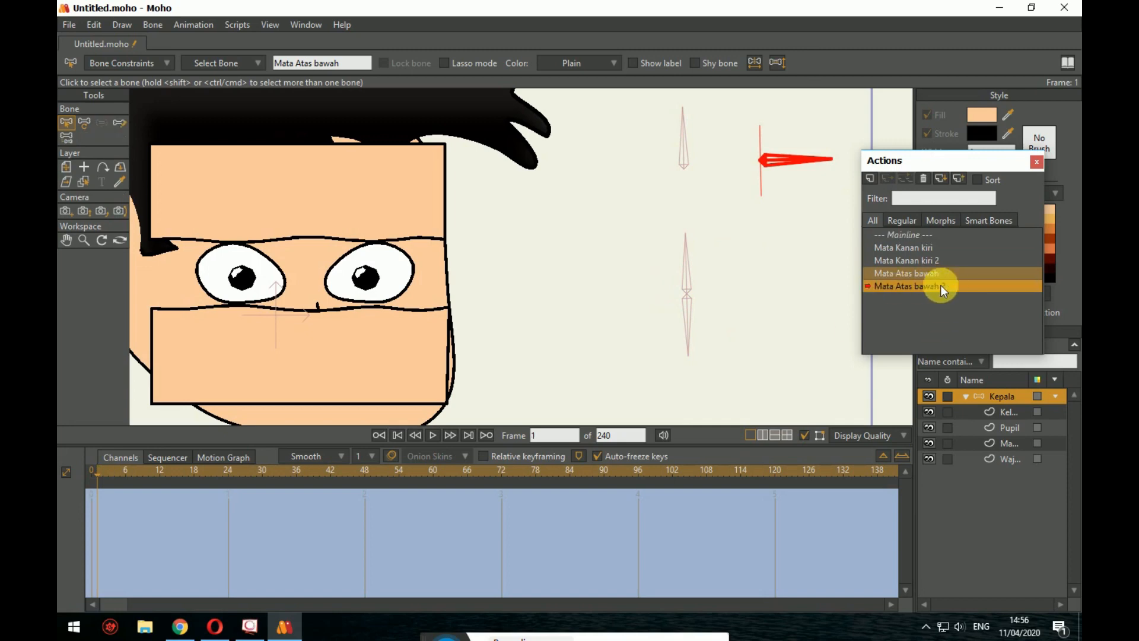
click(87, 122)
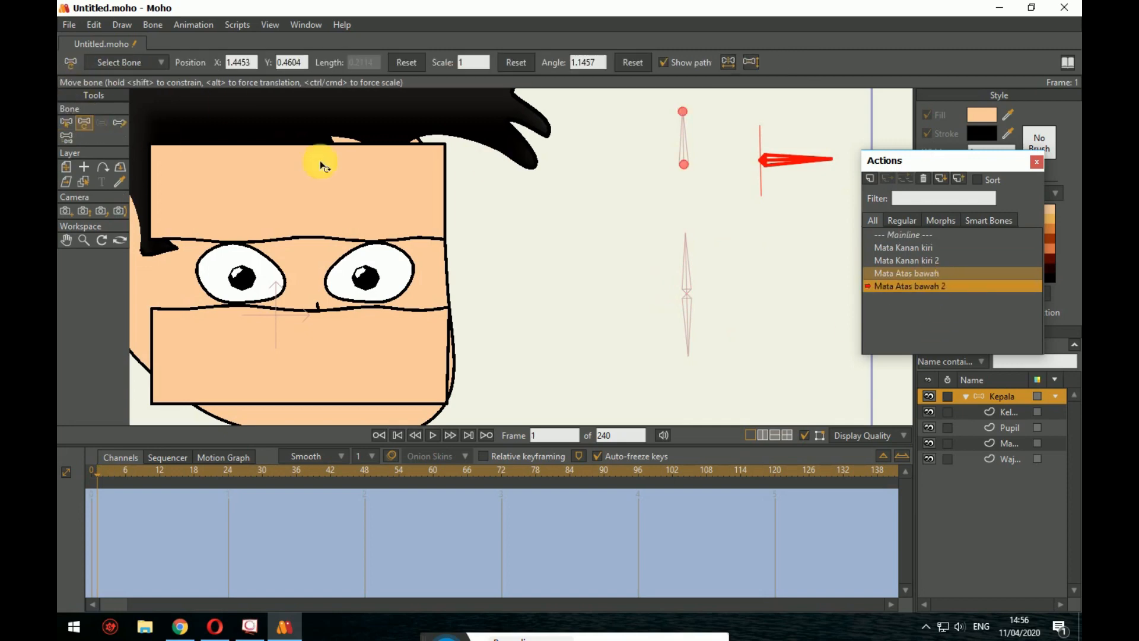
drag(797, 168, 736, 222)
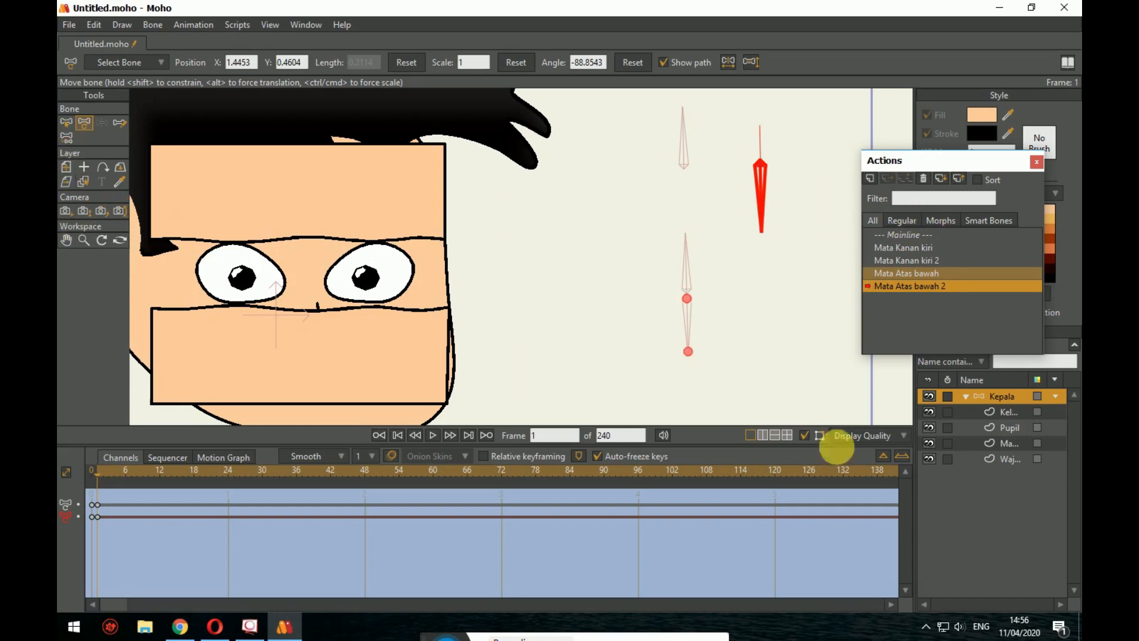
Step: Transform the Pupil layer in the Mata Atas bawah 2 action, lowering both pupils to Y -0.0382
double_click(1007, 427)
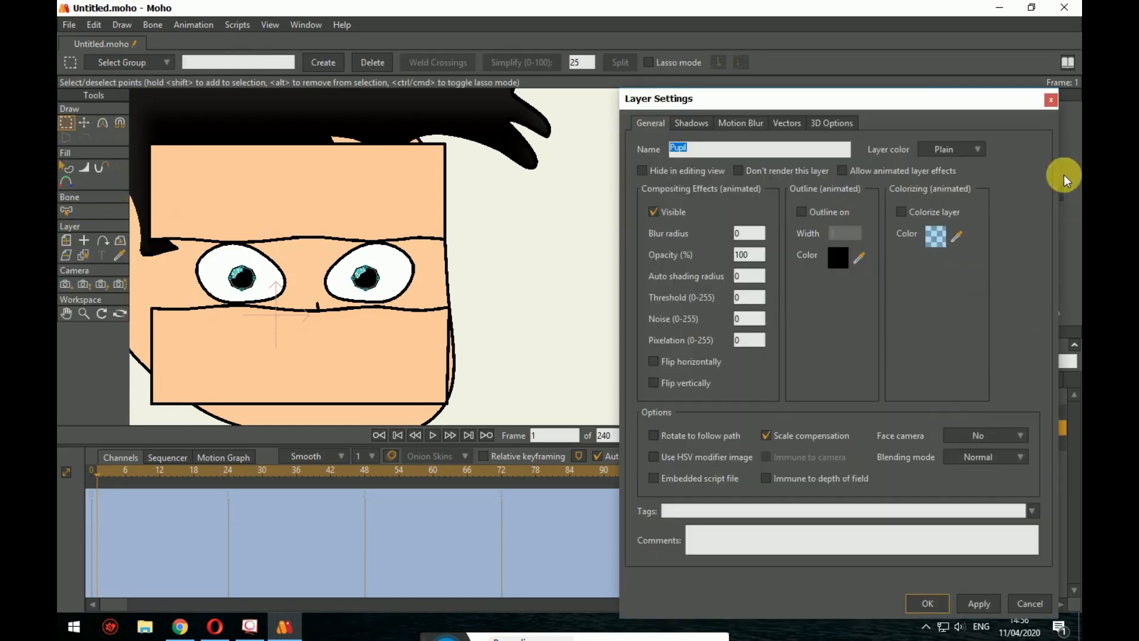
click(1051, 101)
click(66, 240)
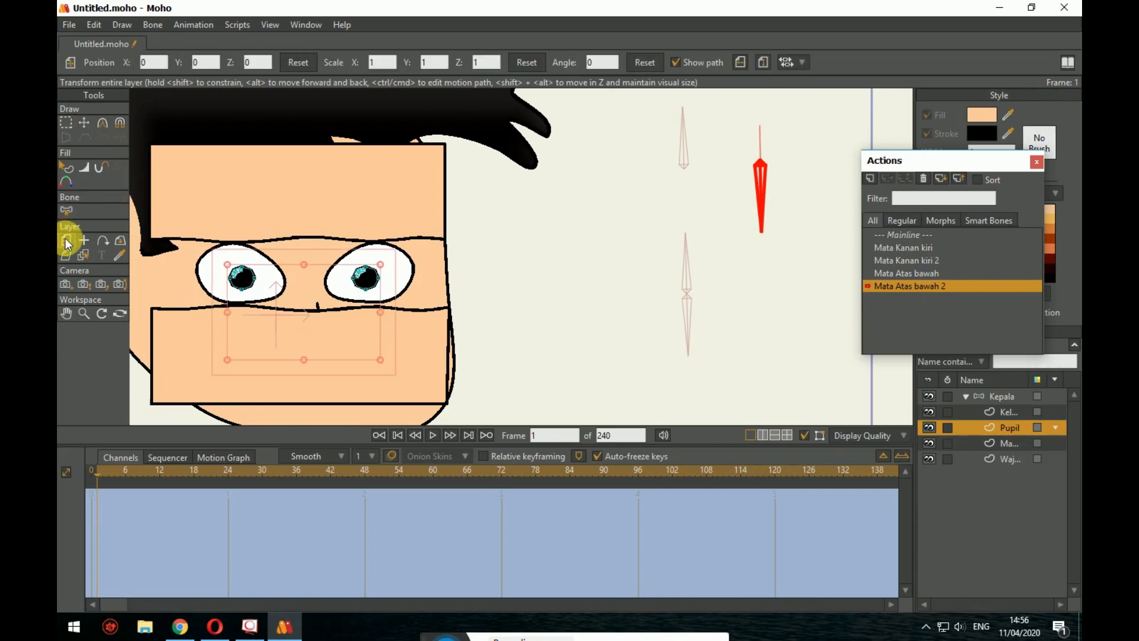
mouse_move(378, 289)
mouse_down()
mouse_move(365, 280)
mouse_move(365, 297)
mouse_up()
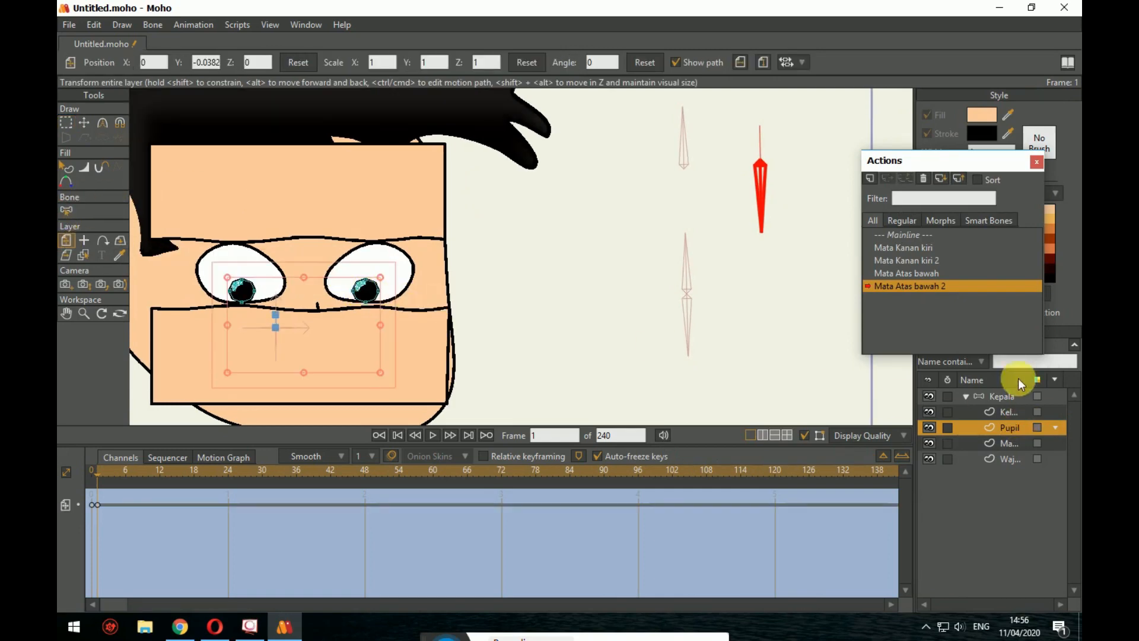
Step: Return to the Mainline, select the Kepala layer and close the Actions window
click(921, 236)
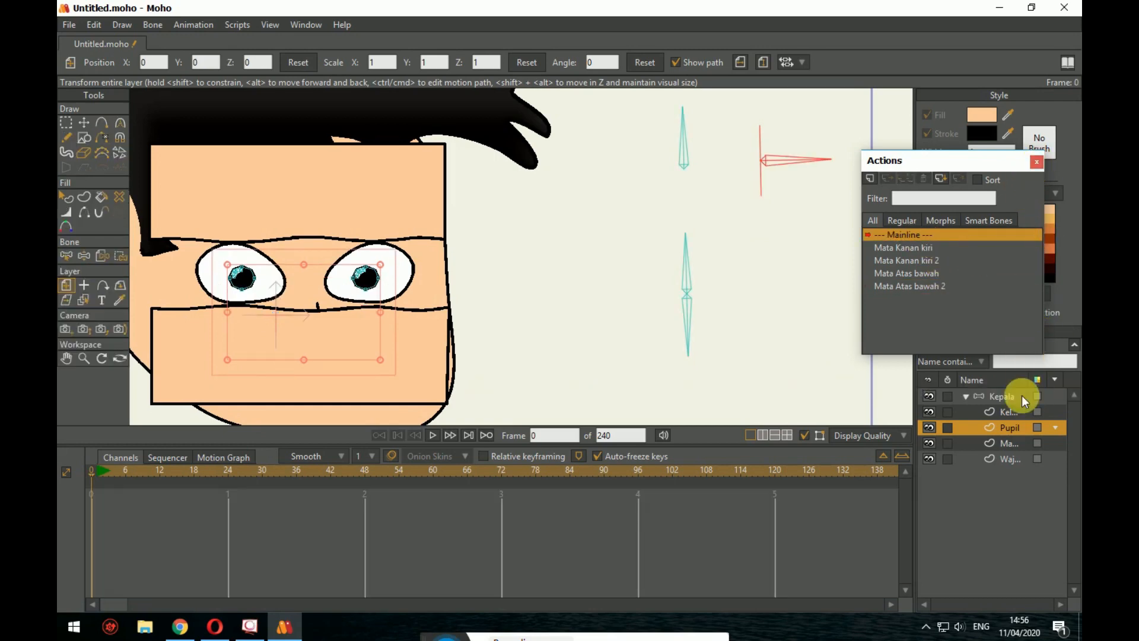
click(1022, 395)
click(1037, 161)
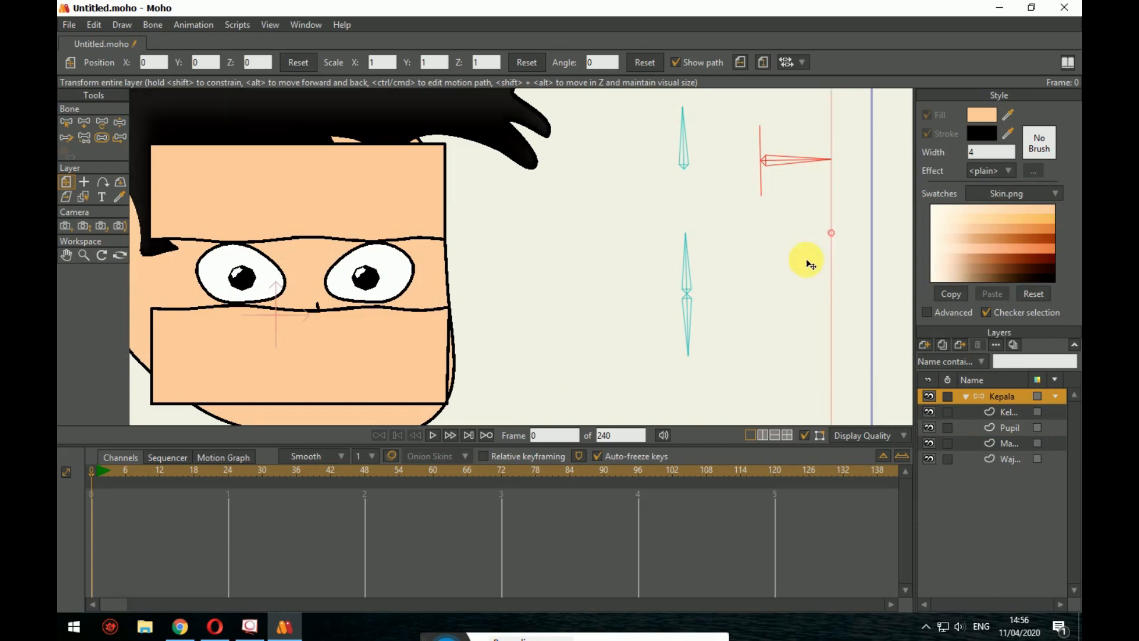
Step: Test the combined pupil movement by swinging the Mata Atas bawah and Mata Kanan kiri bones with Manipulate Bones
click(120, 123)
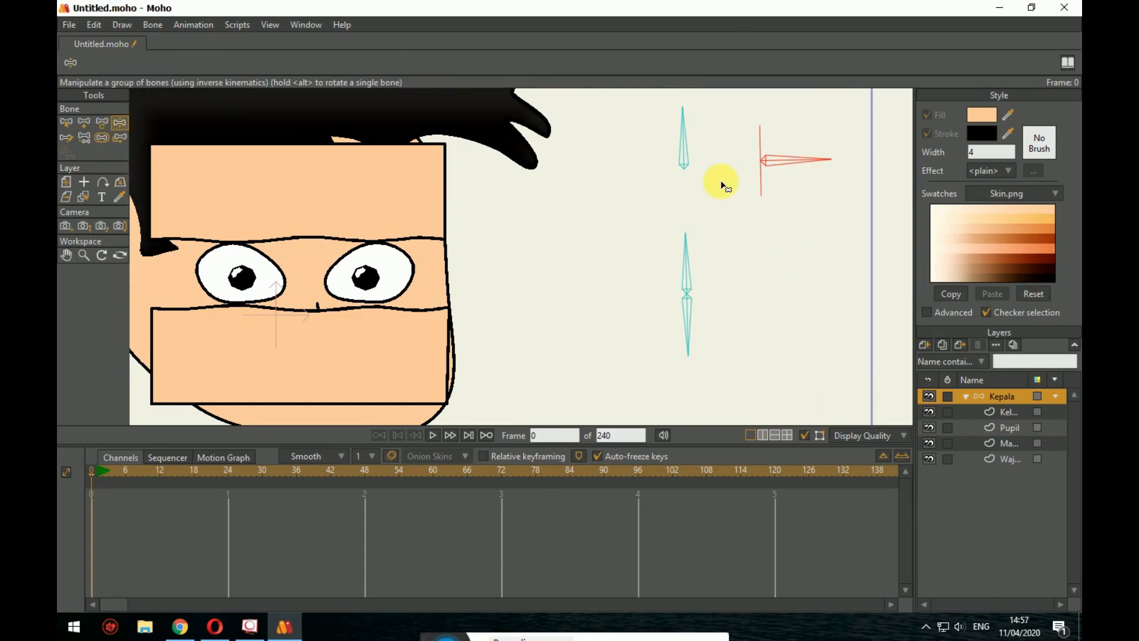
drag(781, 163, 763, 127)
drag(682, 134, 720, 180)
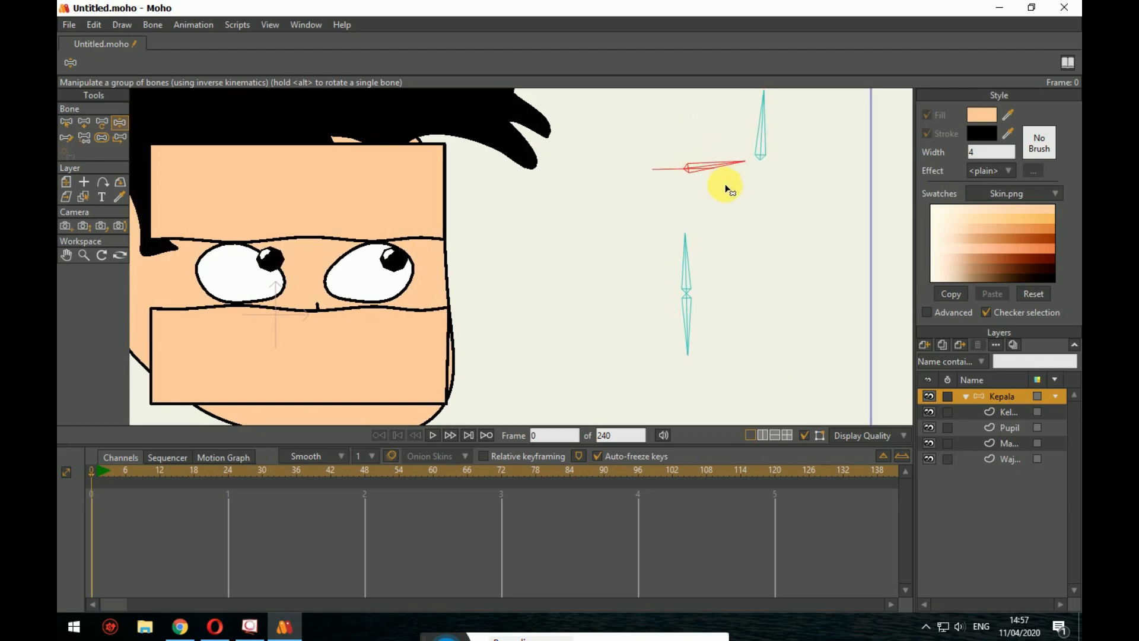
drag(770, 140, 742, 282)
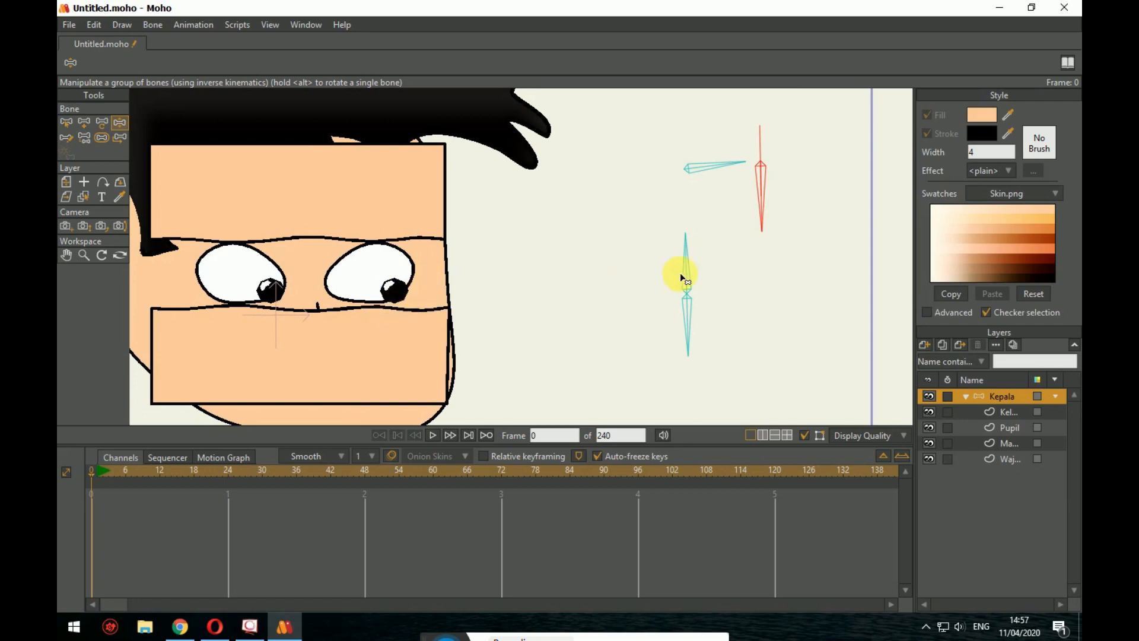
drag(751, 215, 696, 138)
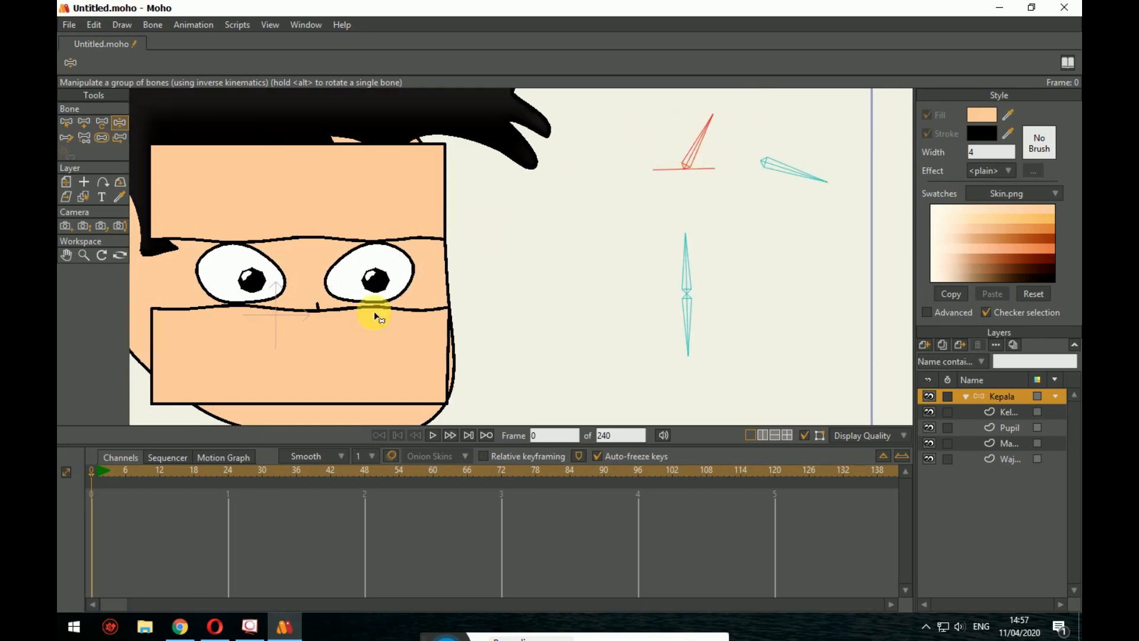
scroll(374, 315, down, 2)
drag(581, 199, 665, 222)
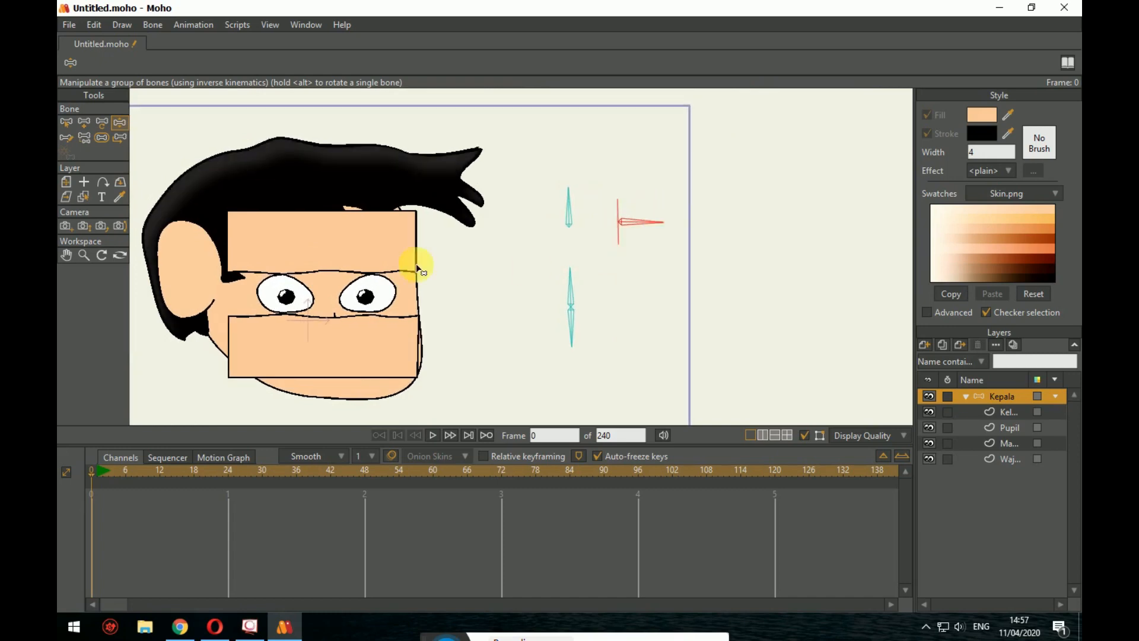
click(343, 258)
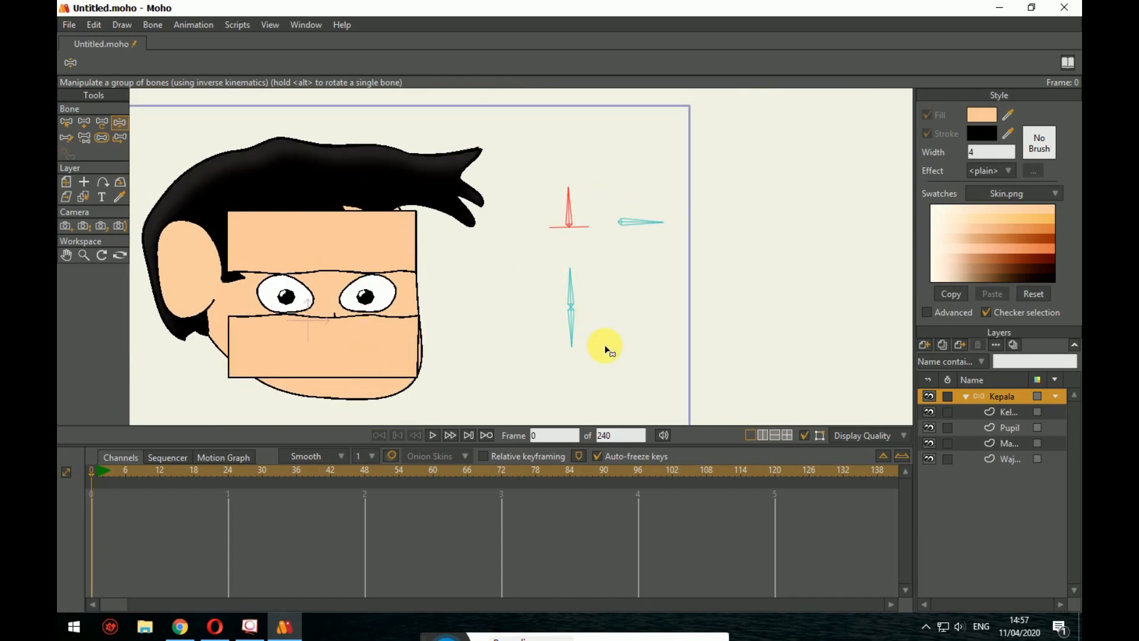
Step: Create an action named Kelopak Atas for the Kelopak Atas bone, postponing the screen recorder's update
scroll(692, 336, up, 2)
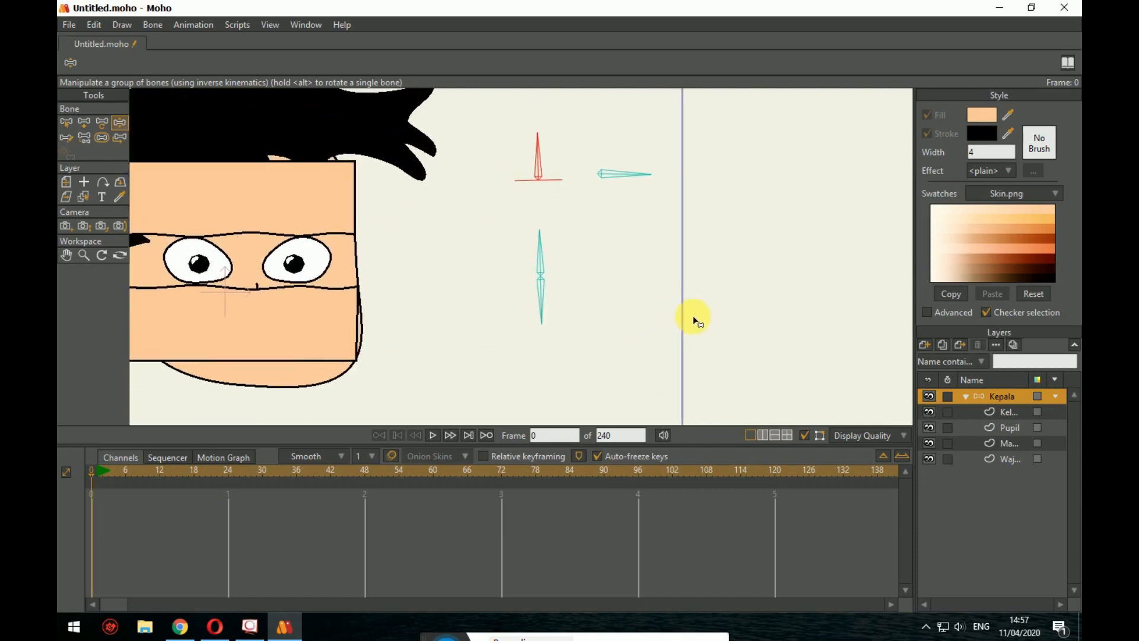
drag(694, 320, 807, 326)
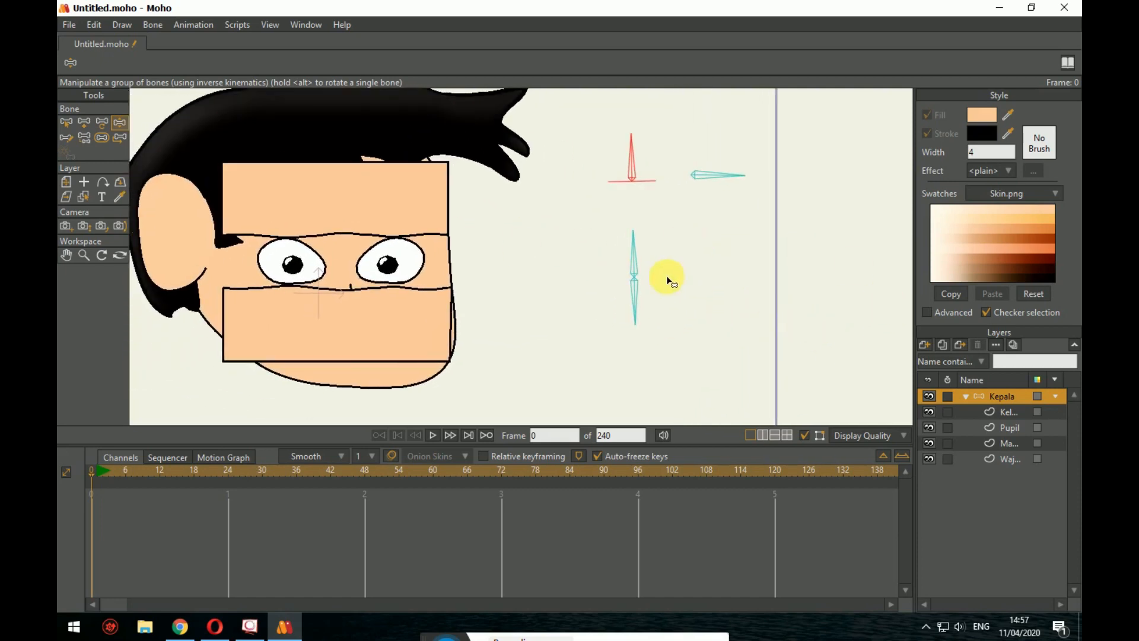
click(632, 258)
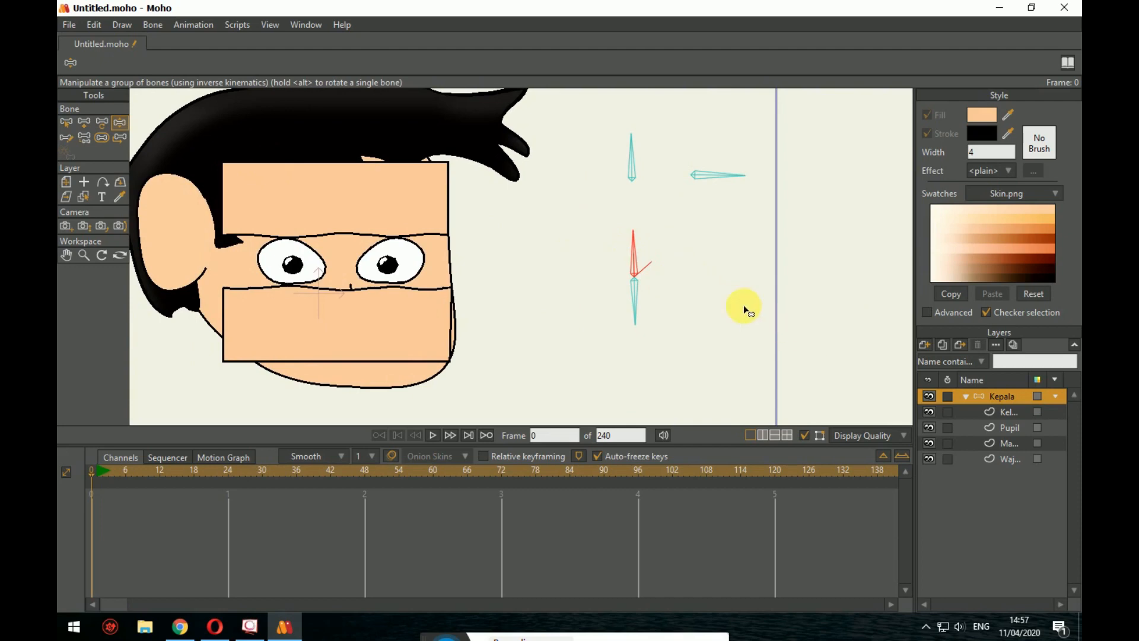
key(ctrl+shift+a)
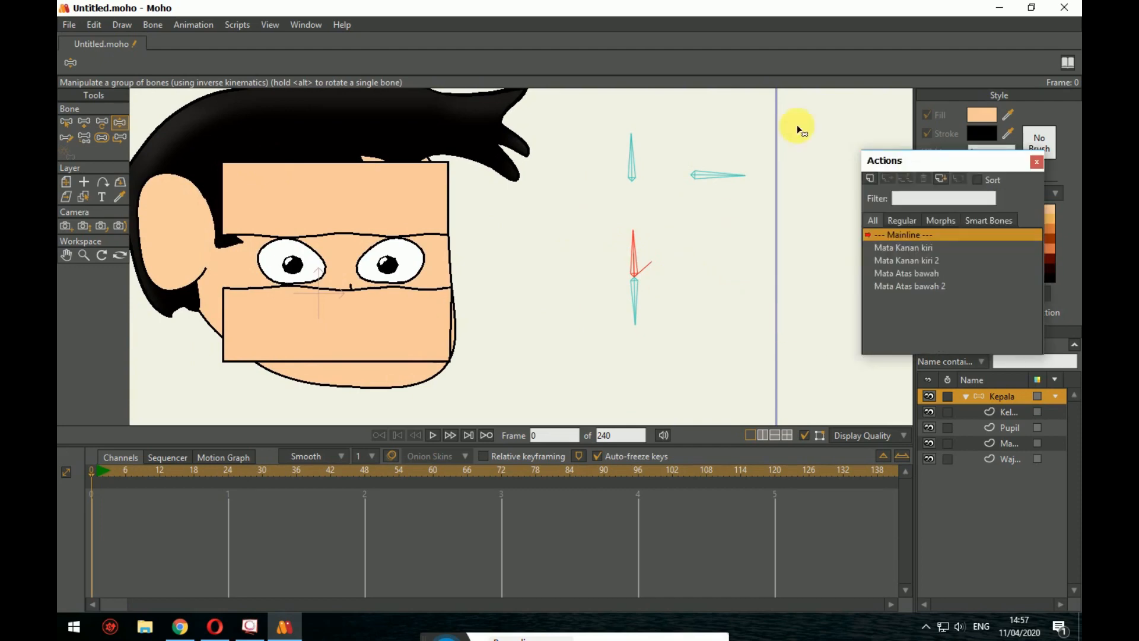
click(870, 179)
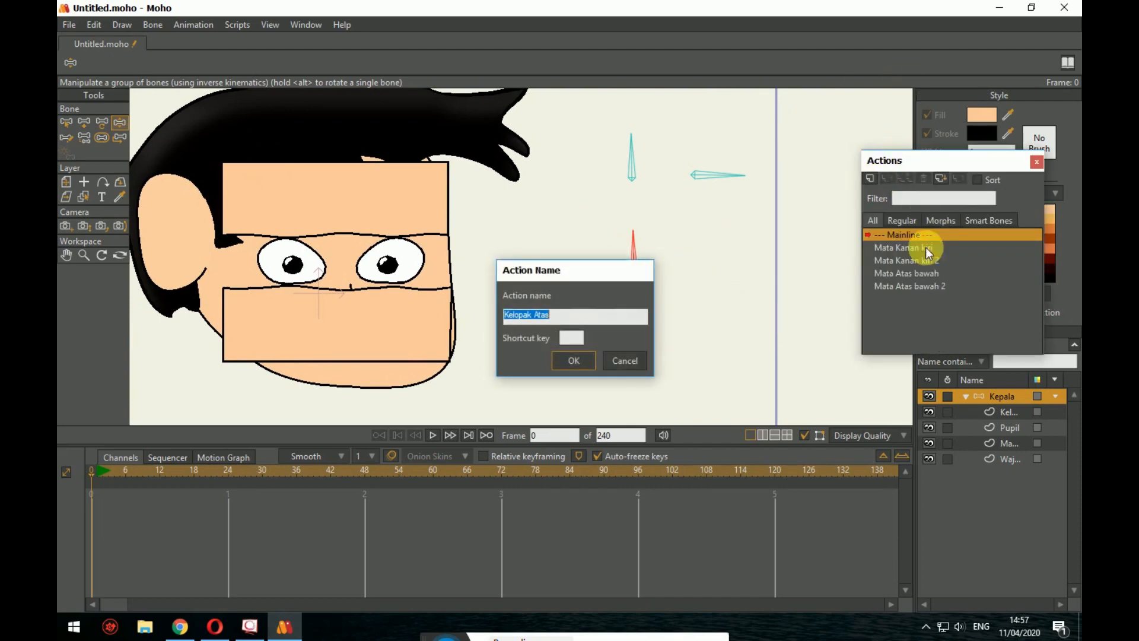
click(573, 360)
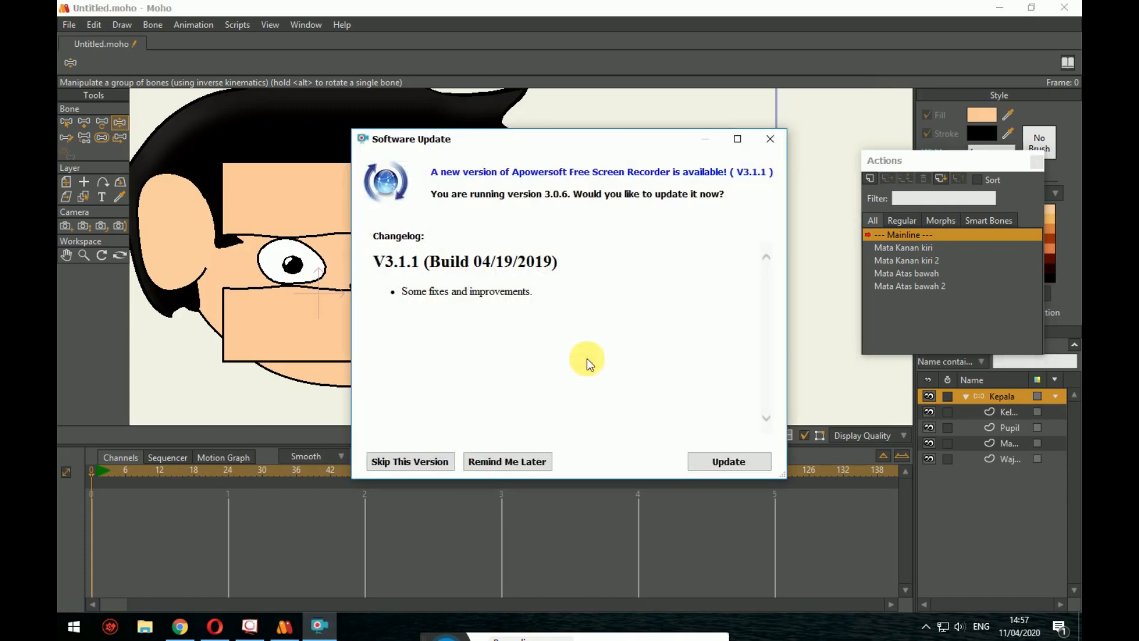
click(518, 463)
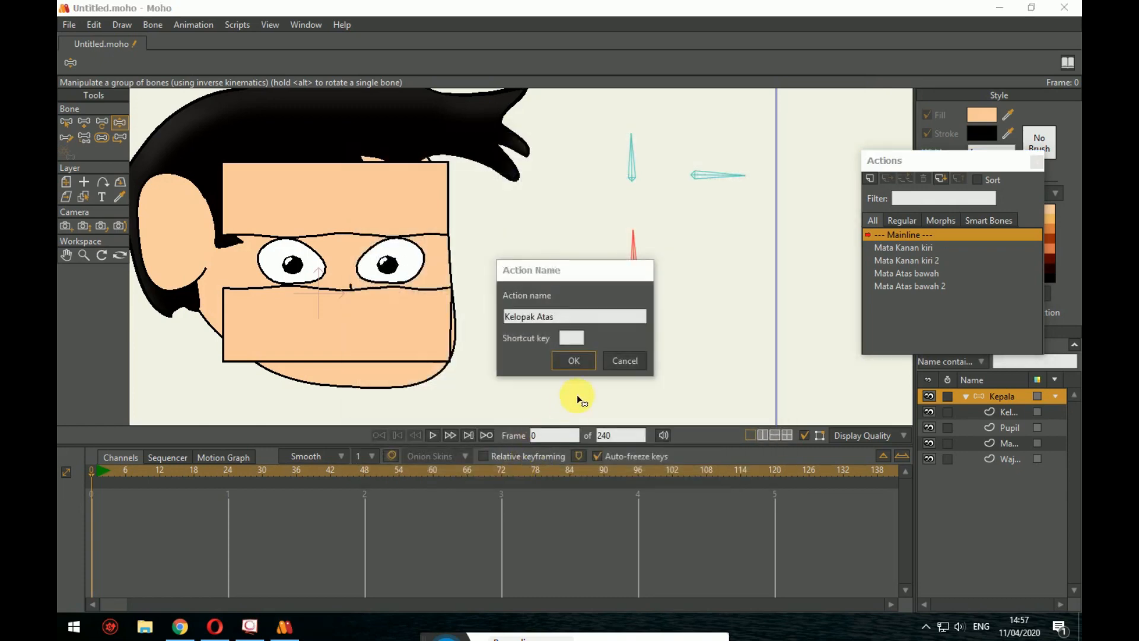
click(573, 361)
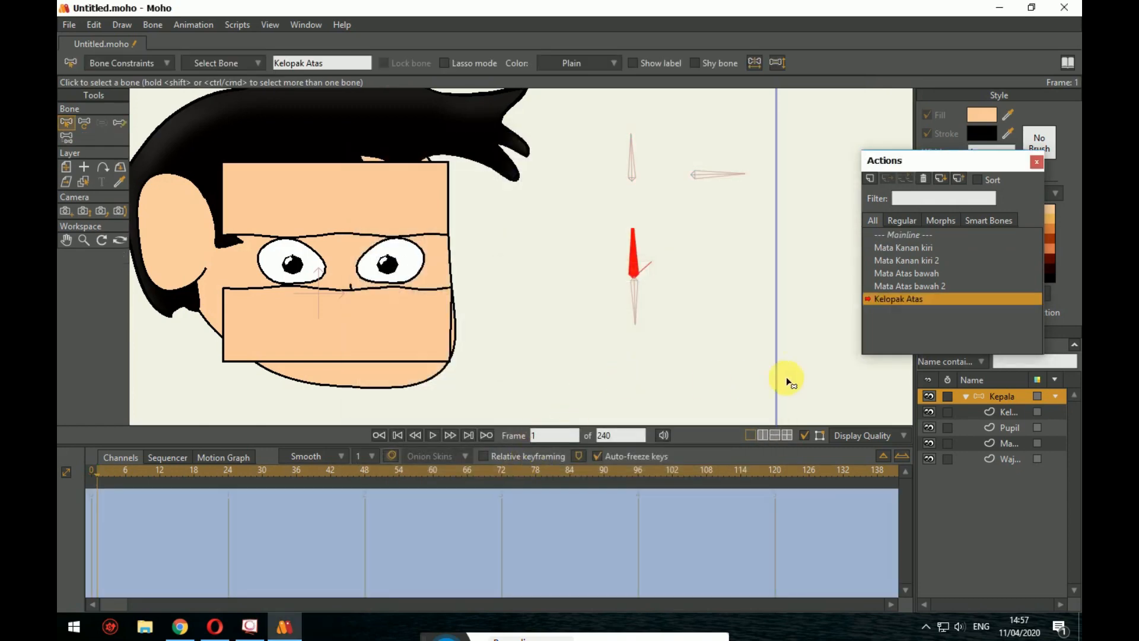
Step: Rotate the Kelopak Atas bone clockwise to 41.3322 degrees in its action and select the eyelid layer
click(85, 123)
drag(634, 268, 674, 279)
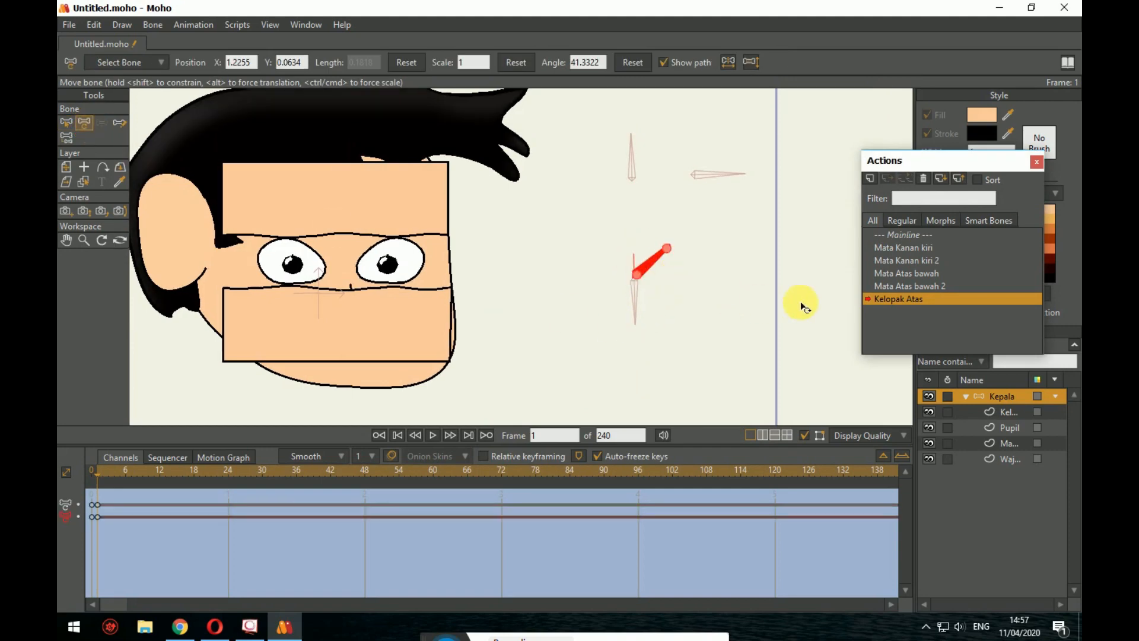
click(1009, 413)
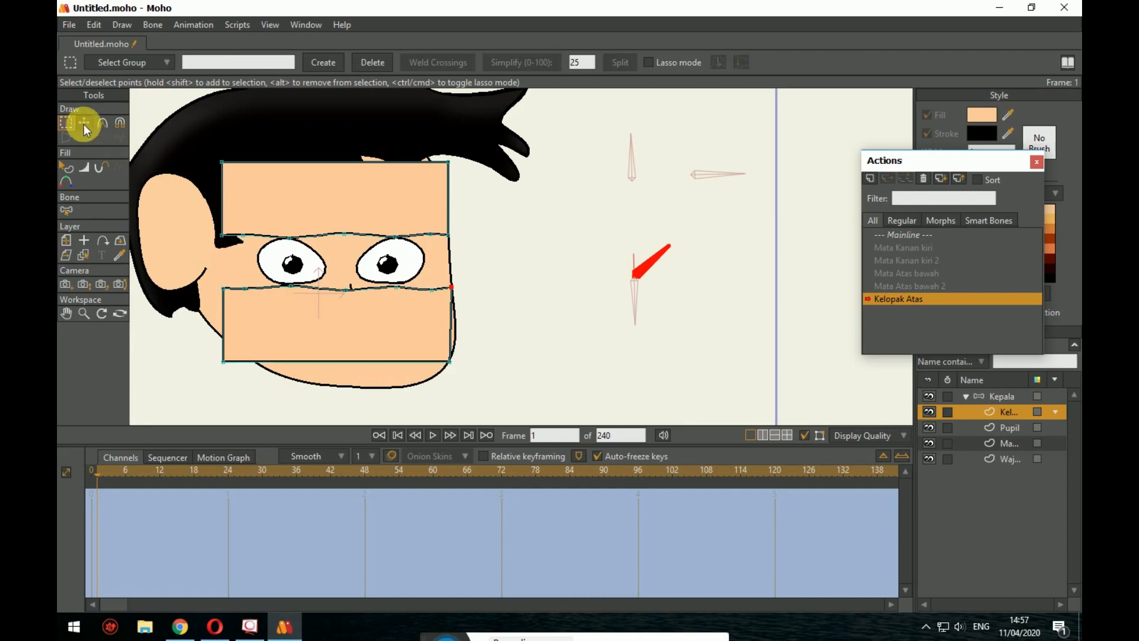
click(67, 242)
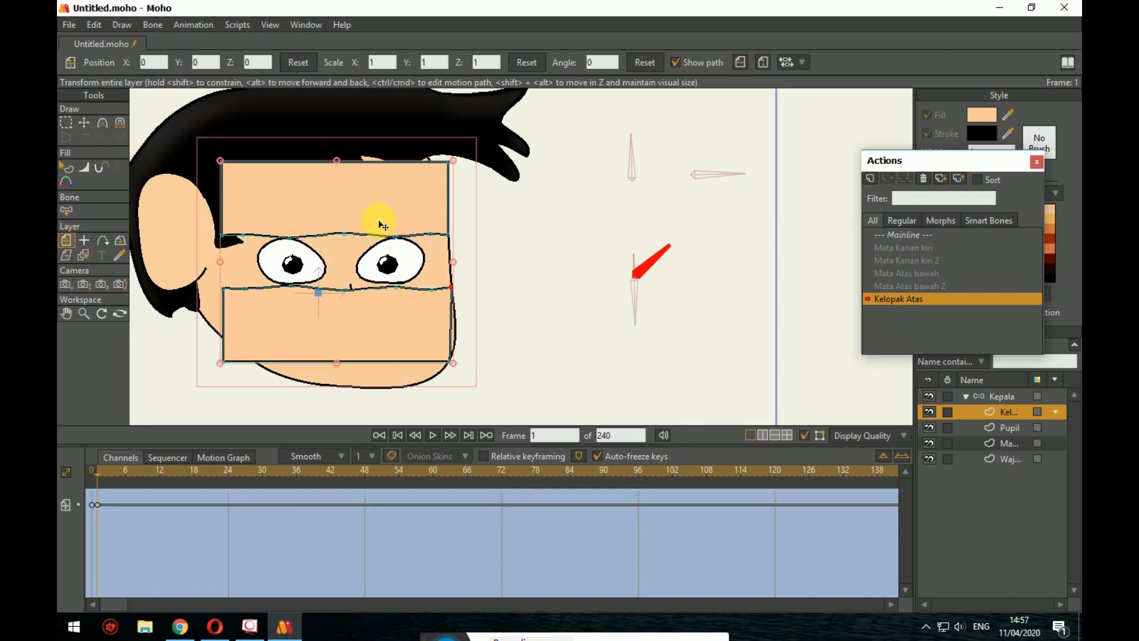
mouse_move(368, 223)
mouse_down()
mouse_move(369, 234)
mouse_move(374, 208)
mouse_move(358, 227)
mouse_up()
key(ctrl+z)
Step: Select only the upper eyelid's points and lower them over the eyes to Y 0.2601 in the Kelopak Atas action
click(83, 124)
click(227, 138)
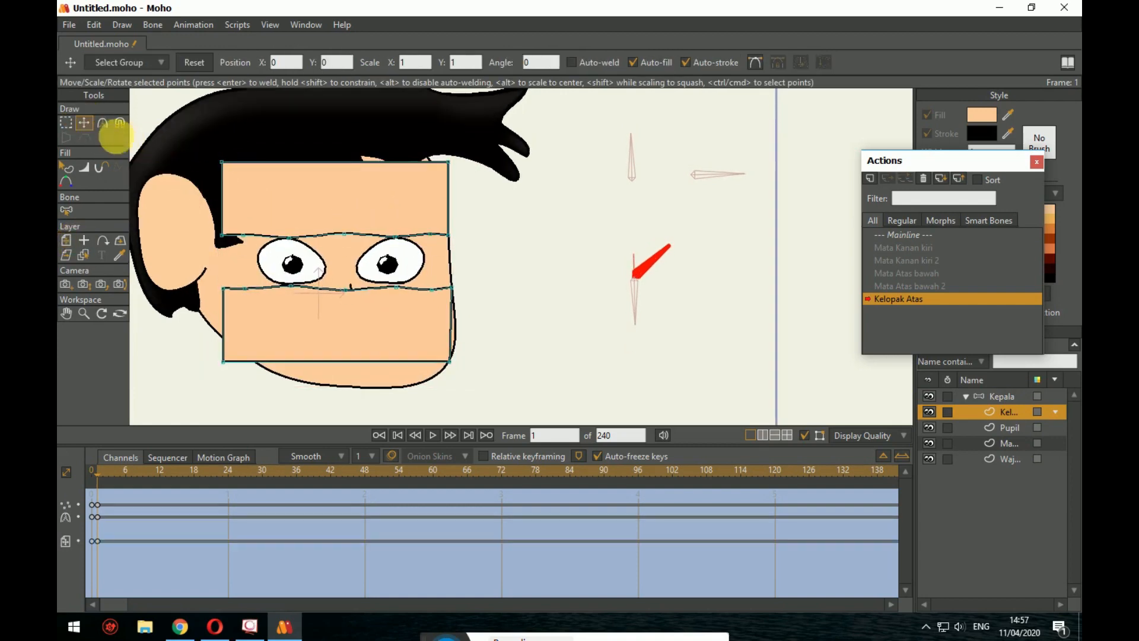
click(68, 125)
drag(190, 140, 482, 255)
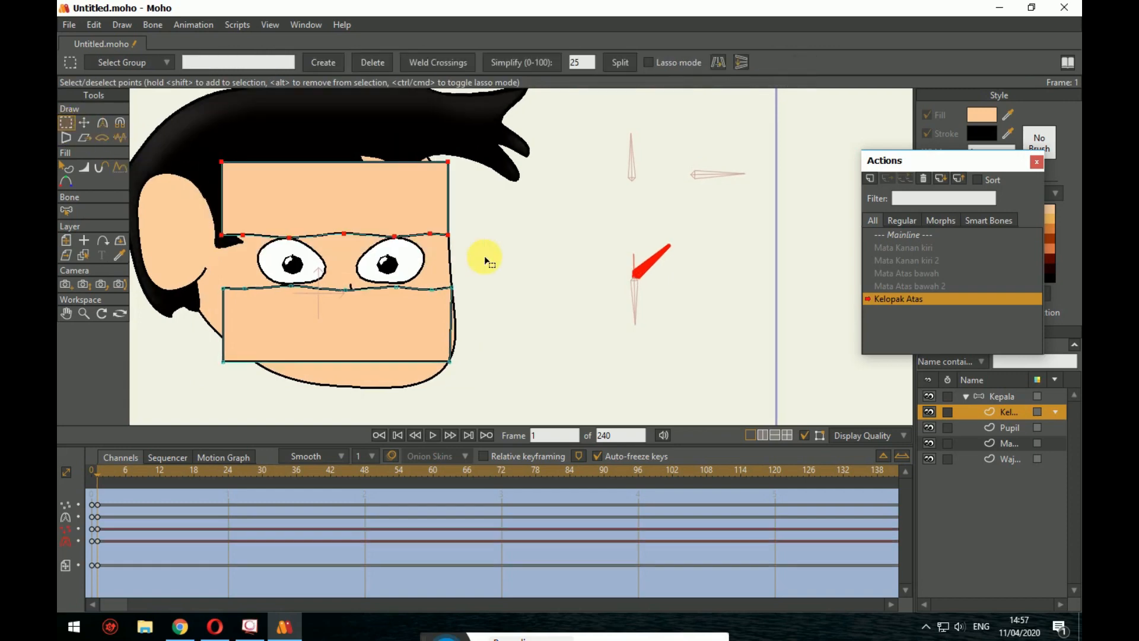
key(t)
drag(402, 221, 421, 250)
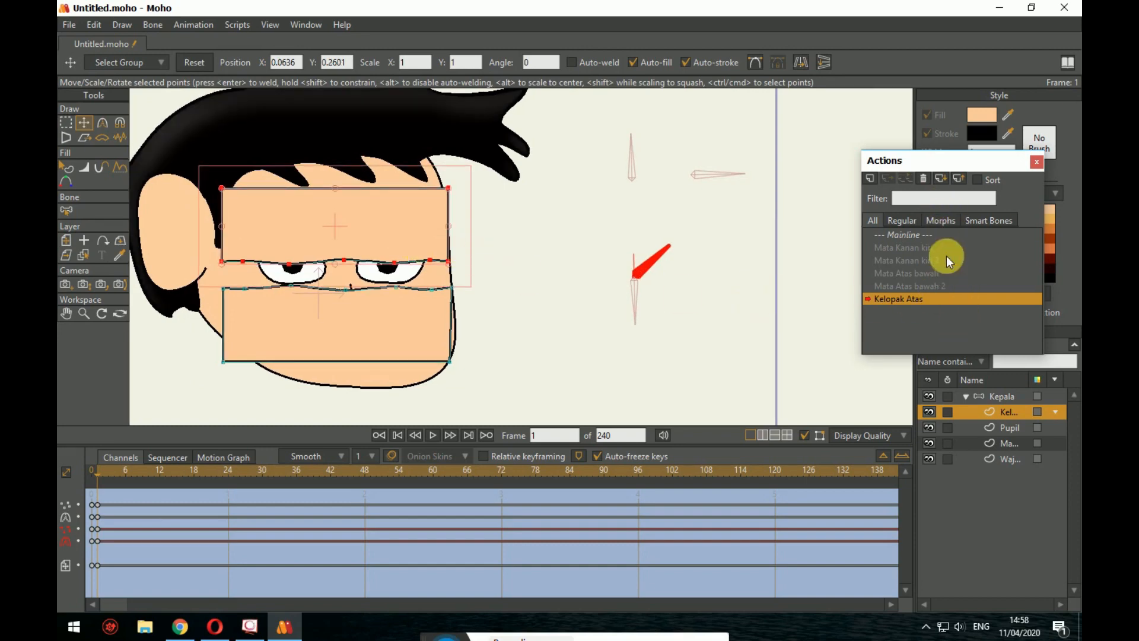
Step: Return to the Mainline and create an action named Kelopak bawah for the Kepala layer's Kelopak bawah bone
click(941, 238)
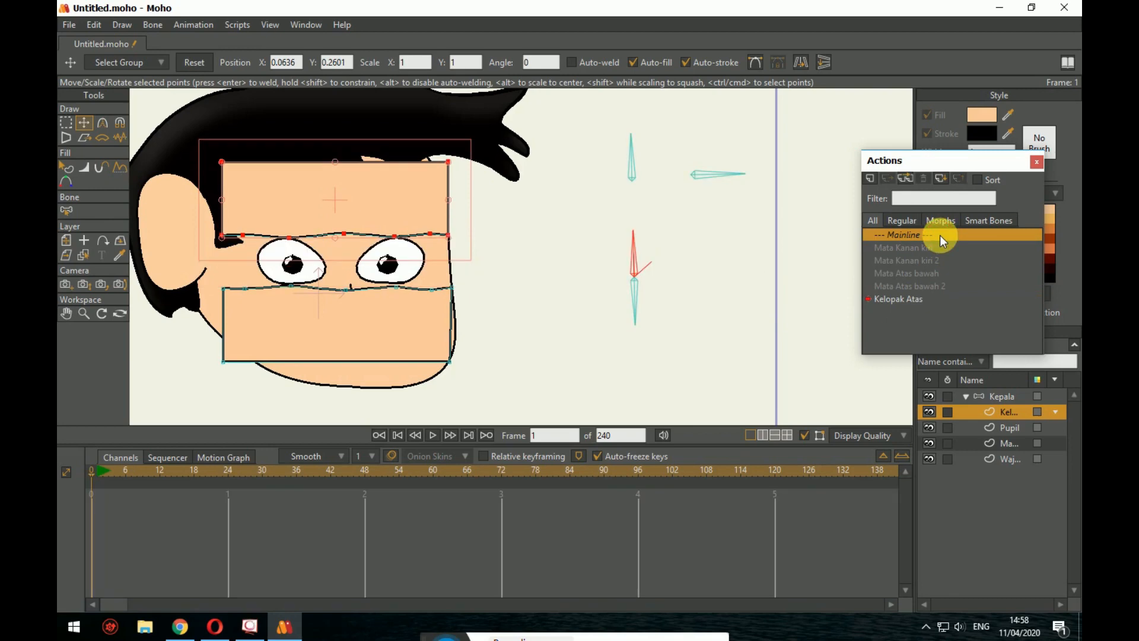
click(1007, 396)
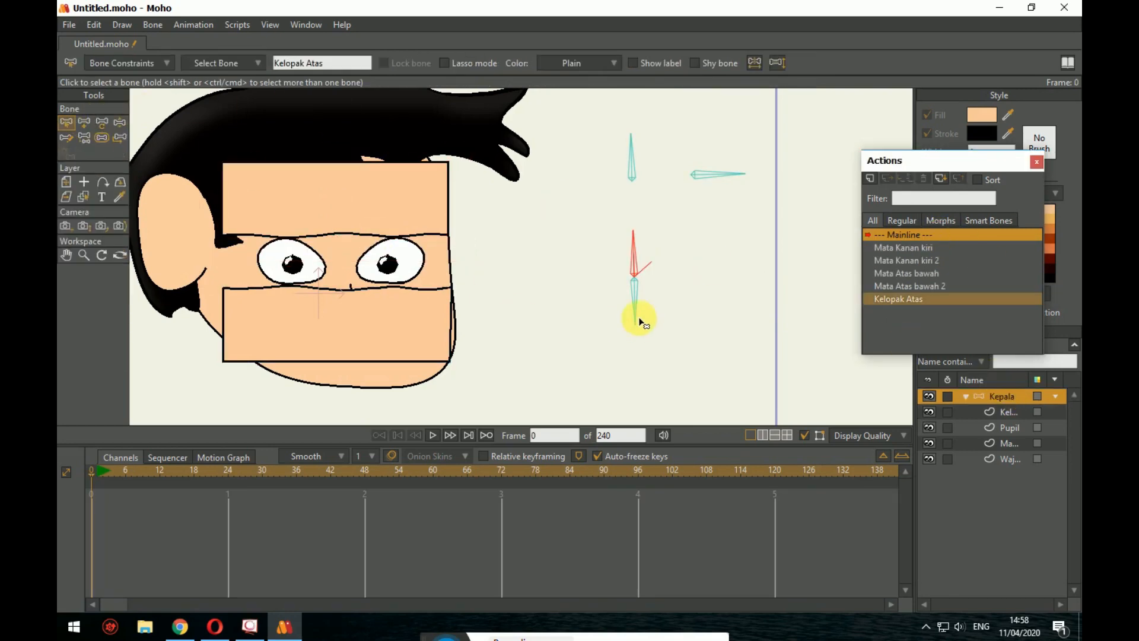
click(636, 300)
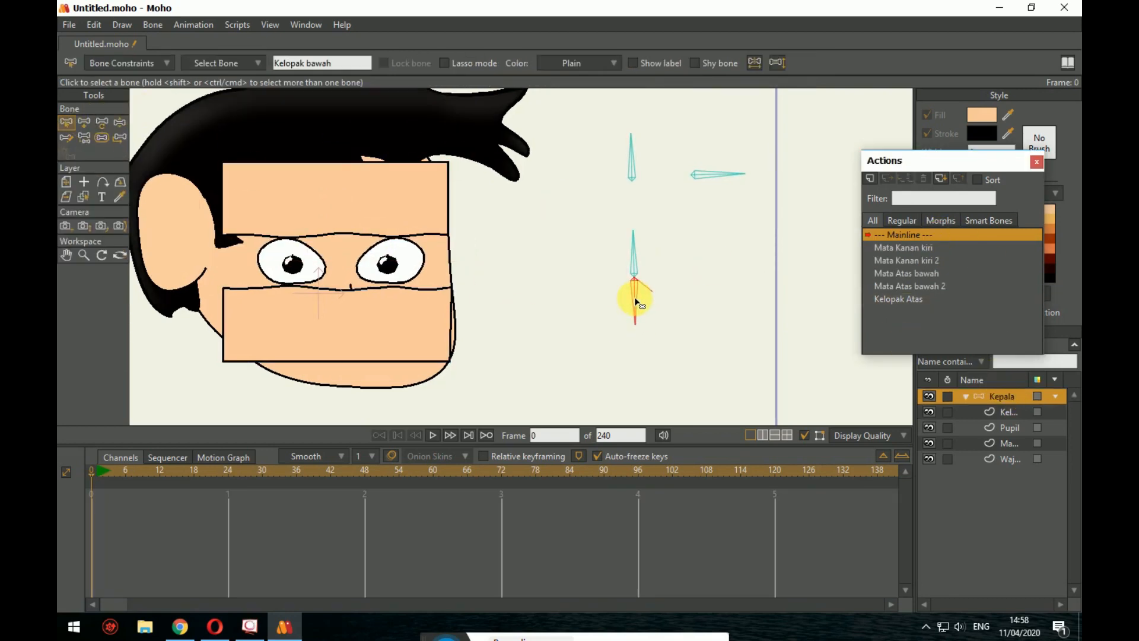
click(876, 183)
click(579, 363)
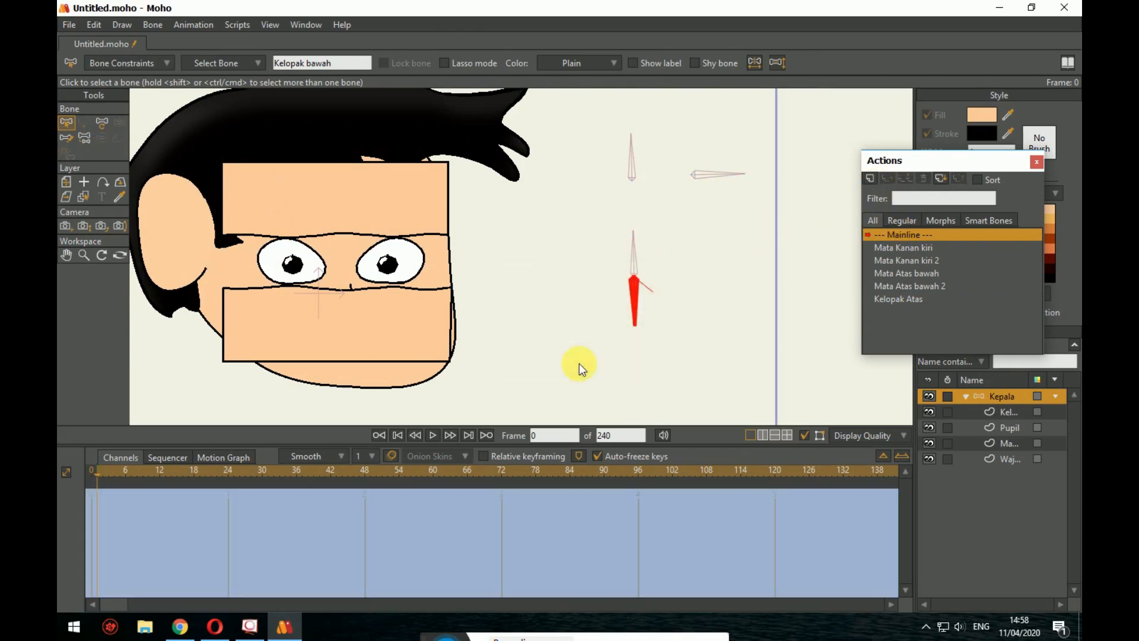
Step: Rotate the Kelopak bawah bone counterclockwise to 321.3016 degrees in its action and select the eyelid layer
click(85, 123)
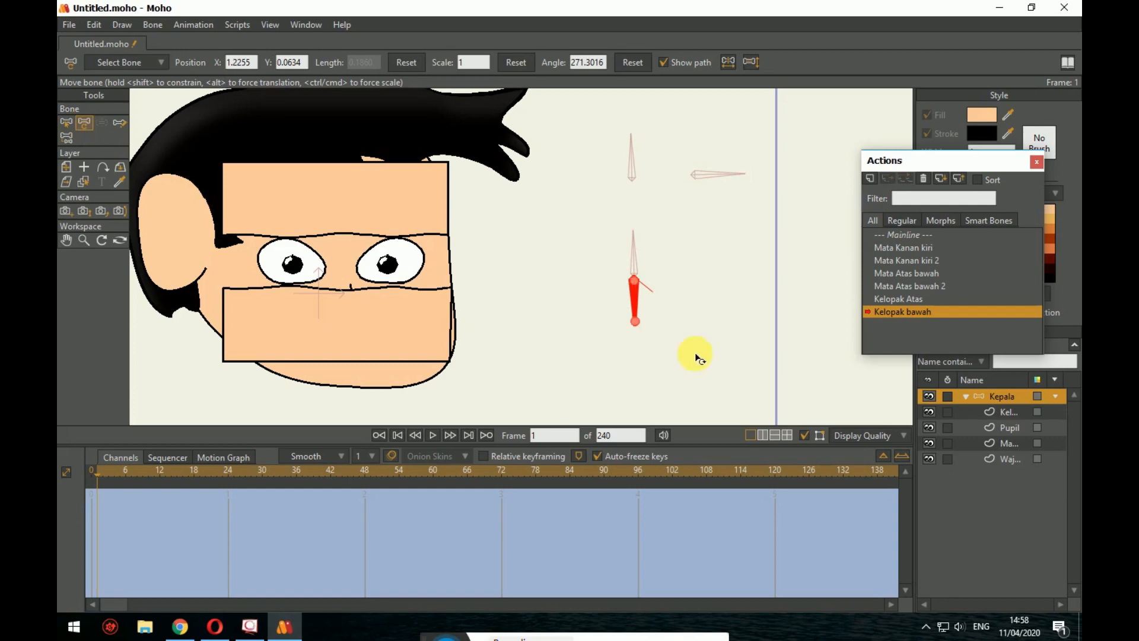
drag(630, 305, 688, 300)
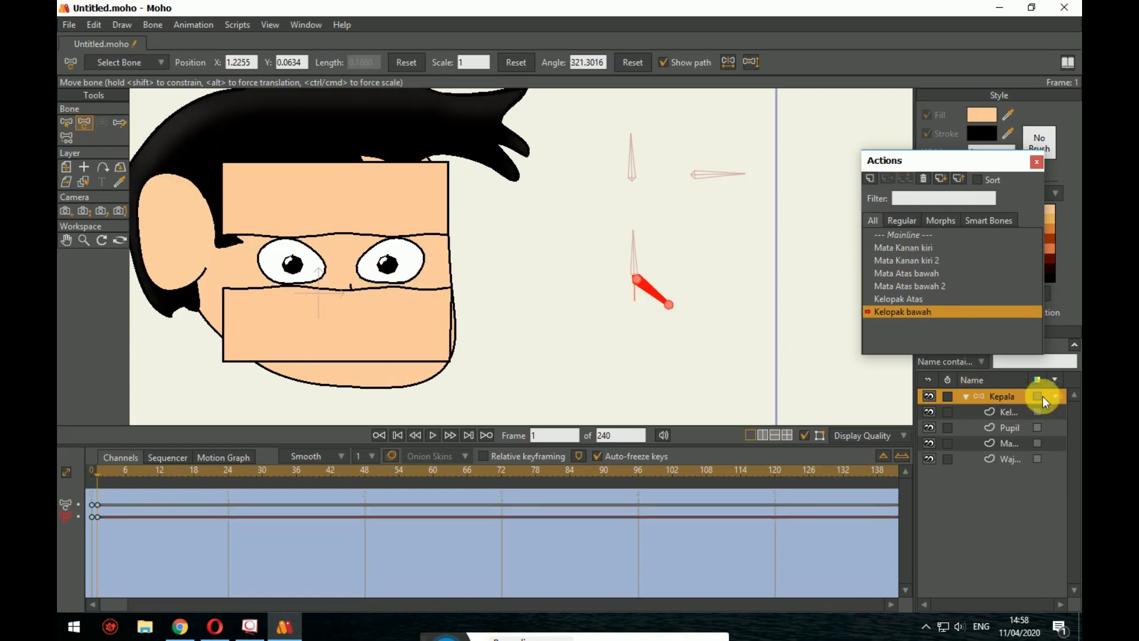
click(1018, 410)
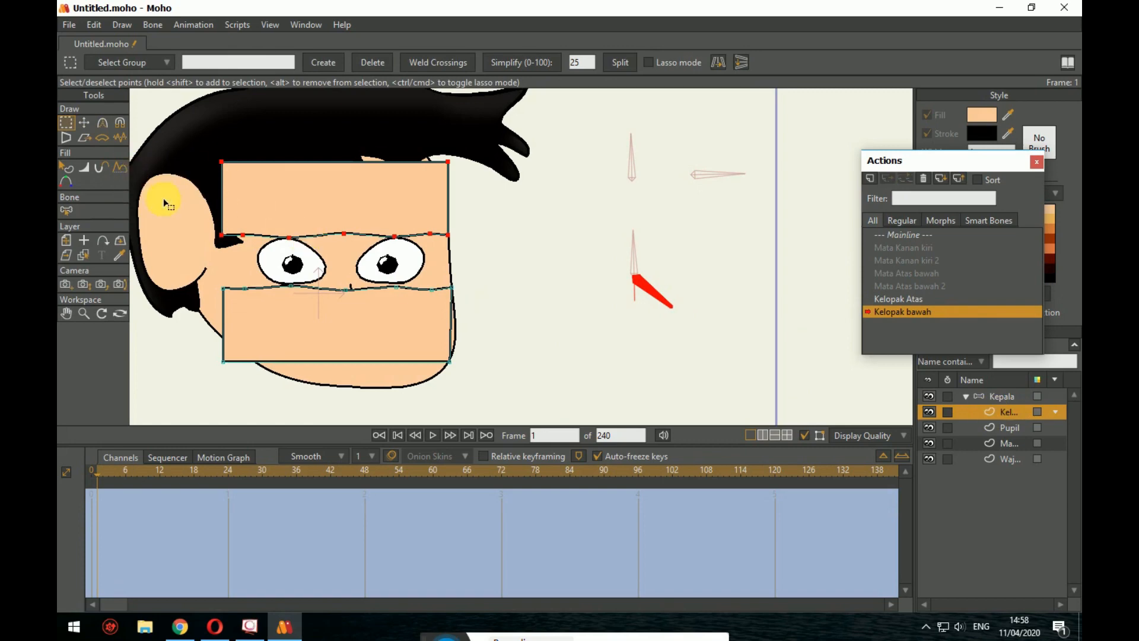
Step: Select the lower eyelid's points and raise them over the eyes to Y -0.0197 in the Kelopak bawah action
click(83, 123)
double_click(305, 311)
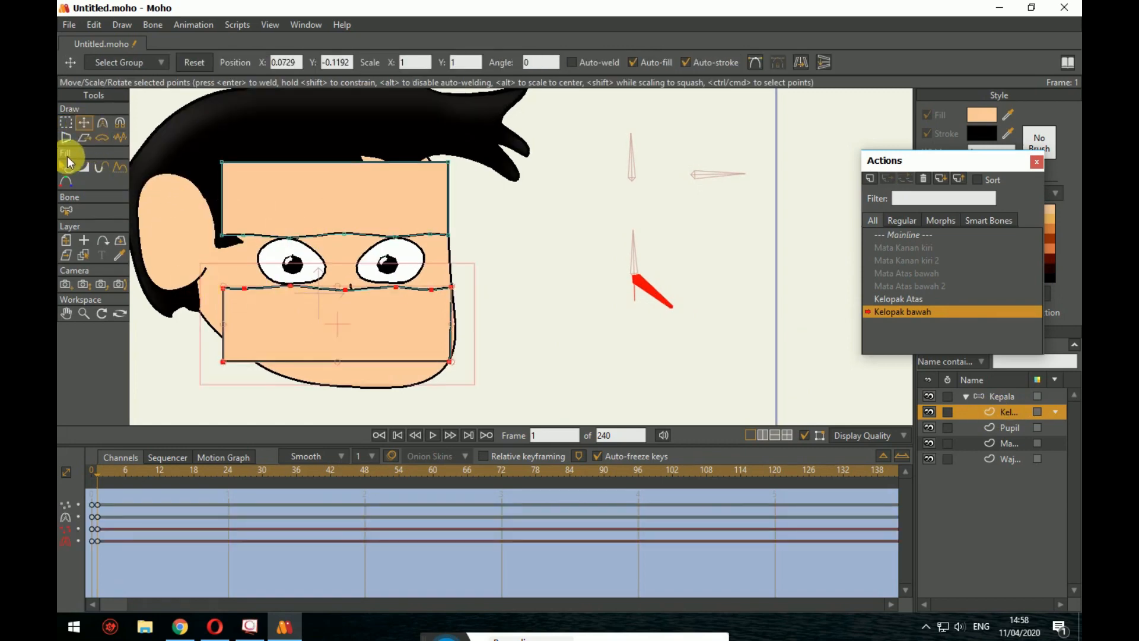
click(66, 123)
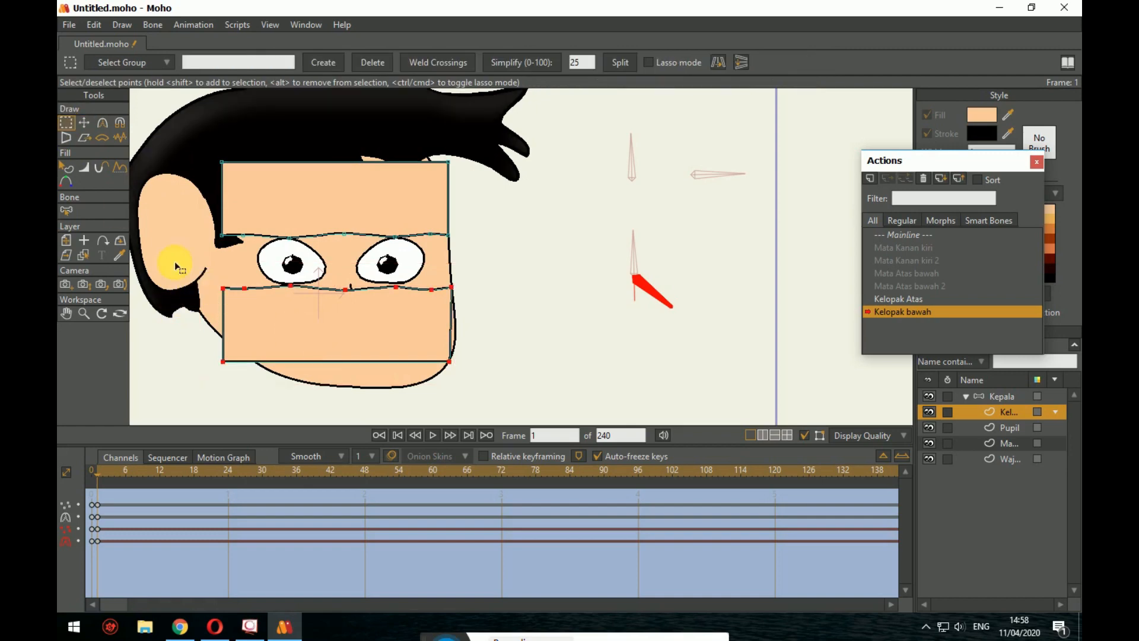
drag(202, 268, 493, 385)
click(84, 122)
drag(377, 318, 384, 290)
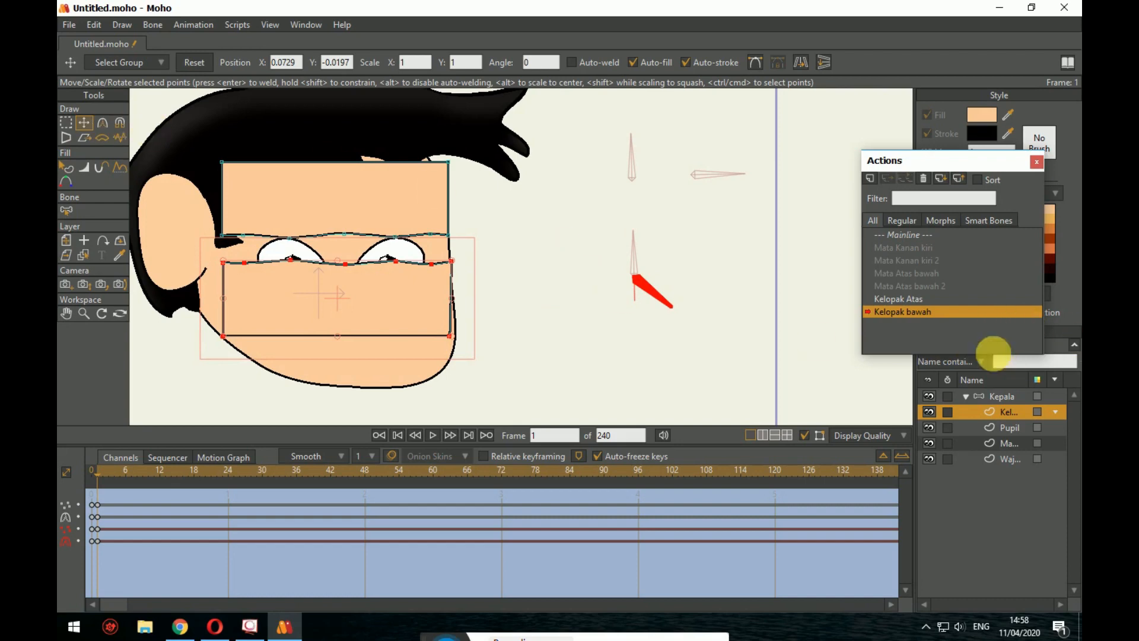
Step: Return to the Mainline, close the Actions window and select the Kepala layer
click(918, 234)
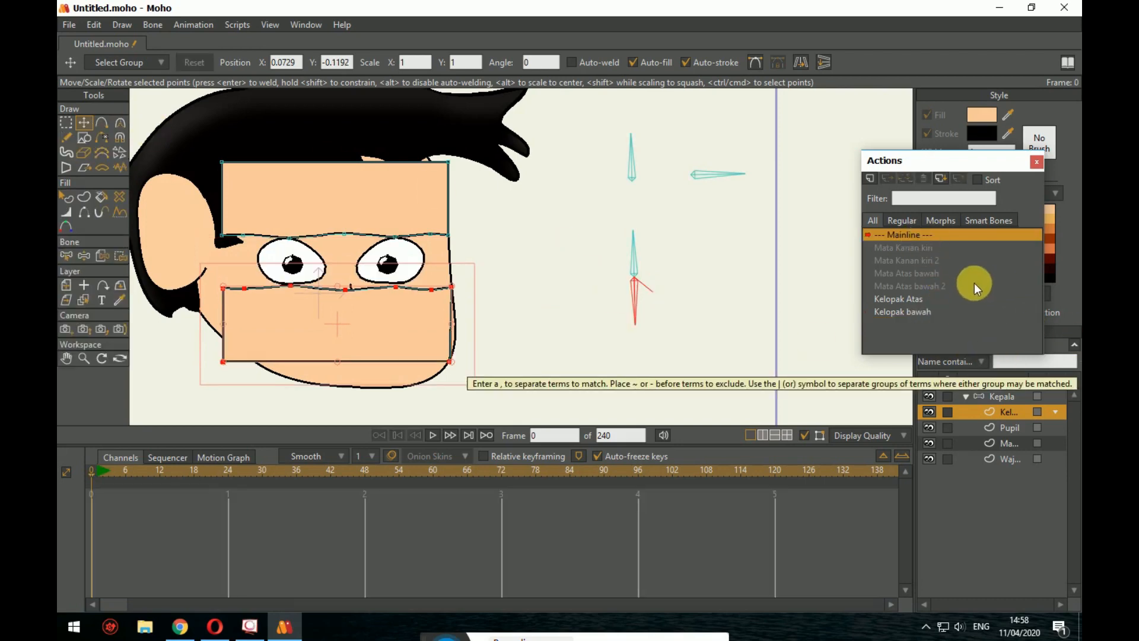
click(1035, 162)
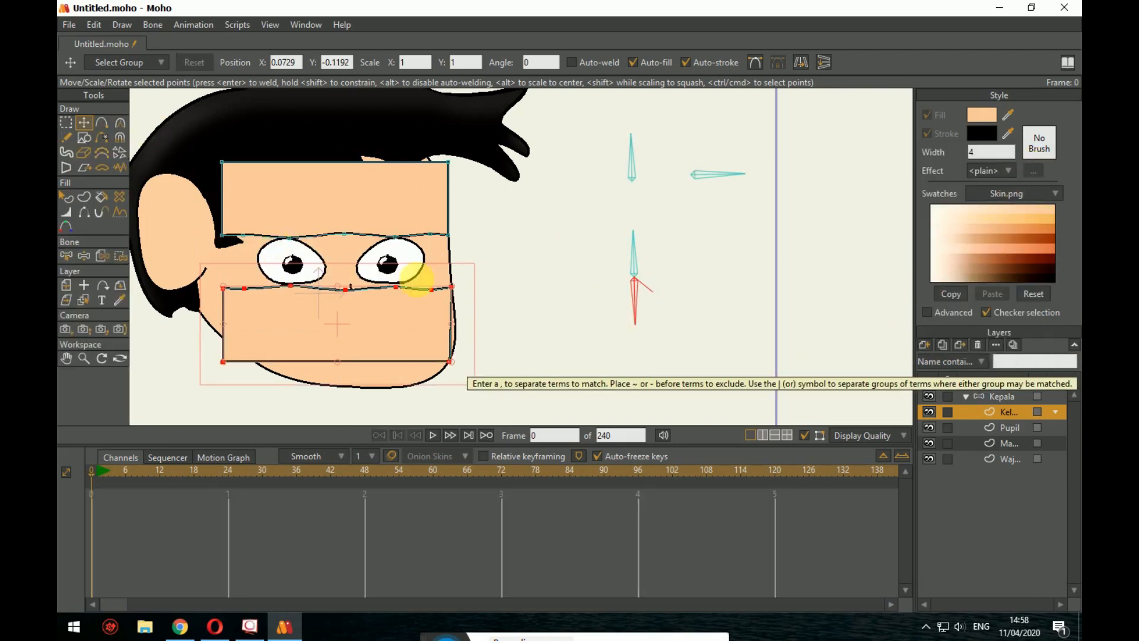
click(990, 398)
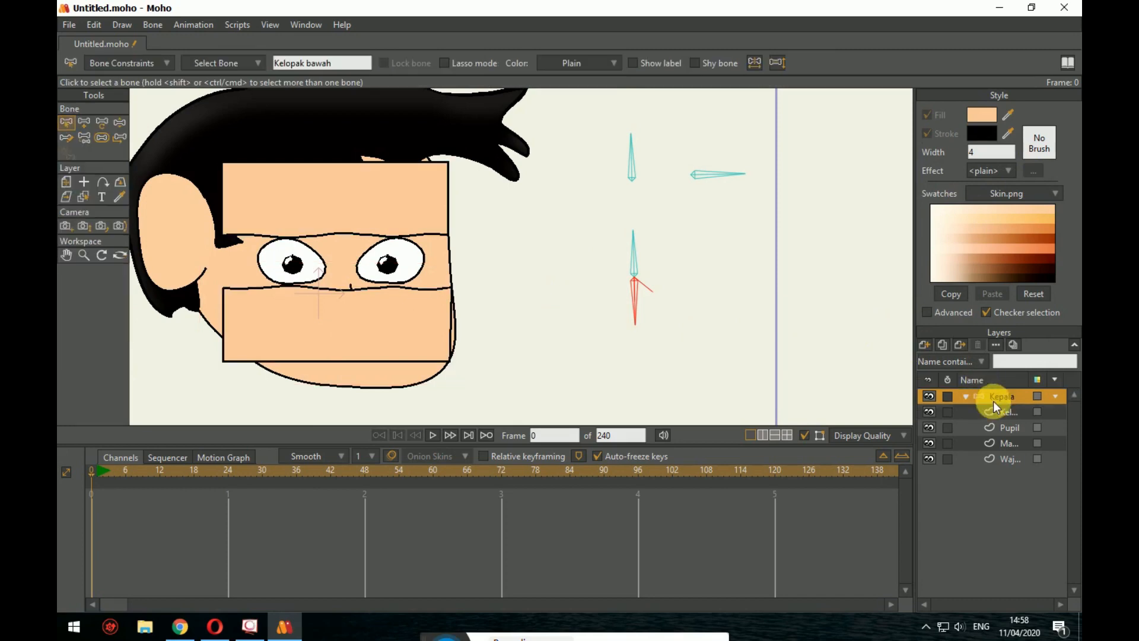
Step: Test the eyelid movement by swinging the Kelopak Atas and Kelopak bawah bones with Manipulate Bones
click(118, 122)
drag(635, 261, 618, 247)
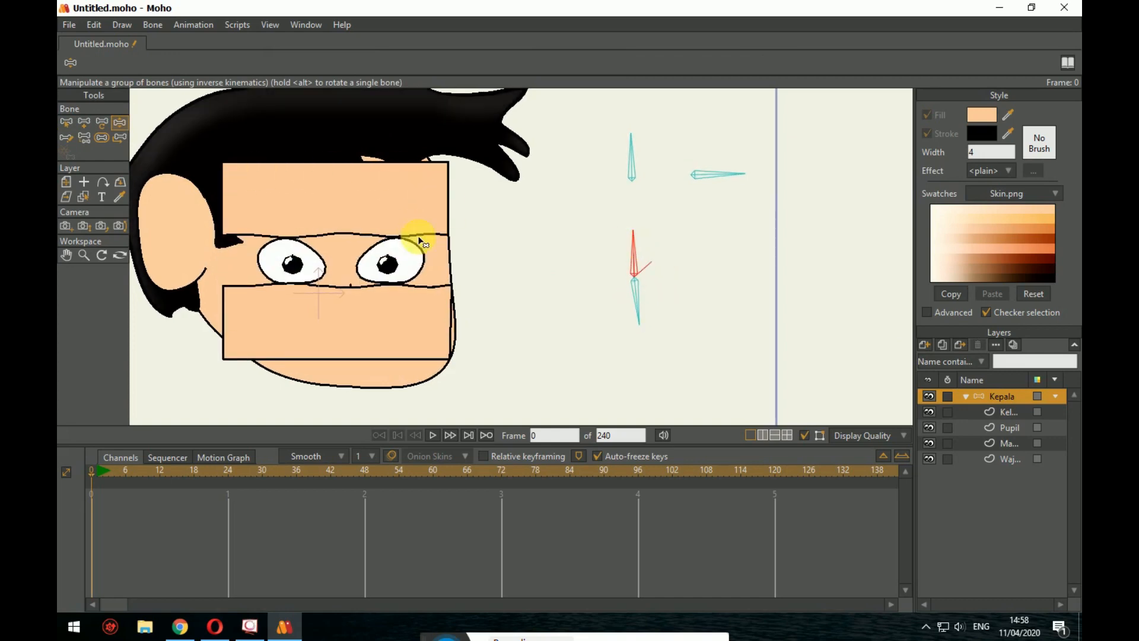
drag(628, 305, 726, 277)
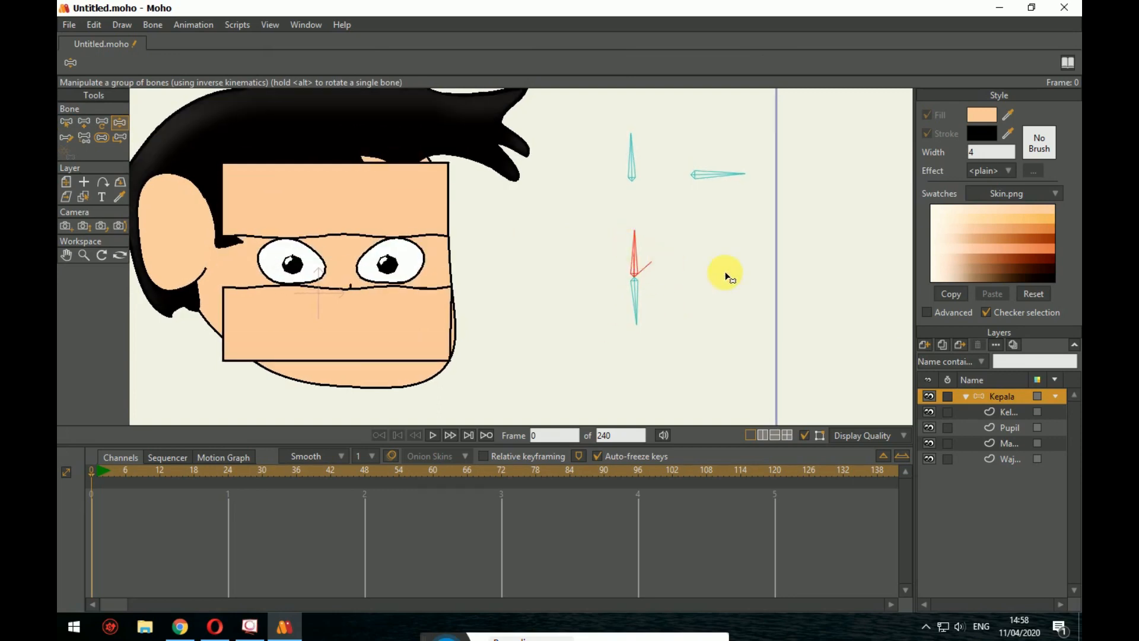
Step: Set the Kepala layer's group mask to Hide all in its masking settings
click(1009, 408)
click(1016, 393)
right_click(1017, 393)
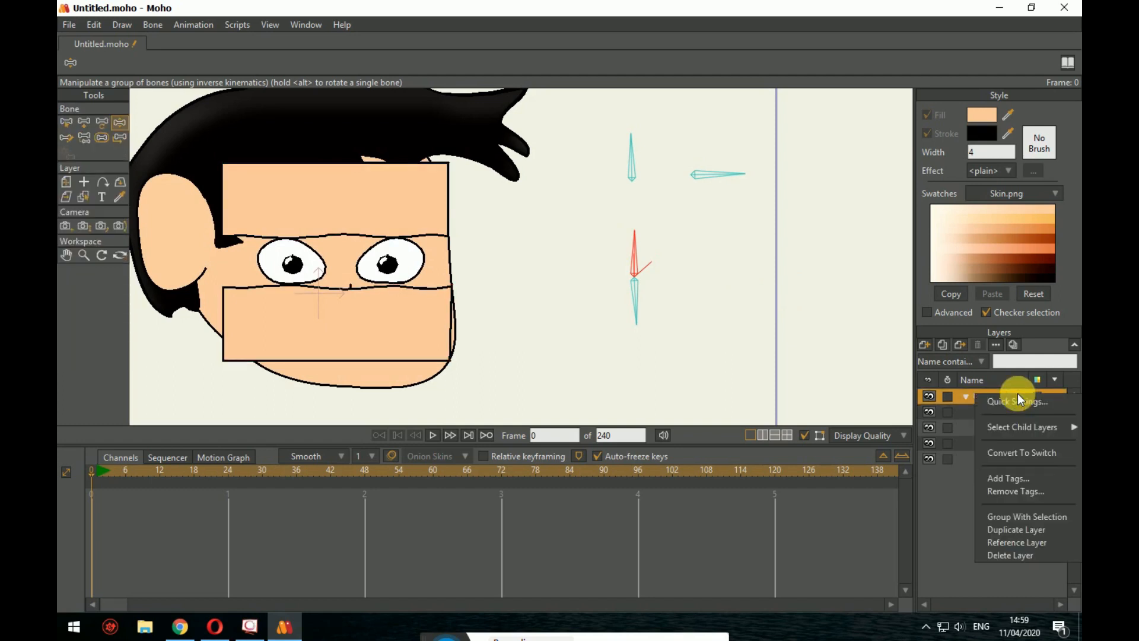
mouse_move(1033, 427)
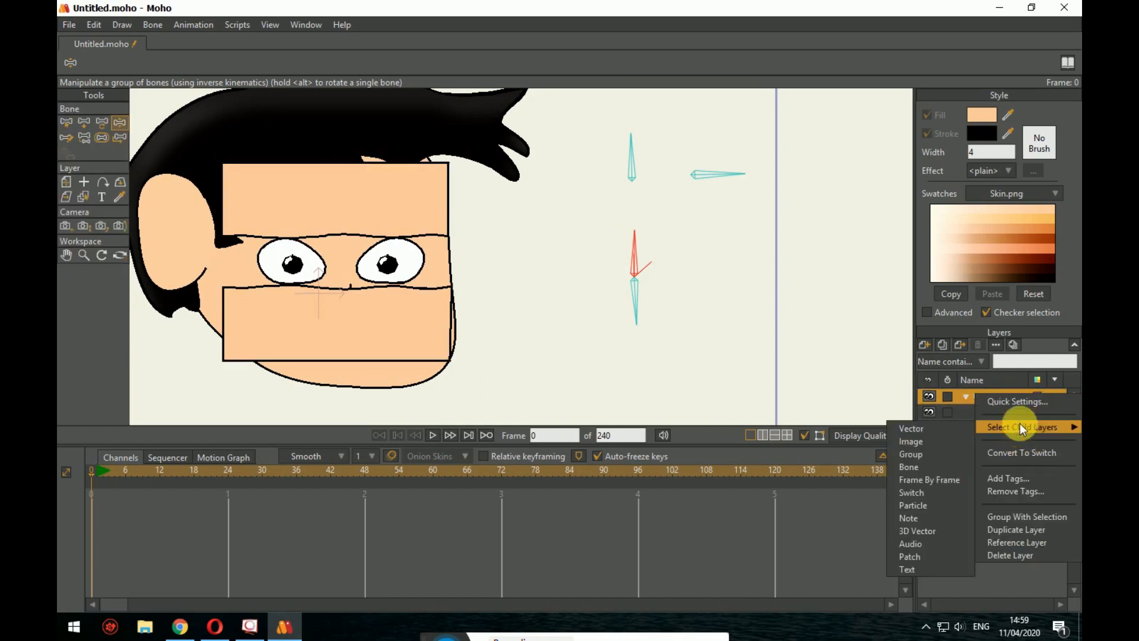
click(1002, 398)
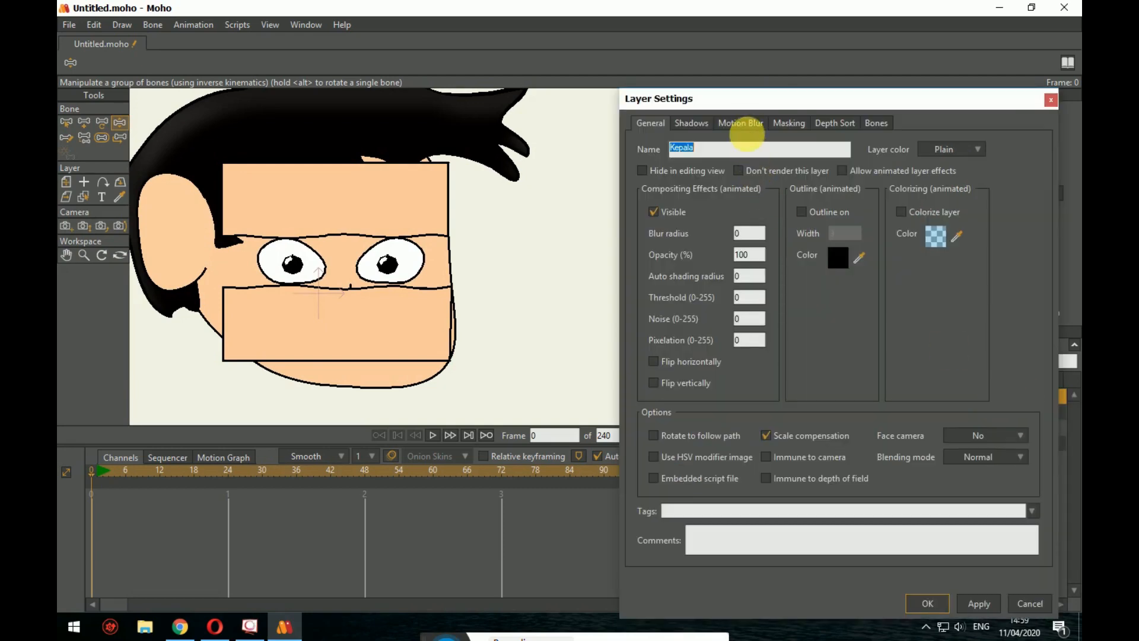
click(782, 121)
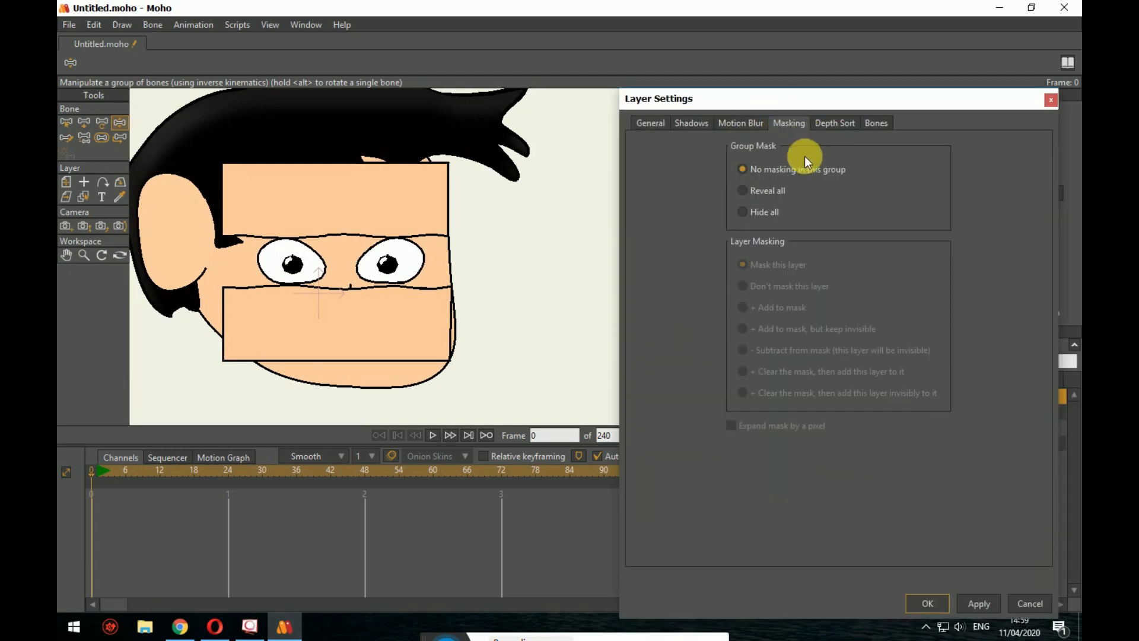
click(772, 212)
click(941, 596)
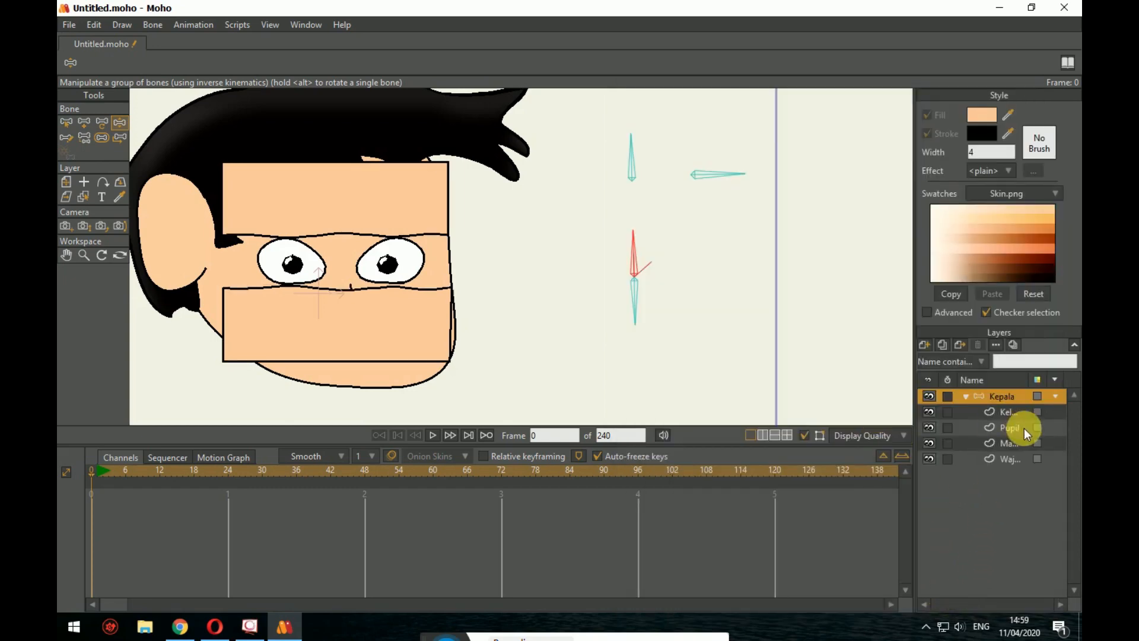
click(1016, 410)
right_click(1008, 413)
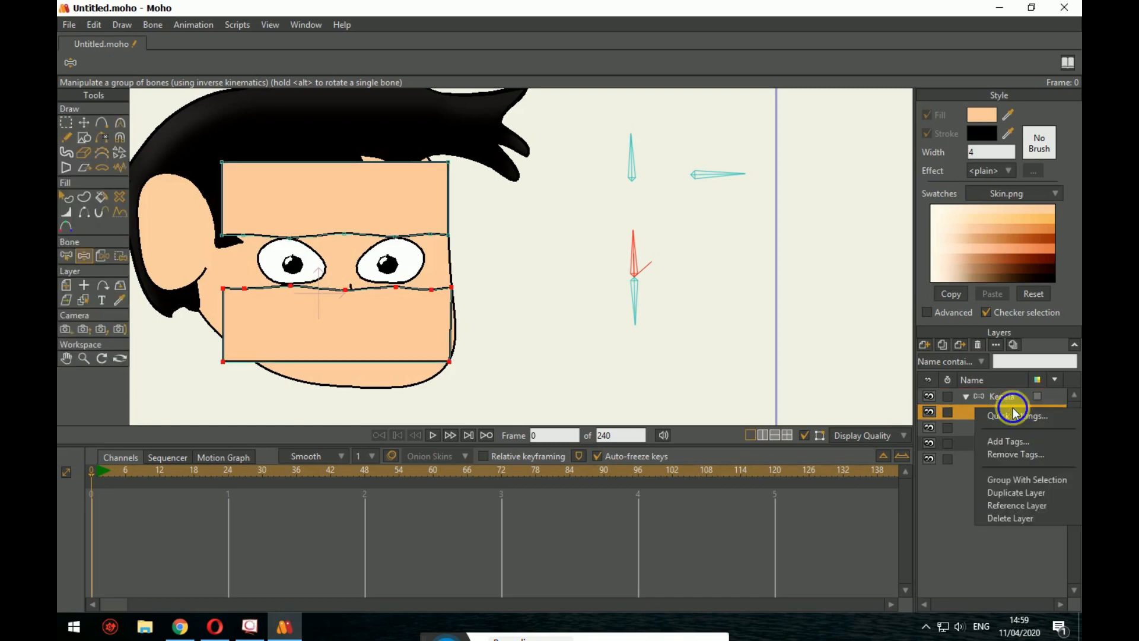
click(1016, 406)
double_click(1017, 409)
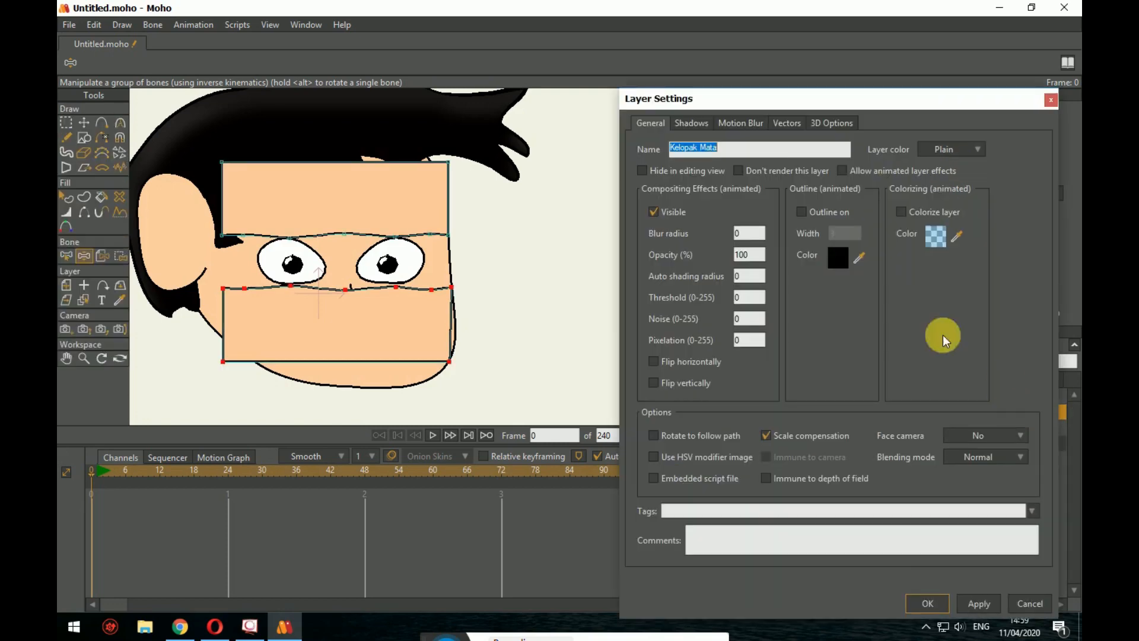
key(Escape)
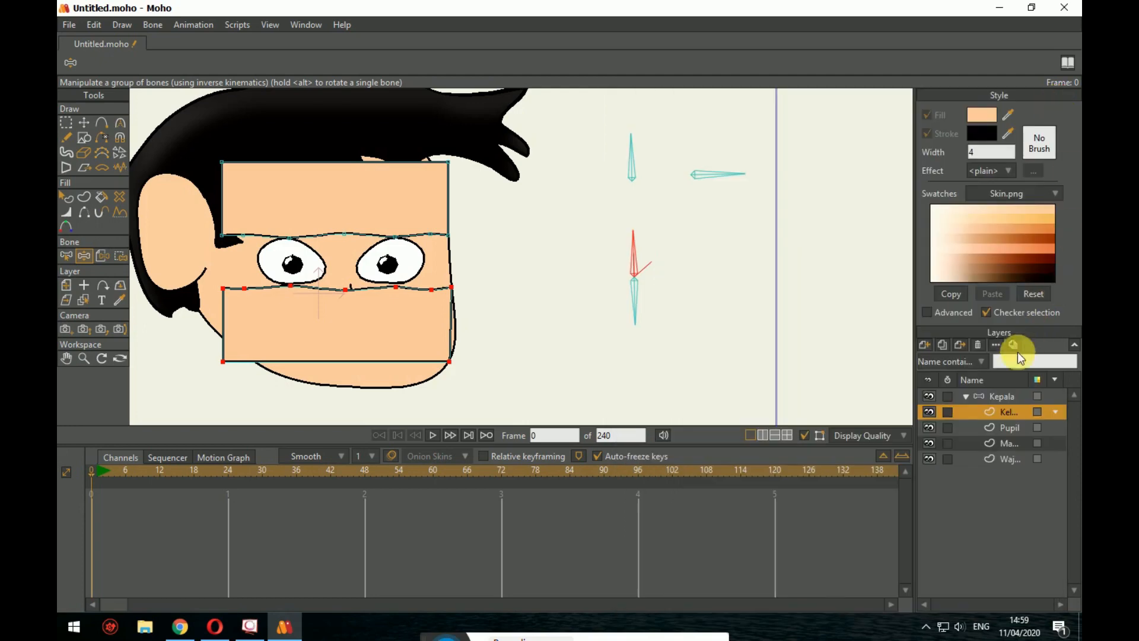
double_click(1004, 397)
click(801, 128)
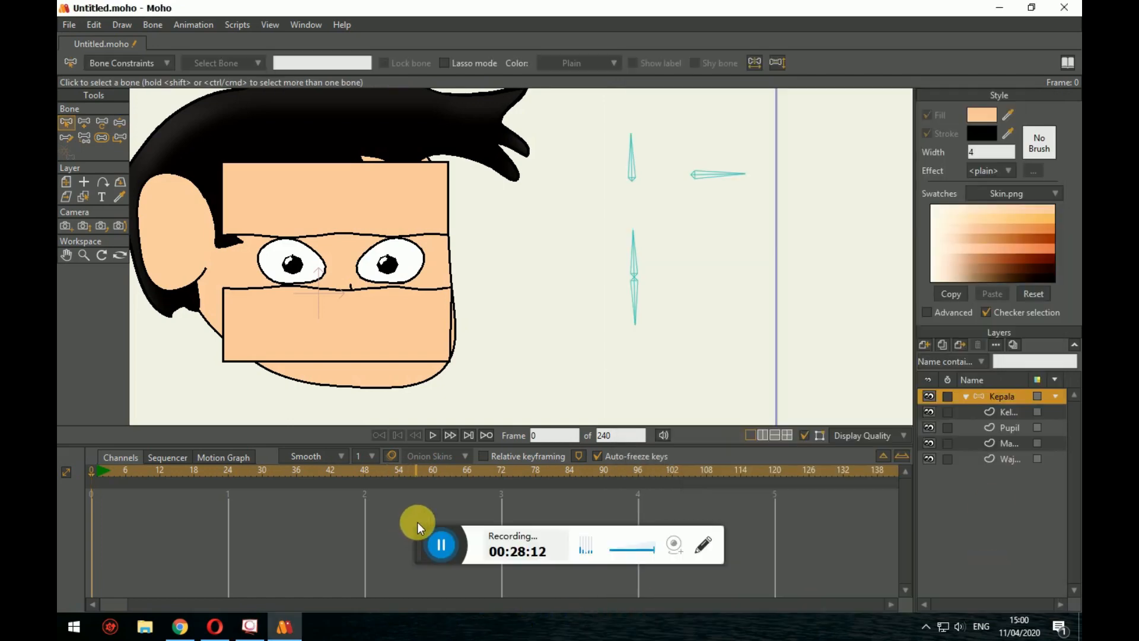
drag(419, 526, 440, 603)
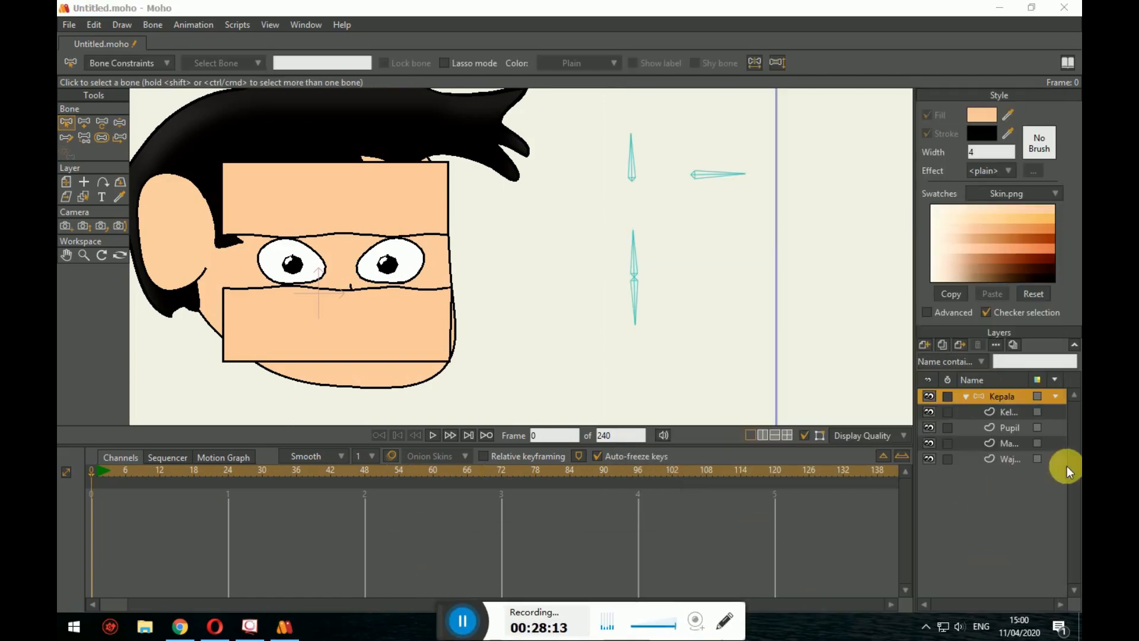
click(1002, 416)
click(1008, 428)
click(1010, 443)
click(1010, 413)
click(1010, 428)
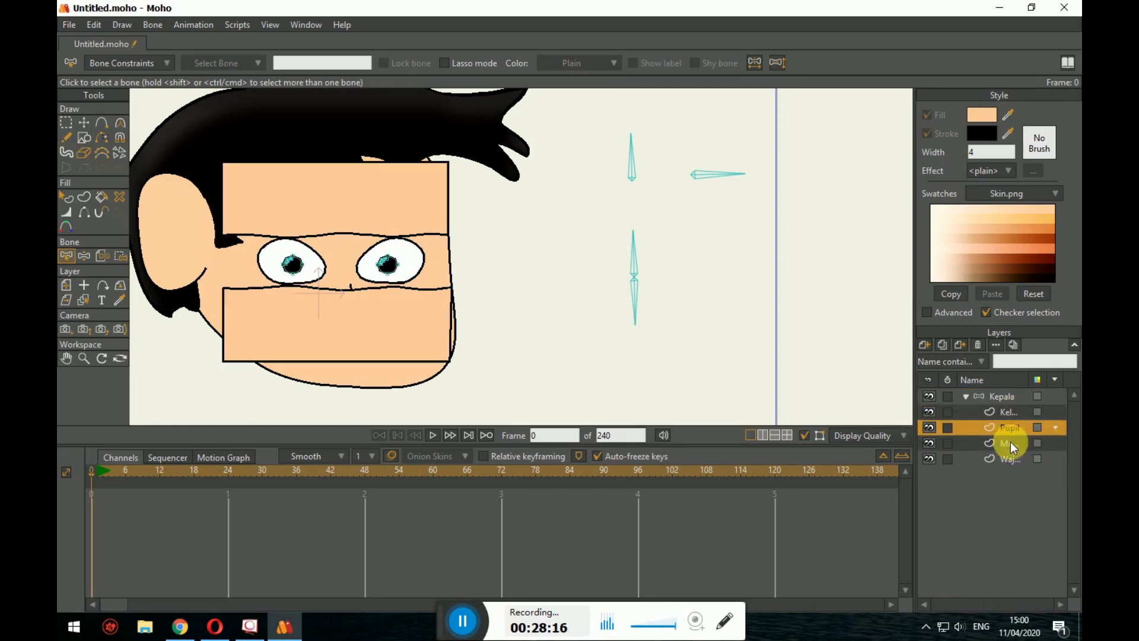
click(1010, 443)
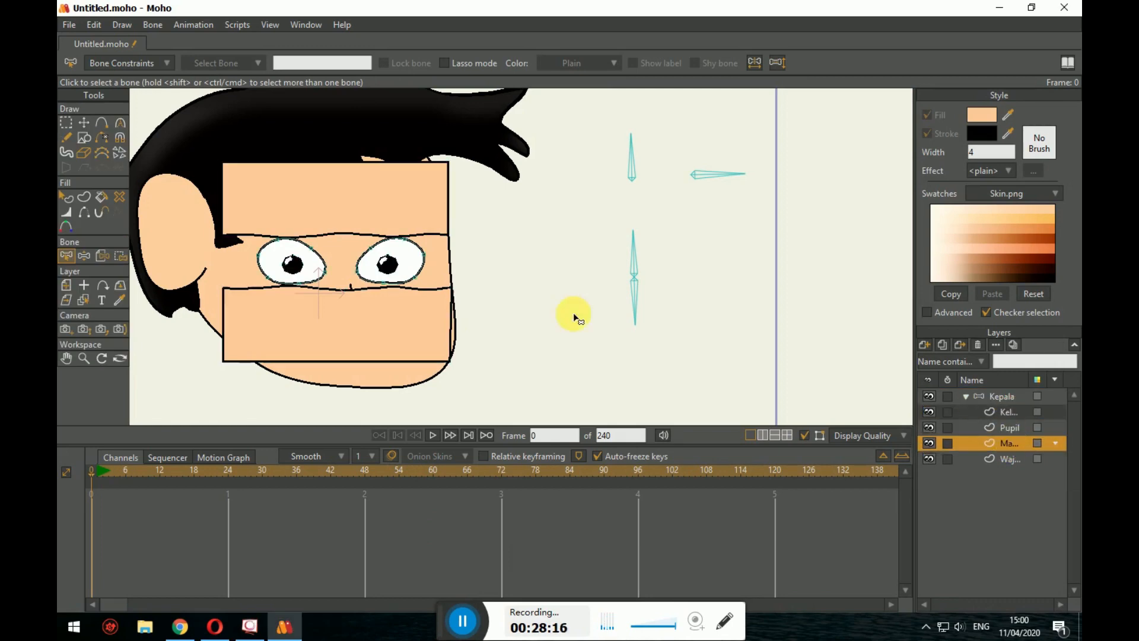
Step: Group the eyelid, pupil and eye-white layers inside Kepala and name the new group Mata
click(1018, 414)
ctrl+click(1010, 426)
ctrl+click(1010, 444)
right_click(1016, 409)
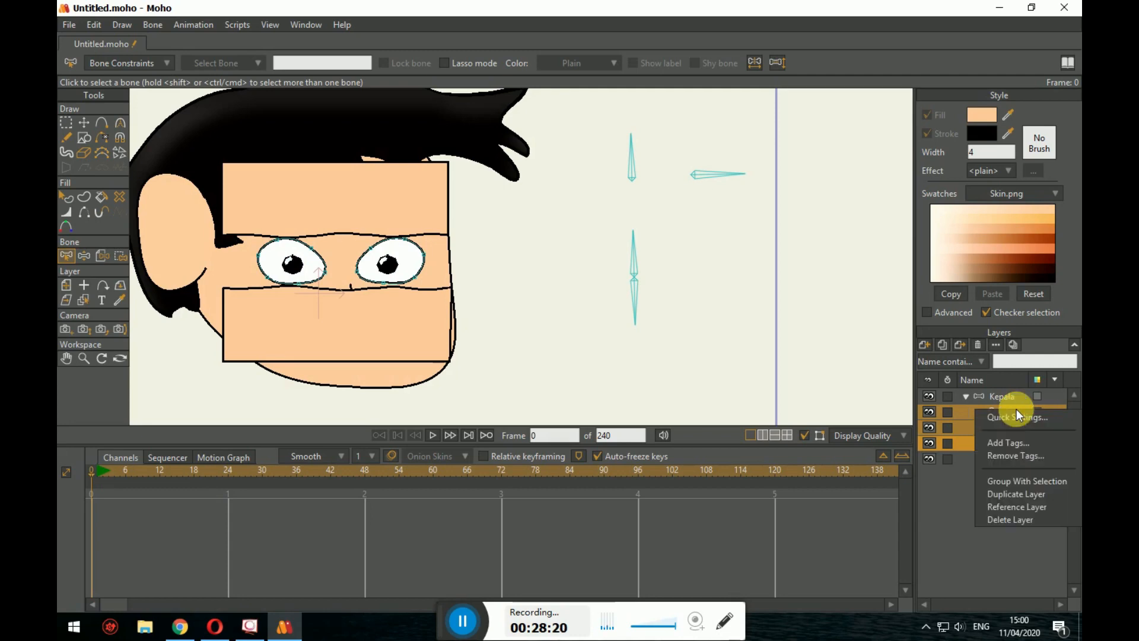
click(1027, 479)
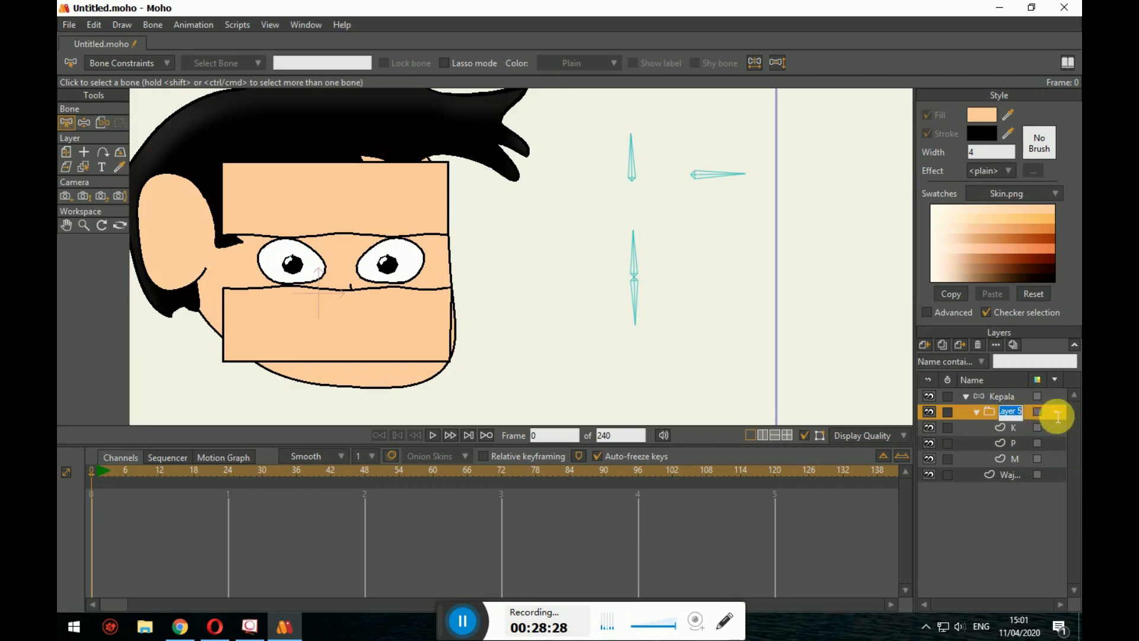
text(Mata)
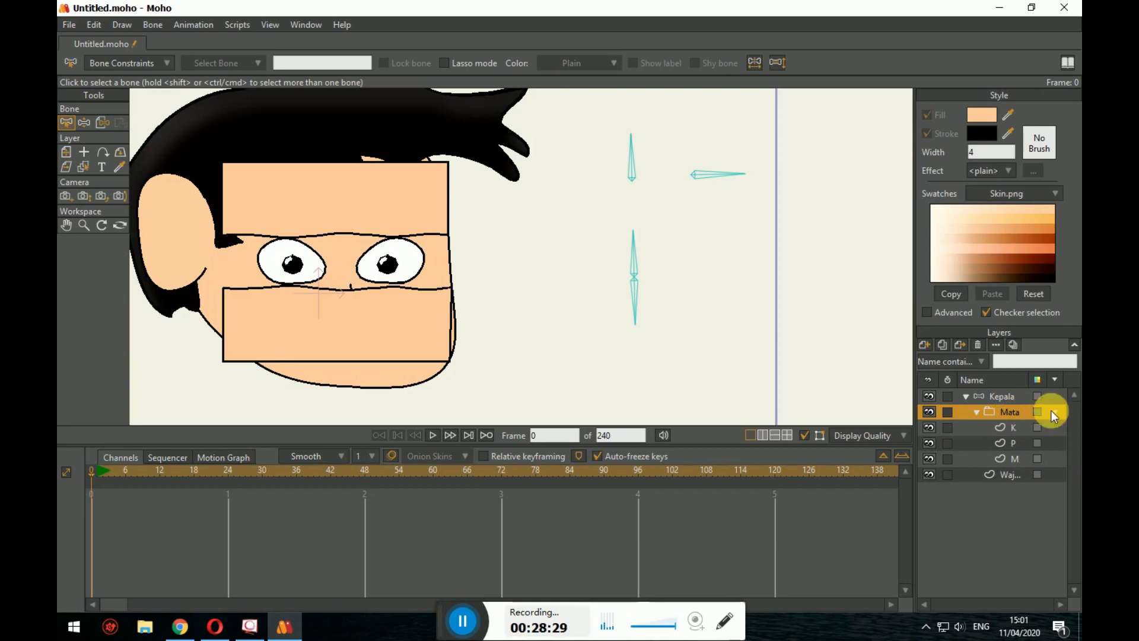
Step: Set the Mata group's mask to Hide all in its layer settings
double_click(1015, 410)
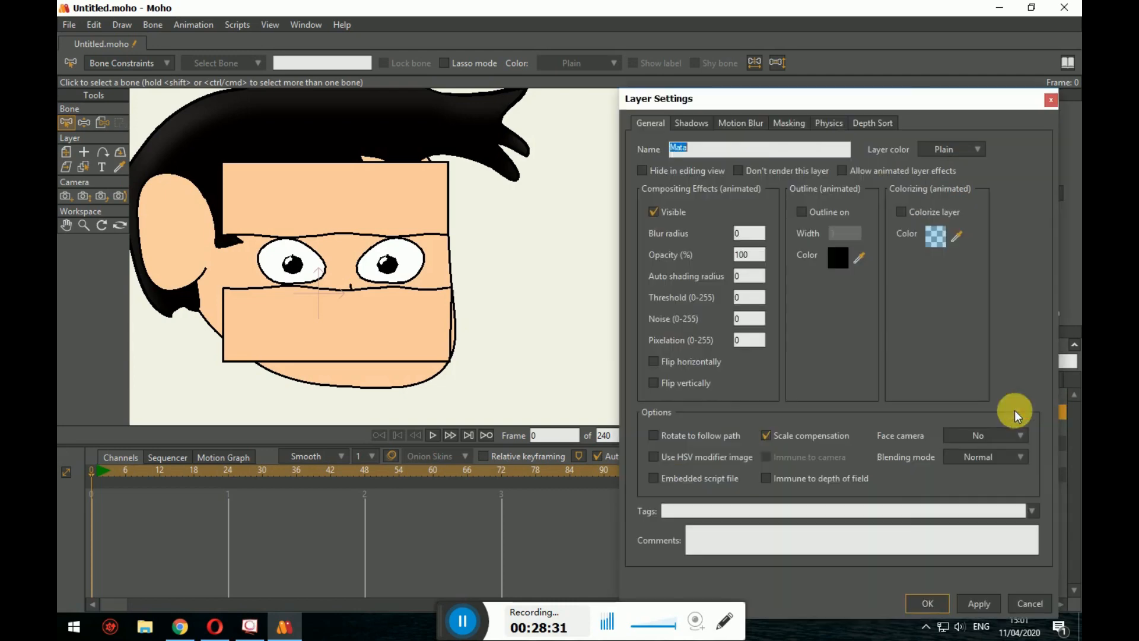
click(789, 124)
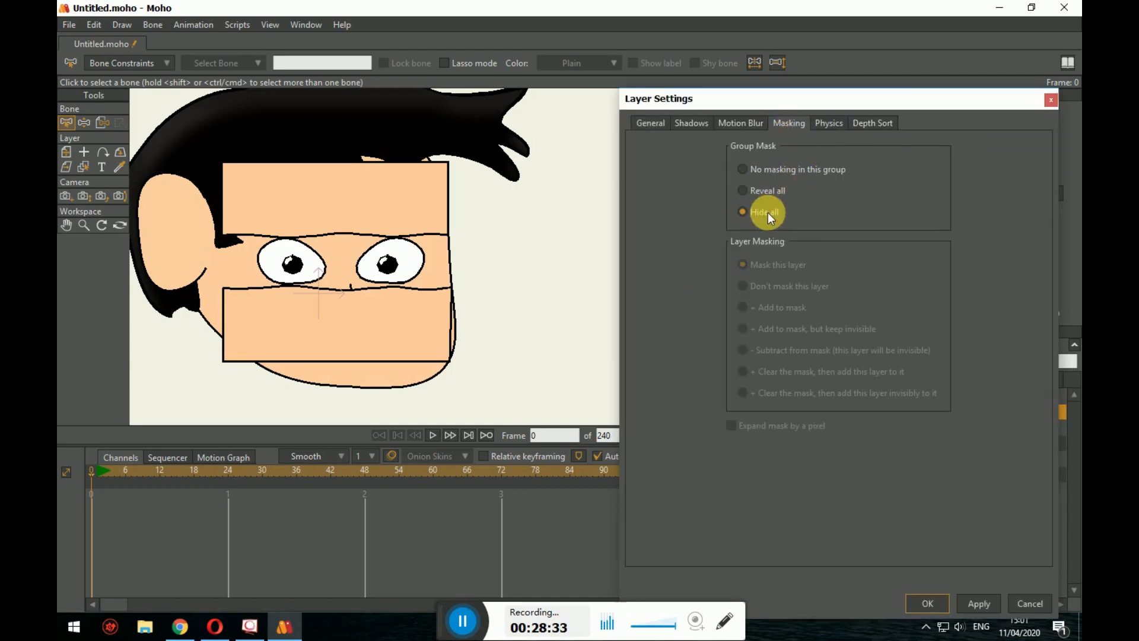
click(929, 605)
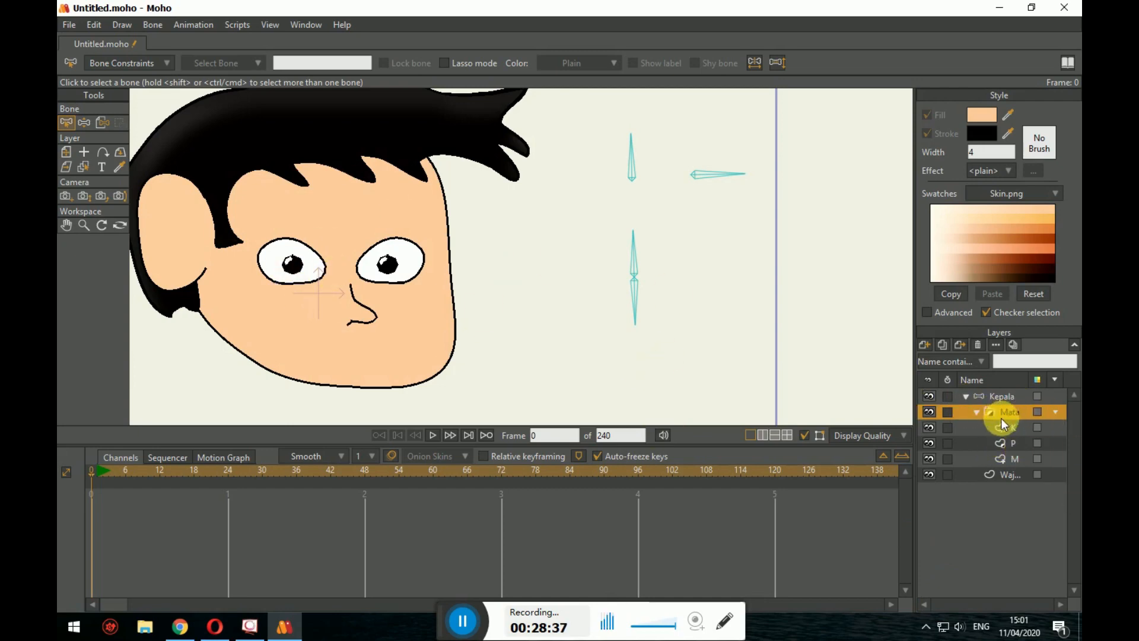
click(1027, 431)
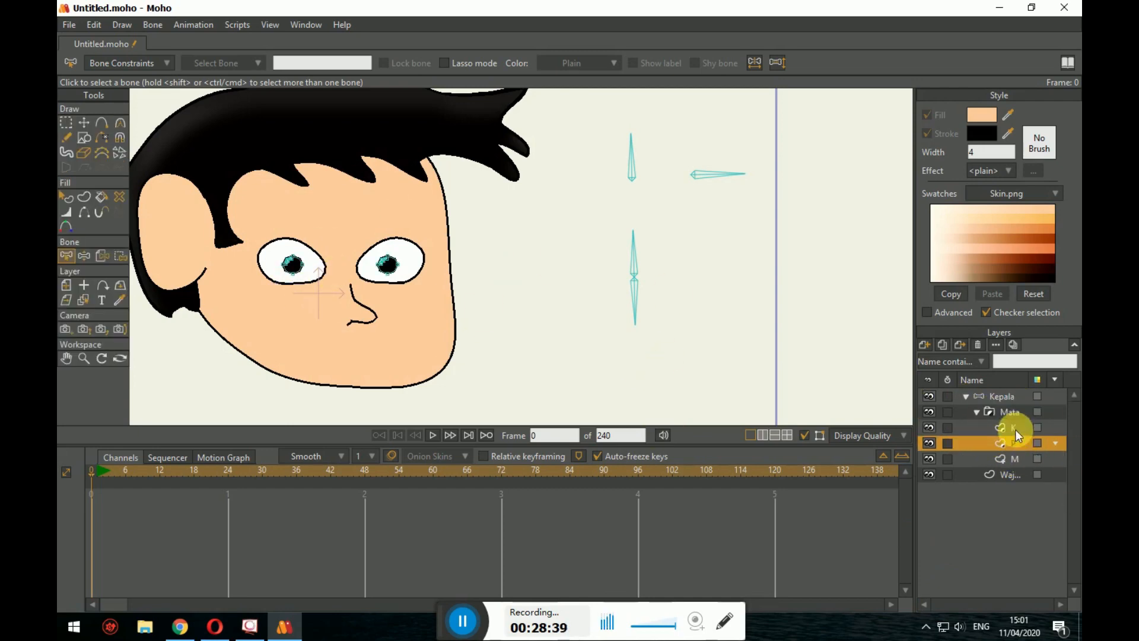
click(1018, 460)
click(1016, 442)
click(1016, 433)
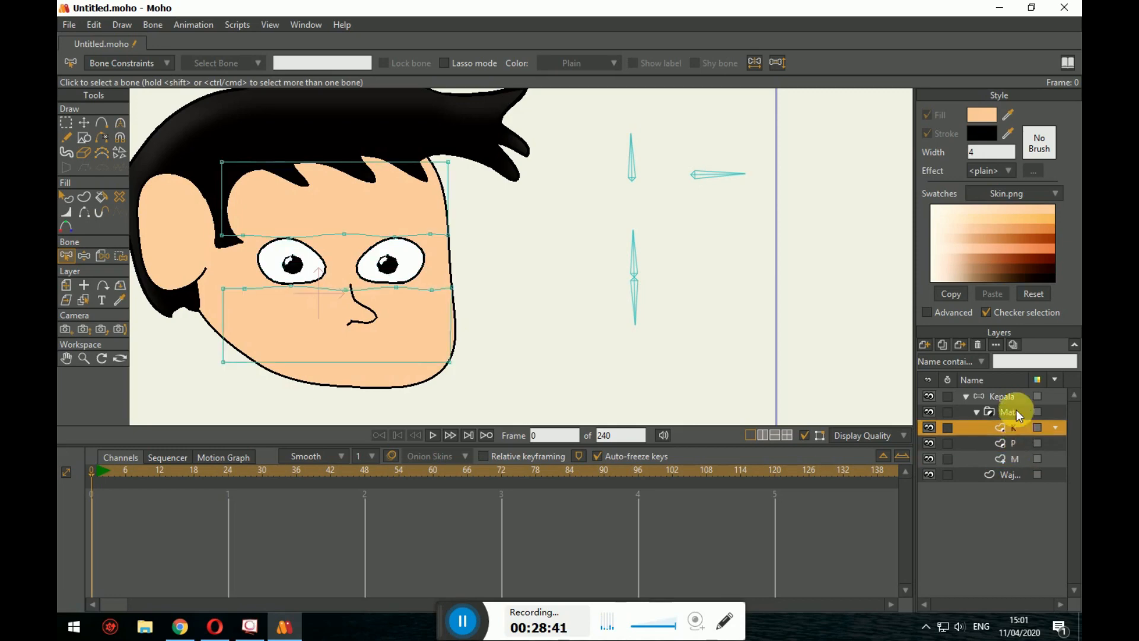
click(1016, 411)
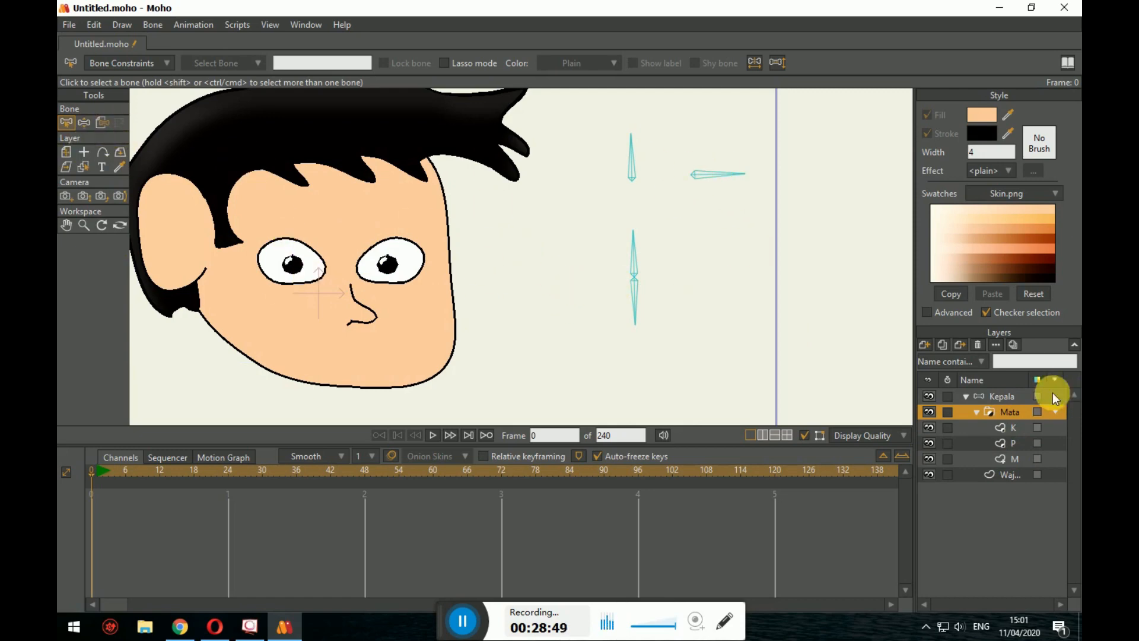
Step: Select the Kepala layer and test the masked eyelids by swinging both eyelid bones with Manipulate Bones
click(1007, 397)
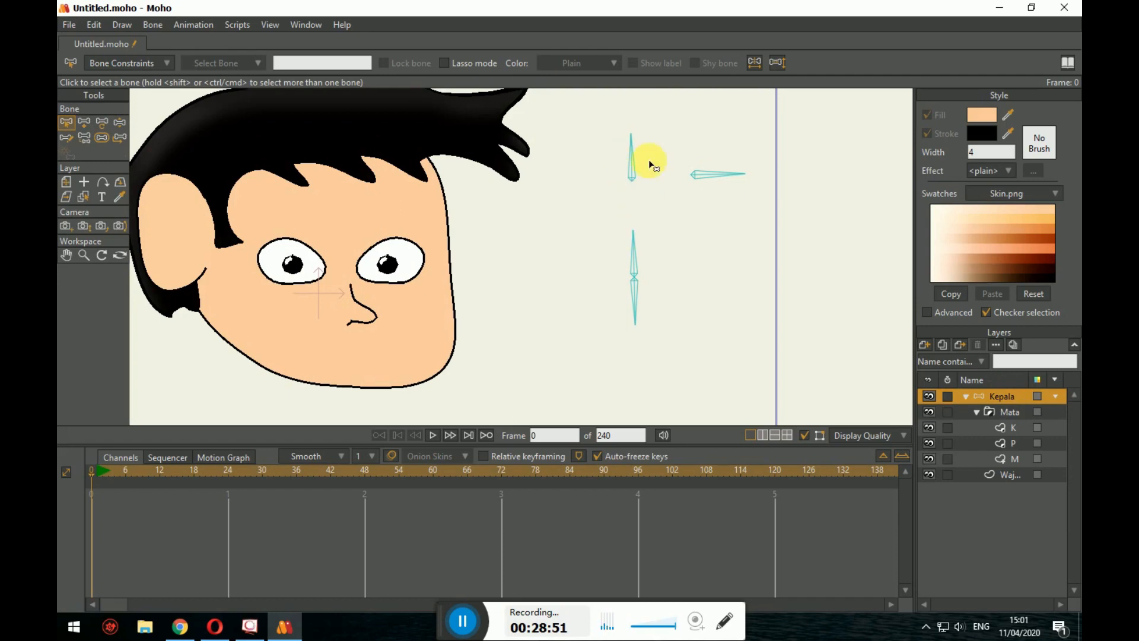
click(634, 249)
click(120, 122)
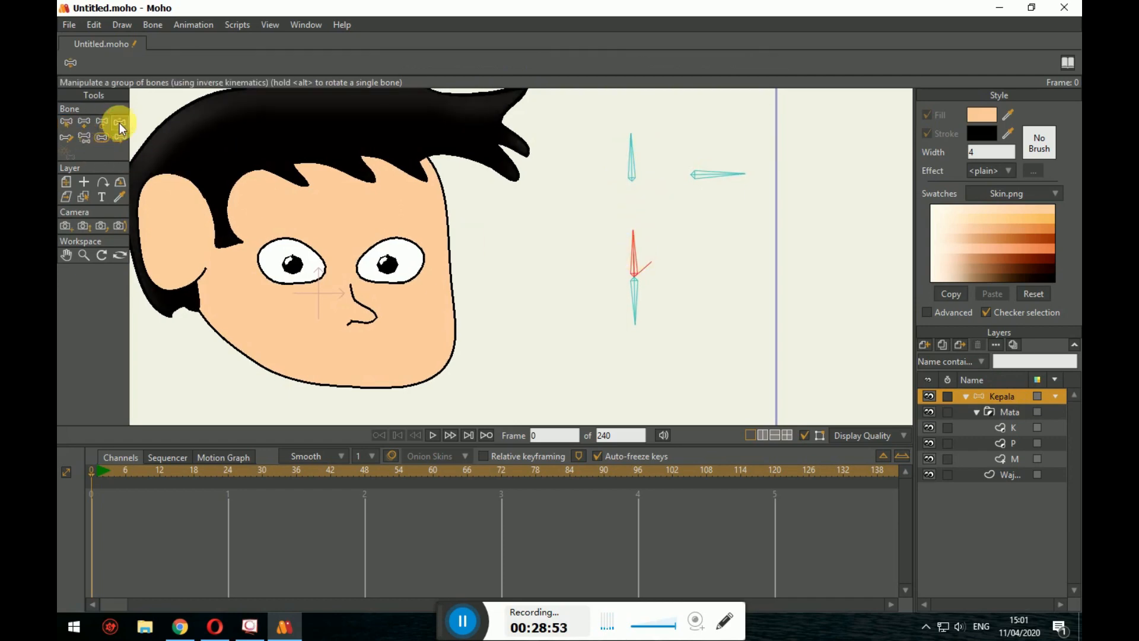
drag(633, 258, 685, 252)
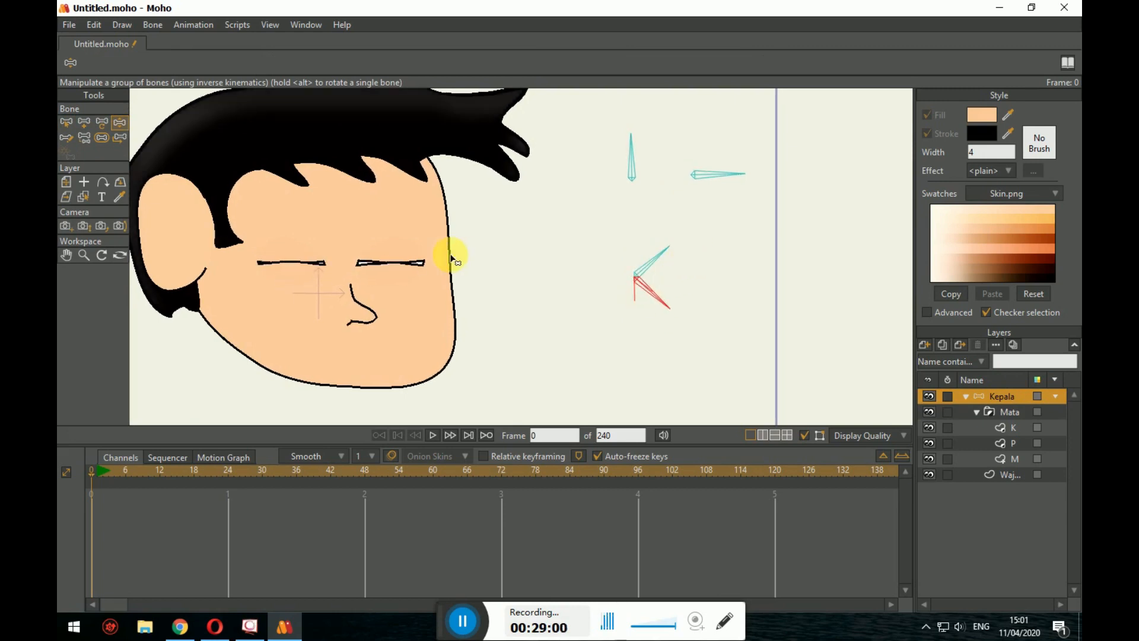
drag(663, 302, 673, 282)
Step: Raise the points along the lower eyelid's upper edge, placing the middle point at Y 0.0205 and the left end at Y 0.0223
click(1018, 428)
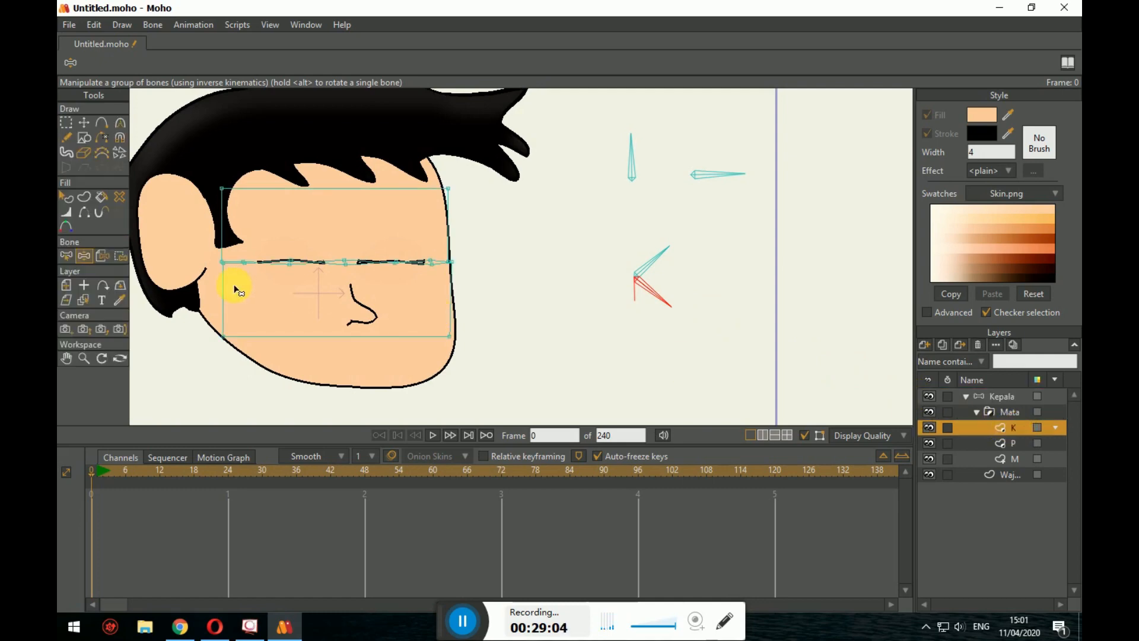
scroll(370, 278, up, 5)
drag(372, 278, 437, 298)
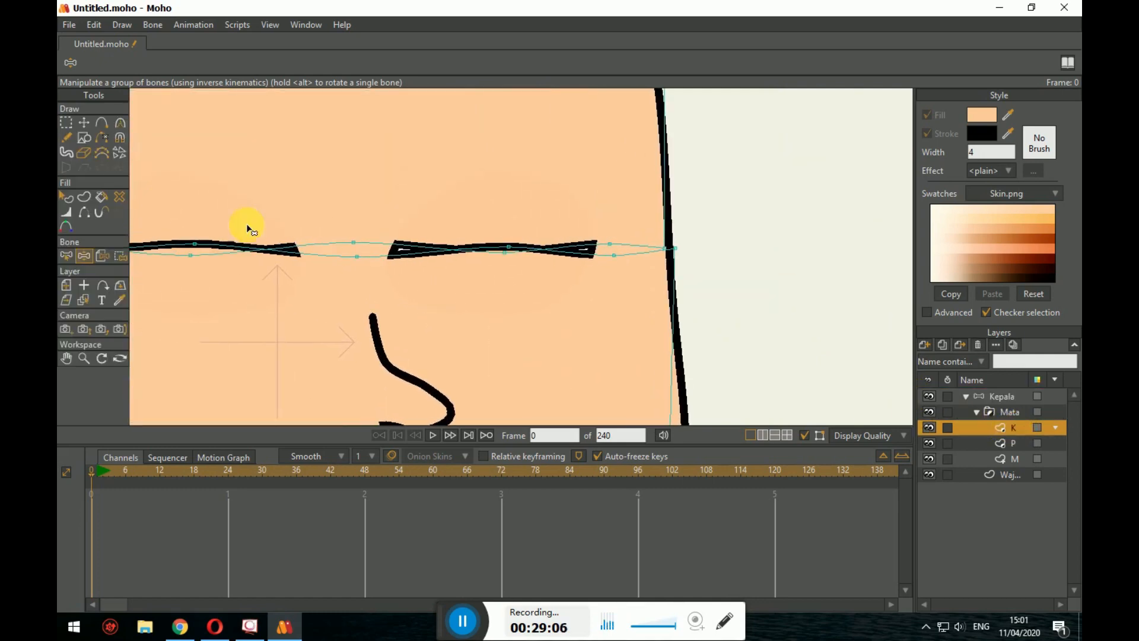
click(85, 123)
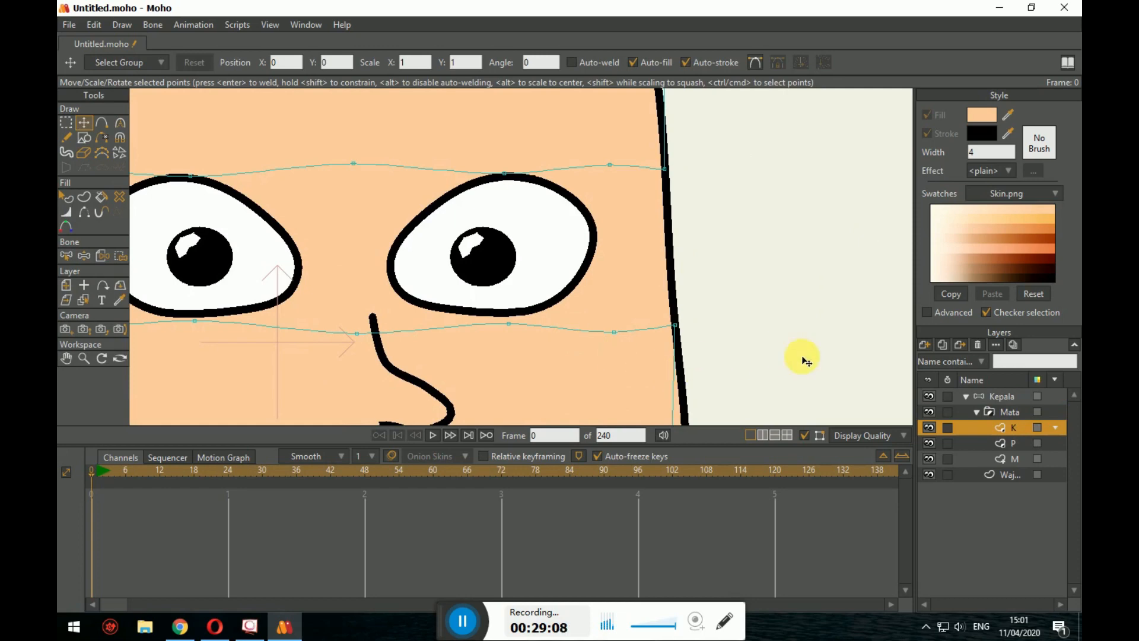
click(676, 323)
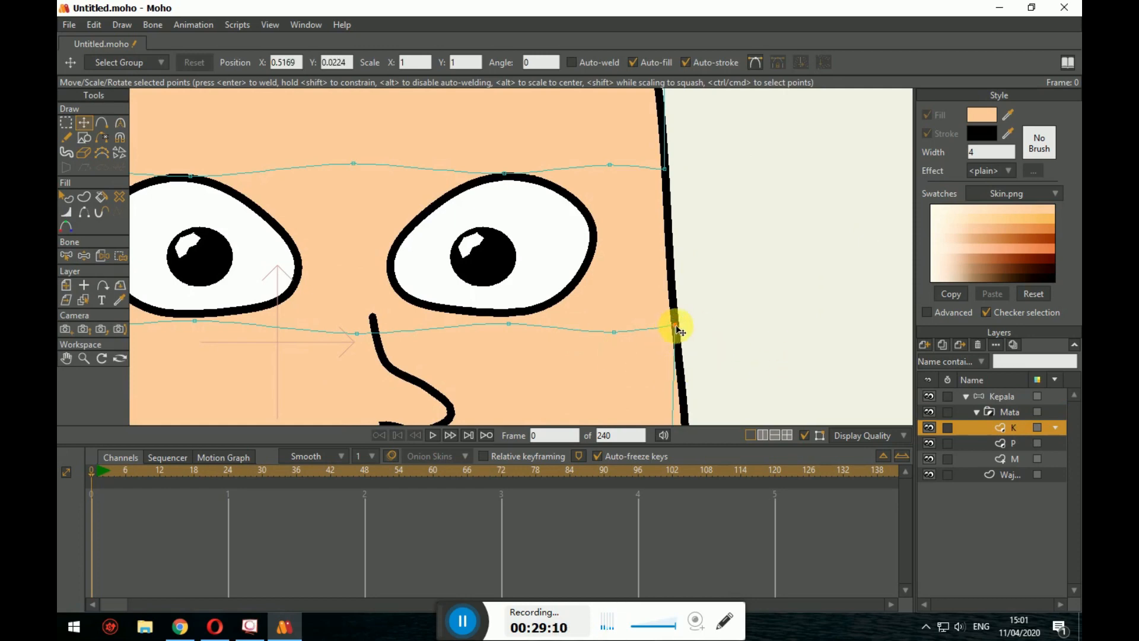
click(618, 325)
drag(357, 333, 626, 315)
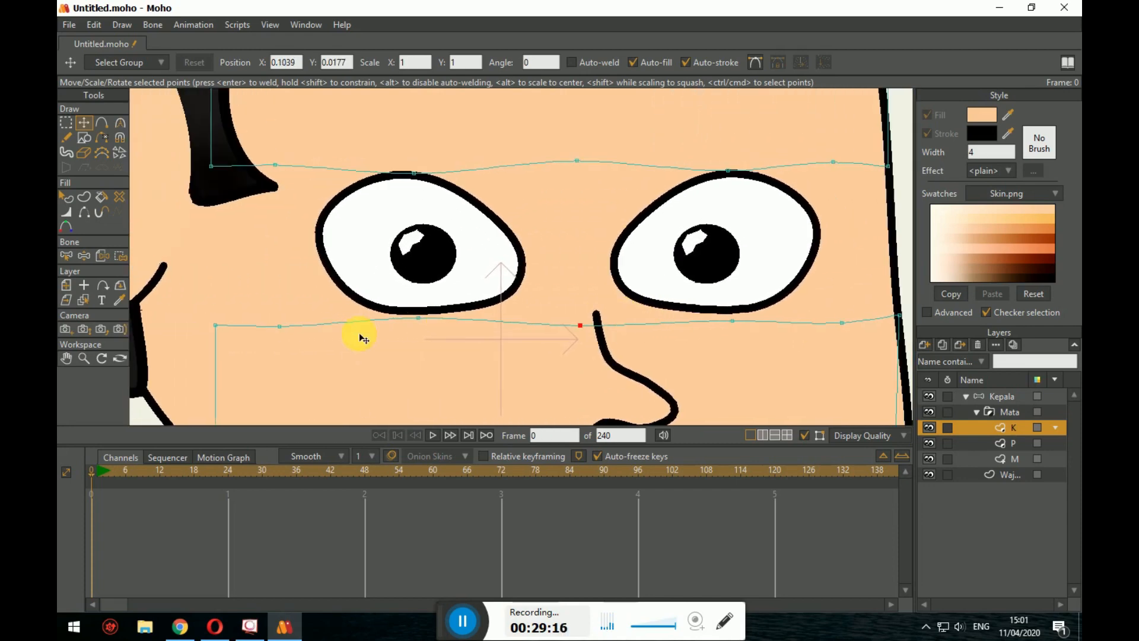
drag(276, 324, 214, 322)
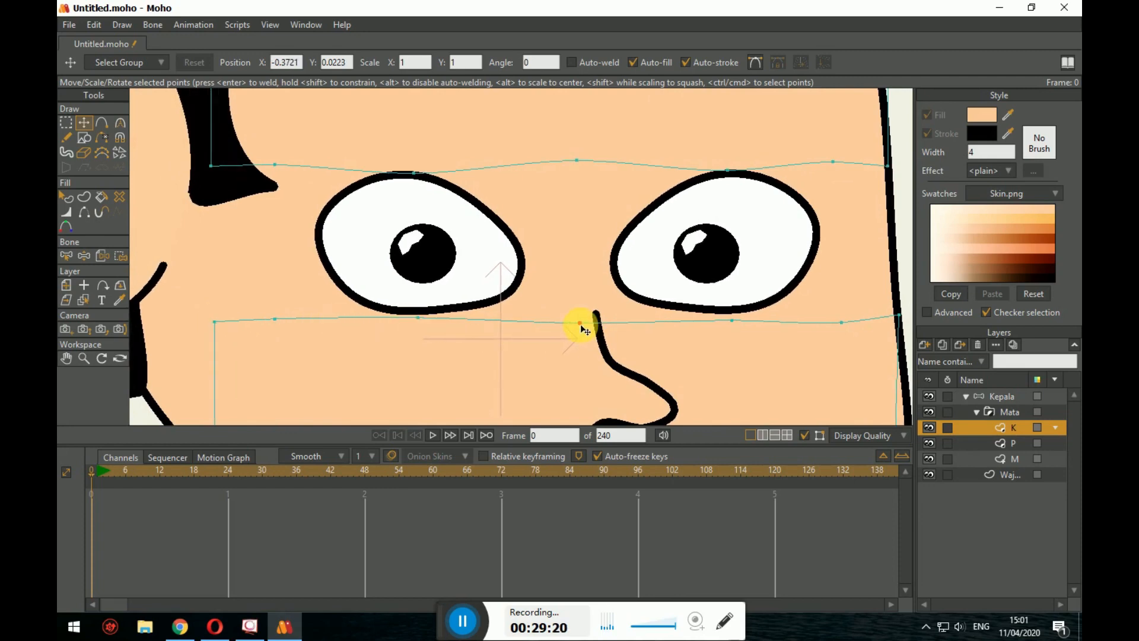
drag(580, 326, 581, 322)
scroll(662, 319, down, 1)
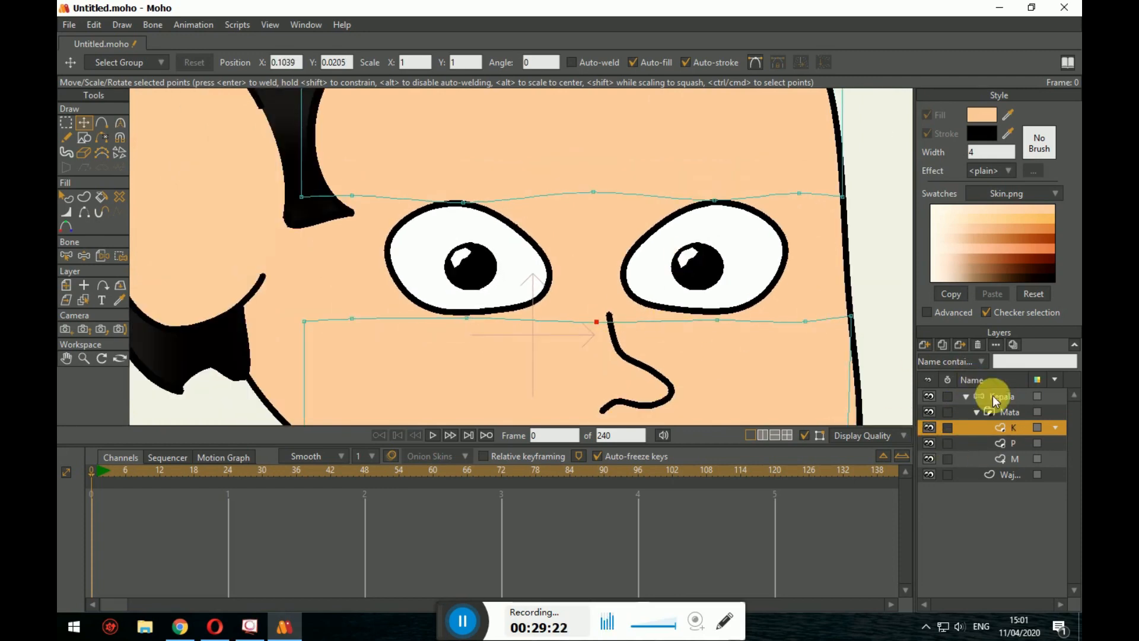
Step: Return to the Kepala layer and swing the eyelid bones with Manipulate Bones to check how the reshaped lower eyelid closes
click(1000, 395)
click(84, 122)
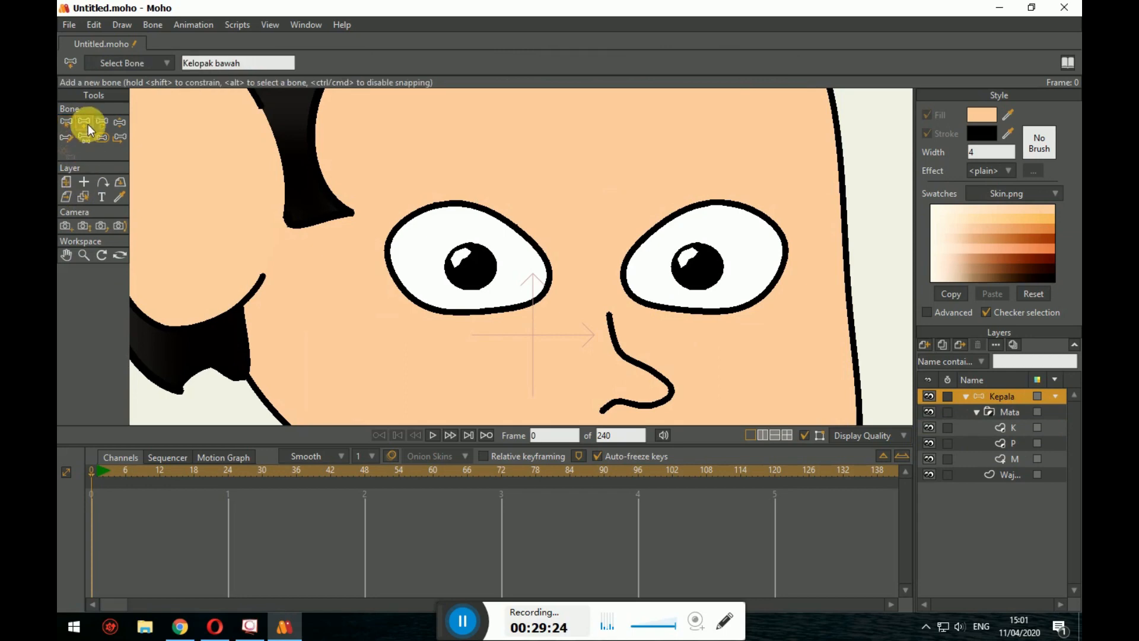
scroll(593, 318, down, 3)
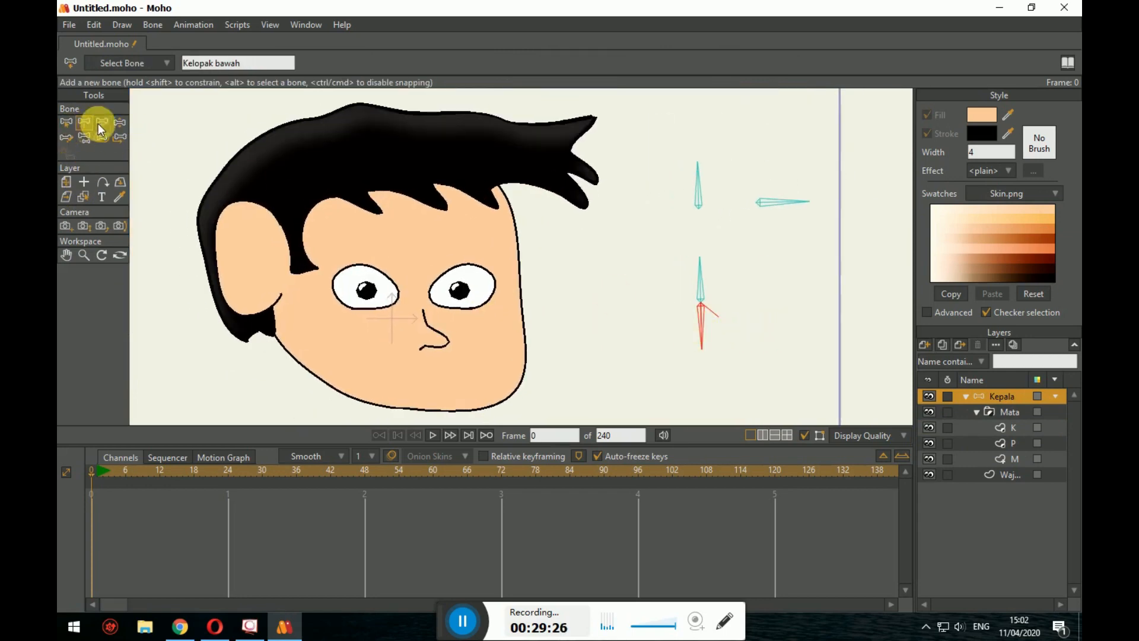
click(119, 122)
mouse_move(726, 343)
mouse_down()
mouse_move(719, 320)
mouse_move(758, 295)
mouse_move(694, 279)
mouse_move(738, 331)
mouse_up()
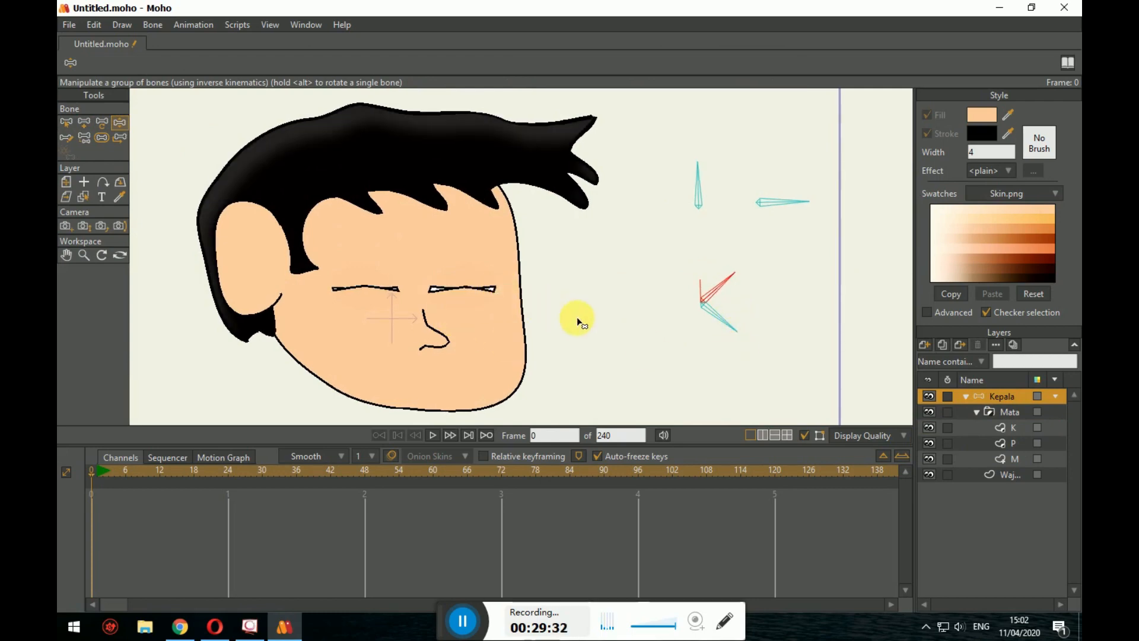
drag(733, 276, 640, 301)
scroll(699, 341, up, 2)
scroll(700, 341, down, 1)
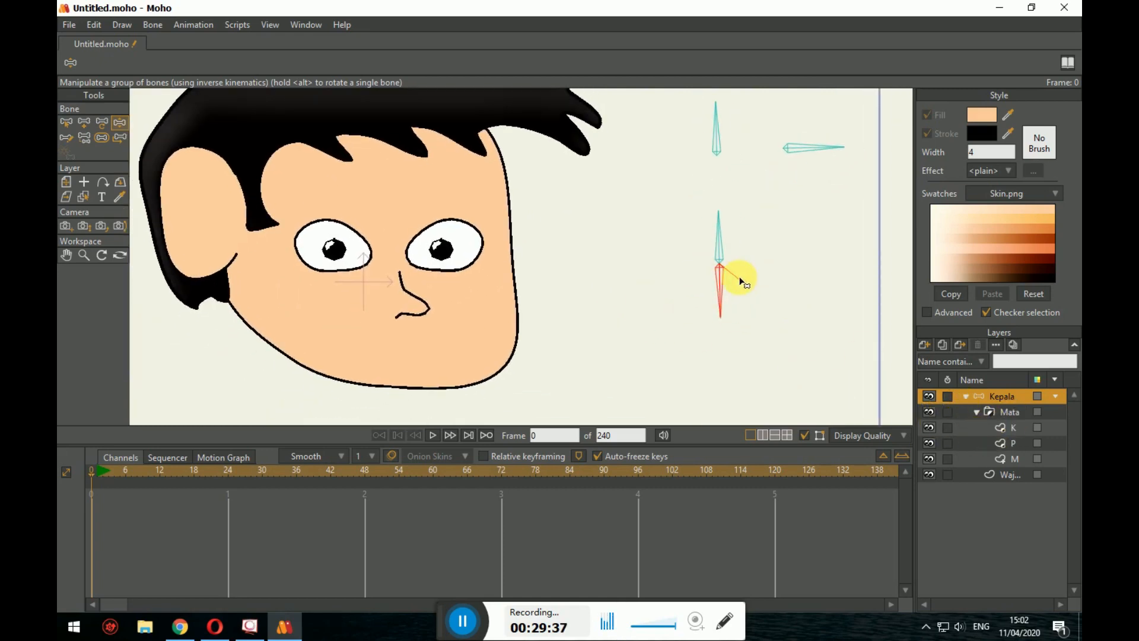
Step: Swing the two pupil bones together with the eyelid bones to check the combined eye movement
drag(741, 279, 736, 268)
drag(814, 149, 793, 215)
drag(716, 127, 692, 127)
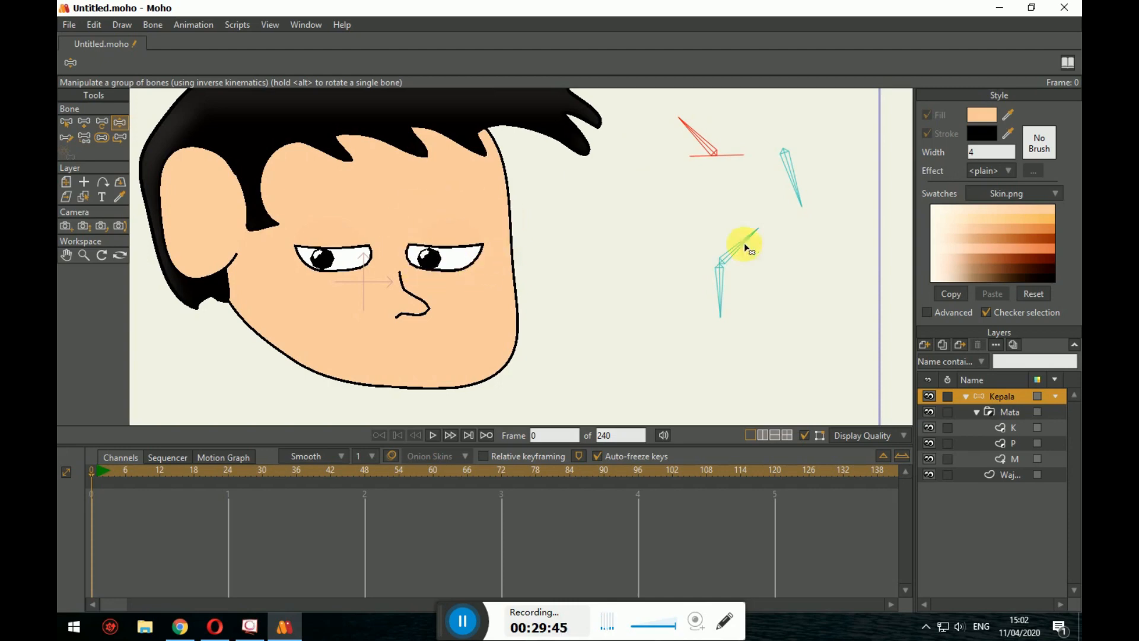
mouse_move(746, 291)
mouse_down()
mouse_move(752, 264)
mouse_move(735, 295)
mouse_move(759, 298)
mouse_up()
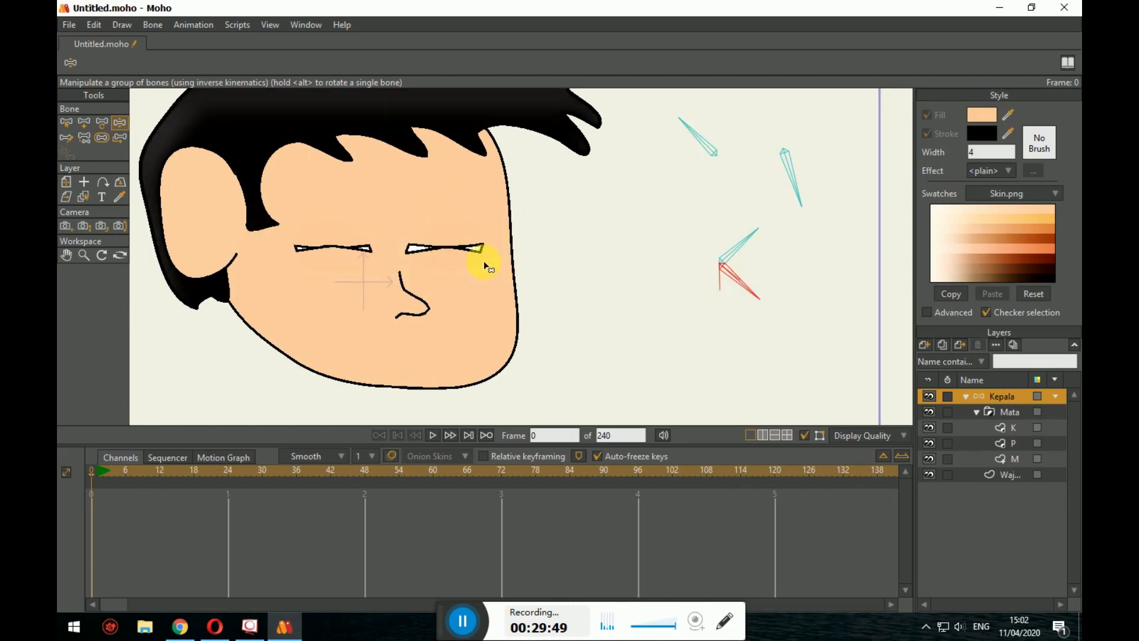
drag(705, 291, 742, 255)
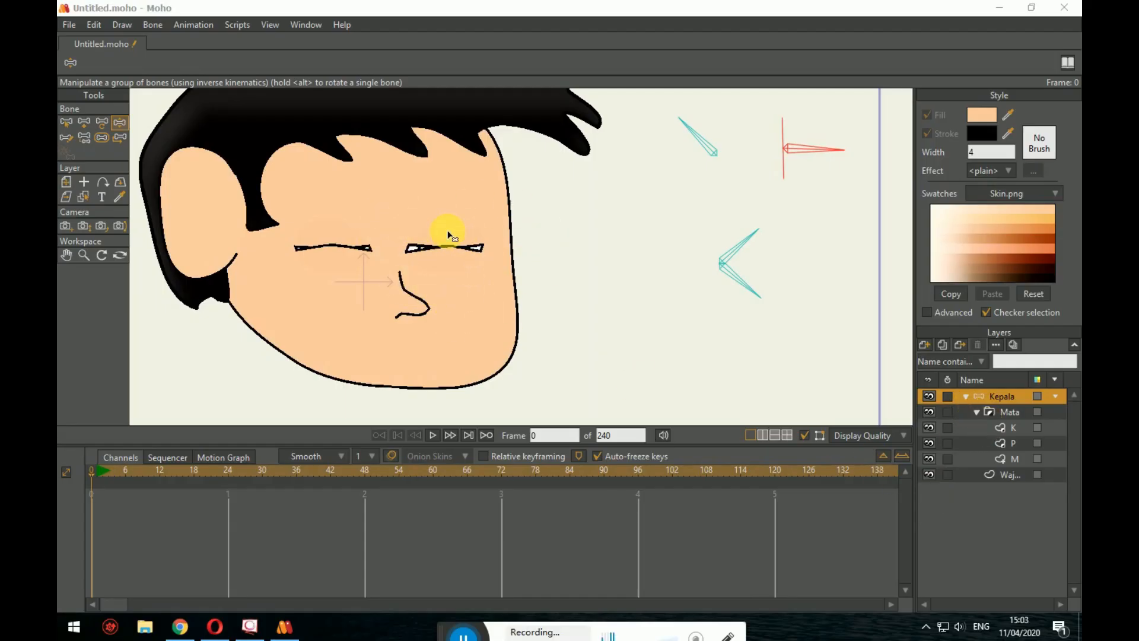
Step: Turn on Exclude strokes in the masking settings of the eye layer M
click(1018, 458)
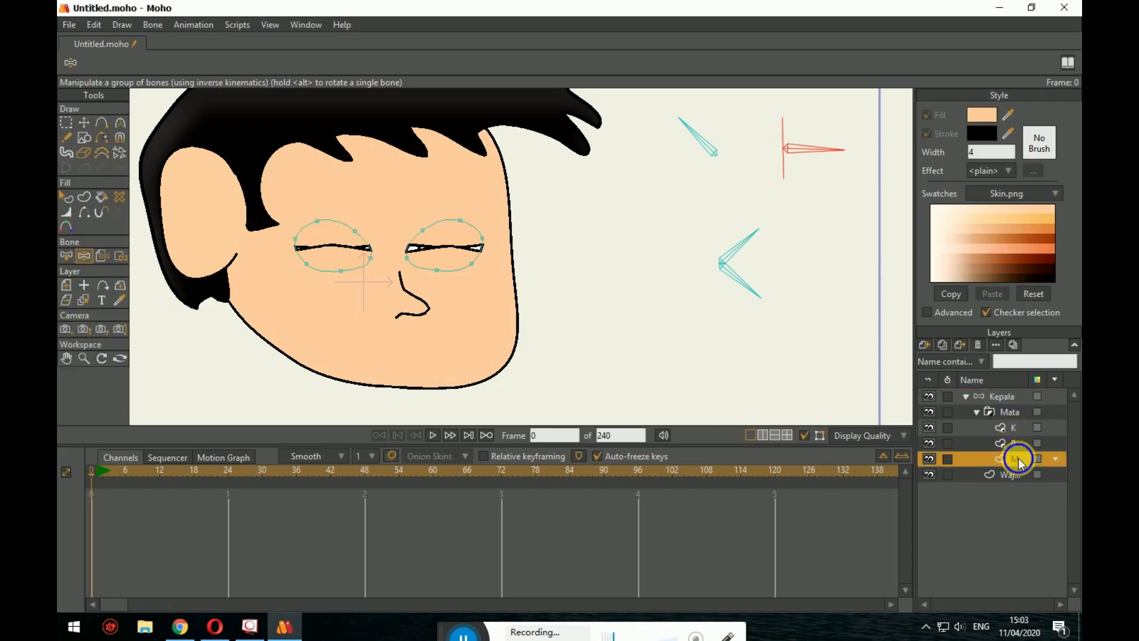
right_click(1018, 458)
click(886, 340)
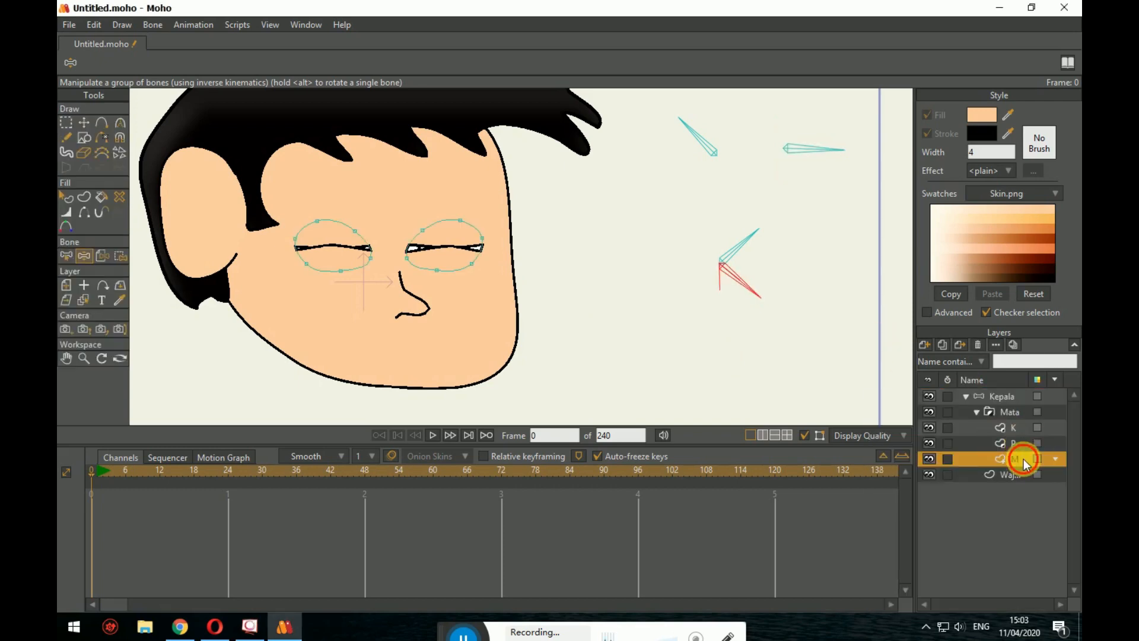
double_click(1018, 459)
click(787, 124)
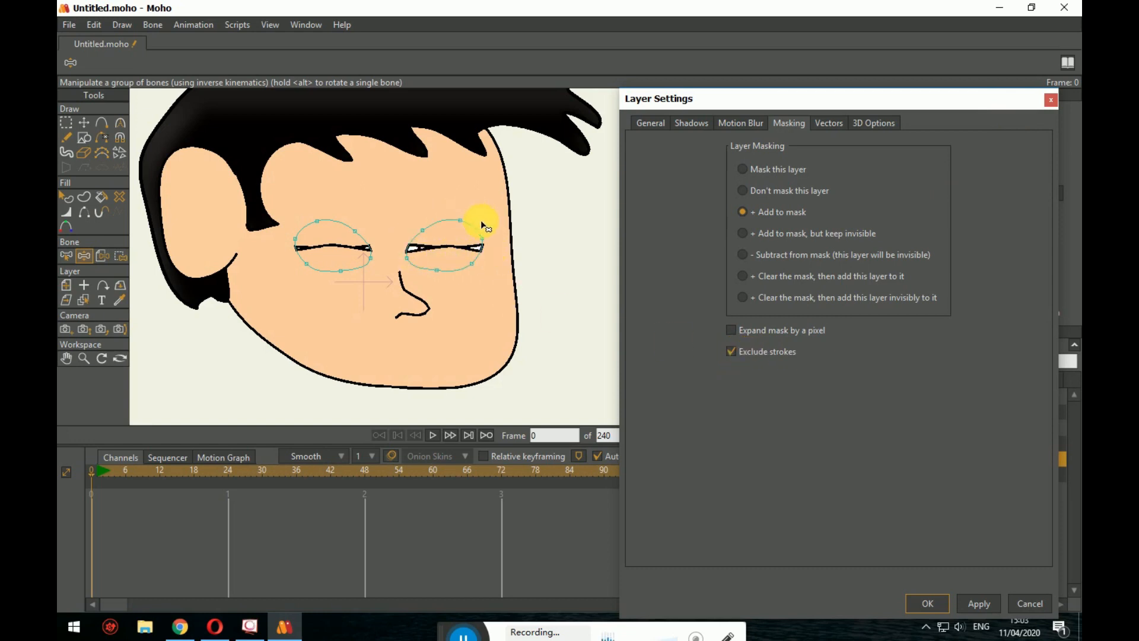
click(929, 602)
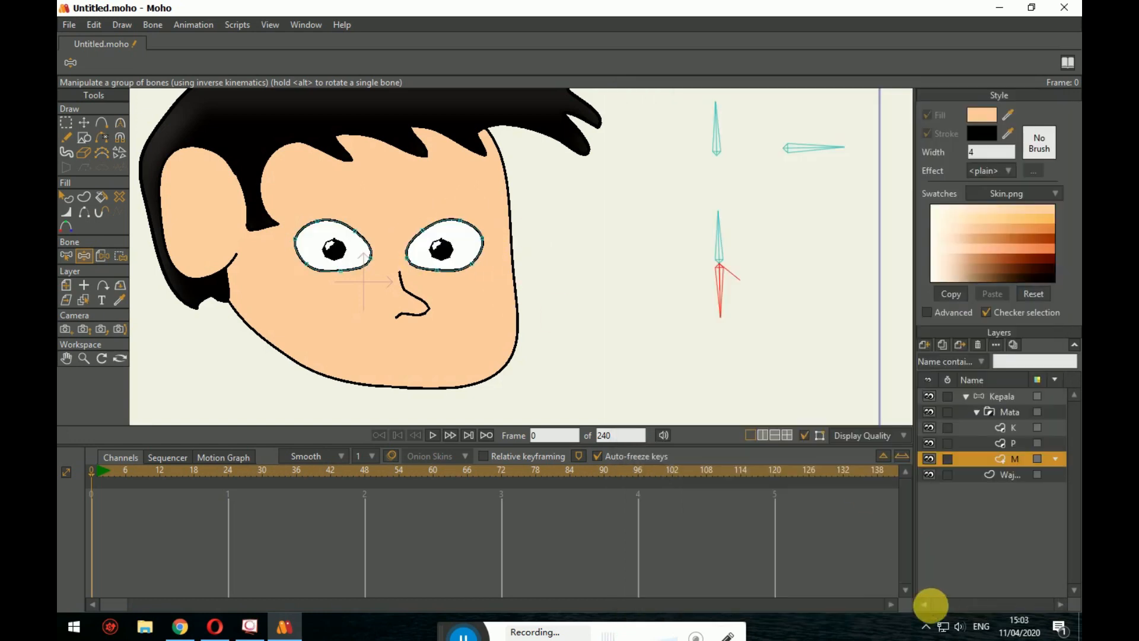
Step: Return to the Kepala layer and swing both eyelid bones with Manipulate Bones to check the eye outlines with strokes excluded
click(718, 144)
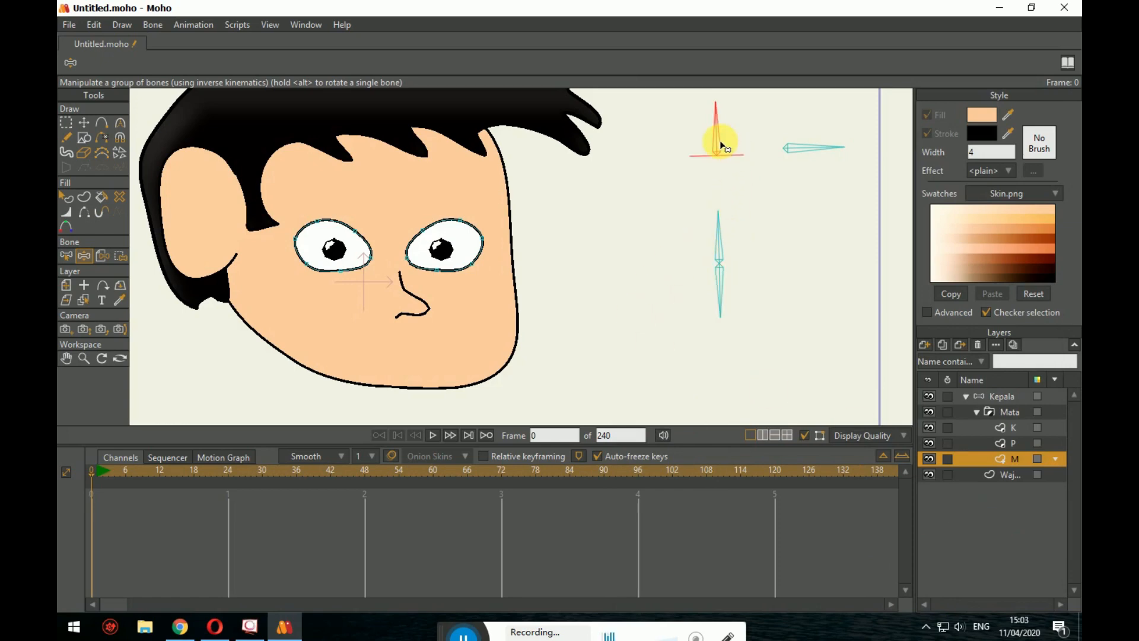
click(1002, 396)
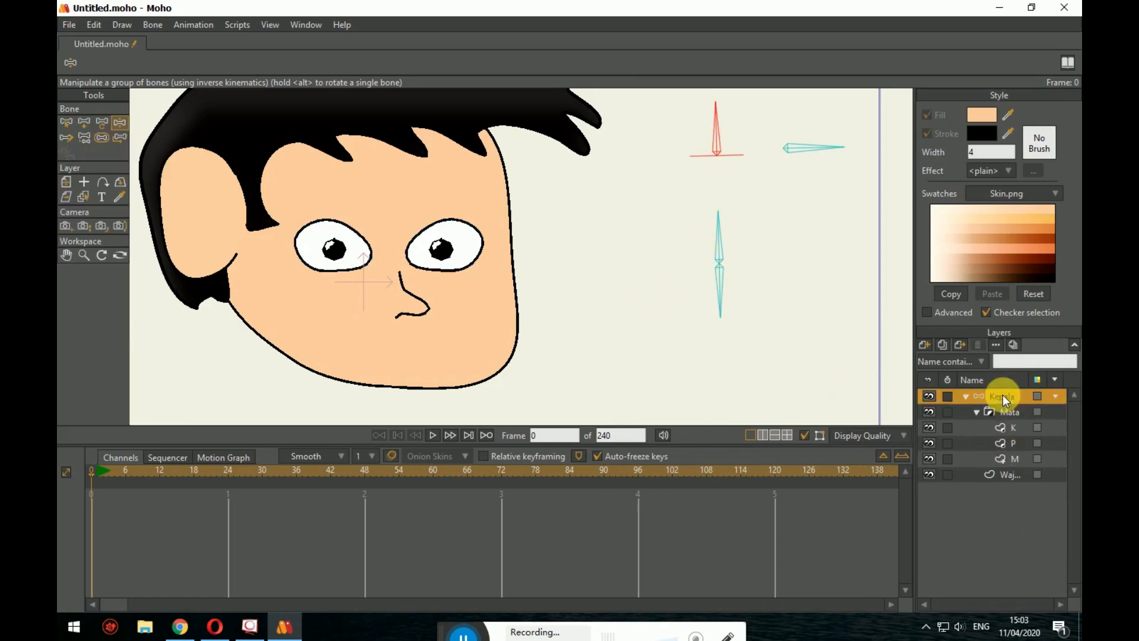
click(718, 236)
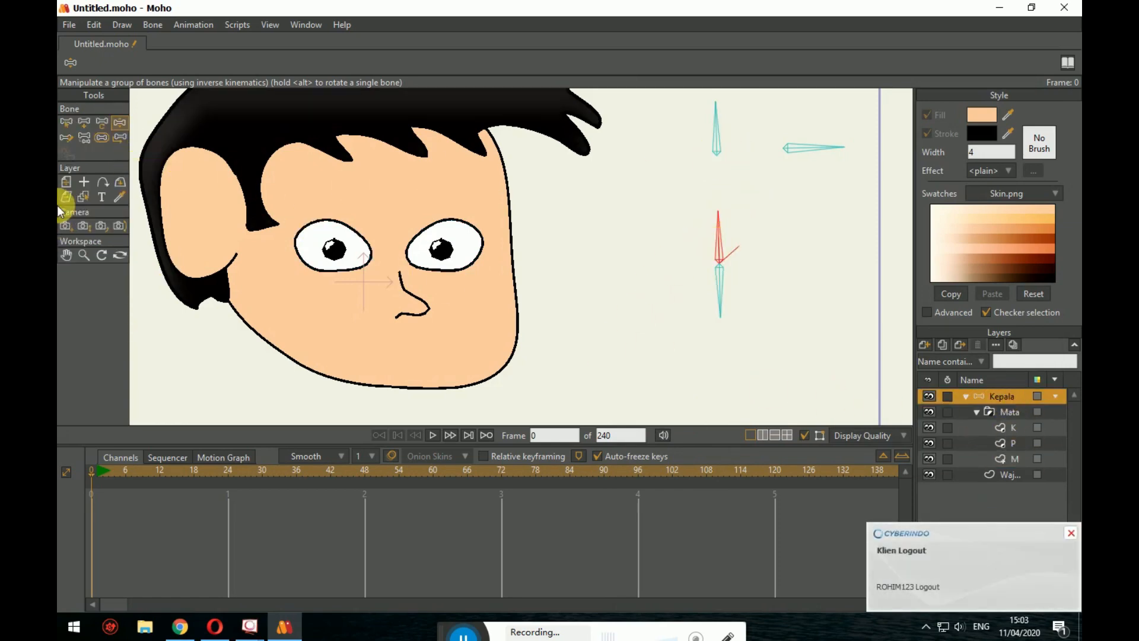
drag(723, 233, 580, 242)
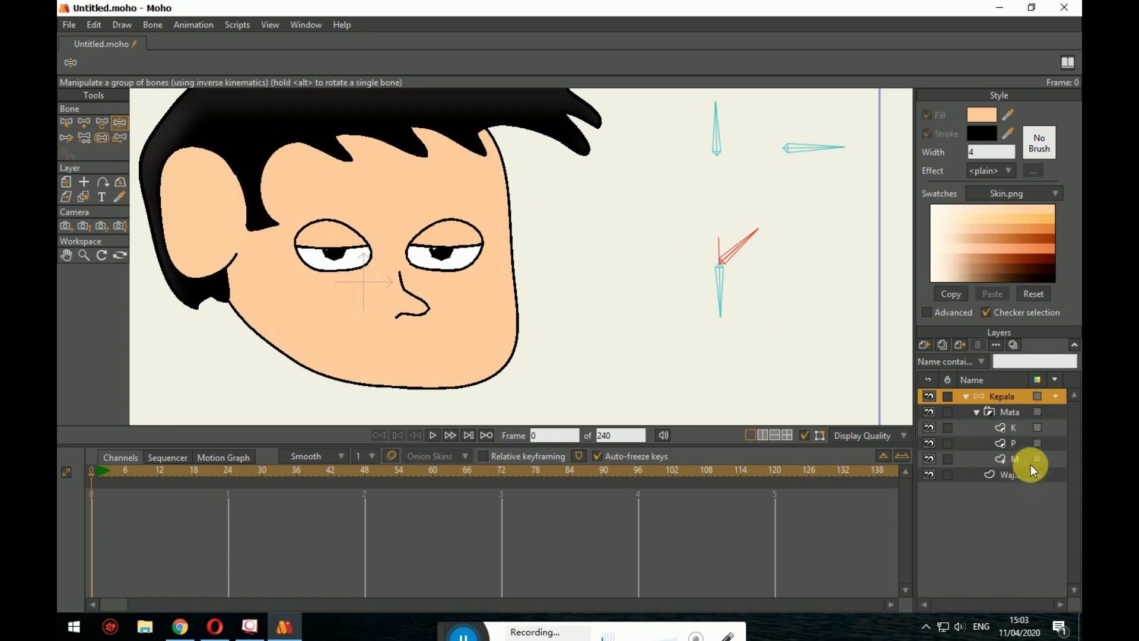
drag(721, 304, 755, 270)
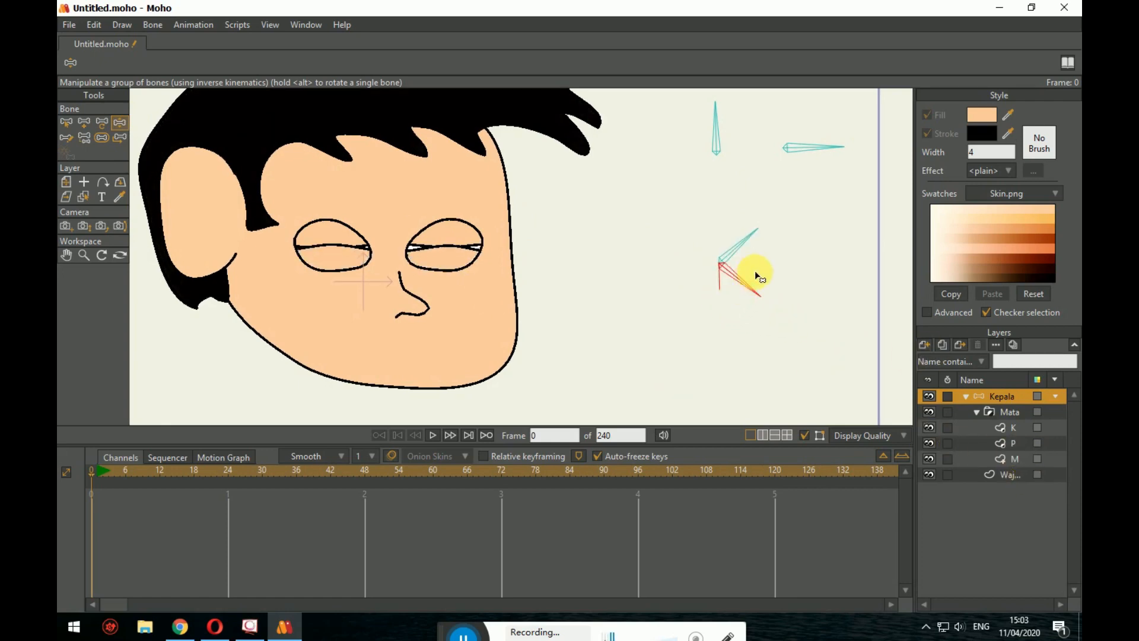
Step: Turn off Exclude strokes in the masking settings of the eye layer M
double_click(1017, 461)
click(779, 121)
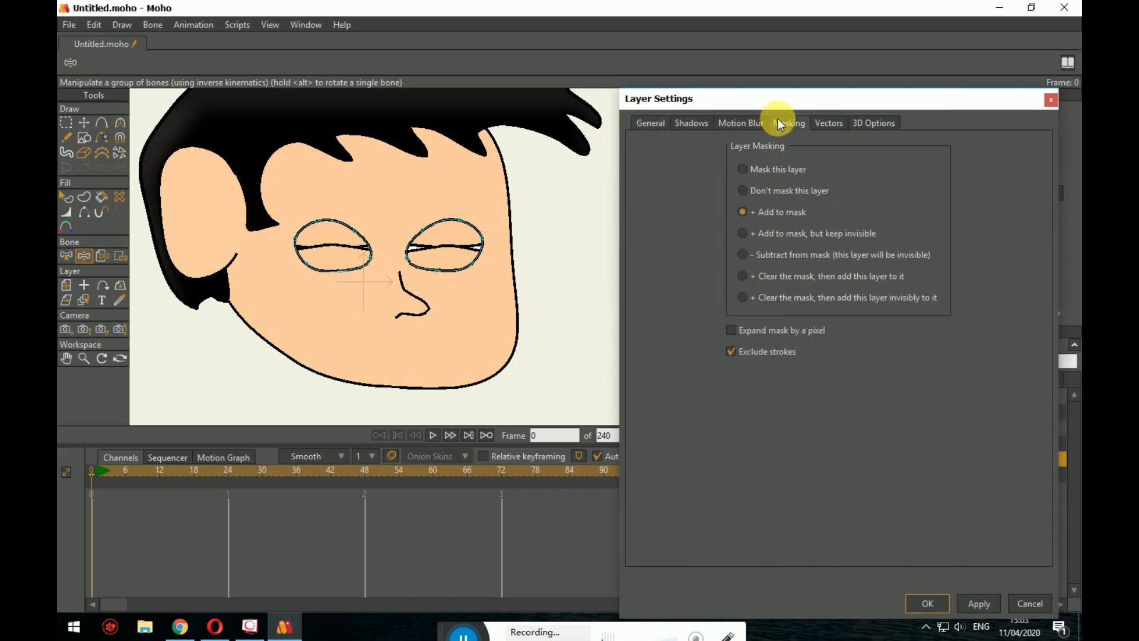
click(778, 350)
click(923, 602)
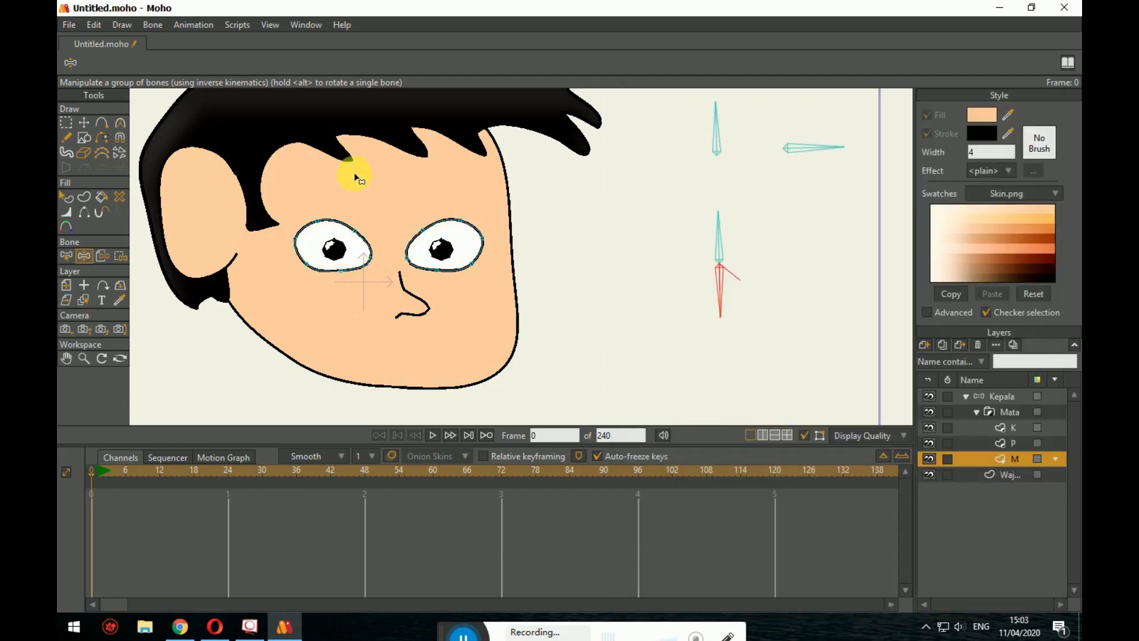
Step: Swing the upper eyelid bone to check the mask, and select the white shape of the eye beside the nose's front on layer M
drag(719, 233, 740, 254)
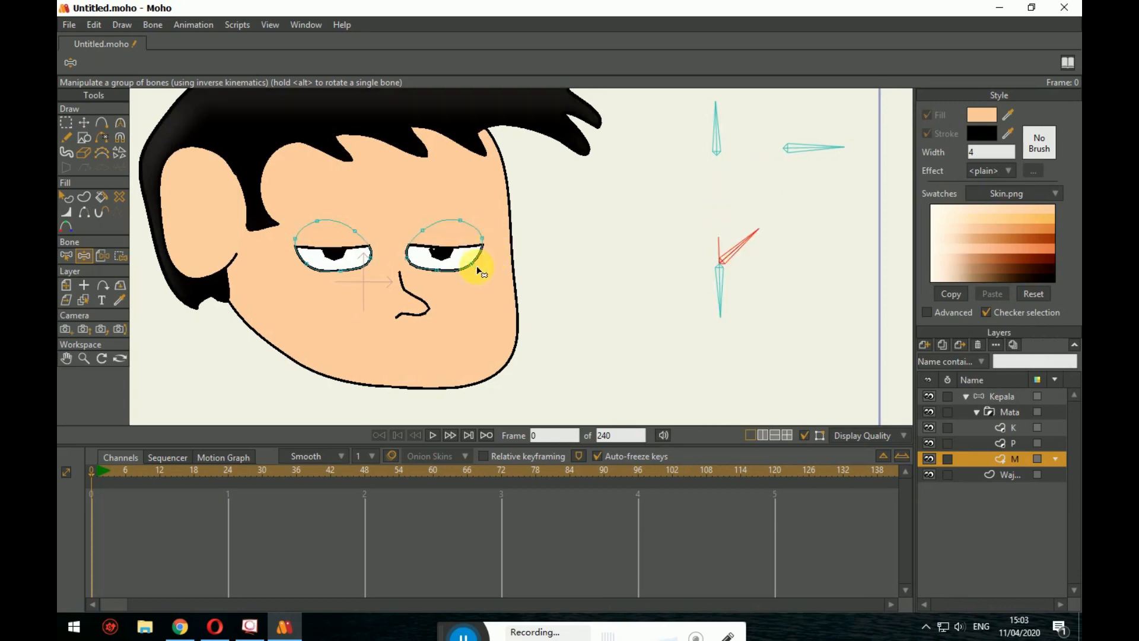
click(69, 196)
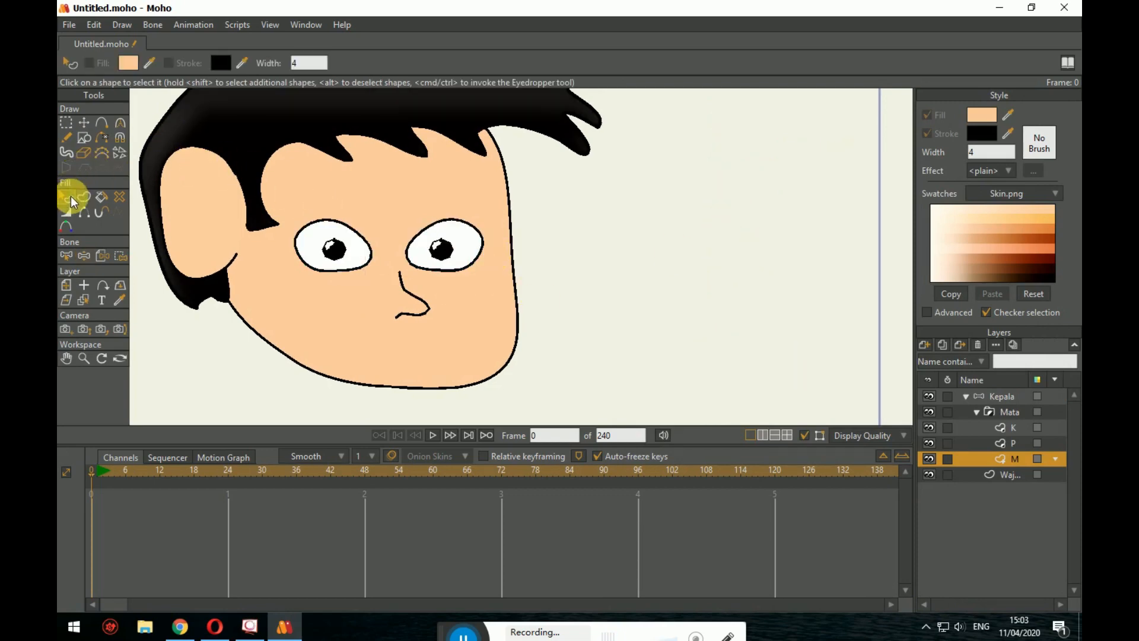
click(469, 257)
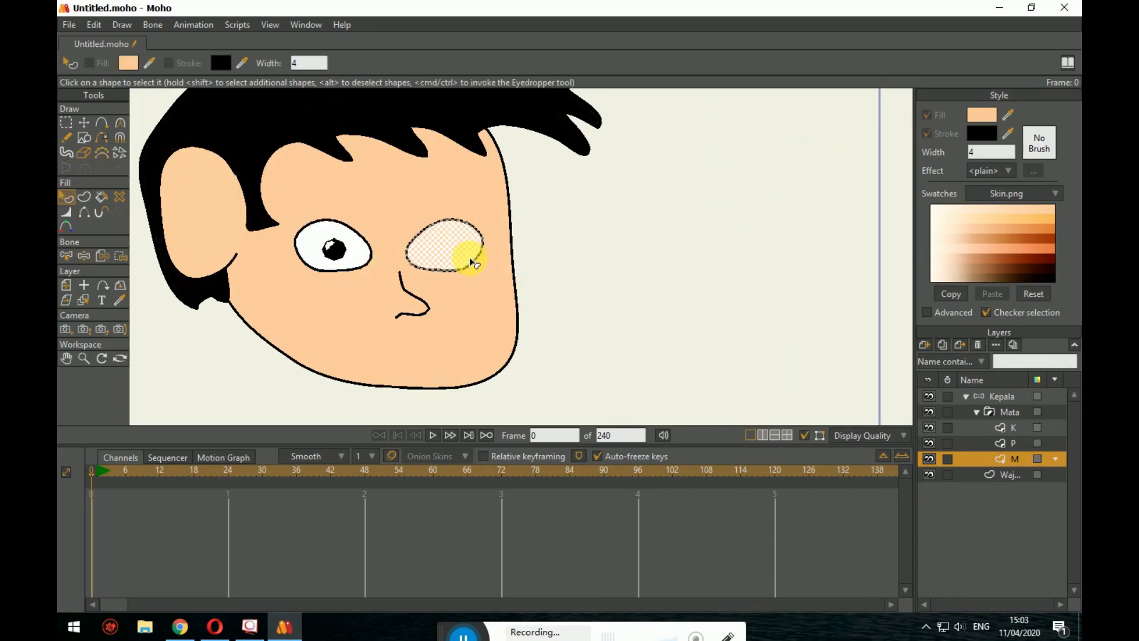
Step: Return to the Kepala layer and swing the upper and lower eyelid bones with Manipulate Bones to check the closed eyes
click(1014, 397)
click(119, 122)
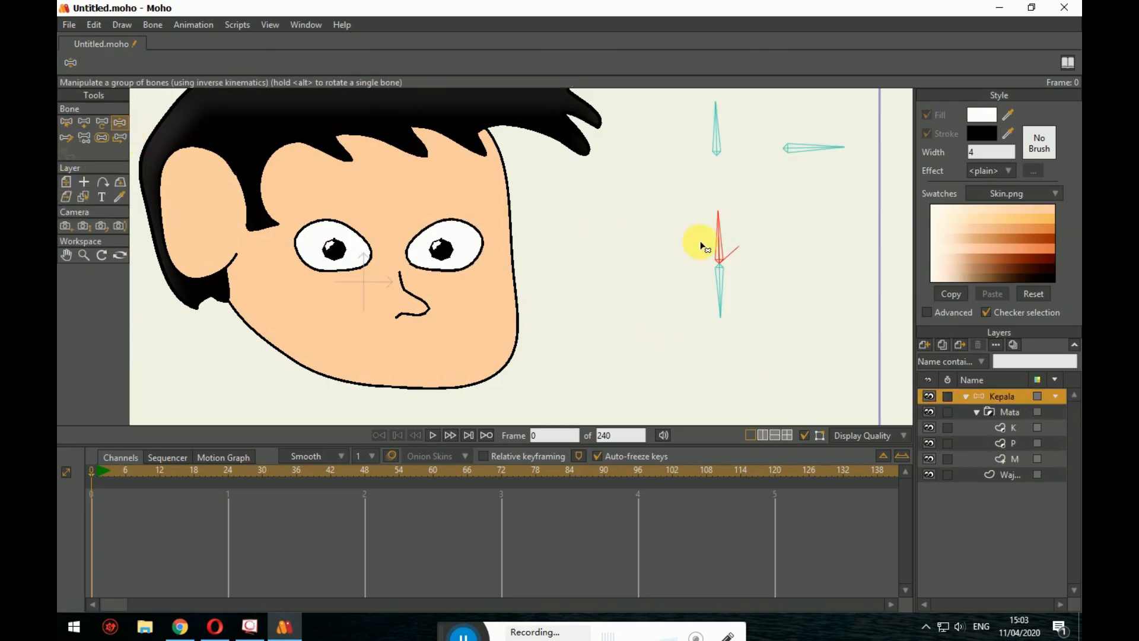
drag(702, 247, 762, 297)
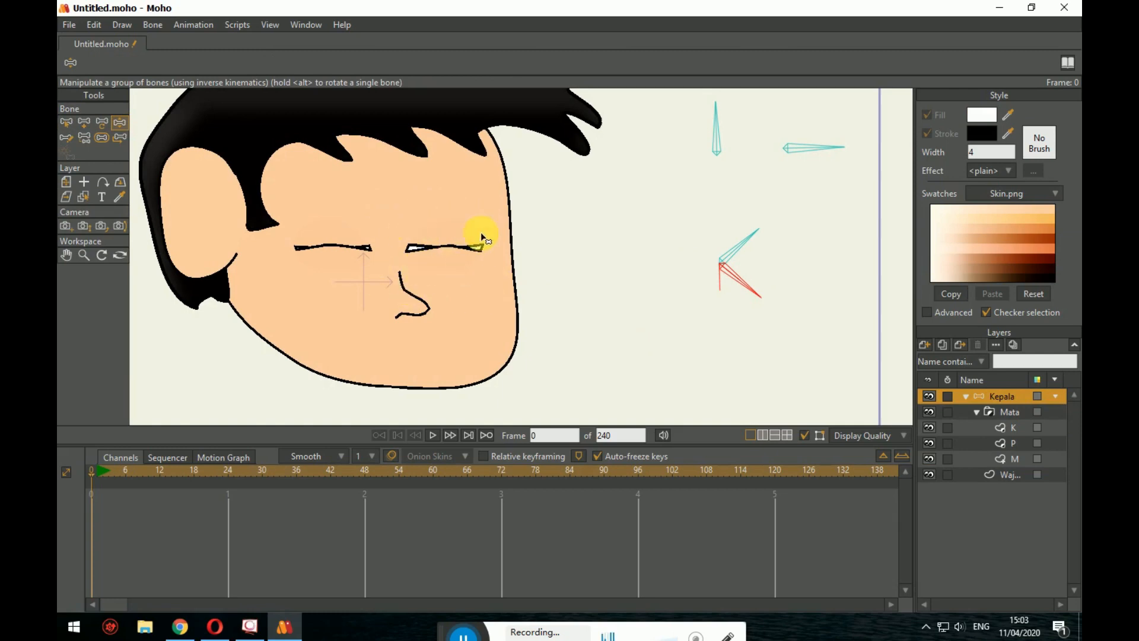
drag(746, 289, 699, 305)
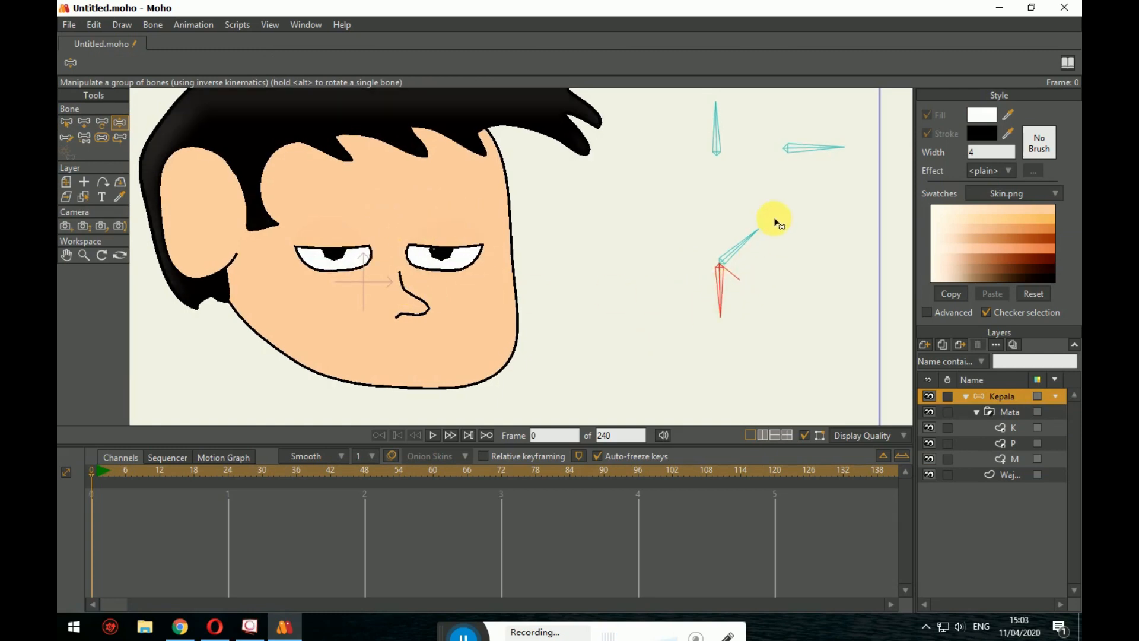
Step: Swing the two pupil bones while the upper eyelids are lowered to check the pupils behind the mask
drag(720, 127, 832, 196)
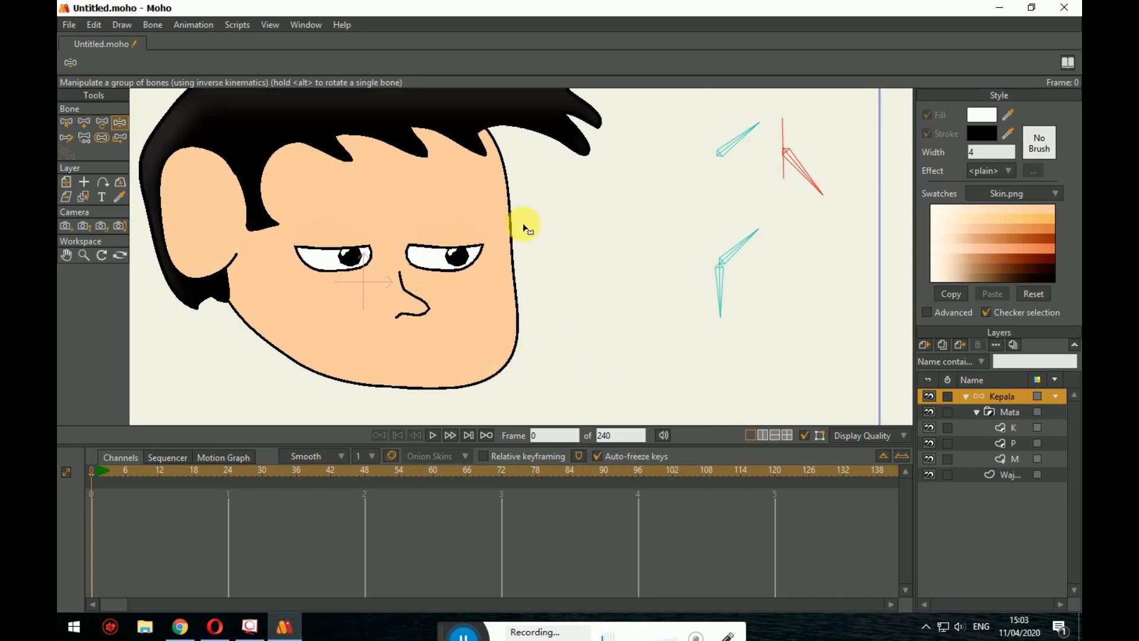
mouse_move(808, 194)
mouse_down()
mouse_move(826, 158)
mouse_move(819, 214)
mouse_up()
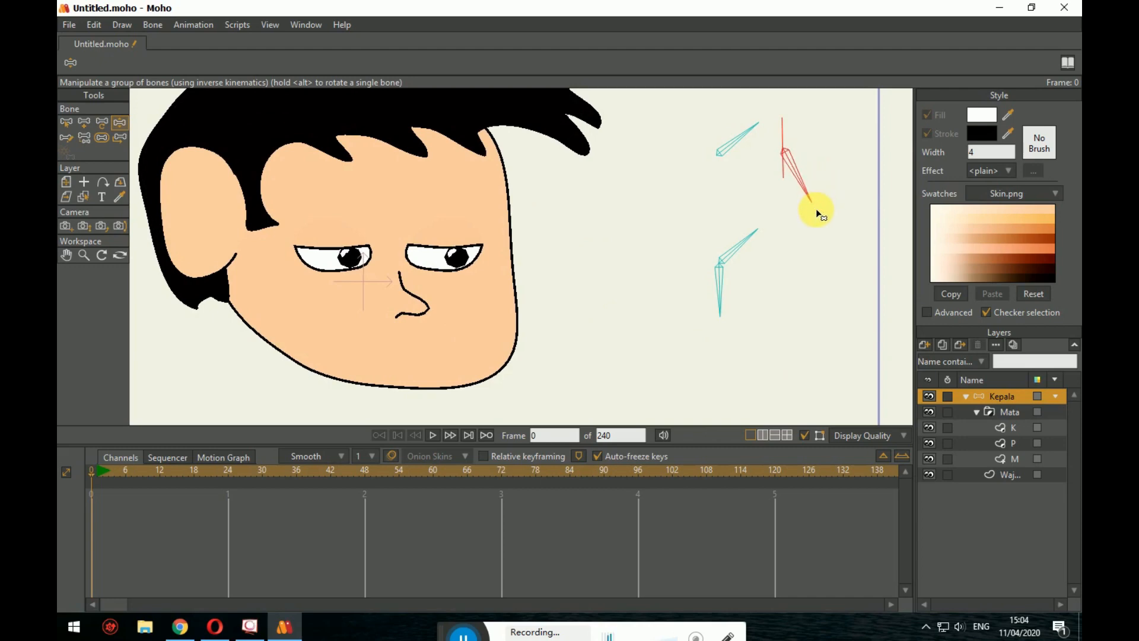
mouse_move(738, 123)
mouse_down()
mouse_move(653, 117)
mouse_move(756, 127)
mouse_move(684, 114)
mouse_move(746, 114)
mouse_up()
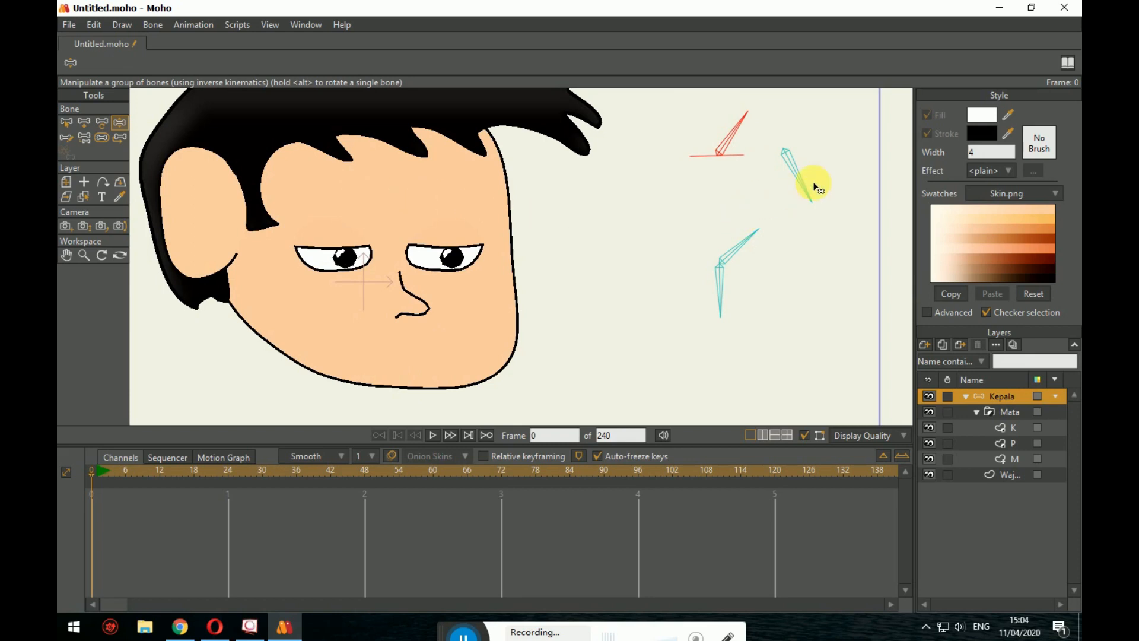
drag(818, 187, 833, 104)
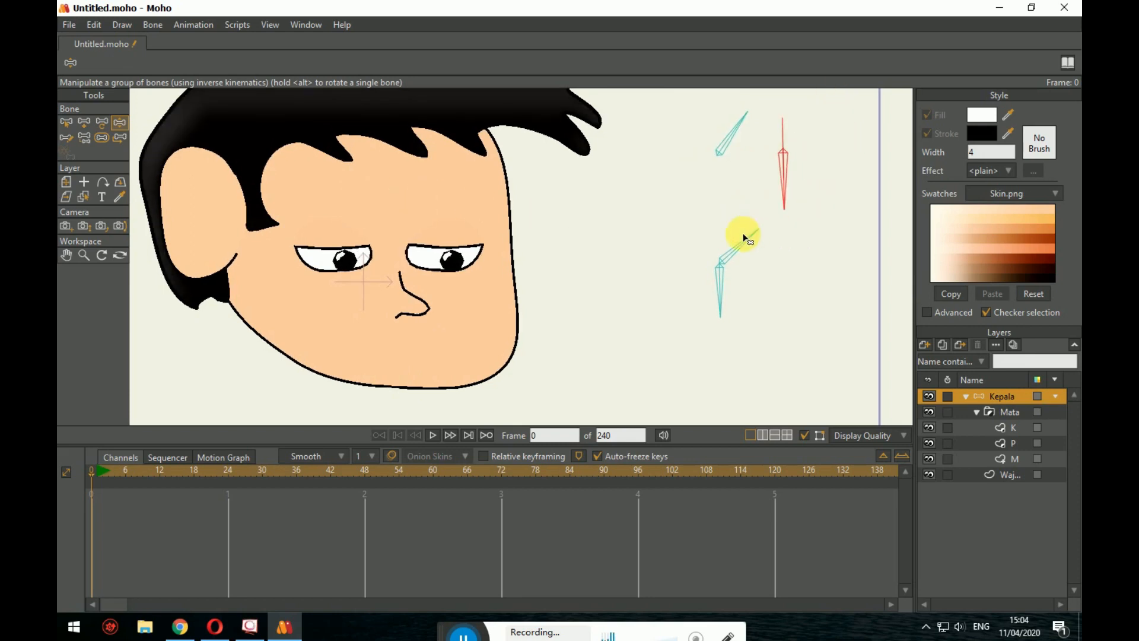
Step: Open the upper eyelids and raise the lower eyelids with their bones to check how they cover downward-looking pupils
drag(743, 235, 742, 317)
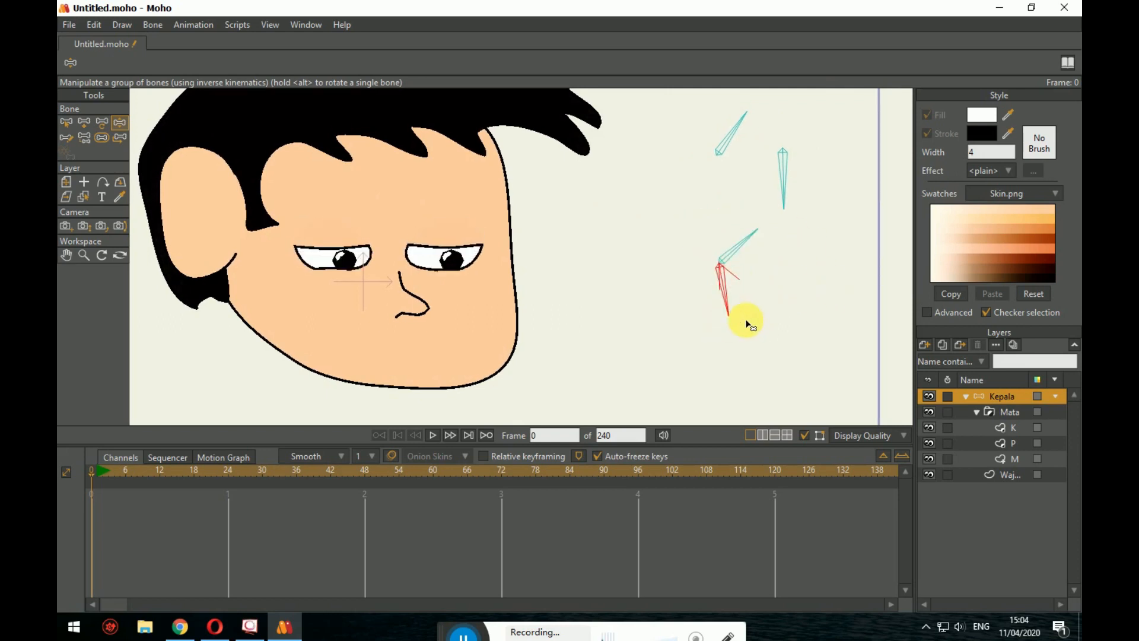
drag(775, 172, 788, 197)
drag(732, 249, 717, 237)
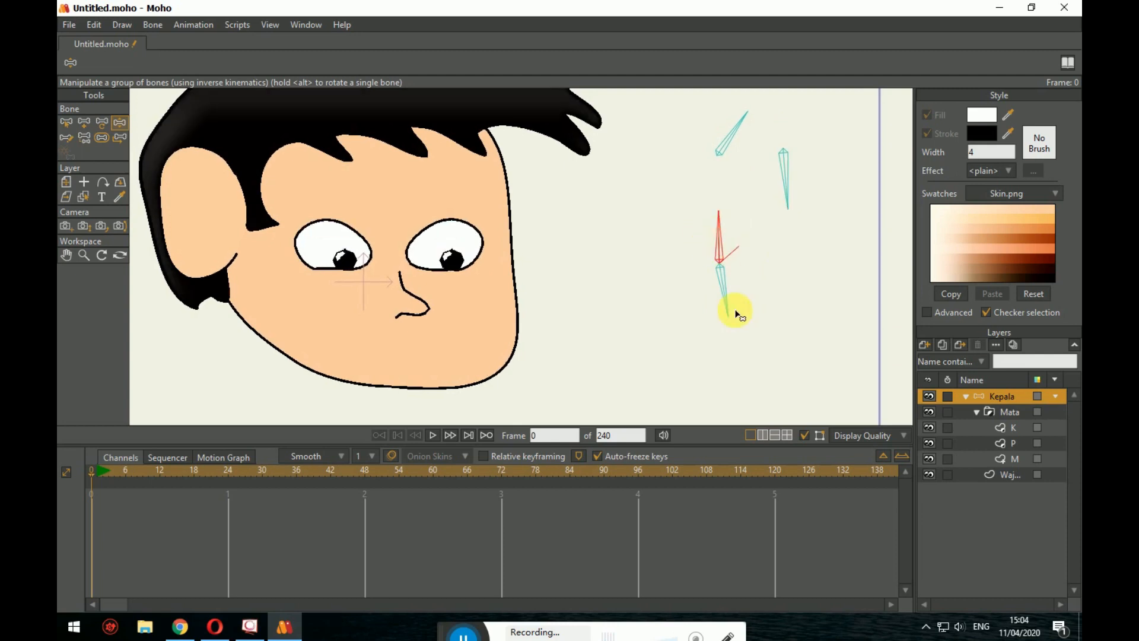
drag(734, 310, 783, 272)
drag(727, 243, 744, 226)
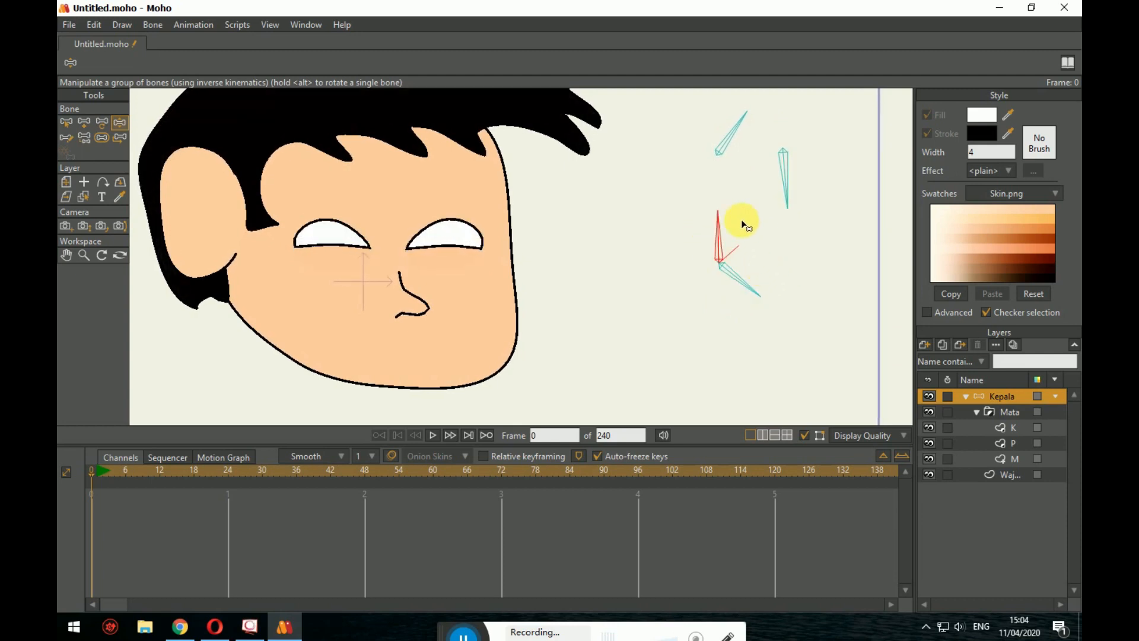
Step: Swing both pupil bones with the lower eyelids raised, and switch to lowered upper eyelids to check the combined expression
drag(784, 183, 844, 141)
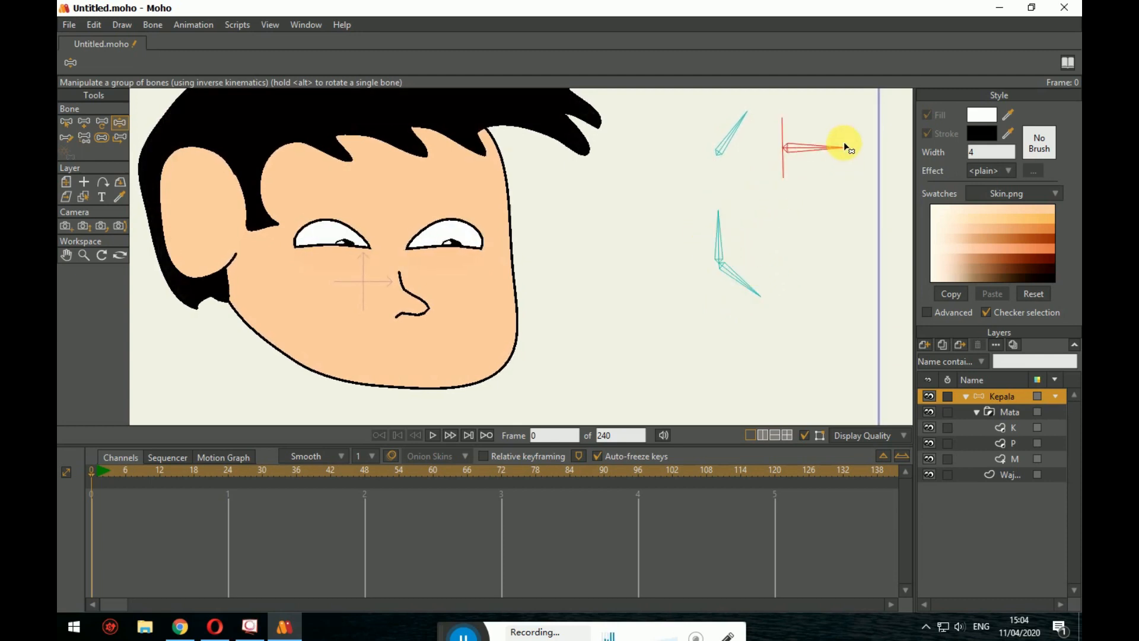
drag(728, 119, 758, 180)
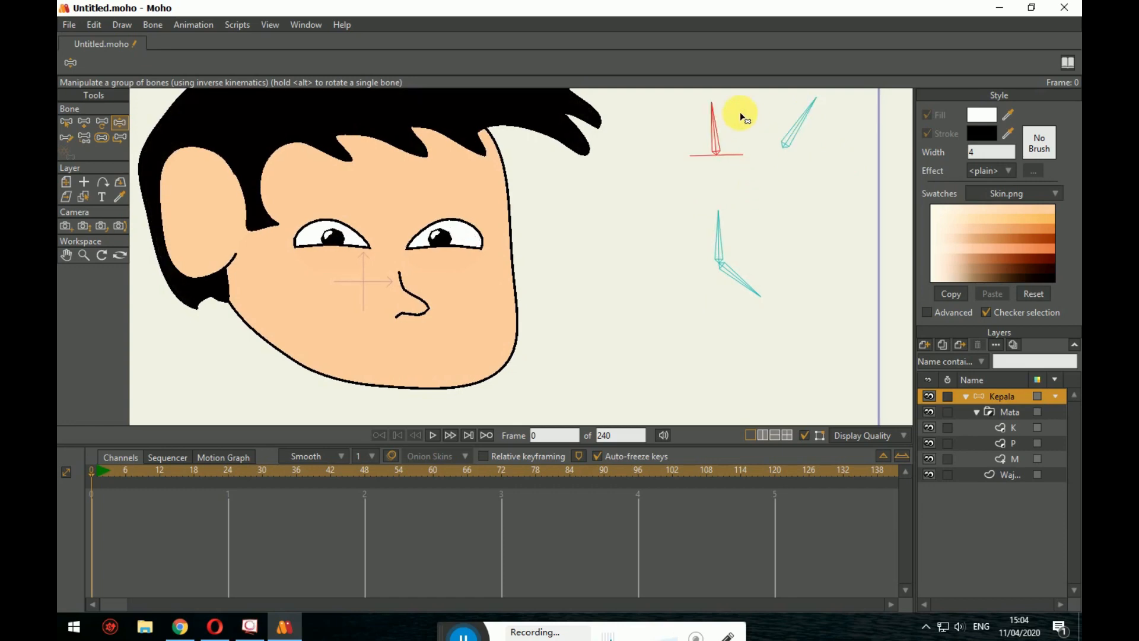
drag(741, 116, 839, 195)
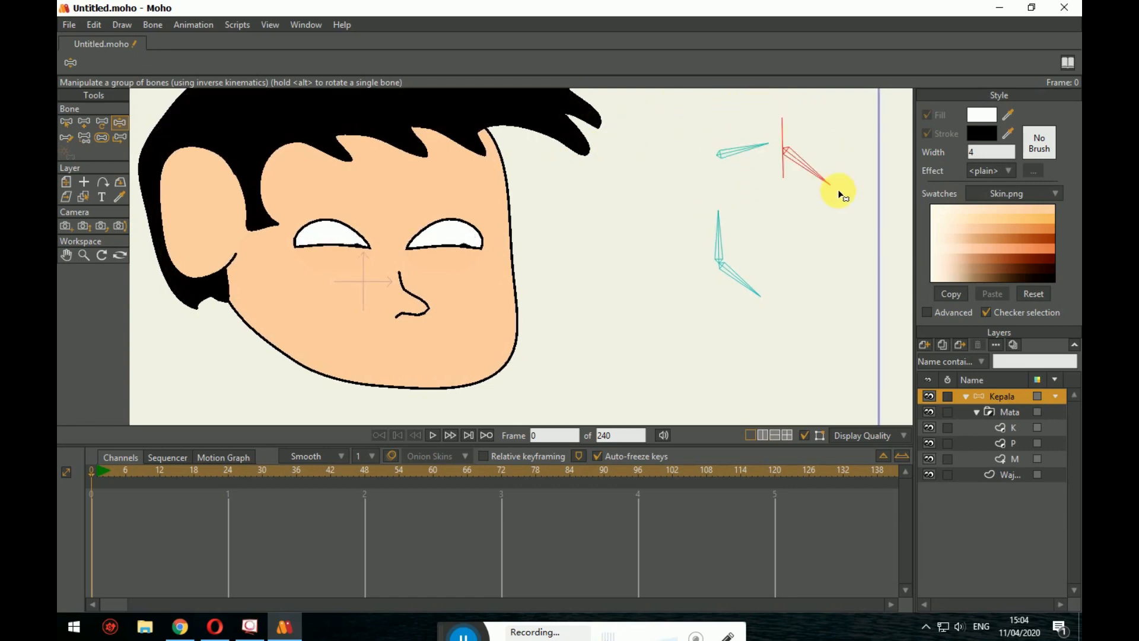
drag(732, 300, 784, 270)
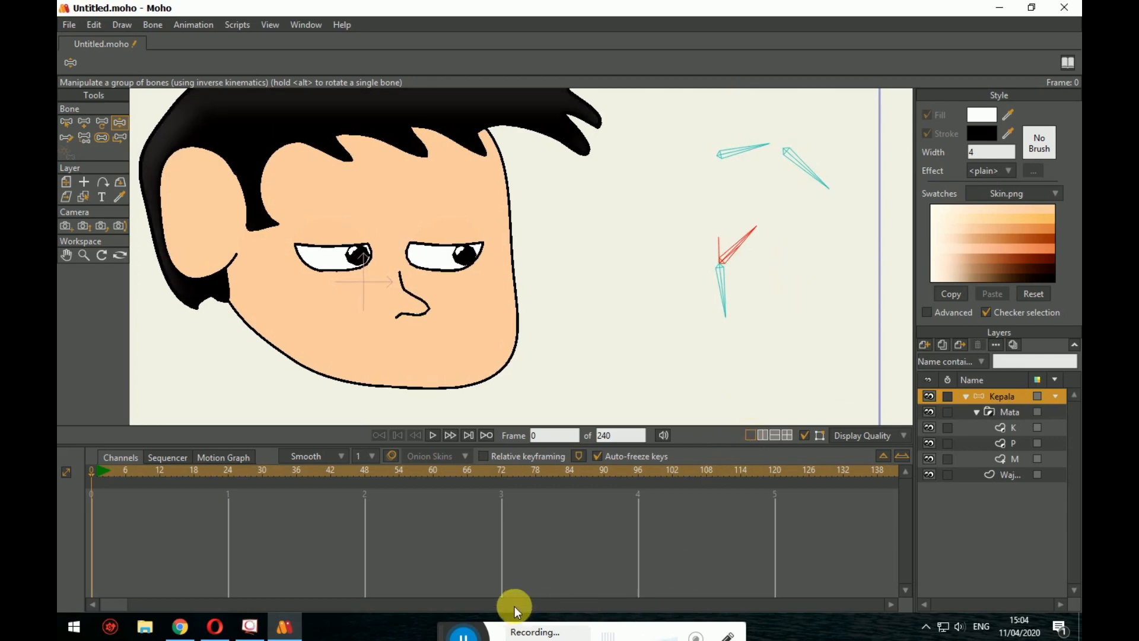
drag(444, 623, 456, 551)
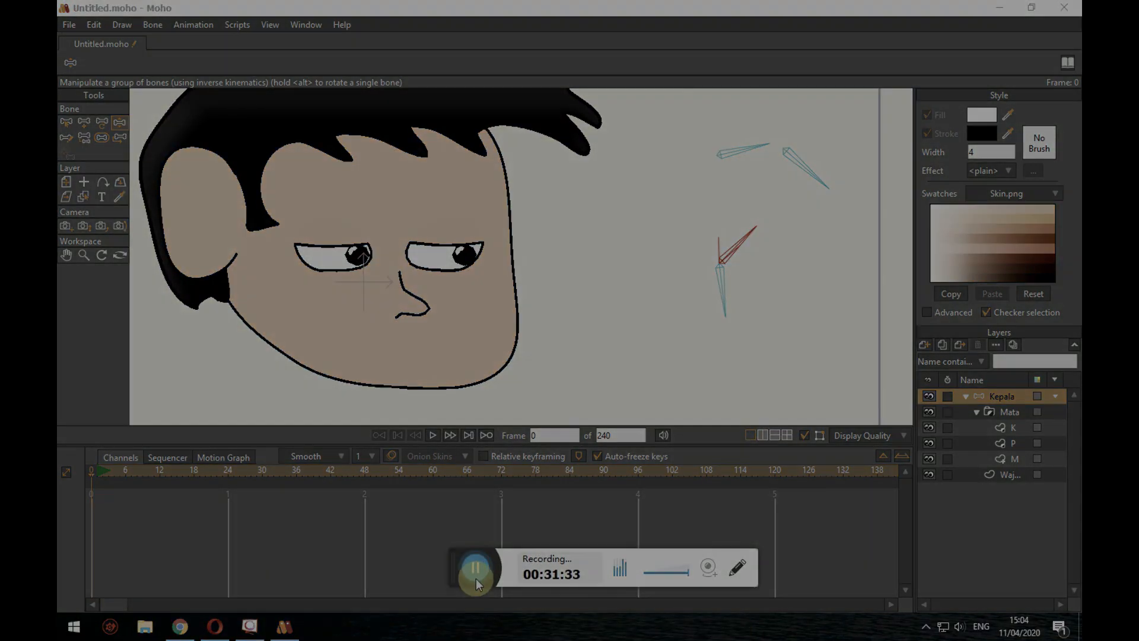